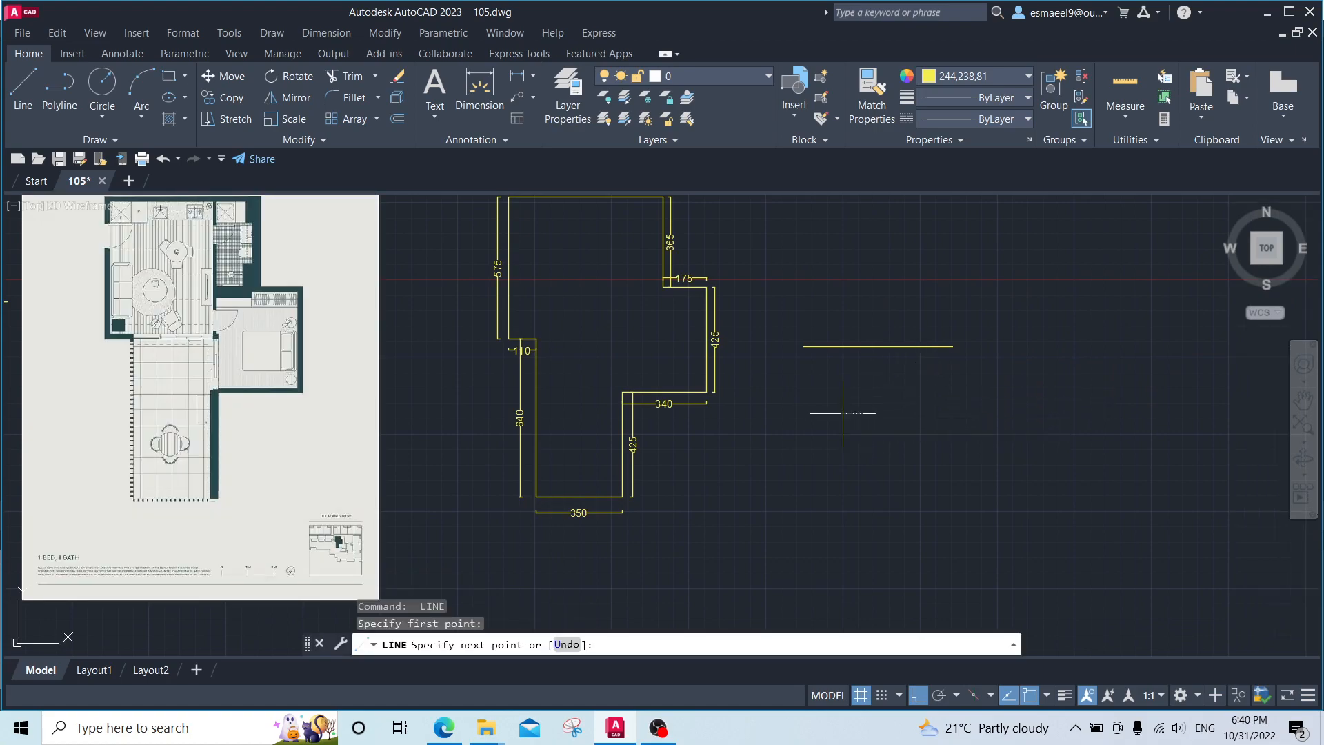
Step: Draw two more separate horizontal lines below the first one, beside the dimensioned floor plan outline
{"action": "key", "text": "space"}
{"action": "key", "text": "space"}
{"action": "left_click", "coordinate": [848, 486]}
{"action": "left_click", "coordinate": [990, 486]}
{"action": "key", "text": "Escape"}
Step: Draw two vertical lines side by side to the right of the three horizontal lines
{"action": "key", "text": "space"}
{"action": "left_click", "coordinate": [1093, 298]}
{"action": "left_click", "coordinate": [1093, 554]}
{"action": "key", "text": "Escape"}
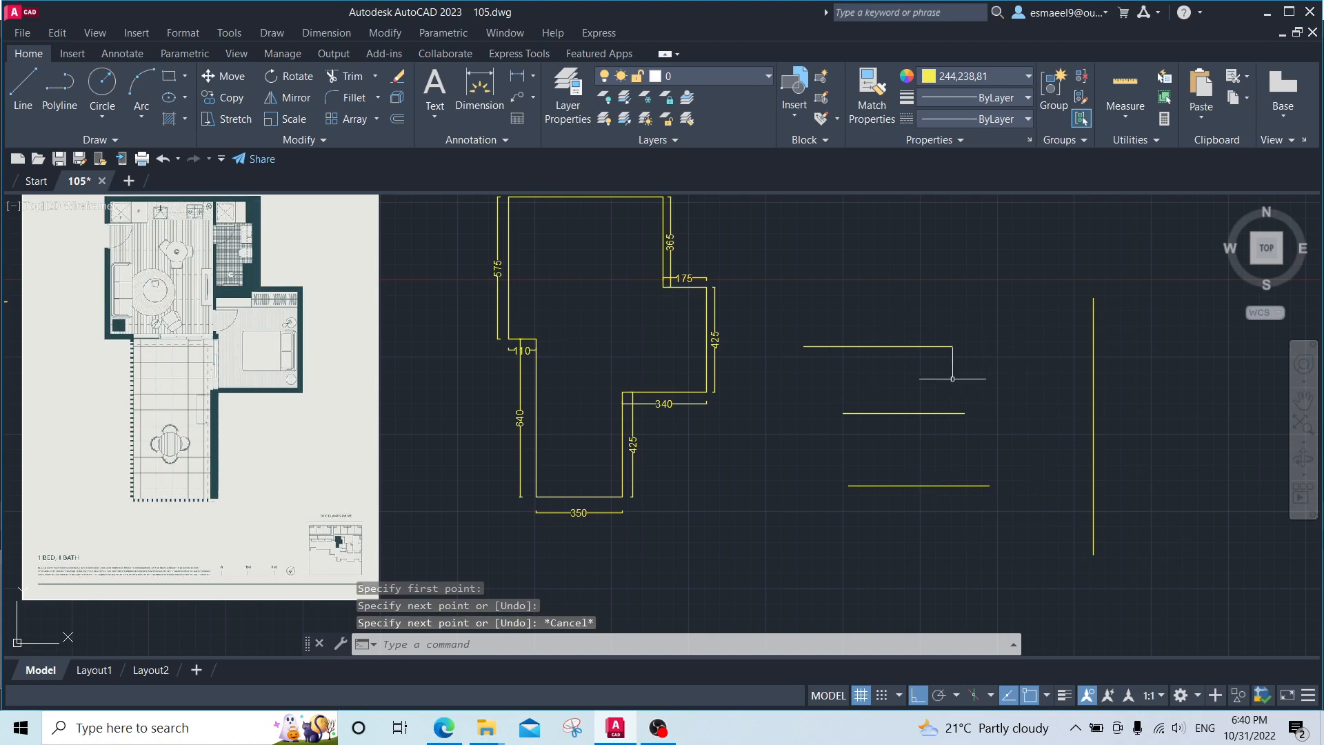
{"action": "key", "text": "space"}
{"action": "left_click", "coordinate": [1146, 308]}
{"action": "left_click", "coordinate": [1146, 513]}
{"action": "key", "text": "Escape"}
{"action": "left_click", "coordinate": [1047, 320]}
{"action": "key", "text": "Escape"}
Step: Try stretching the right endpoint of the top horizontal line past both vertical lines, and undo the grip edit
{"action": "left_click", "coordinate": [983, 308]}
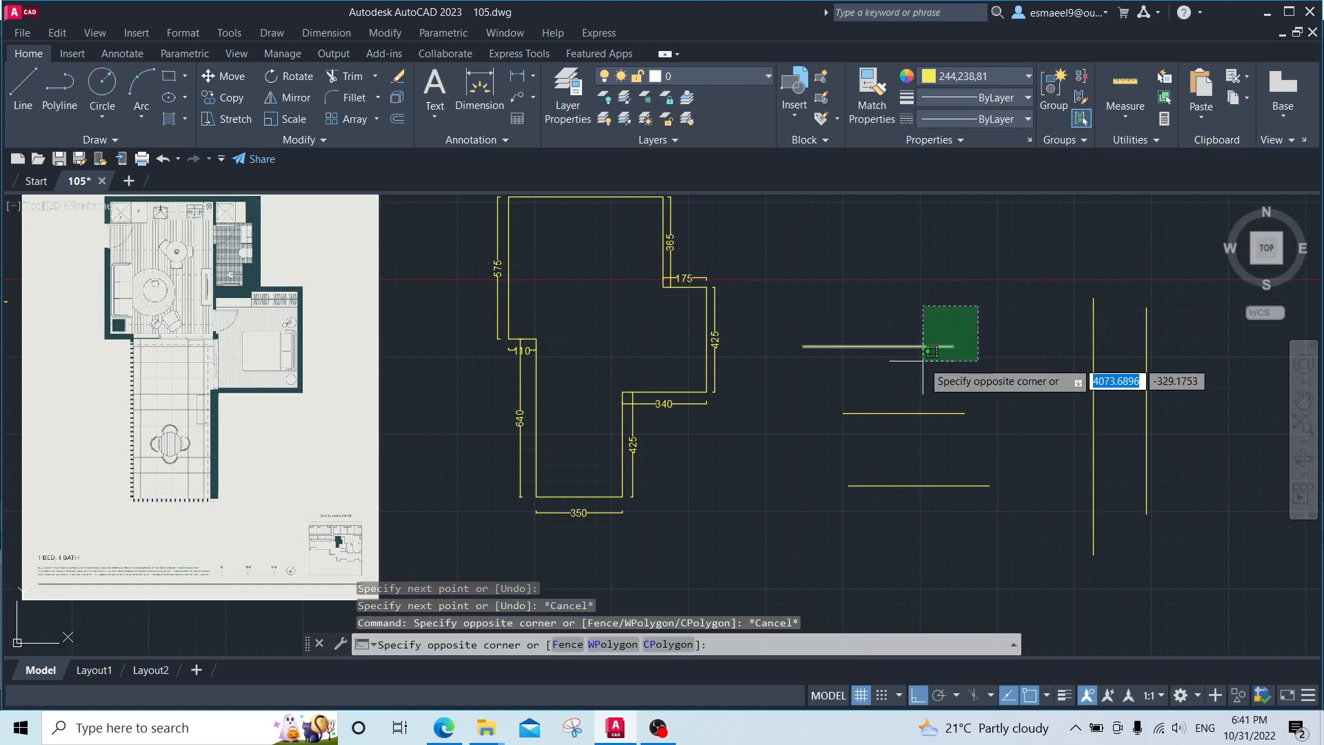
{"action": "left_click", "coordinate": [923, 369]}
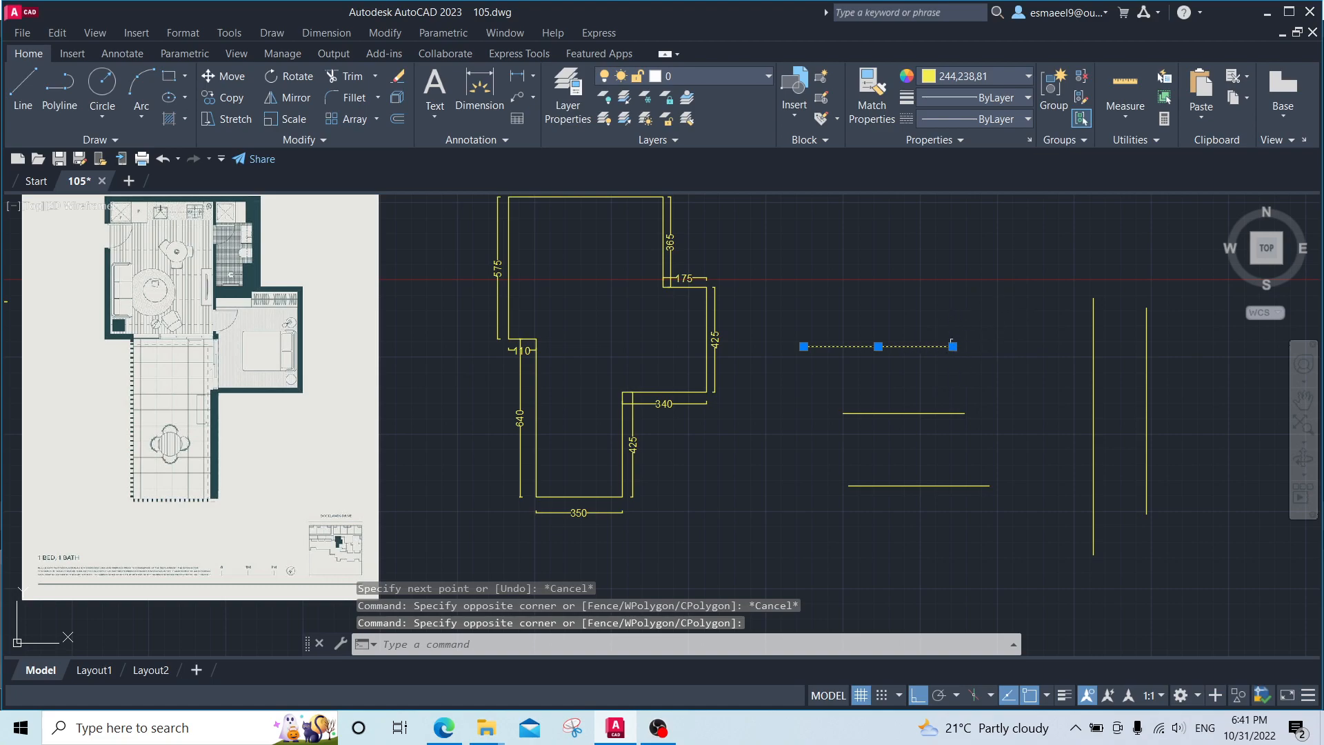
{"action": "left_click", "coordinate": [953, 347]}
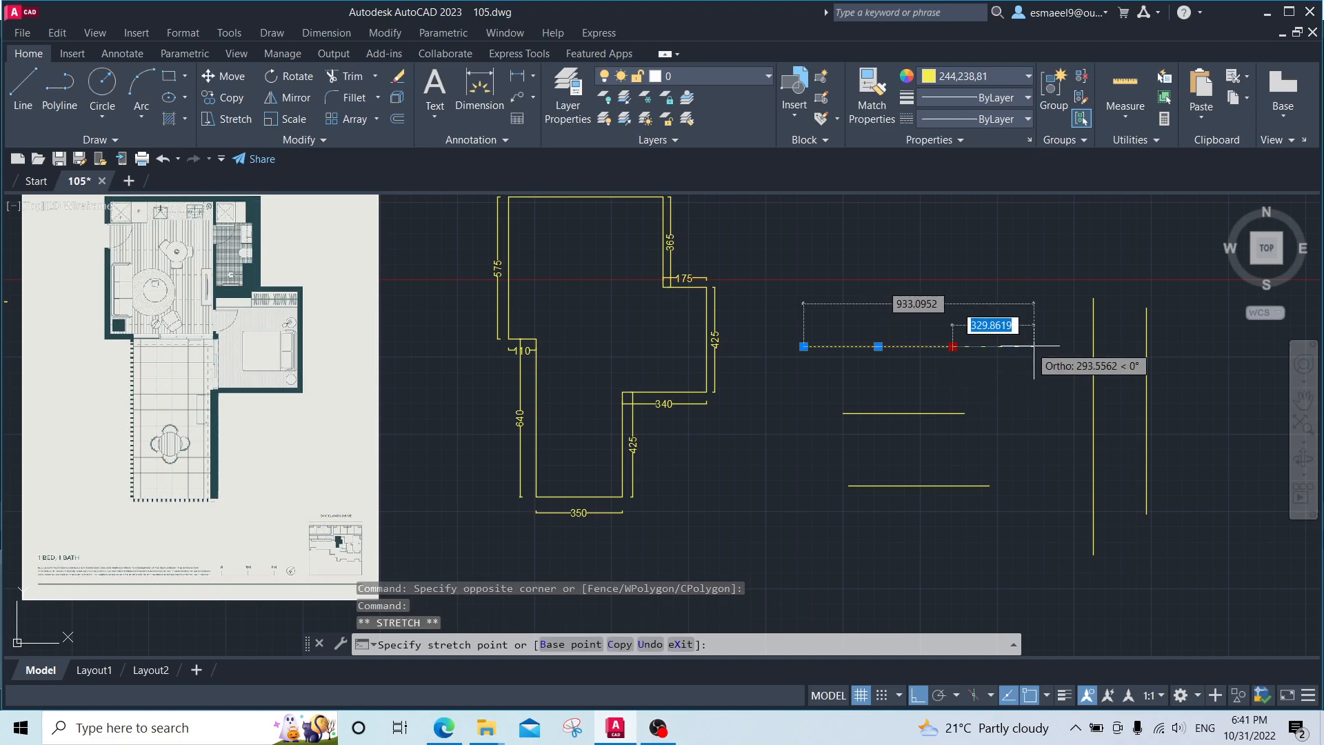
{"action": "key", "text": "Escape"}
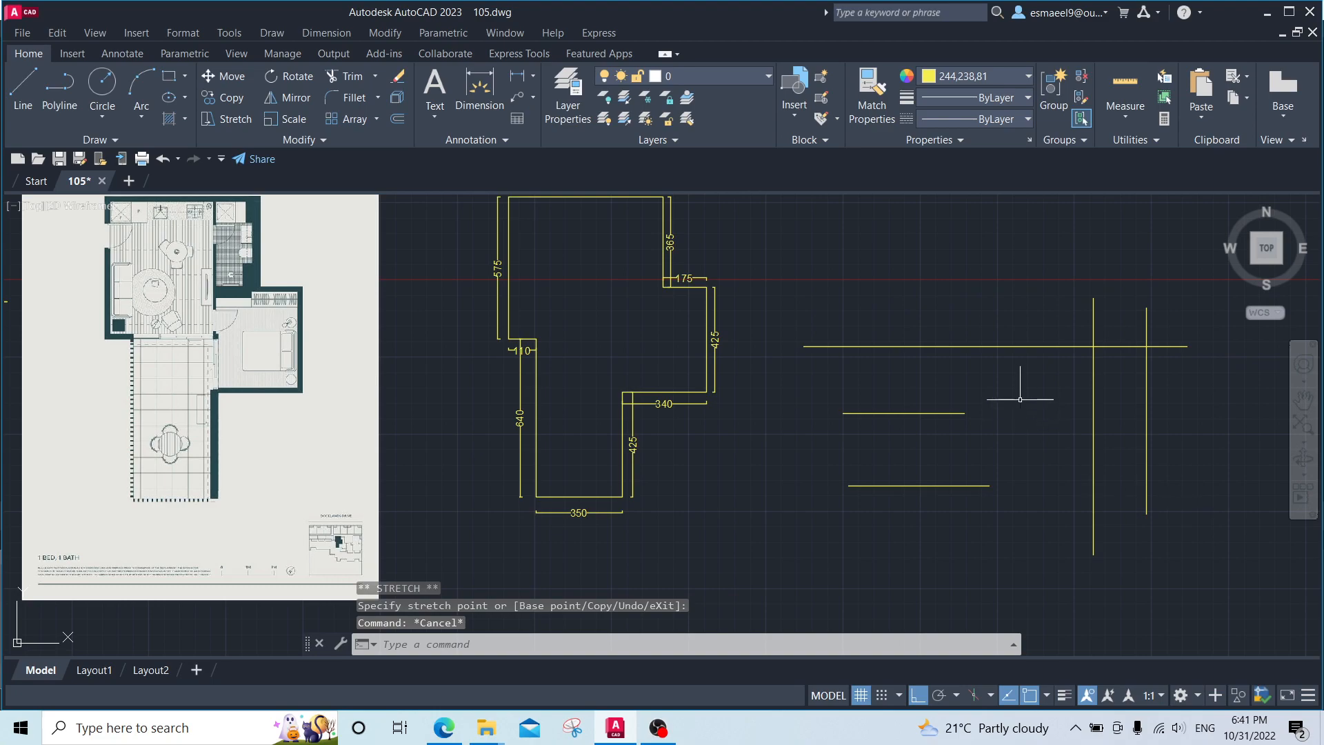
{"action": "key", "text": "ctrl+z"}
{"action": "left_click", "coordinate": [1019, 295]}
{"action": "left_click", "coordinate": [920, 544]}
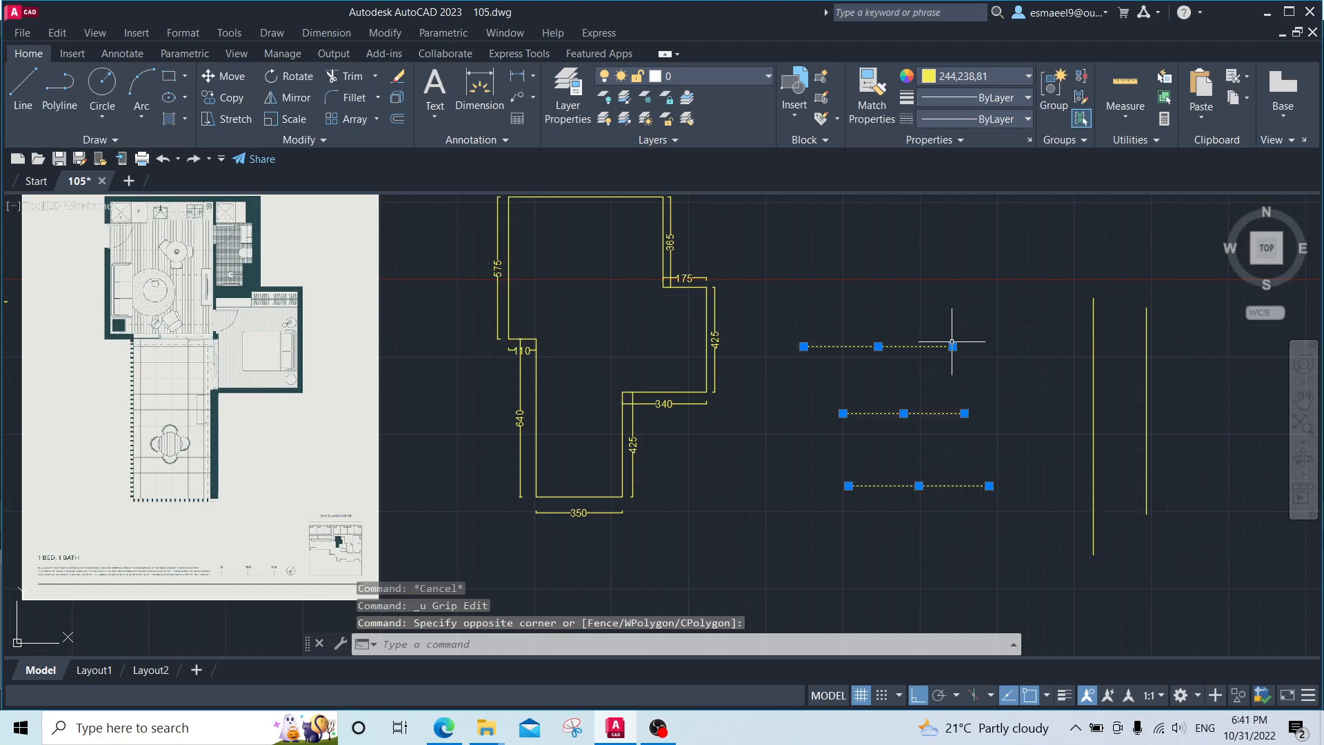
{"action": "key", "text": "Escape"}
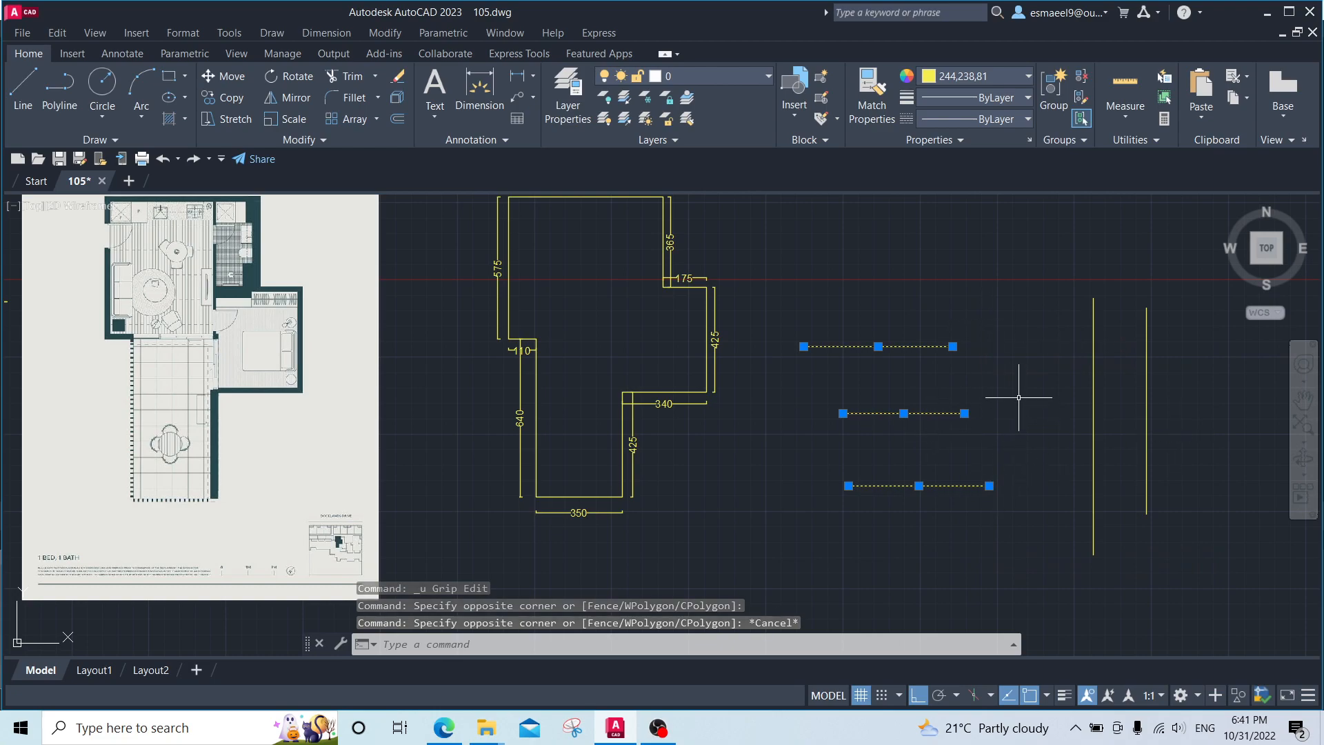
{"action": "type", "text": "s"}
{"action": "key", "text": "Return"}
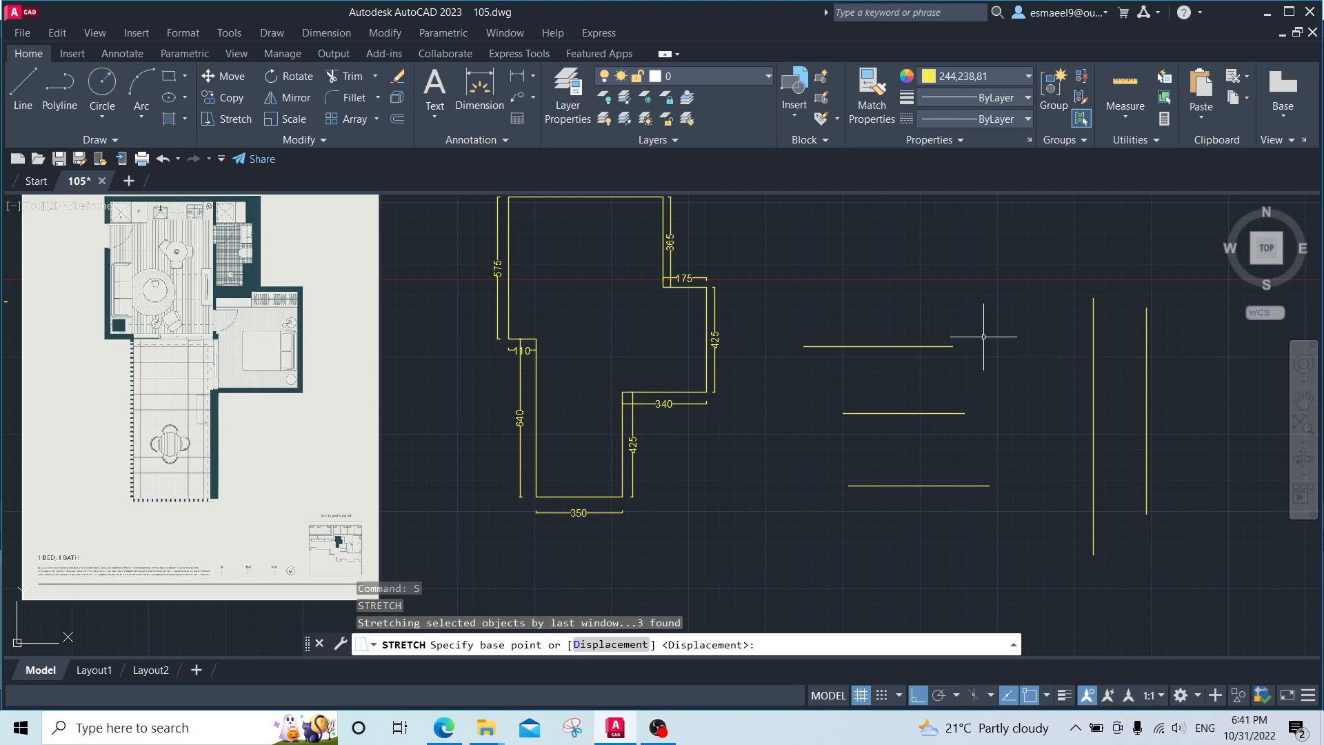
{"action": "key", "text": "Escape"}
{"action": "key", "text": "Escape"}
Step: Stretch the right ends of all three horizontal lines together so they cross both vertical lines
{"action": "left_click", "coordinate": [1018, 305]}
{"action": "left_click", "coordinate": [922, 511]}
{"action": "type", "text": "s"}
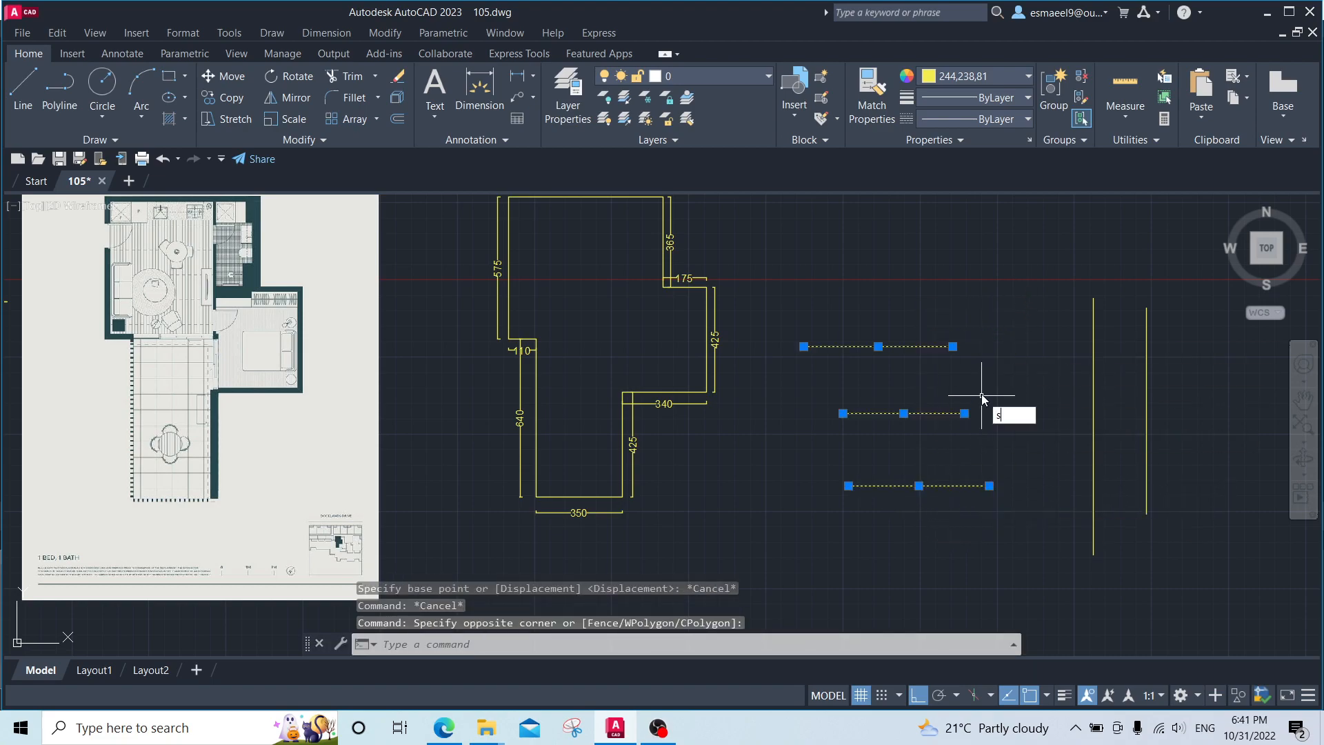
{"action": "key", "text": "Return"}
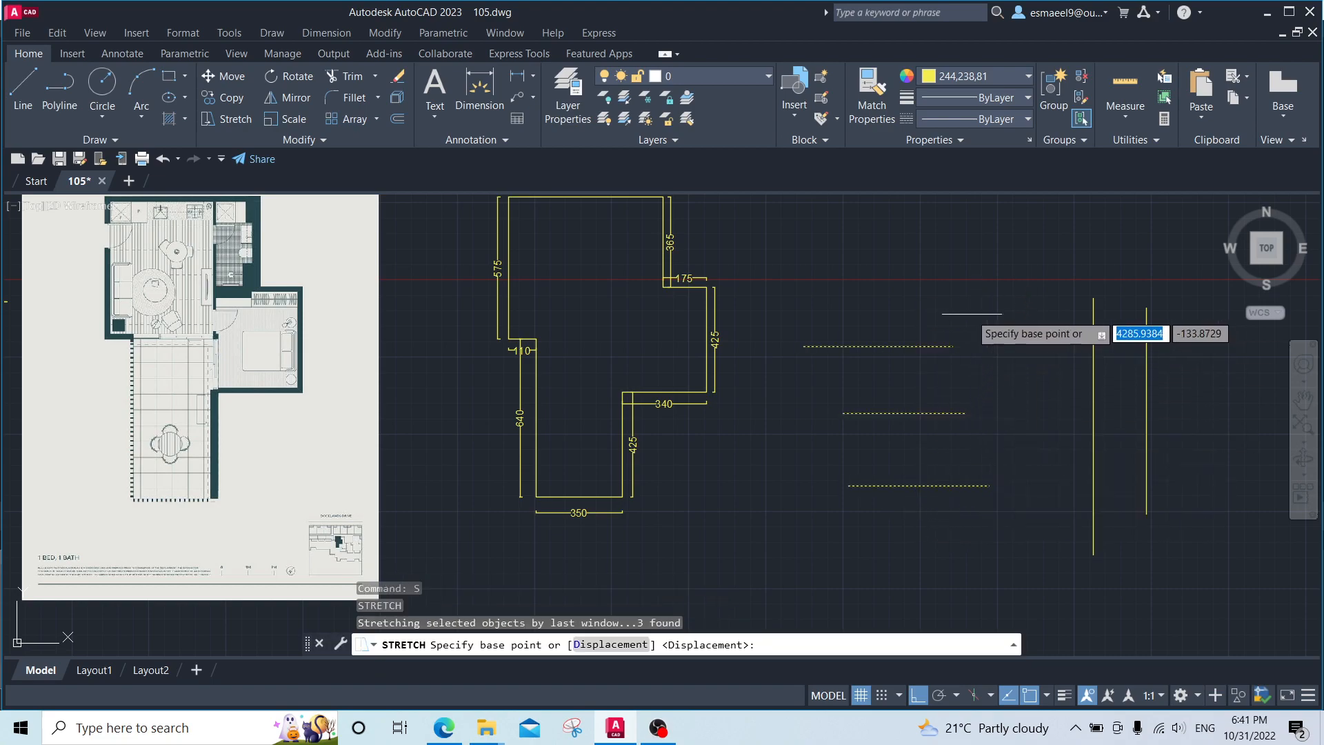
{"action": "left_click", "coordinate": [942, 313]}
{"action": "left_click", "coordinate": [1189, 353]}
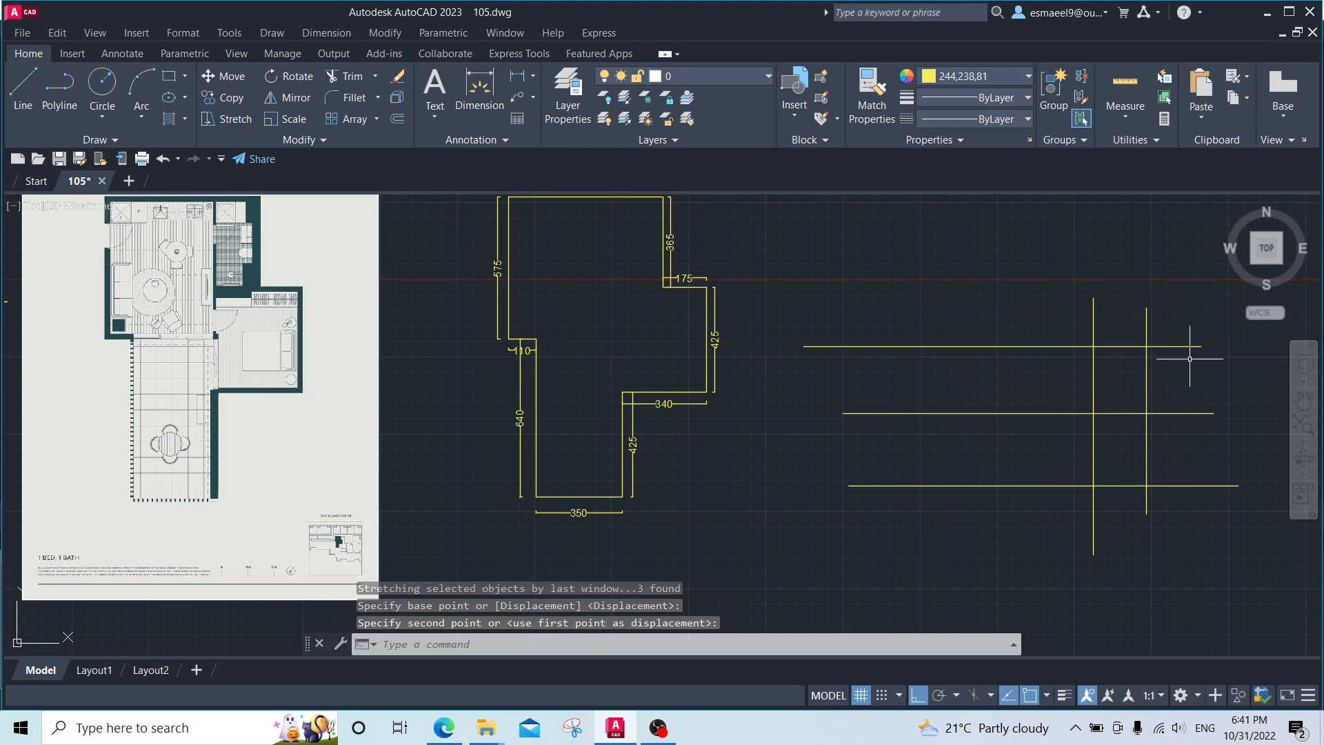
Step: Trim away the portions of the three horizontal lines lying between the two vertical lines
{"action": "scroll", "coordinate": [883, 262], "scroll_direction": "down", "scroll_amount": 3}
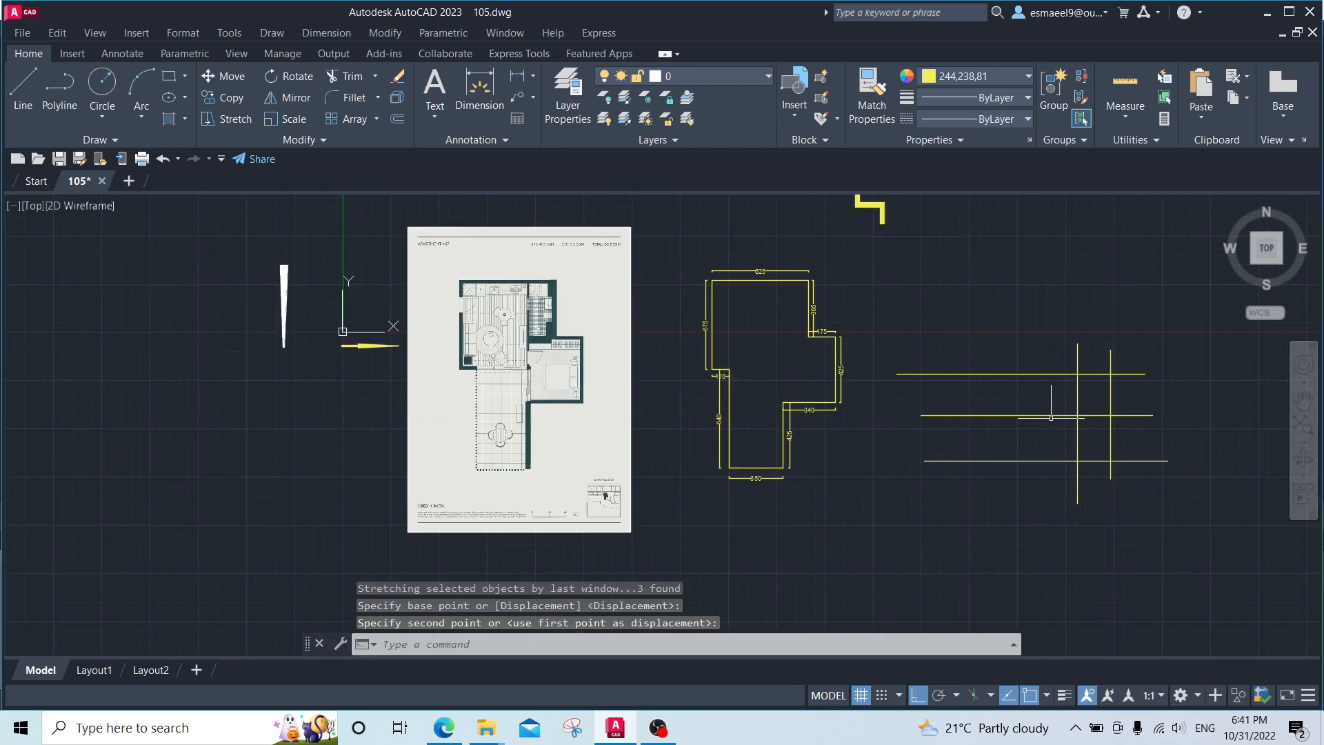
{"action": "key", "text": "Escape"}
{"action": "key", "text": "Escape"}
{"action": "type", "text": "tr"}
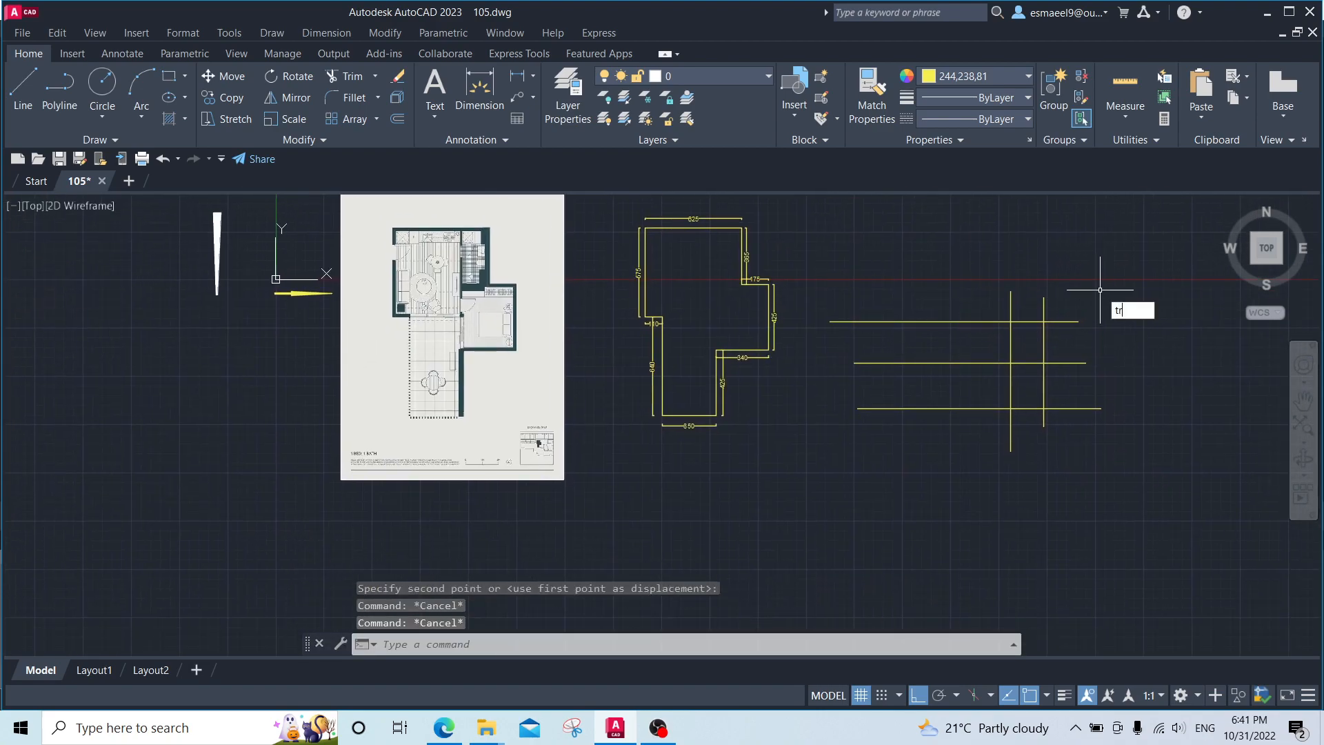
{"action": "key", "text": "Return"}
{"action": "left_click_drag", "start_coordinate": [1030, 307], "coordinate": [1034, 439]}
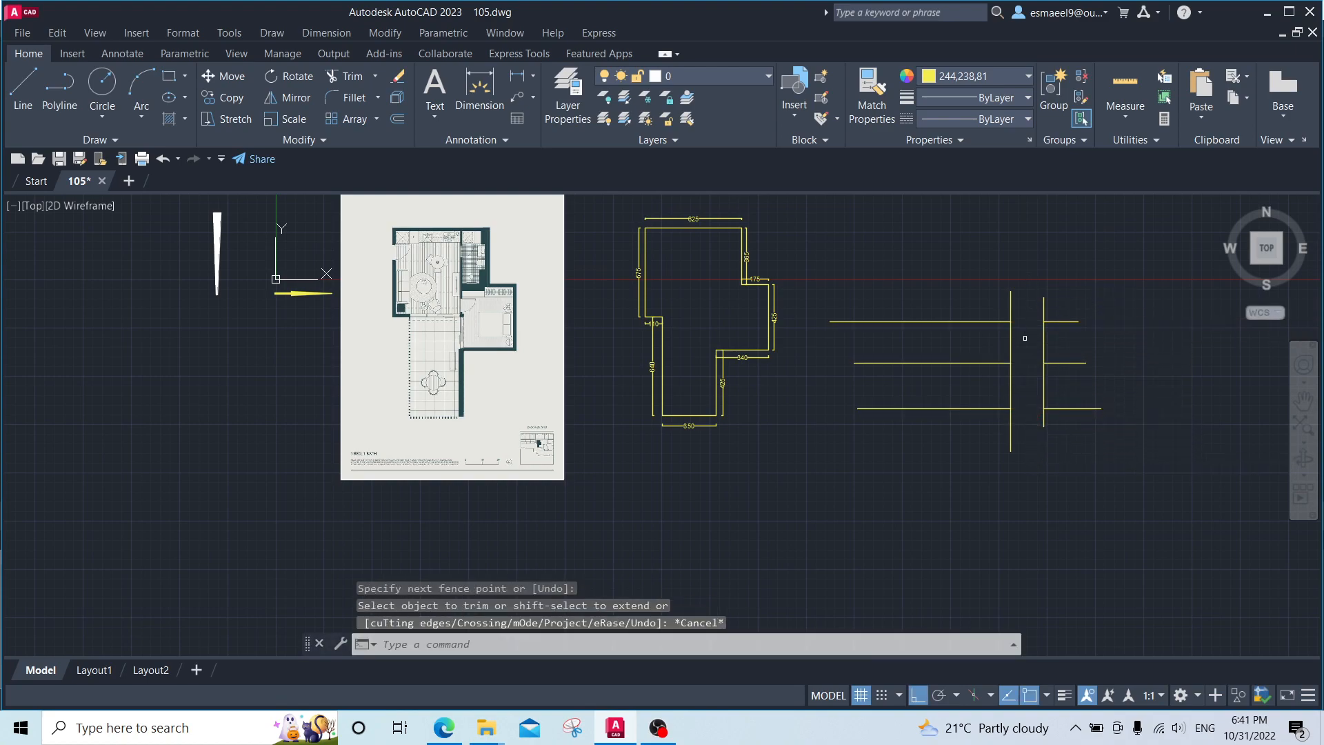
{"action": "key", "text": "Escape"}
{"action": "scroll", "coordinate": [1026, 338], "scroll_direction": "up", "scroll_amount": 2}
{"action": "mouse_move", "coordinate": [664, 383]}
{"action": "middle_mouse_down"}
{"action": "mouse_move", "coordinate": [987, 417]}
{"action": "mouse_move", "coordinate": [943, 354]}
{"action": "middle_mouse_up"}
{"action": "scroll", "coordinate": [947, 363], "scroll_direction": "down", "scroll_amount": 2}
{"action": "key", "text": "Escape"}
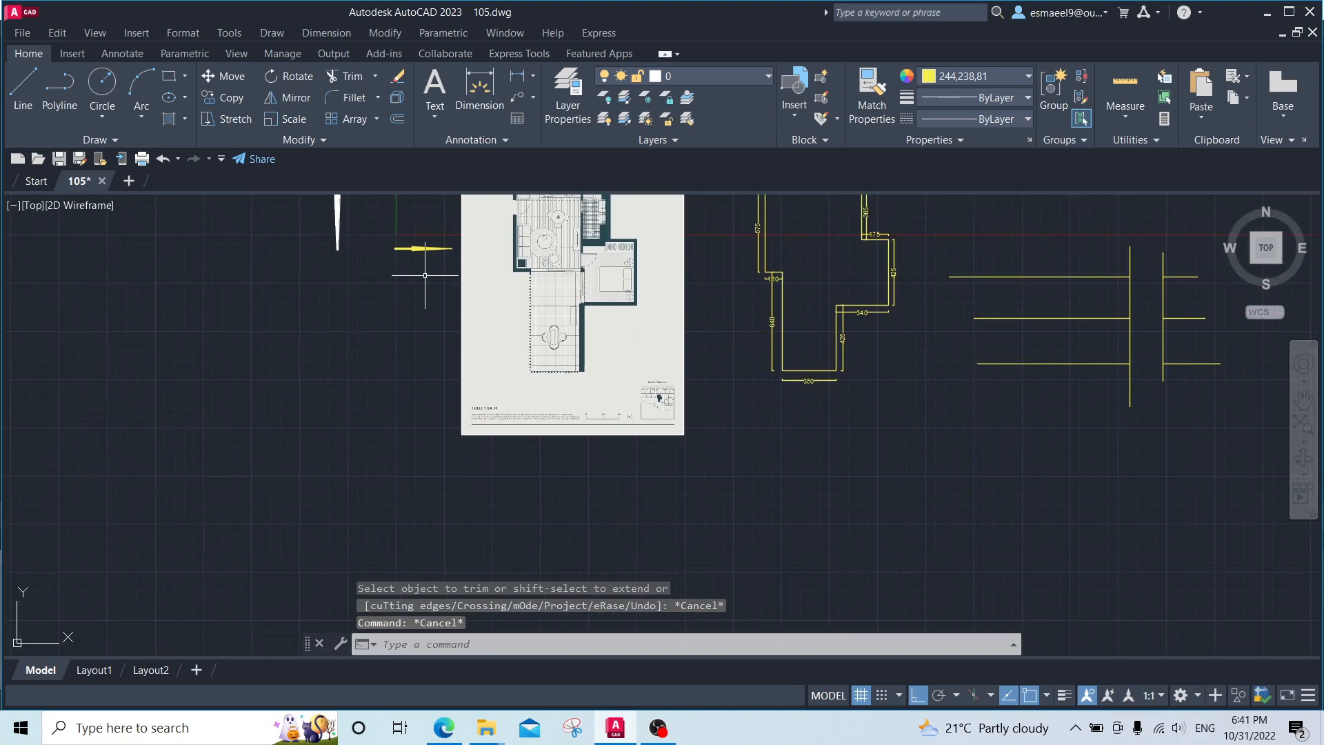
Step: Draw a tall narrow rectangle in the empty space below the trimmed lines
{"action": "mouse_move", "coordinate": [989, 420]}
{"action": "middle_mouse_down"}
{"action": "mouse_move", "coordinate": [895, 418]}
{"action": "mouse_move", "coordinate": [912, 399]}
{"action": "middle_mouse_up"}
{"action": "key", "text": "Escape"}
{"action": "type", "text": "rec"}
{"action": "key", "text": "space"}
{"action": "left_click", "coordinate": [853, 388]}
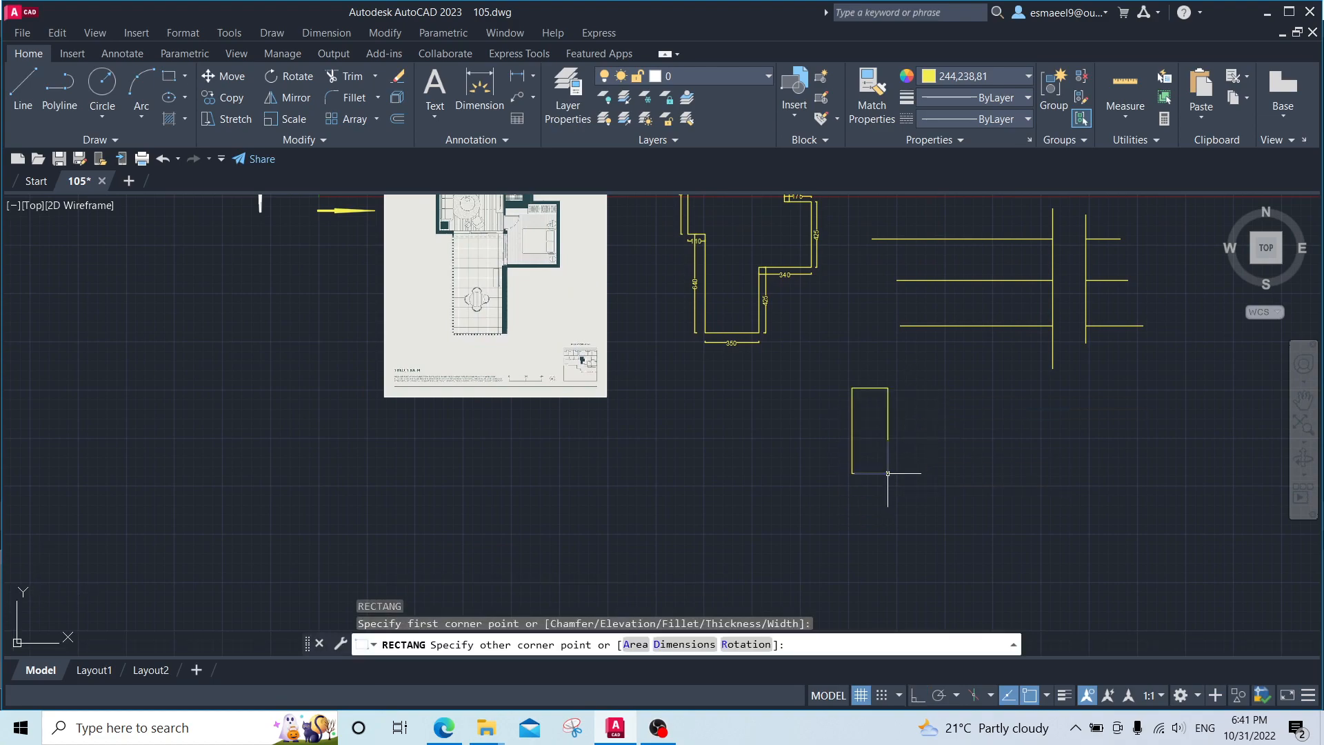
{"action": "left_click", "coordinate": [888, 474]}
{"action": "key", "text": "Escape"}
Step: Draw a small, nearly square rectangle just to the right of the tall rectangle
{"action": "scroll", "coordinate": [931, 436], "scroll_direction": "up", "scroll_amount": 3}
{"action": "key", "text": "space"}
{"action": "scroll", "coordinate": [871, 402], "scroll_direction": "up", "scroll_amount": 2}
{"action": "left_click", "coordinate": [827, 388]}
{"action": "left_click", "coordinate": [870, 435]}
{"action": "key", "text": "Escape"}
{"action": "scroll", "coordinate": [895, 438], "scroll_direction": "down", "scroll_amount": 4}
{"action": "middle_click_drag", "start_coordinate": [895, 437], "coordinate": [900, 379]}
{"action": "key", "text": "Escape"}
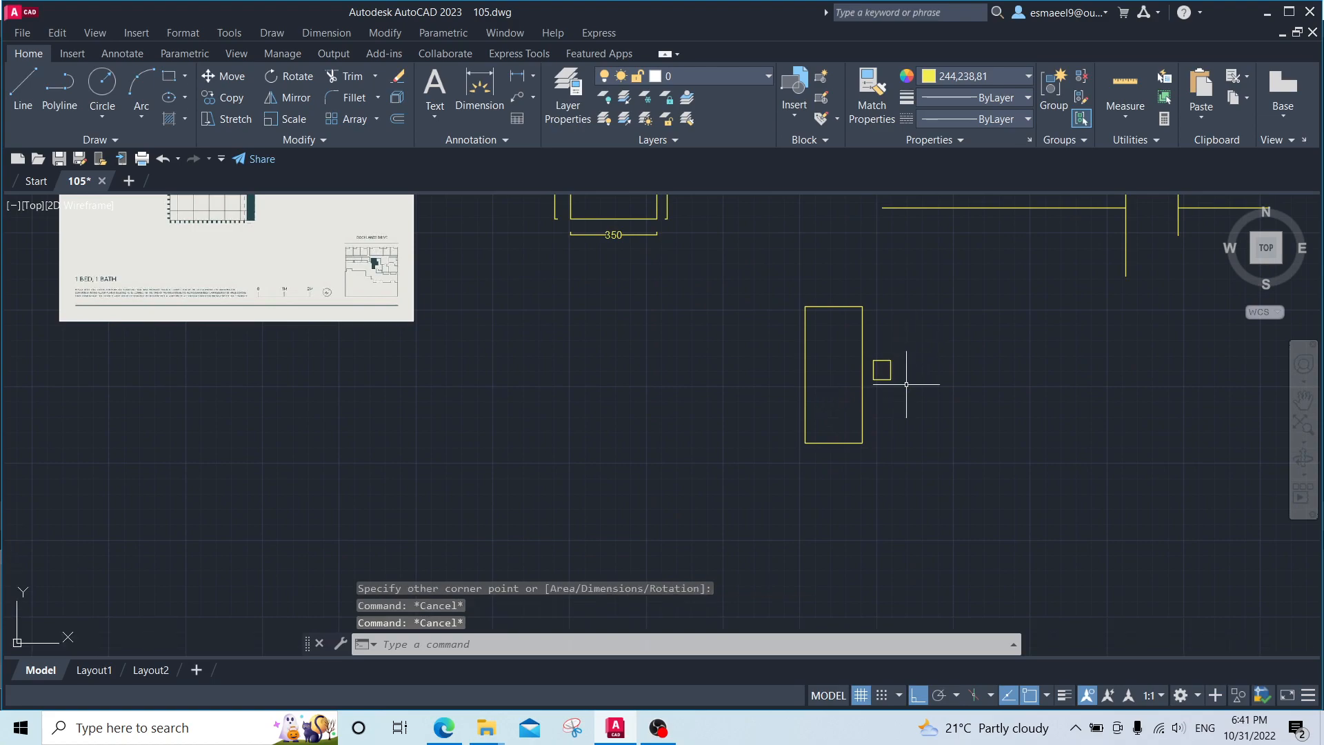
{"action": "type", "text": "l"}
{"action": "key", "text": "space"}
{"action": "middle_click_drag", "start_coordinate": [1007, 383], "coordinate": [933, 372]}
{"action": "key", "text": "Escape"}
{"action": "left_click", "coordinate": [1068, 322]}
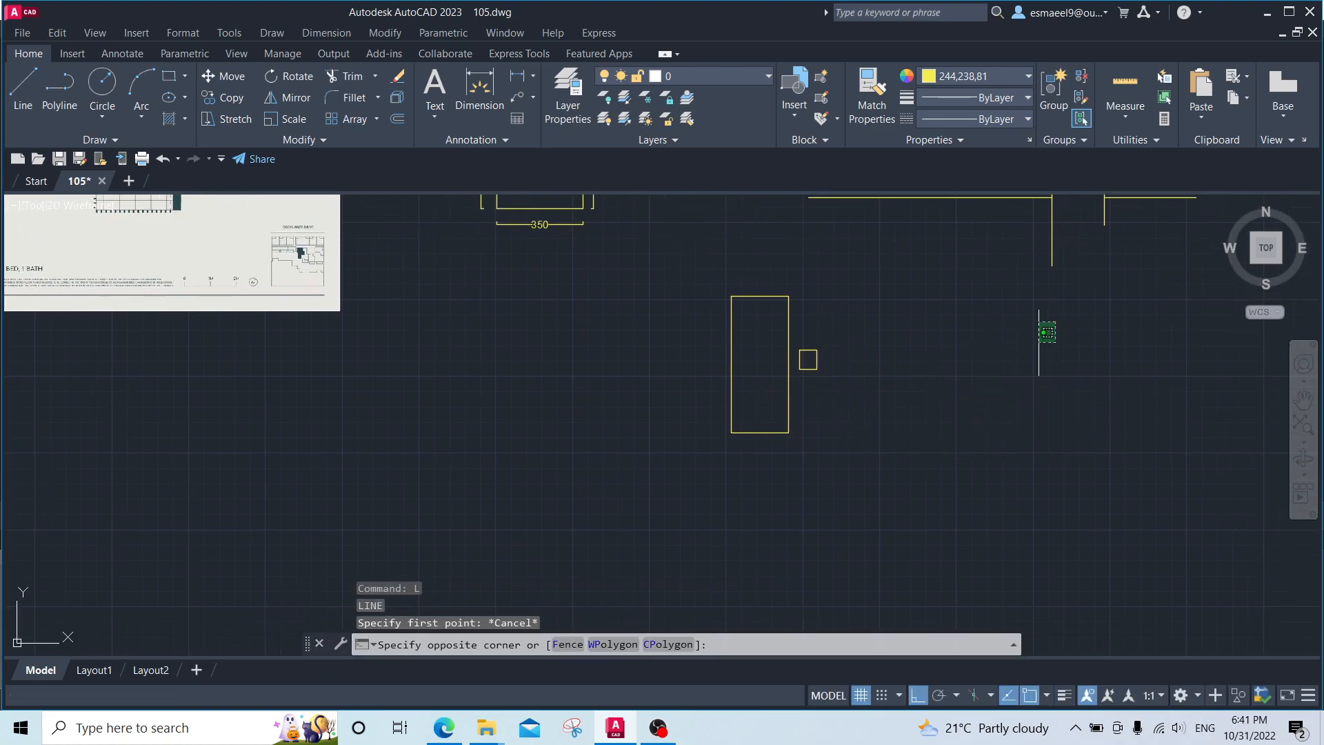
{"action": "key", "text": "Escape"}
Step: With ortho off, draw a long diagonal line sloping down to the left beside the two rectangles
{"action": "type", "text": "l"}
{"action": "key", "text": "space"}
{"action": "left_click", "coordinate": [1073, 343]}
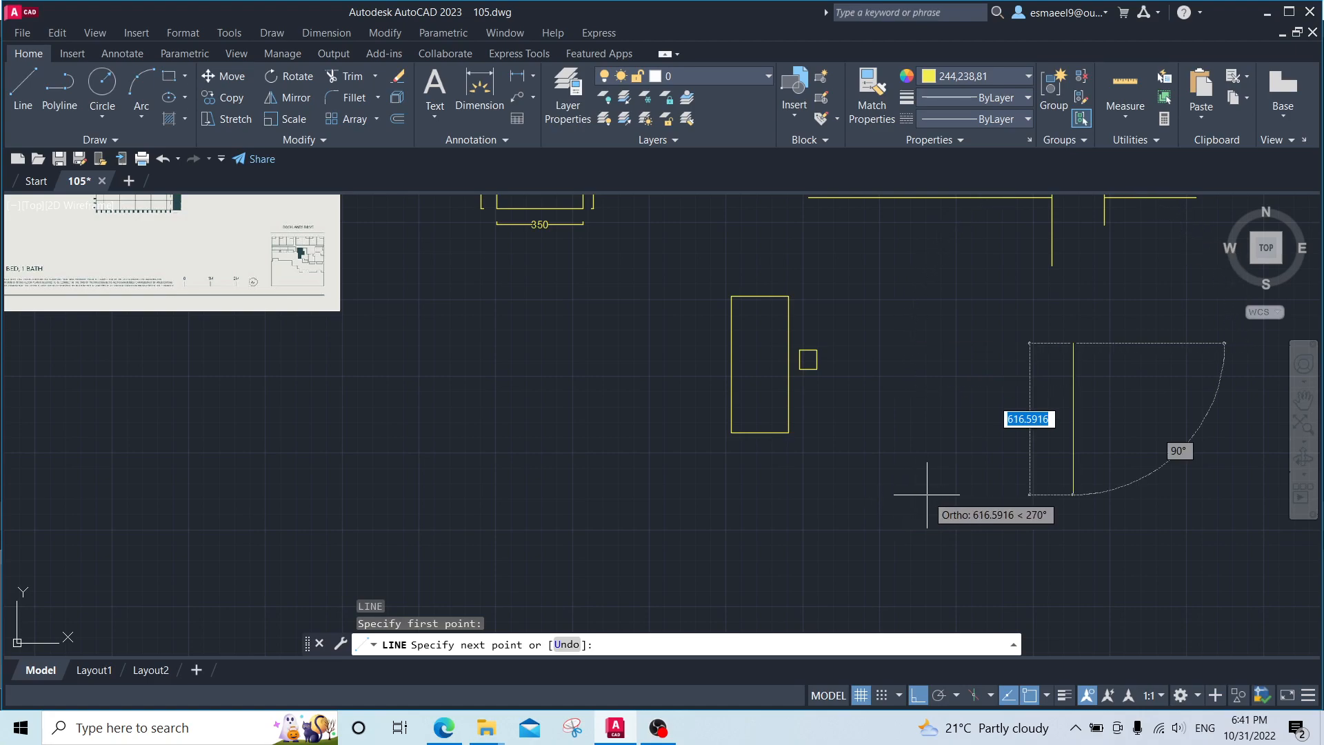
{"action": "key", "text": "F8"}
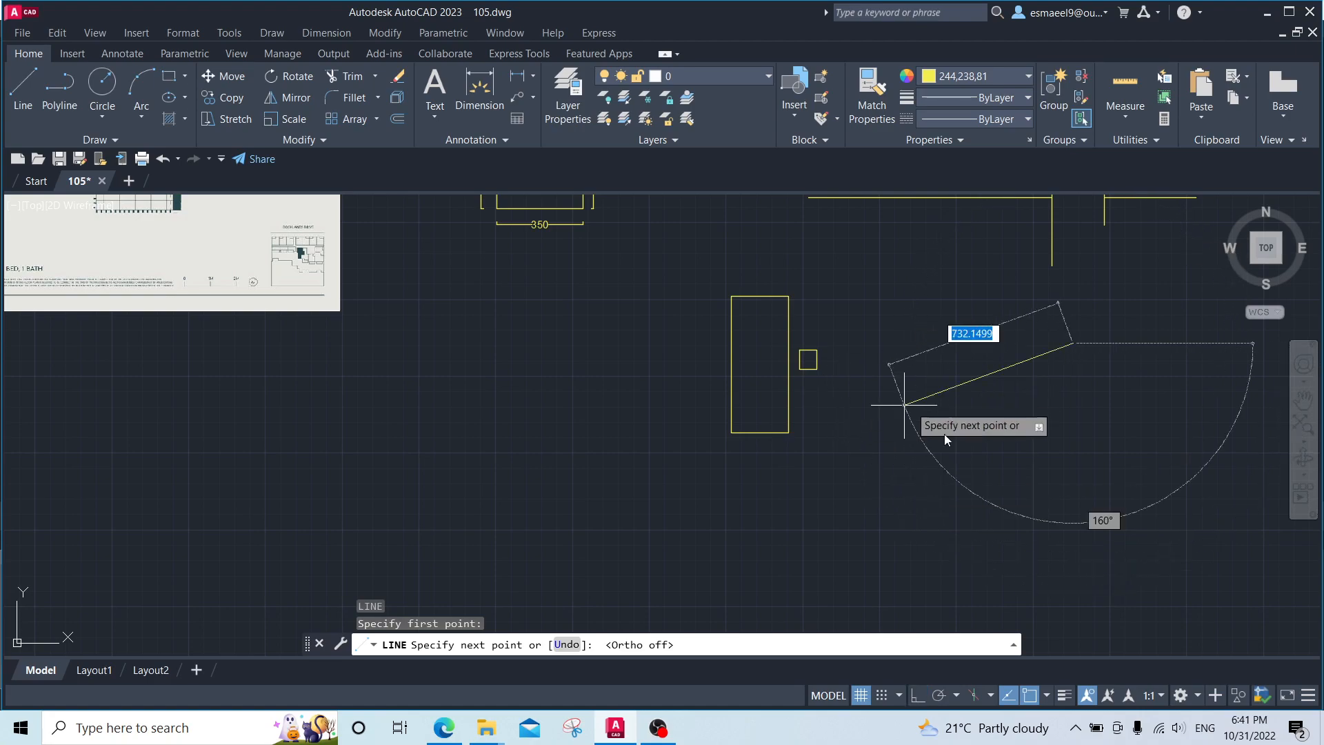
{"action": "left_click", "coordinate": [858, 519]}
{"action": "key", "text": "Escape"}
Step: Offset the diagonal line by 20 toward its lower right side to form a parallel pair
{"action": "type", "text": "o"}
{"action": "key", "text": "Return"}
{"action": "type", "text": "2"}
{"action": "key", "text": "Return"}
{"action": "left_click", "coordinate": [934, 457]}
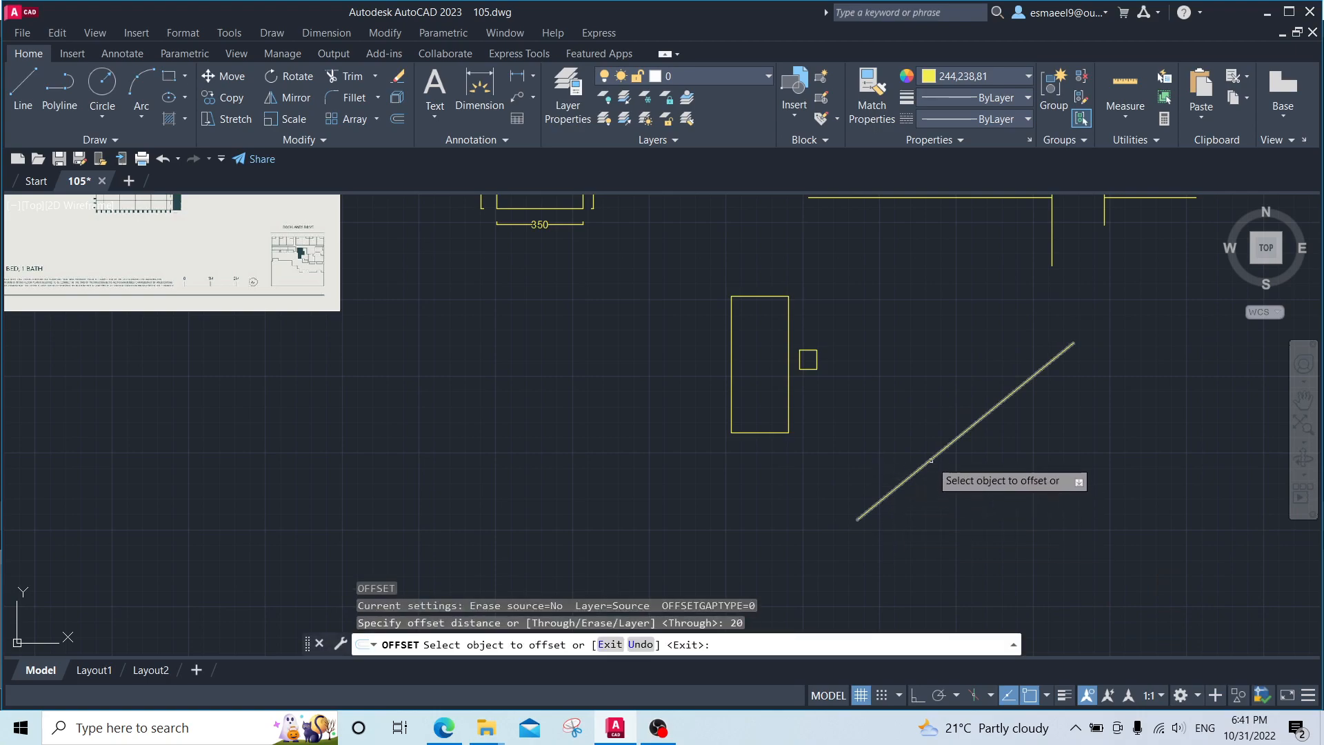
{"action": "left_click", "coordinate": [962, 479]}
{"action": "key", "text": "Escape"}
{"action": "scroll", "coordinate": [1021, 410], "scroll_direction": "up", "scroll_amount": 4}
{"action": "scroll", "coordinate": [876, 374], "scroll_direction": "down", "scroll_amount": 2}
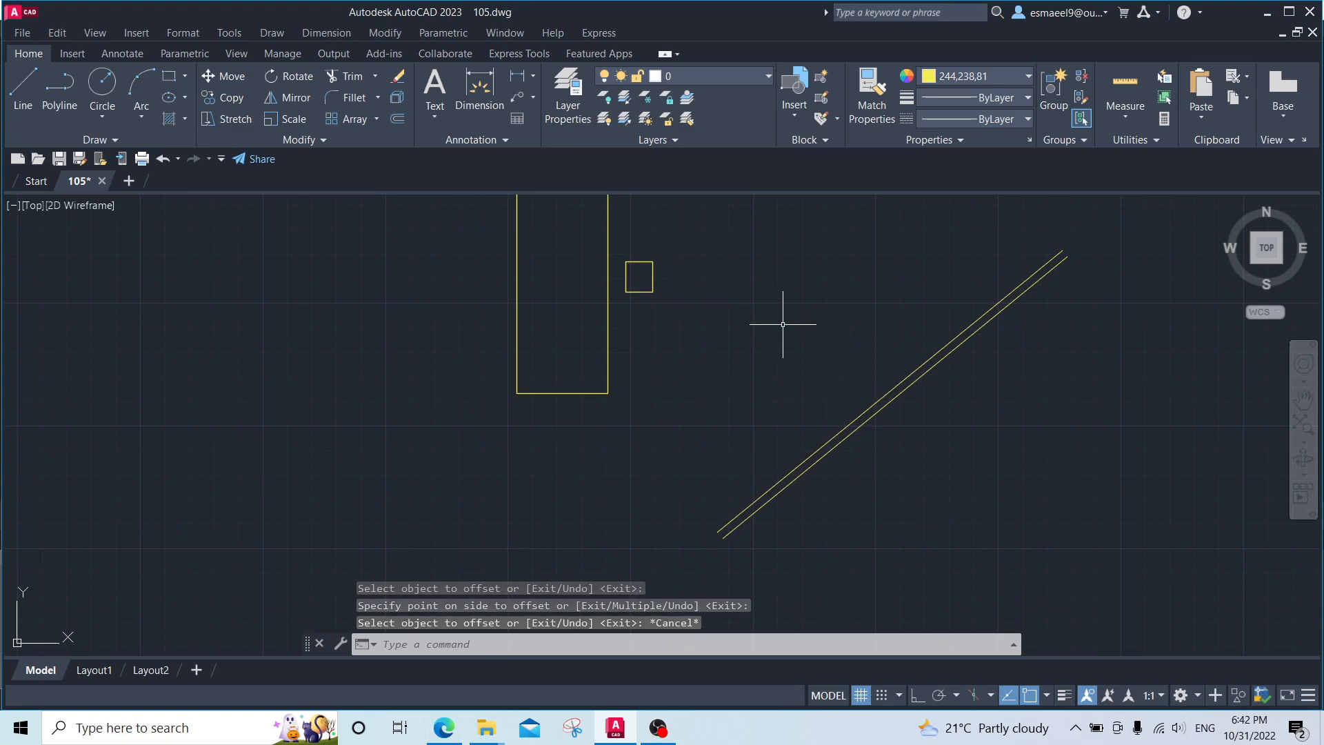
Step: Move the tall rectangle and the small square together to the lower right side of the diagonal lines
{"action": "left_click", "coordinate": [703, 224]}
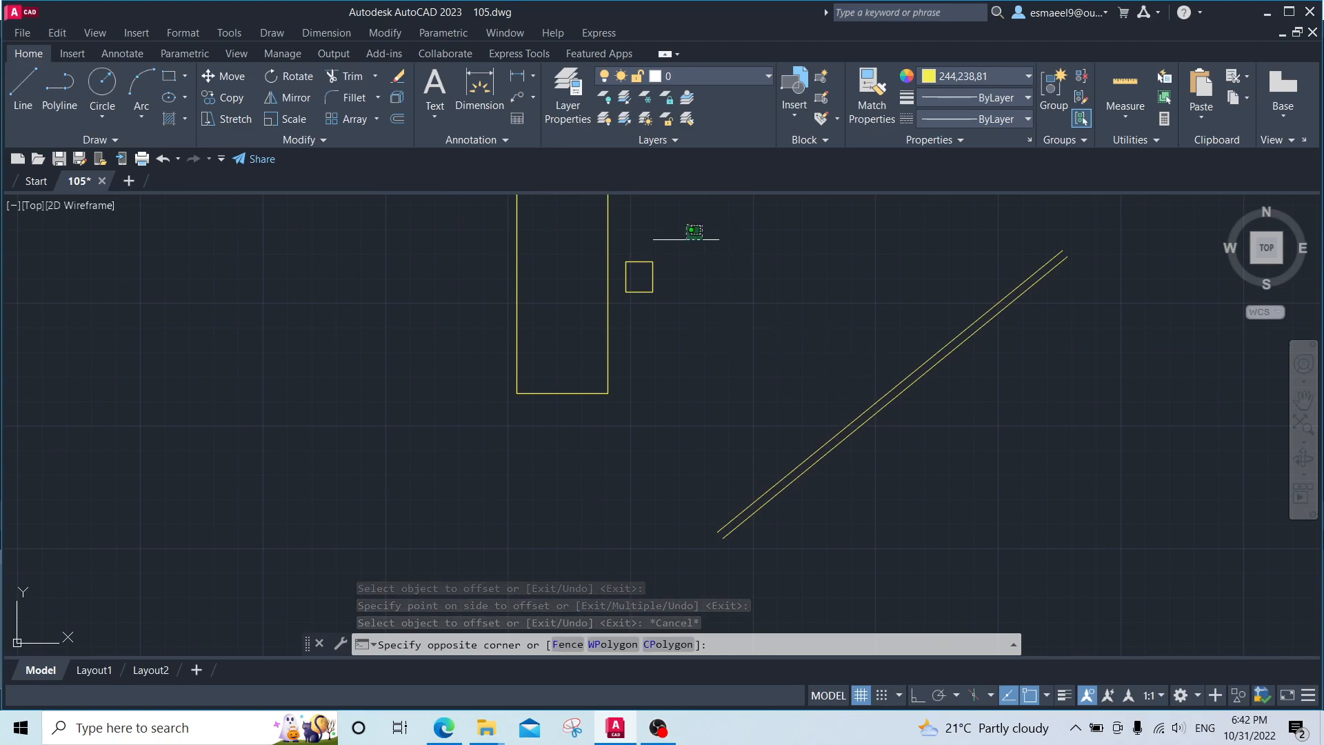
{"action": "left_click", "coordinate": [479, 433]}
{"action": "type", "text": "m"}
{"action": "key", "text": "space"}
{"action": "left_click", "coordinate": [607, 393]}
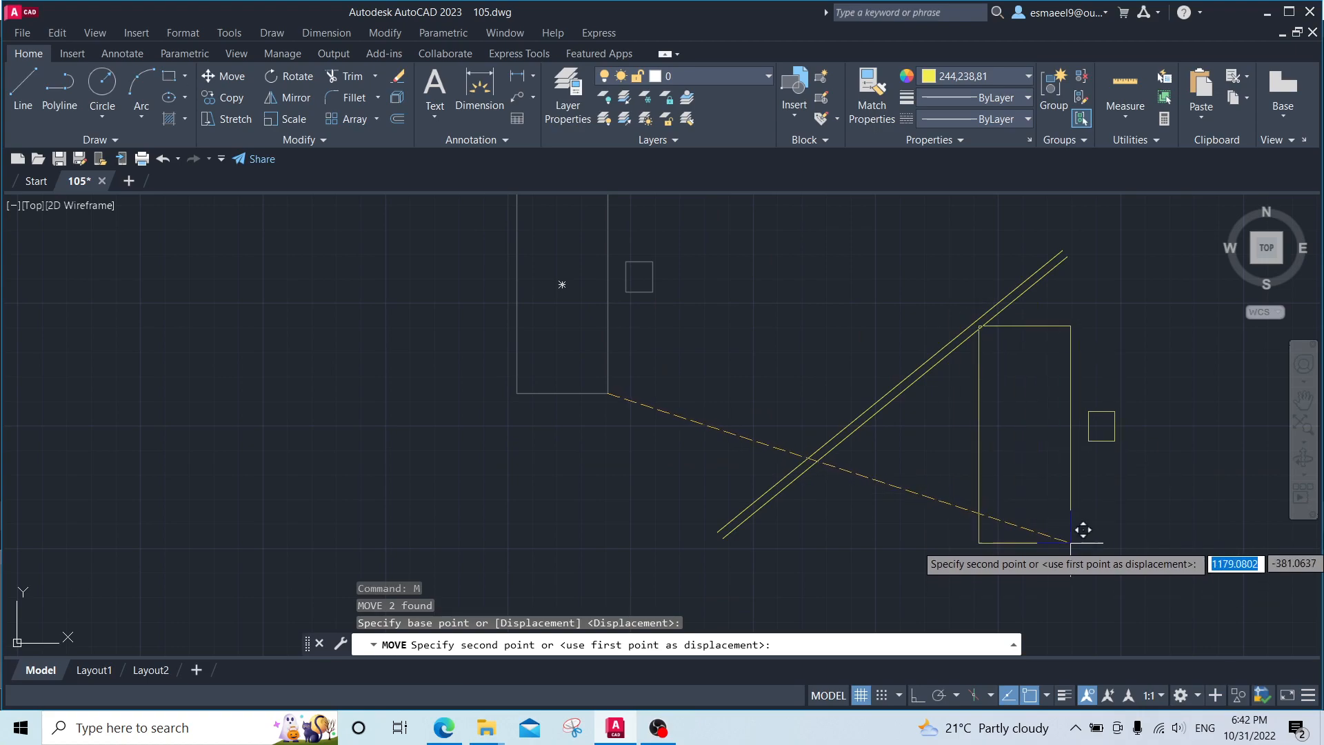
{"action": "left_click", "coordinate": [1072, 543]}
Step: Shift the tall rectangle and small square a little further down and right, clear of the diagonal lines
{"action": "middle_click_drag", "start_coordinate": [1093, 510], "coordinate": [1050, 441]}
{"action": "left_click", "coordinate": [1078, 298]}
{"action": "left_click", "coordinate": [1004, 414]}
{"action": "type", "text": "m"}
{"action": "key", "text": "space"}
{"action": "left_click", "coordinate": [1029, 365]}
{"action": "left_click", "coordinate": [1065, 420]}
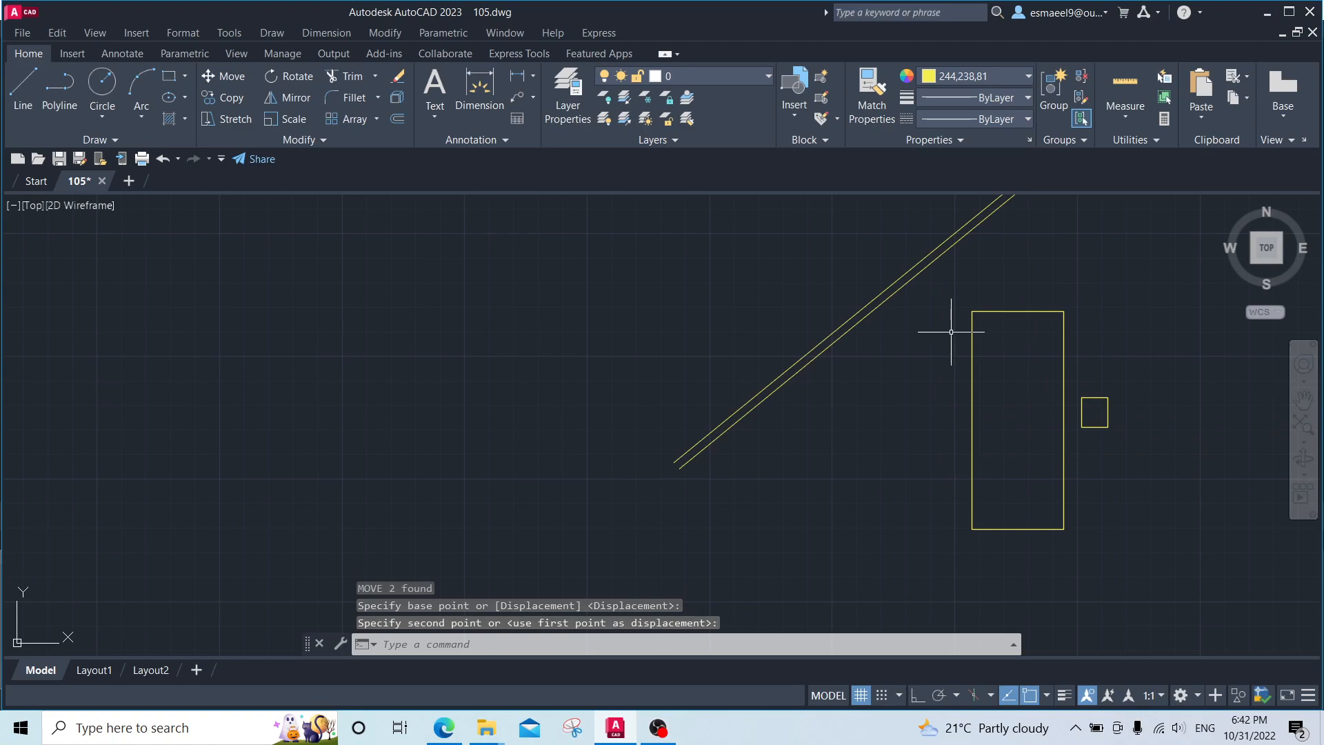
Step: Rotate the rectangle and square about the lower diagonal line's bottom end, using Reference to align the rectangle's left side with that line
{"action": "middle_click_drag", "start_coordinate": [958, 361], "coordinate": [928, 345]}
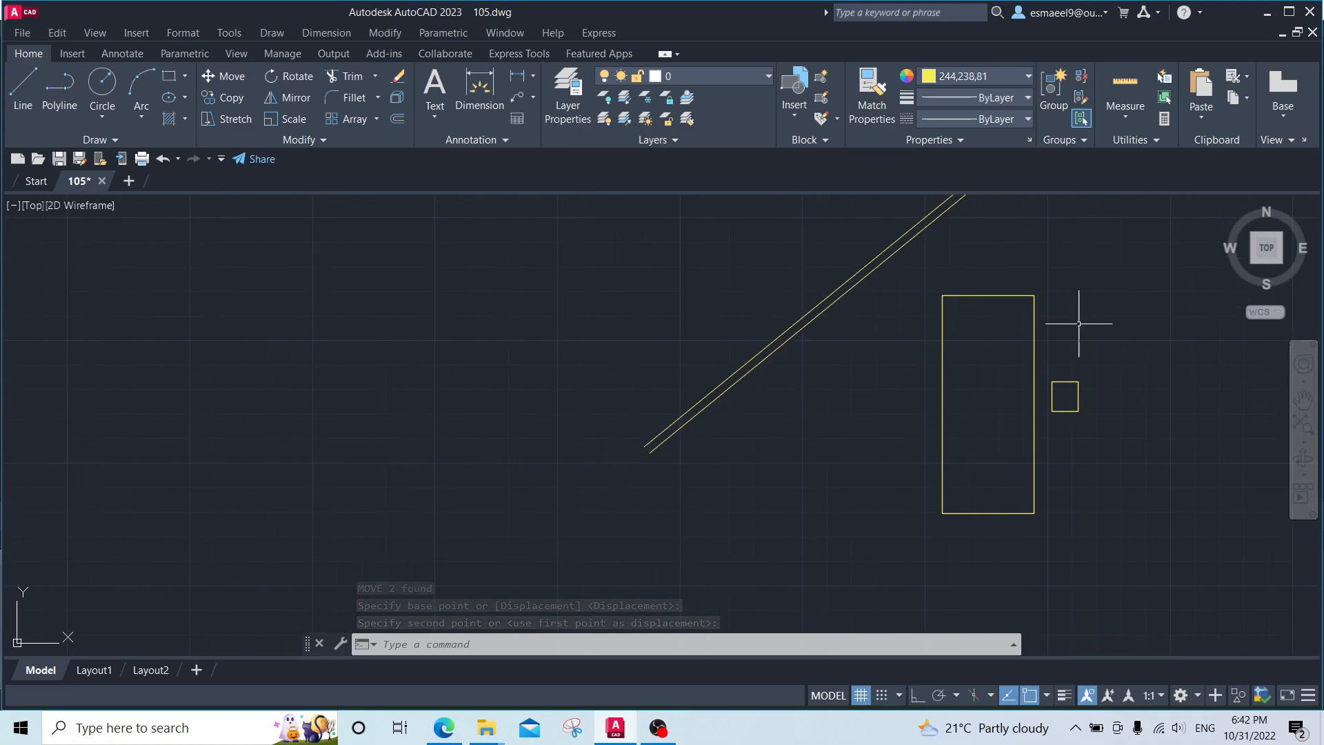
{"action": "left_click", "coordinate": [1124, 319]}
{"action": "left_click", "coordinate": [983, 484]}
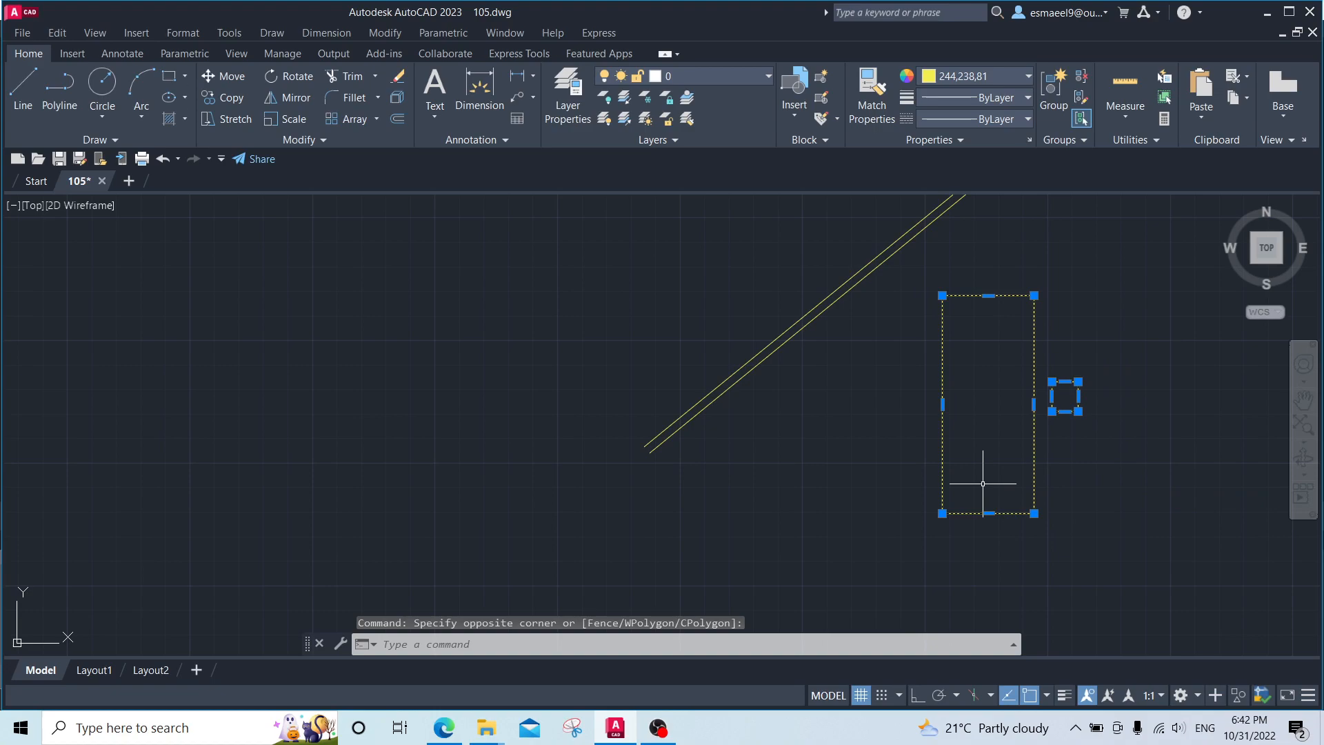
{"action": "type", "text": "RO"}
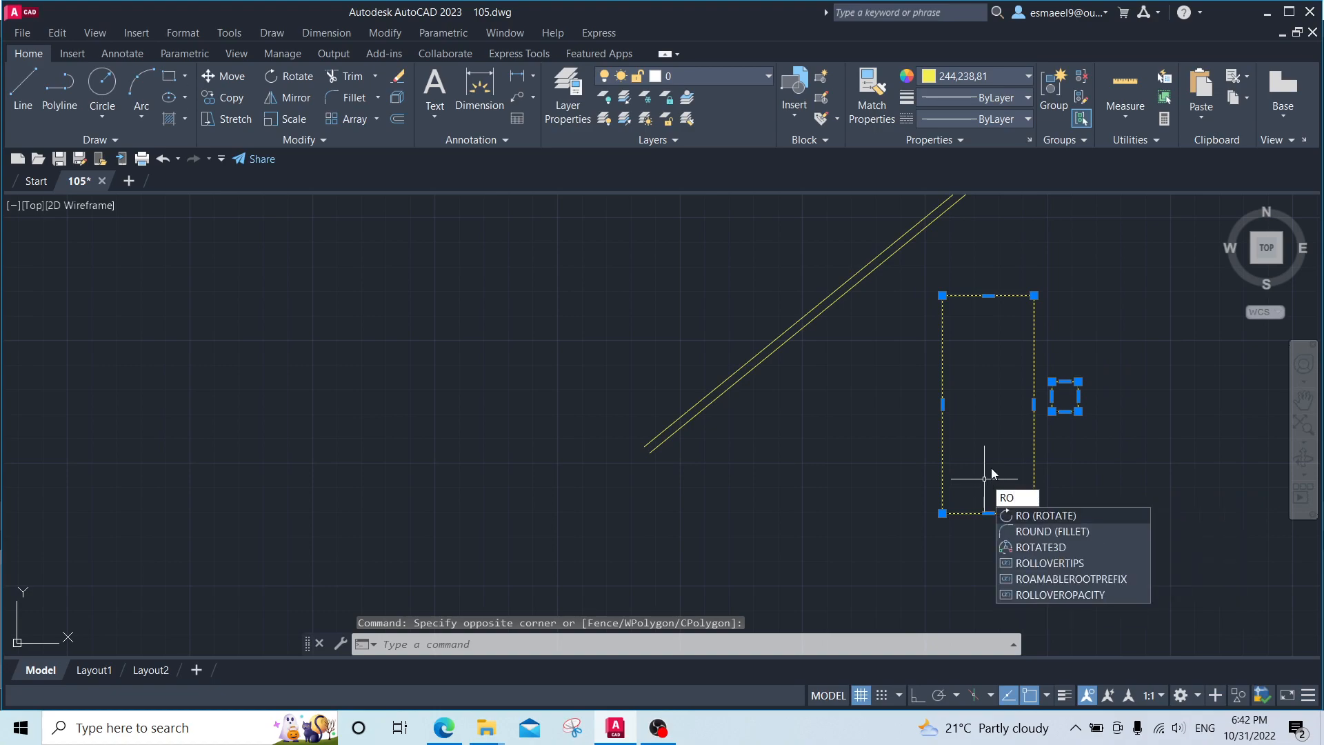
{"action": "key", "text": "Return"}
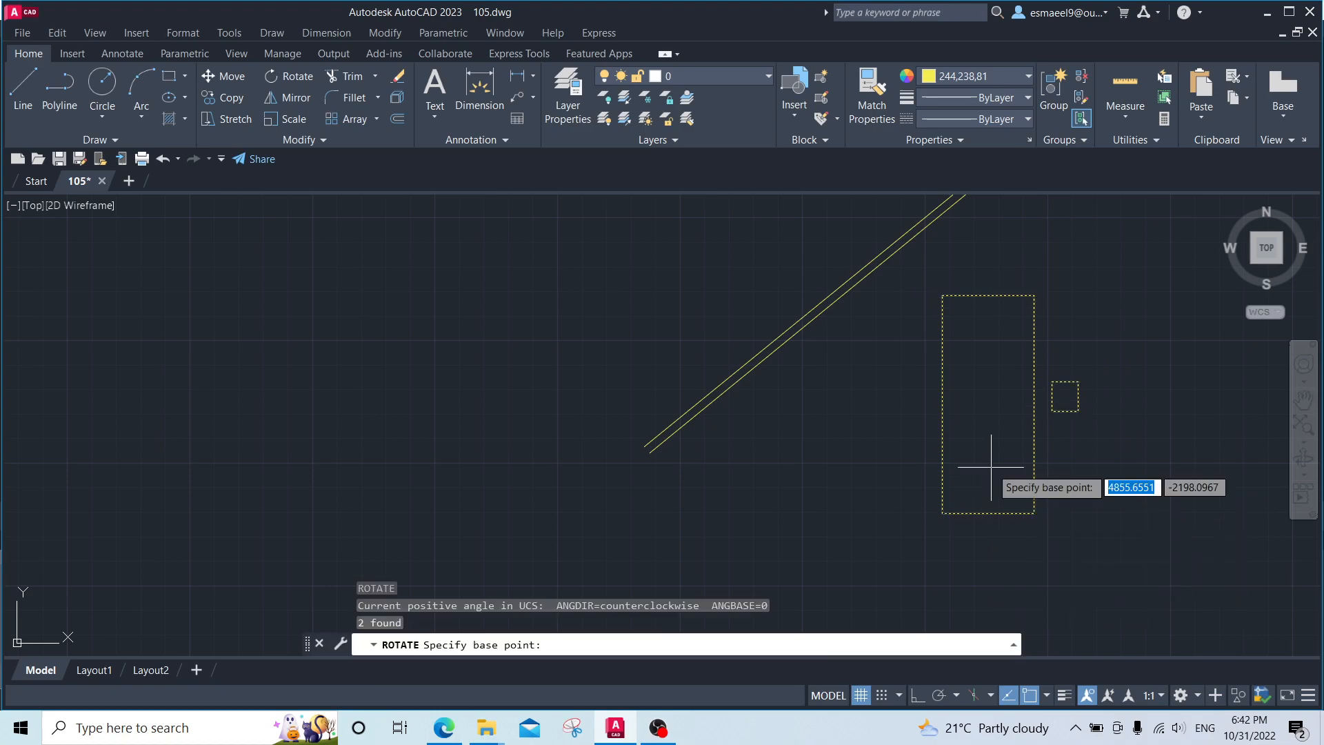
{"action": "left_click", "coordinate": [650, 453]}
{"action": "type", "text": "r"}
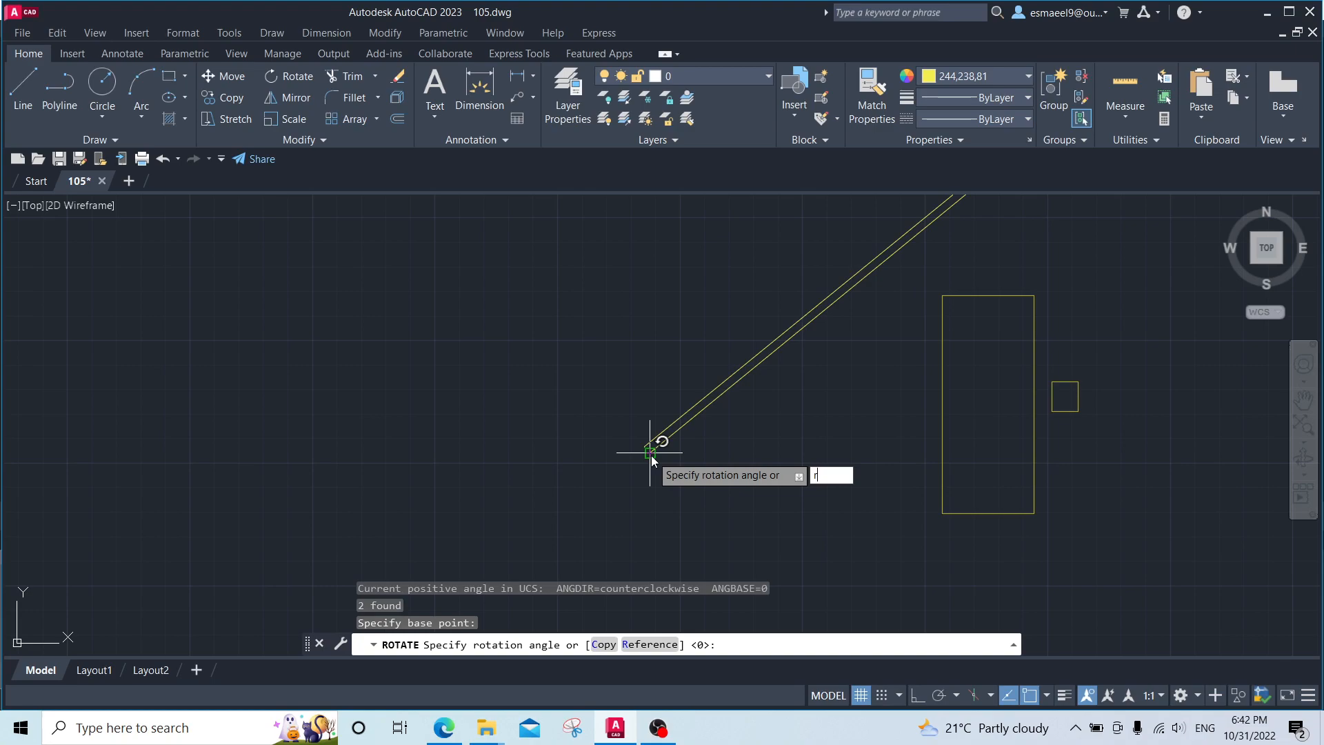
{"action": "key", "text": "Return"}
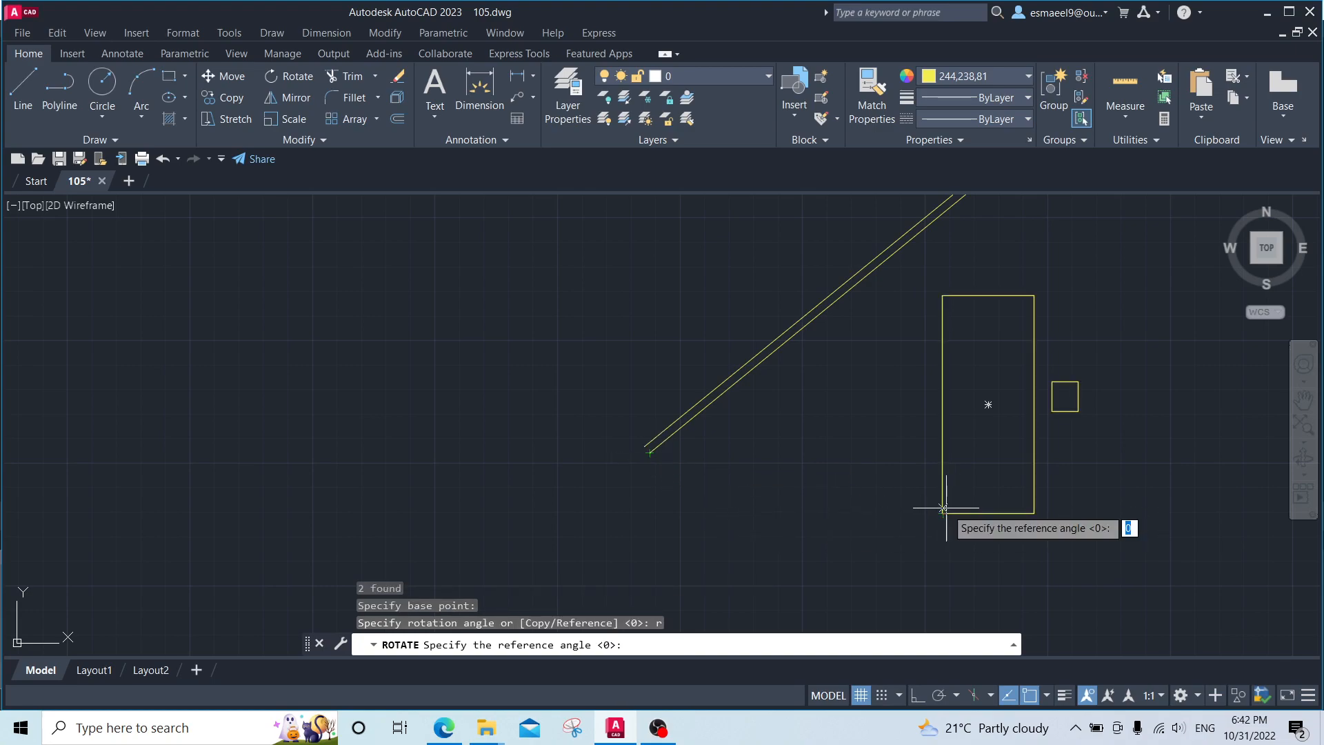
{"action": "left_click", "coordinate": [942, 514]}
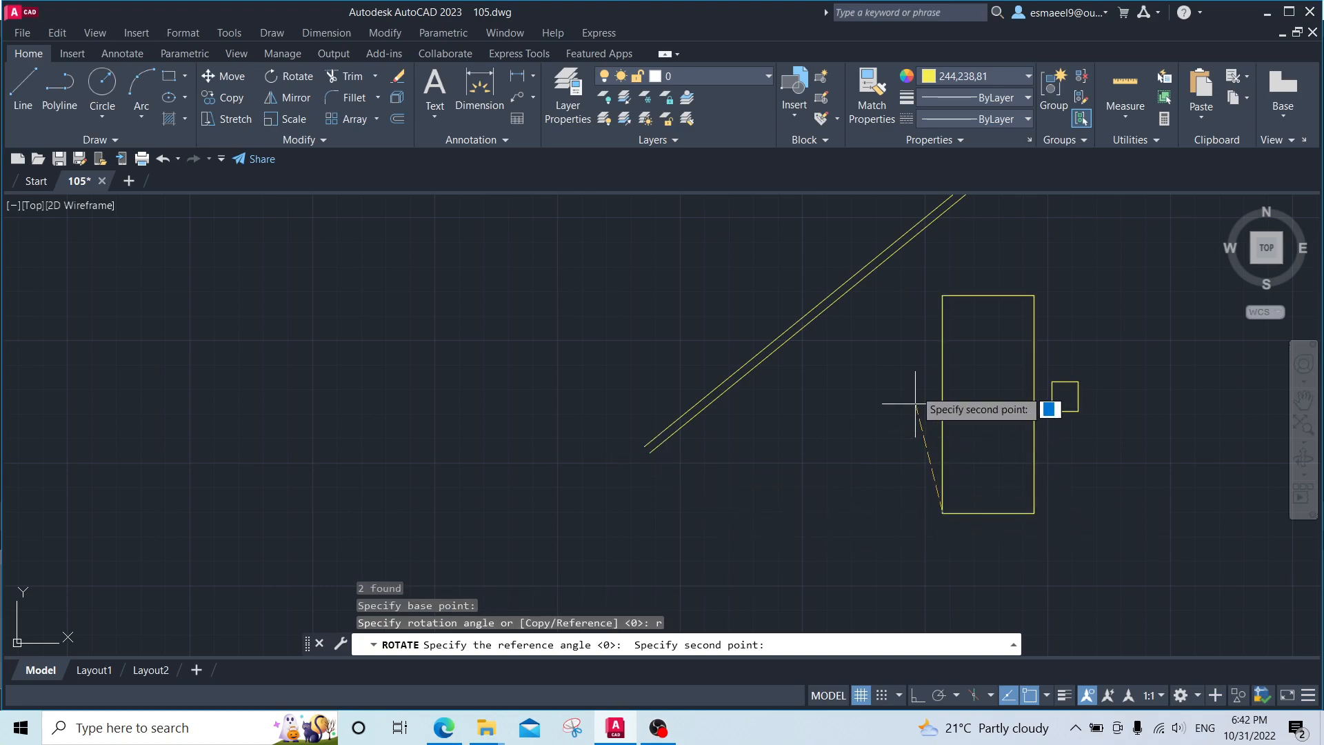
{"action": "left_click", "coordinate": [942, 296]}
{"action": "middle_click_drag", "start_coordinate": [972, 233], "coordinate": [930, 313]}
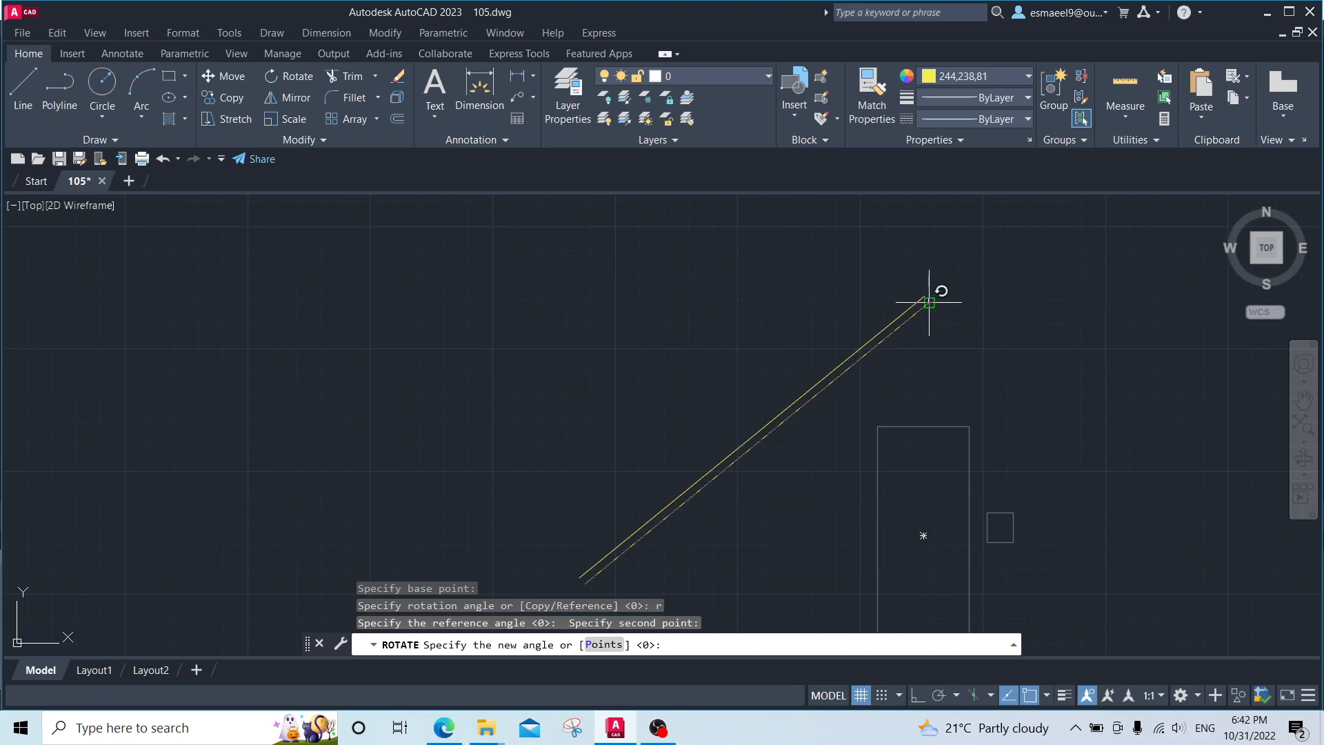
{"action": "left_click", "coordinate": [940, 298]}
Step: Move the rotated rectangle and square up so the rectangle's long side sits against the lower diagonal line
{"action": "scroll", "coordinate": [925, 394], "scroll_direction": "down", "scroll_amount": 5}
{"action": "left_click", "coordinate": [952, 419]}
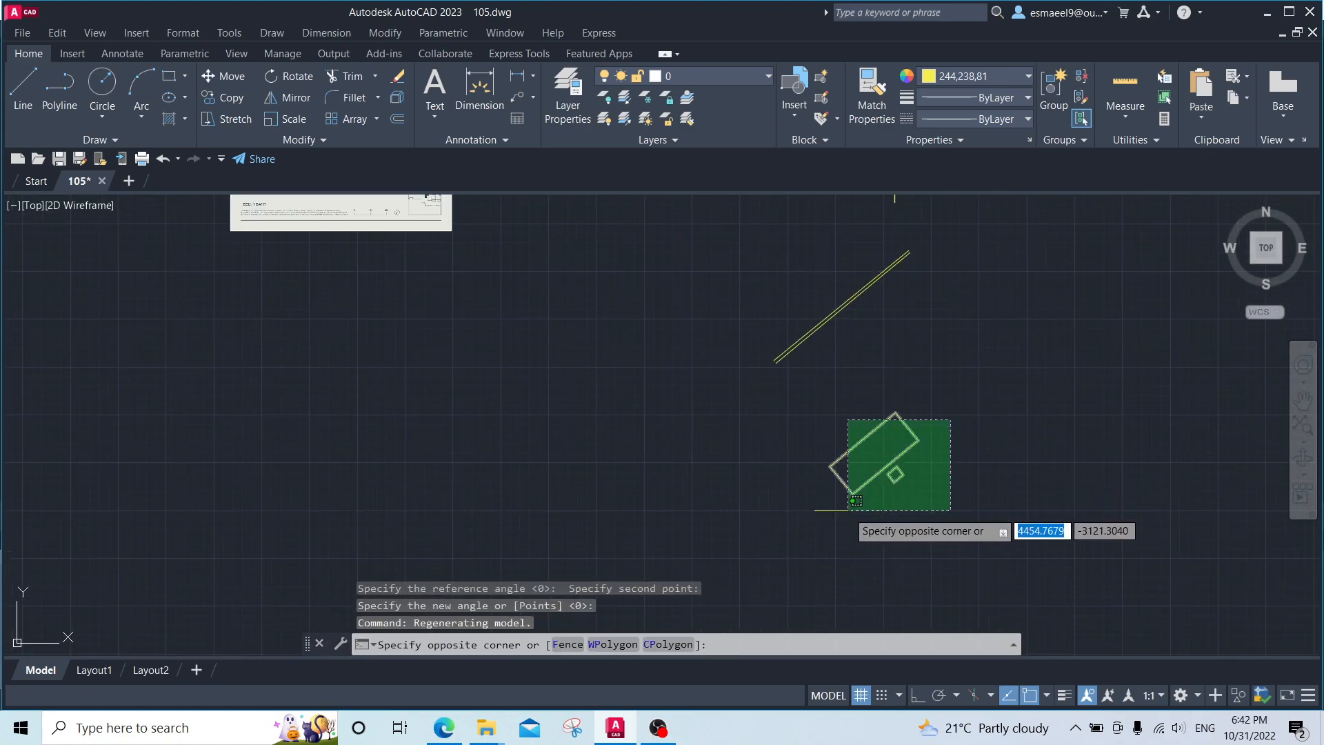
{"action": "left_click", "coordinate": [848, 503]}
{"action": "type", "text": "m"}
{"action": "key", "text": "Return"}
{"action": "left_click", "coordinate": [899, 435]}
{"action": "left_click", "coordinate": [892, 301]}
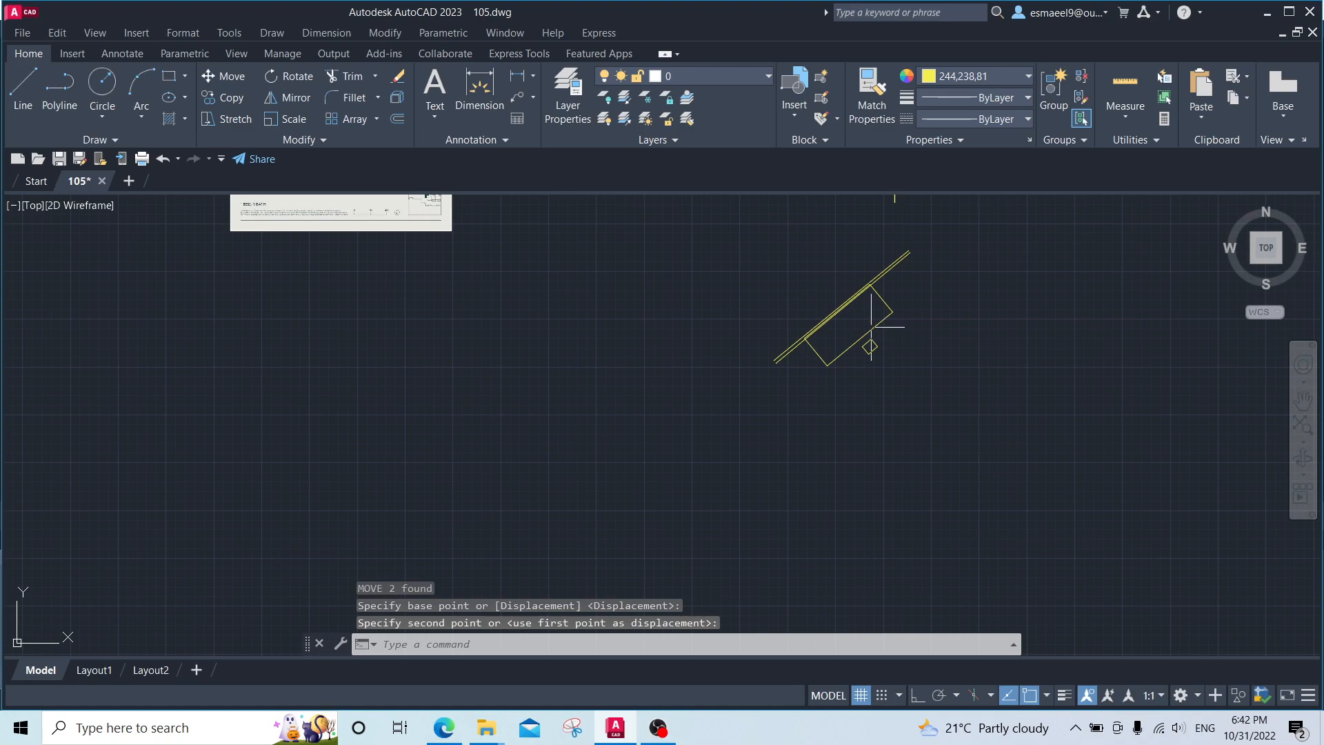
Step: Move the rotated rectangle and small square together to open space well away on the upper-left side of the diagonal lines
{"action": "scroll", "coordinate": [892, 301], "scroll_direction": "up", "scroll_amount": 4}
{"action": "scroll", "coordinate": [607, 384], "scroll_direction": "down", "scroll_amount": 2}
{"action": "middle_click_drag", "start_coordinate": [556, 389], "coordinate": [744, 469]}
{"action": "scroll", "coordinate": [699, 423], "scroll_direction": "down", "scroll_amount": 2}
{"action": "middle_click_drag", "start_coordinate": [607, 350], "coordinate": [800, 437]}
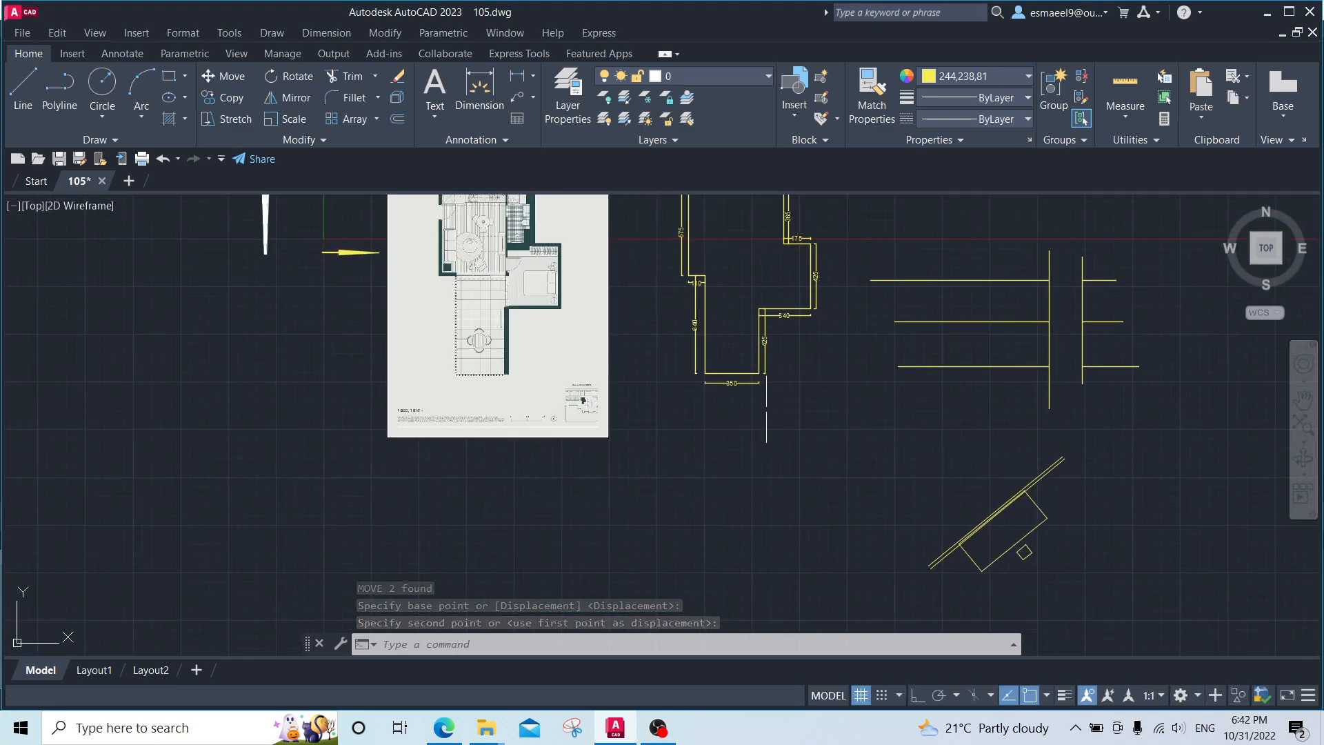
{"action": "mouse_move", "coordinate": [970, 399]}
{"action": "middle_mouse_down"}
{"action": "mouse_move", "coordinate": [947, 465]}
{"action": "mouse_move", "coordinate": [895, 418]}
{"action": "middle_mouse_up"}
{"action": "middle_click_drag", "start_coordinate": [896, 517], "coordinate": [888, 402]}
{"action": "scroll", "coordinate": [956, 460], "scroll_direction": "up", "scroll_amount": 2}
{"action": "left_click", "coordinate": [973, 436]}
{"action": "left_click", "coordinate": [921, 475]}
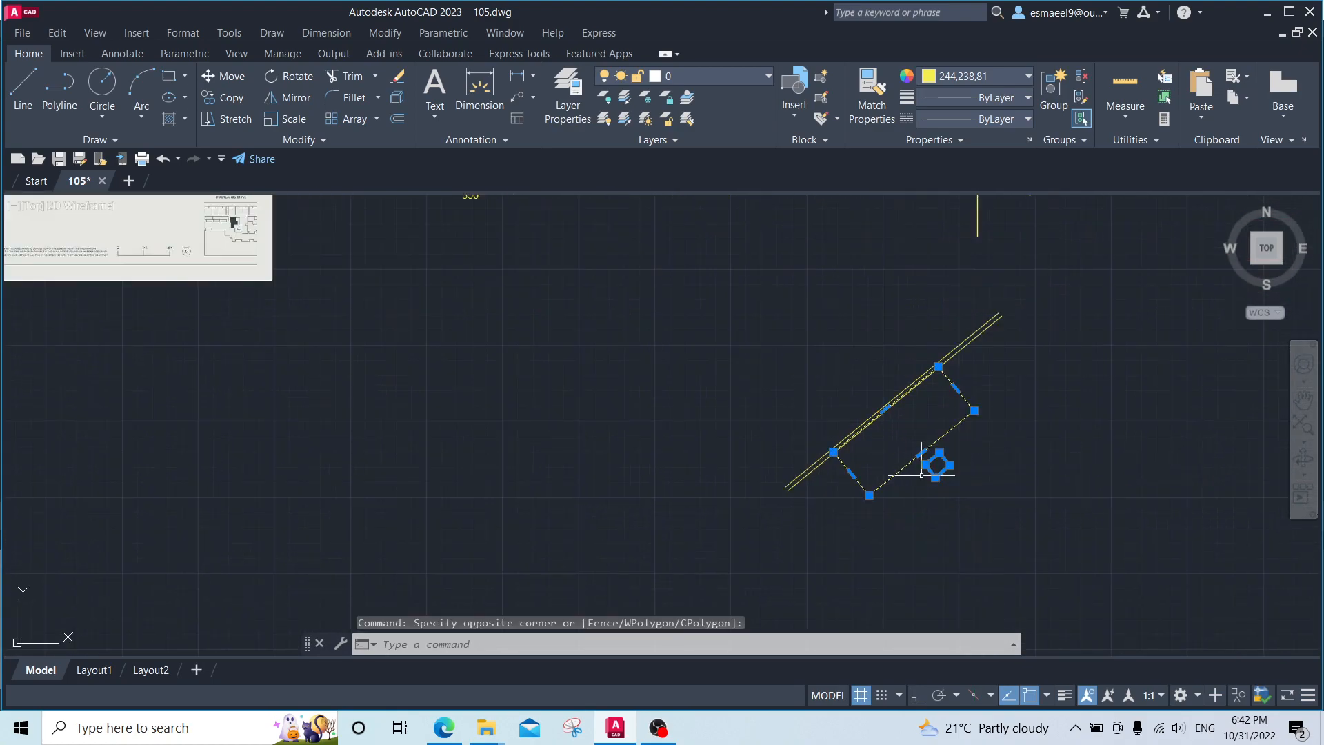
{"action": "key", "text": "m"}
{"action": "key", "text": "Return"}
{"action": "left_click", "coordinate": [947, 450]}
{"action": "middle_click_drag", "start_coordinate": [685, 379], "coordinate": [751, 402]}
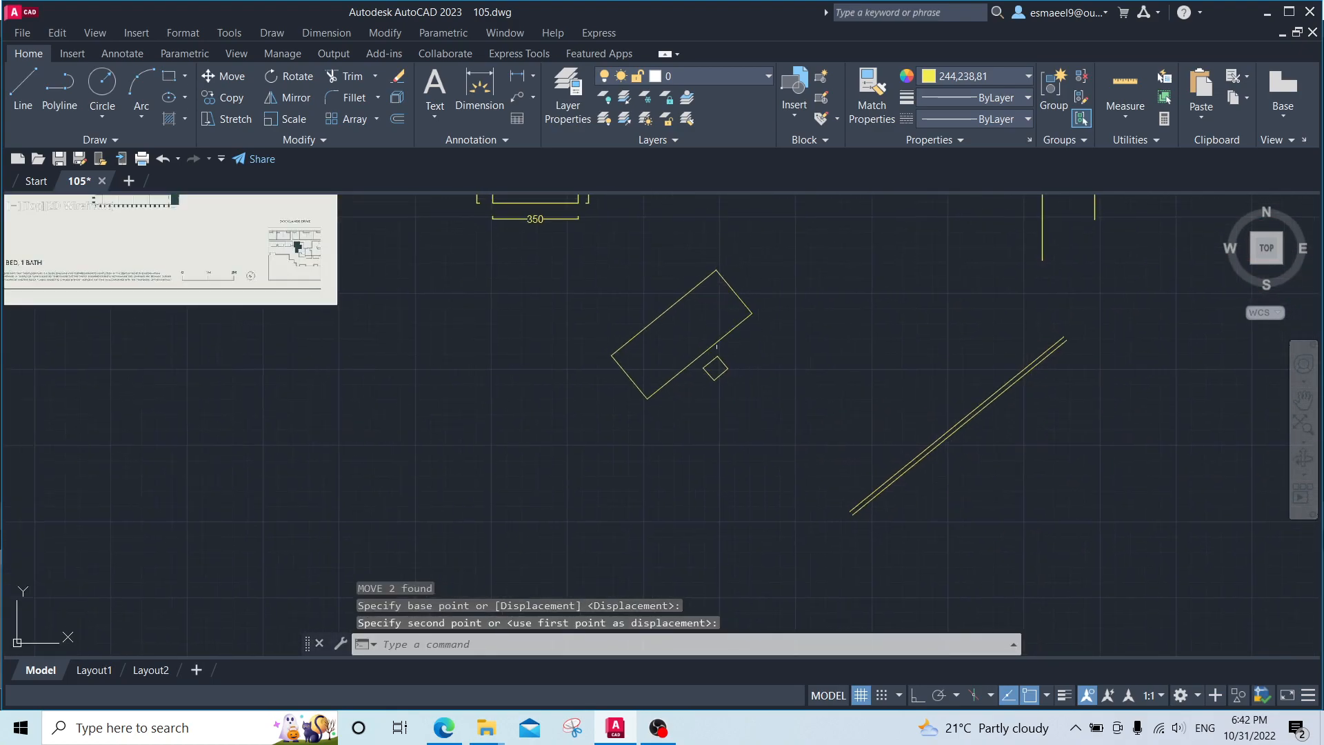
{"action": "scroll", "coordinate": [696, 382], "scroll_direction": "up", "scroll_amount": 3}
{"action": "scroll", "coordinate": [775, 361], "scroll_direction": "up", "scroll_amount": 2}
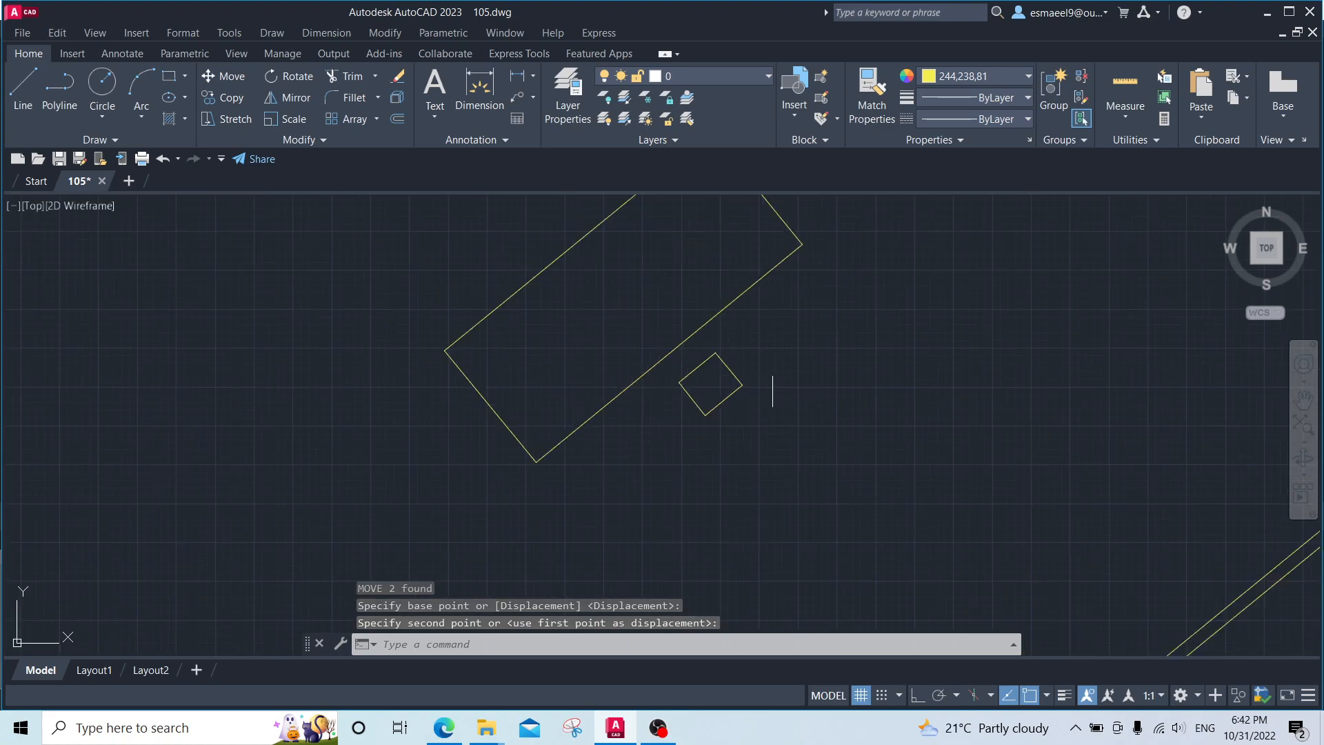
Step: Check the length of the rotated rectangle's lower long side with a temporary line between its endpoints, without keeping the line
{"action": "scroll", "coordinate": [875, 367], "scroll_direction": "down", "scroll_amount": 2}
{"action": "left_click", "coordinate": [781, 312]}
{"action": "scroll", "coordinate": [774, 325], "scroll_direction": "up", "scroll_amount": 2}
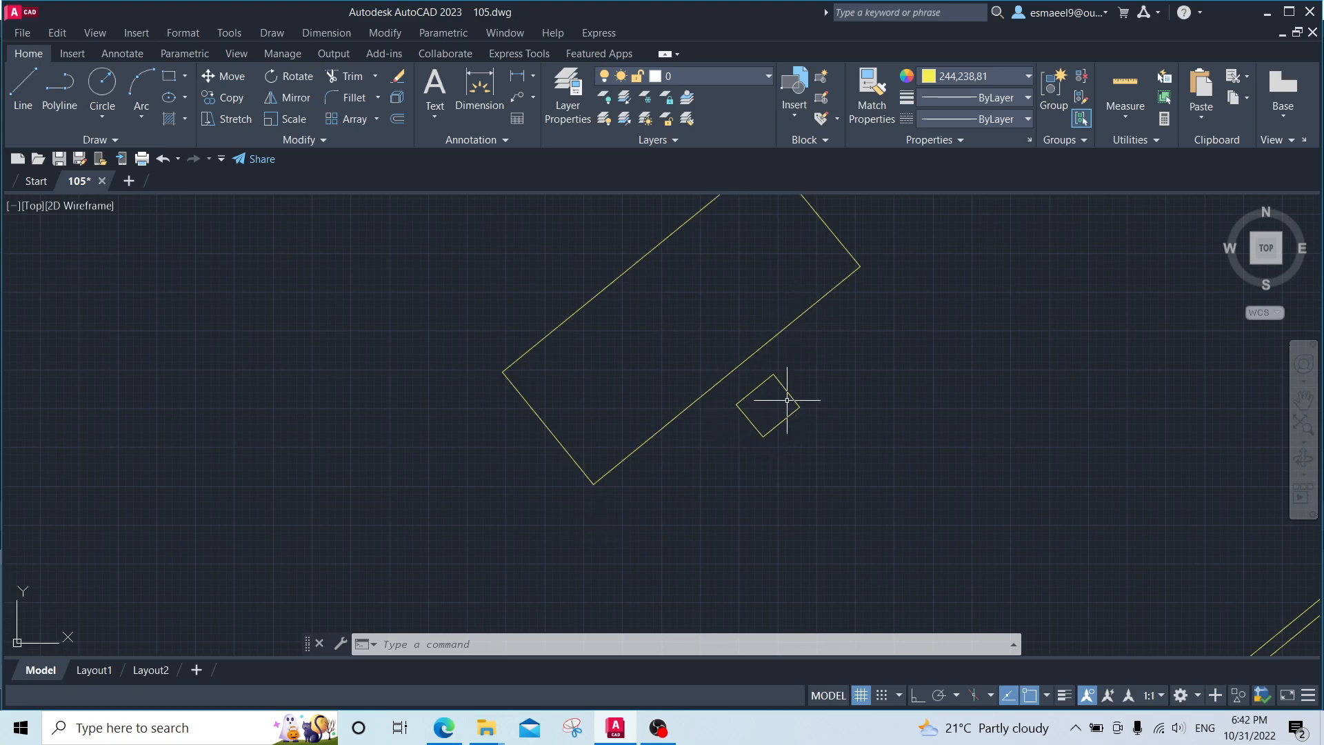
{"action": "type", "text": "l"}
{"action": "key", "text": "Return"}
{"action": "left_click", "coordinate": [861, 265]}
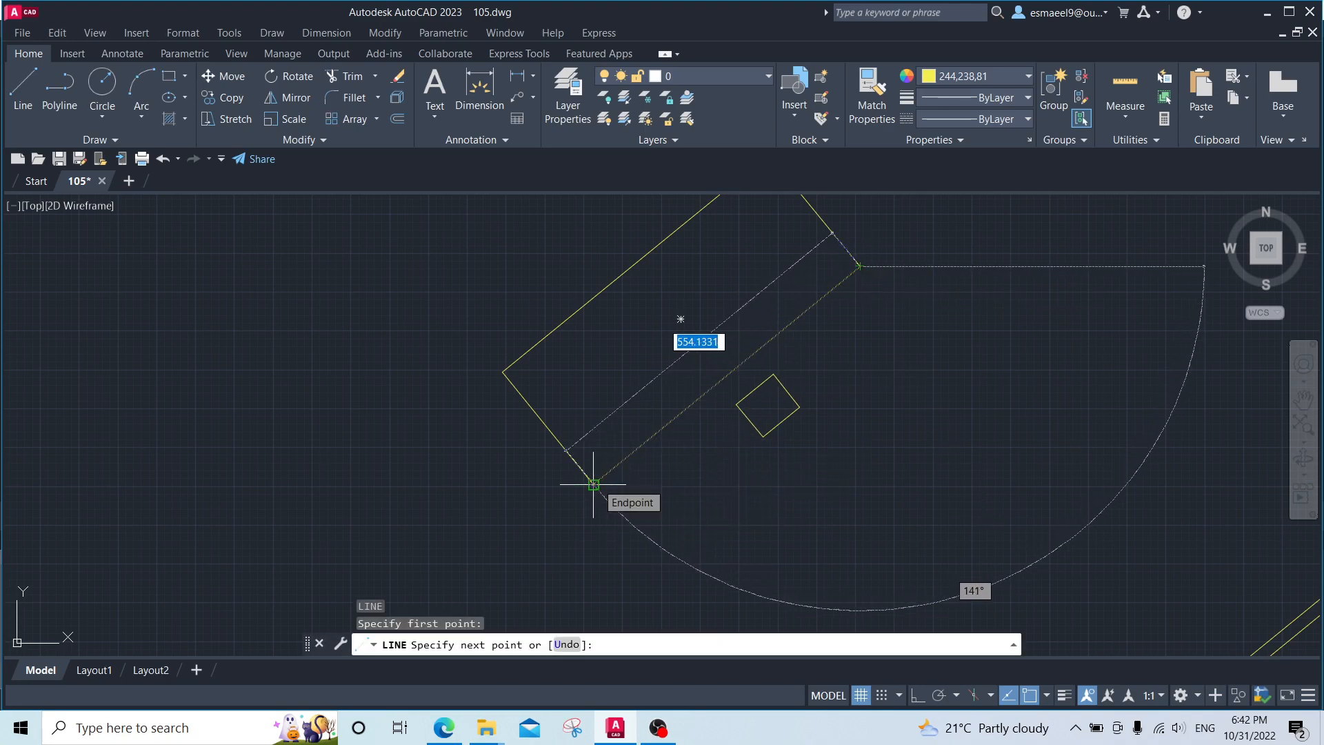
{"action": "key", "text": "Escape"}
{"action": "scroll", "coordinate": [684, 415], "scroll_direction": "down", "scroll_amount": 2}
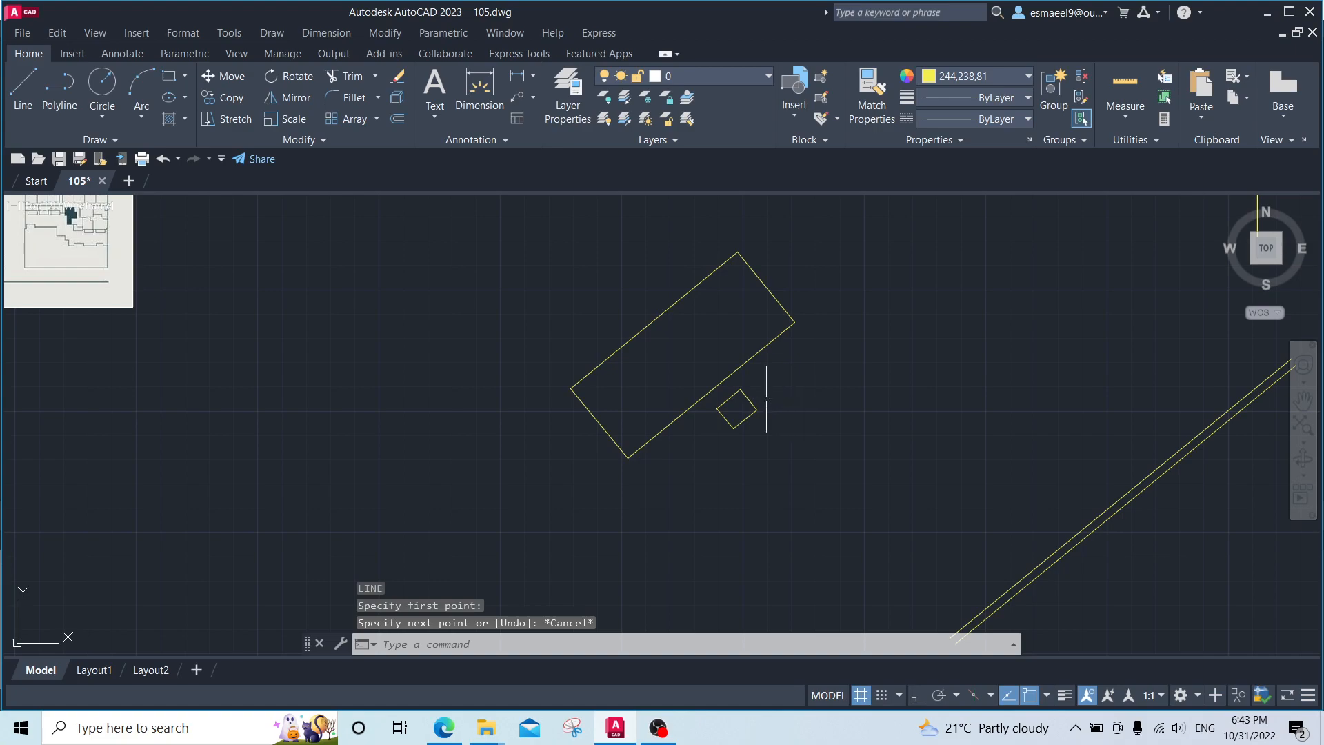
Step: Draw a vertical line 120 units long in the empty space to the left of the rotated rectangle
{"action": "middle_click_drag", "start_coordinate": [754, 377], "coordinate": [918, 380]}
{"action": "key", "text": "Escape"}
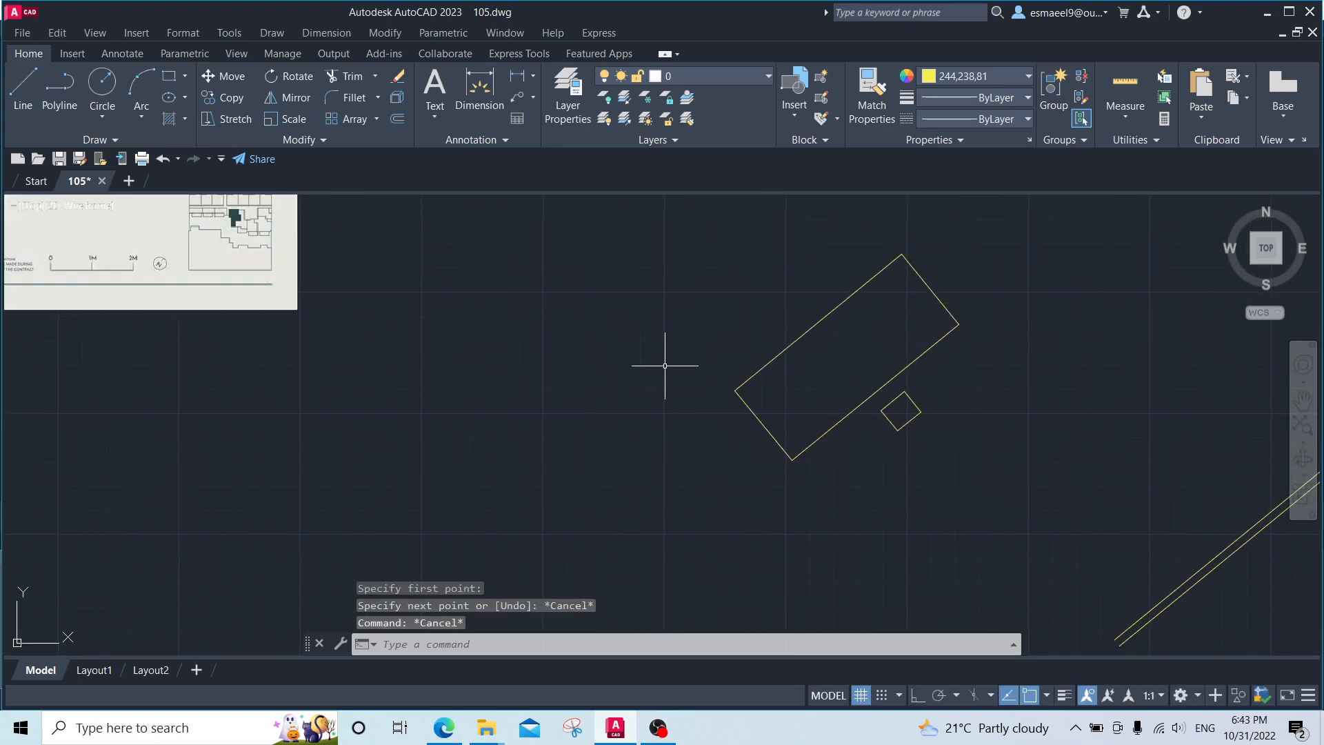
{"action": "key", "text": "l"}
{"action": "key", "text": "Return"}
{"action": "left_click", "coordinate": [529, 356]}
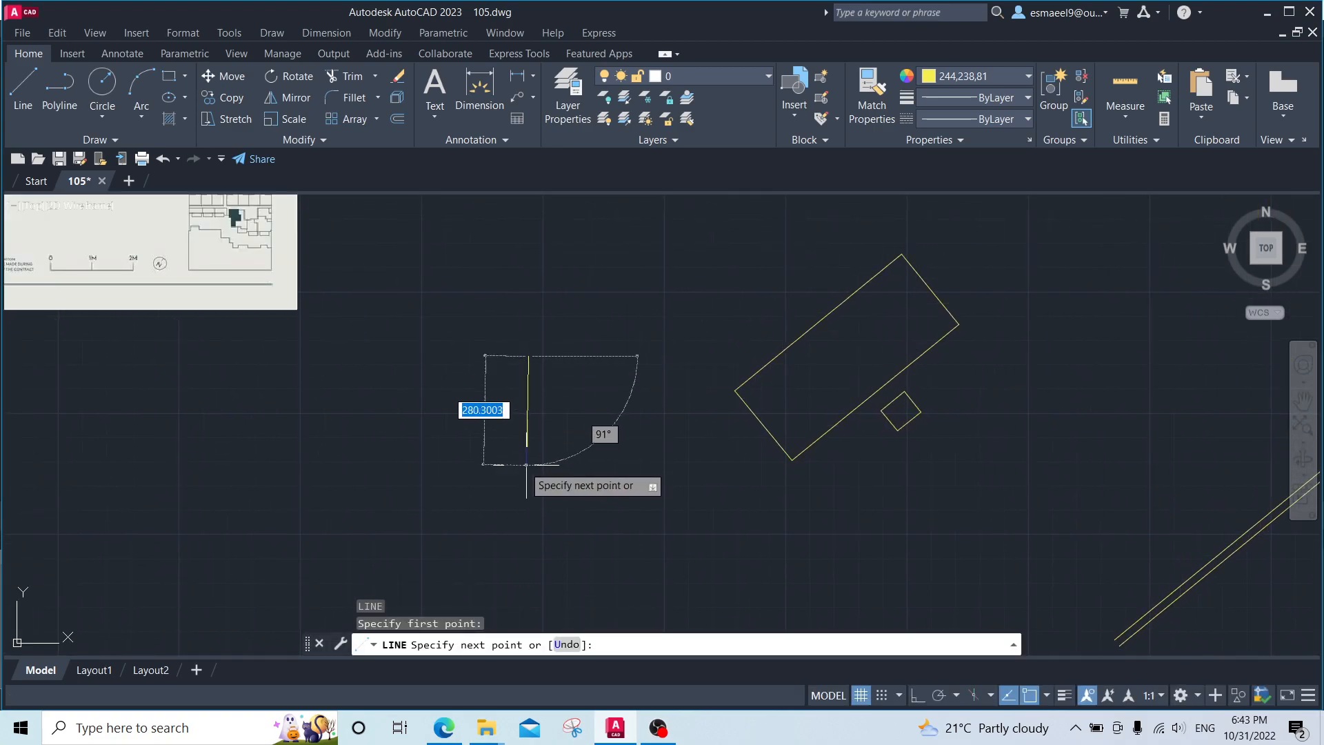
{"action": "type", "text": "120"}
{"action": "key", "text": "Return"}
{"action": "key", "text": "Escape"}
Step: Scale the rectangle and square about the vertical line's bottom end, using Reference to match the rectangle's lower long side to that line's length
{"action": "left_click", "coordinate": [1057, 262]}
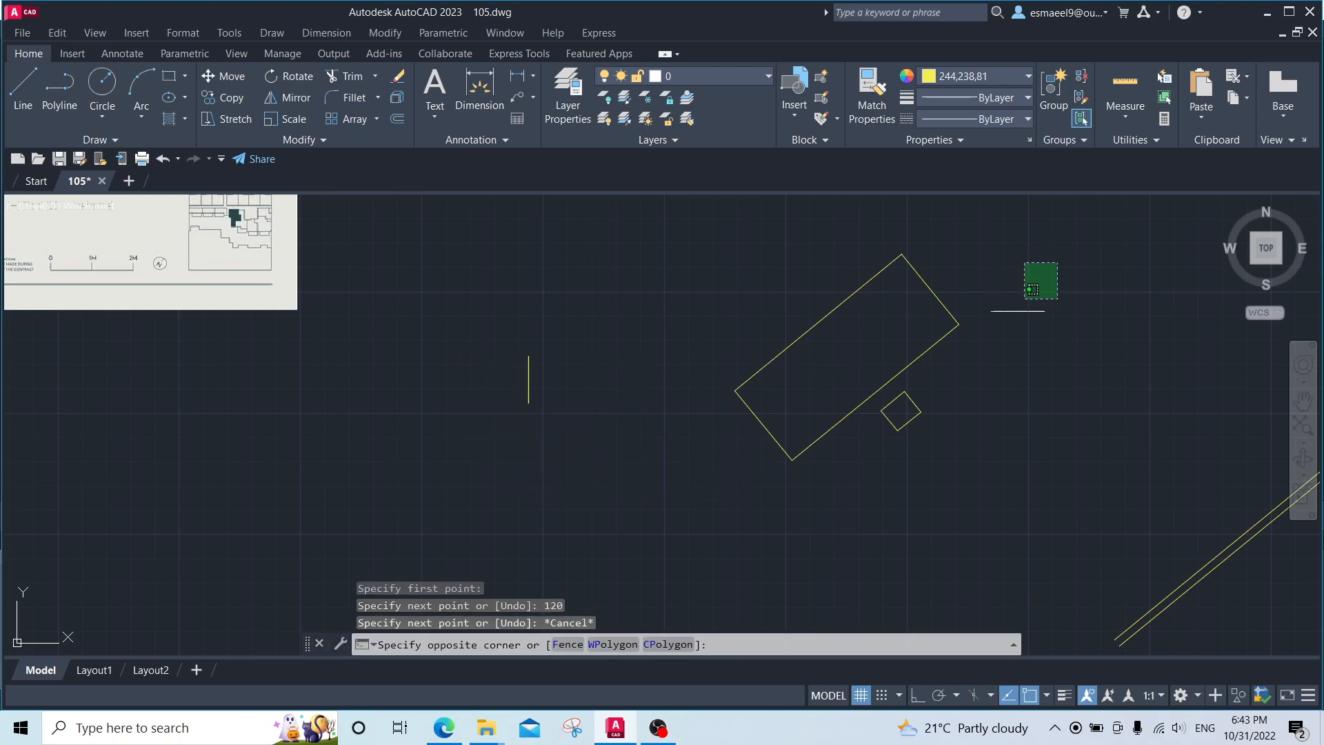
{"action": "left_click", "coordinate": [707, 516]}
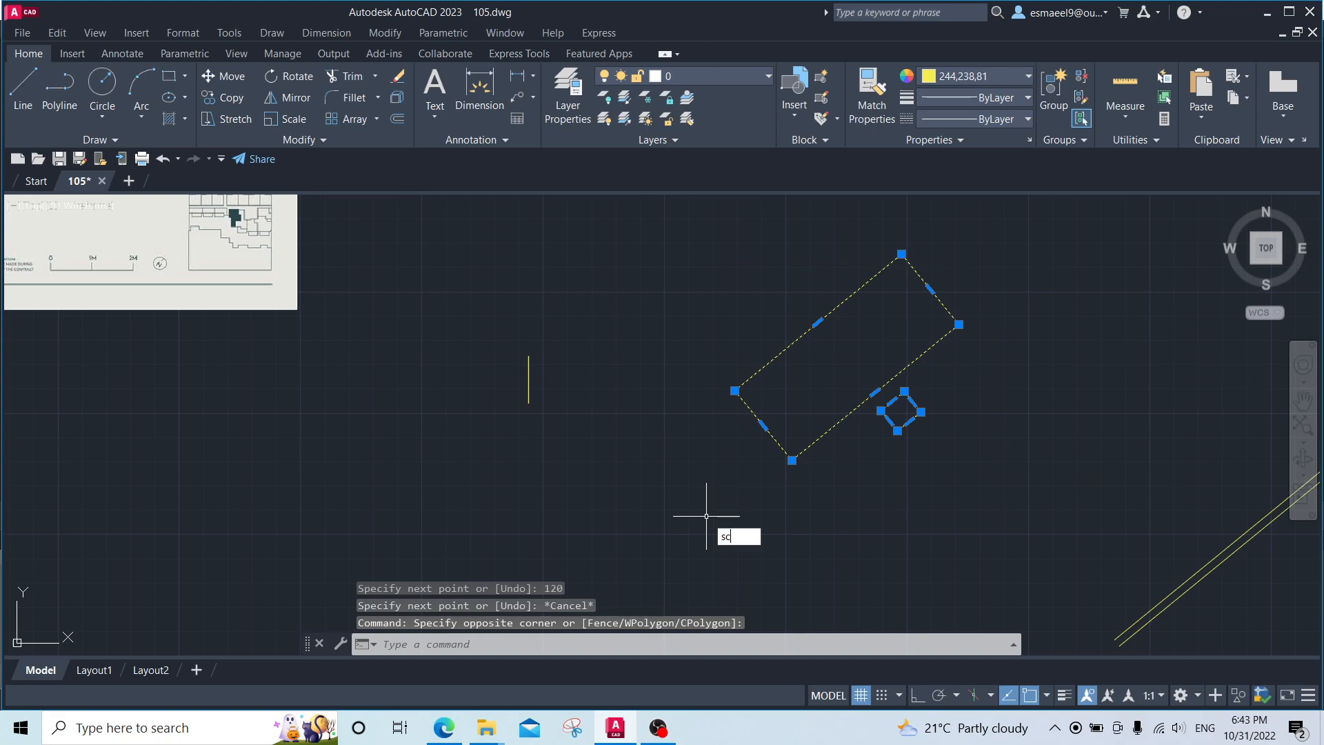
{"action": "key", "text": "Return"}
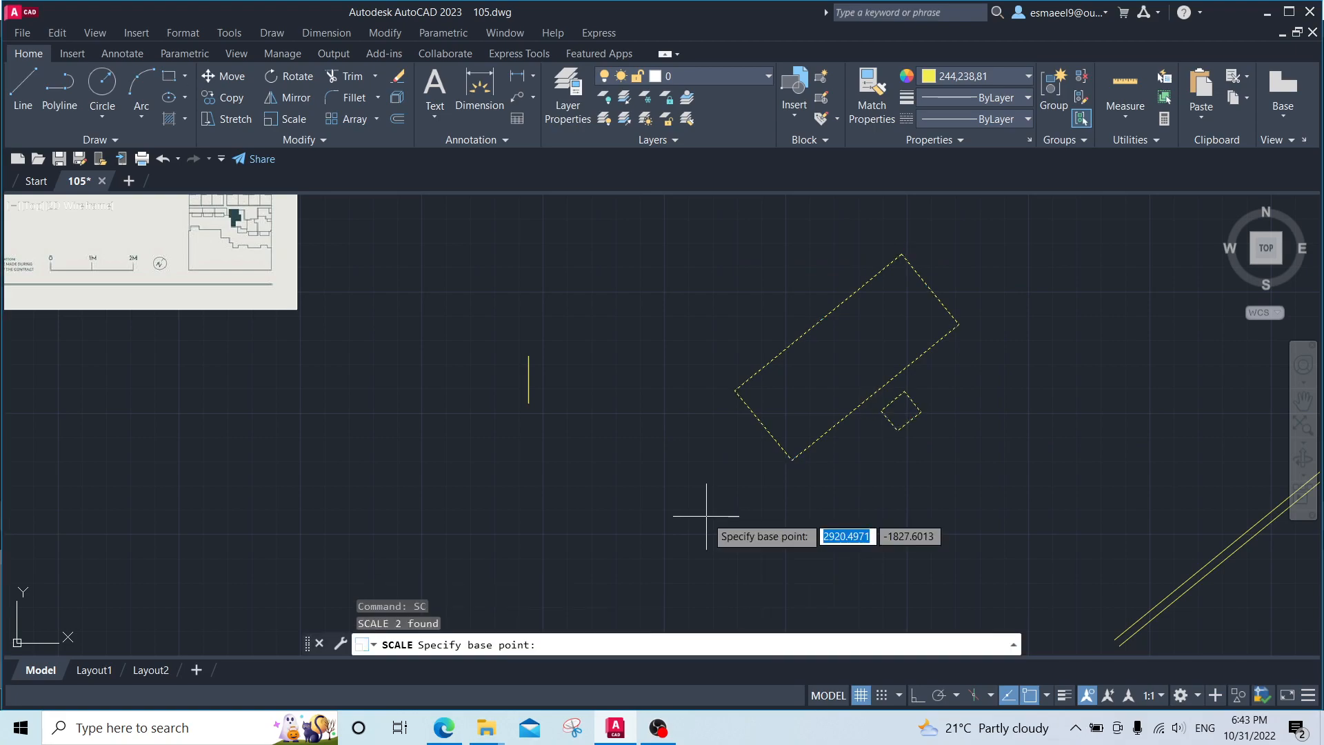
{"action": "left_click", "coordinate": [528, 403]}
{"action": "type", "text": "r"}
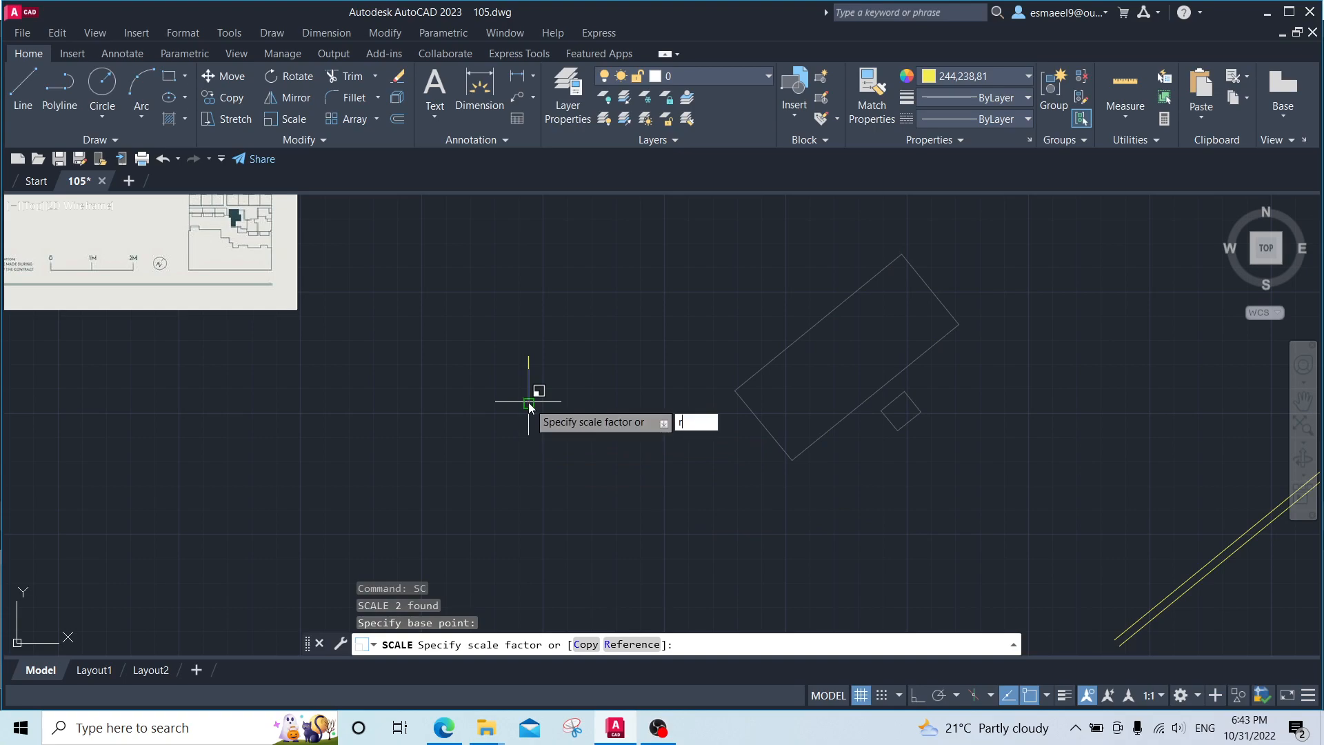
{"action": "key", "text": "Return"}
{"action": "left_click", "coordinate": [791, 459]}
{"action": "left_click", "coordinate": [959, 324]}
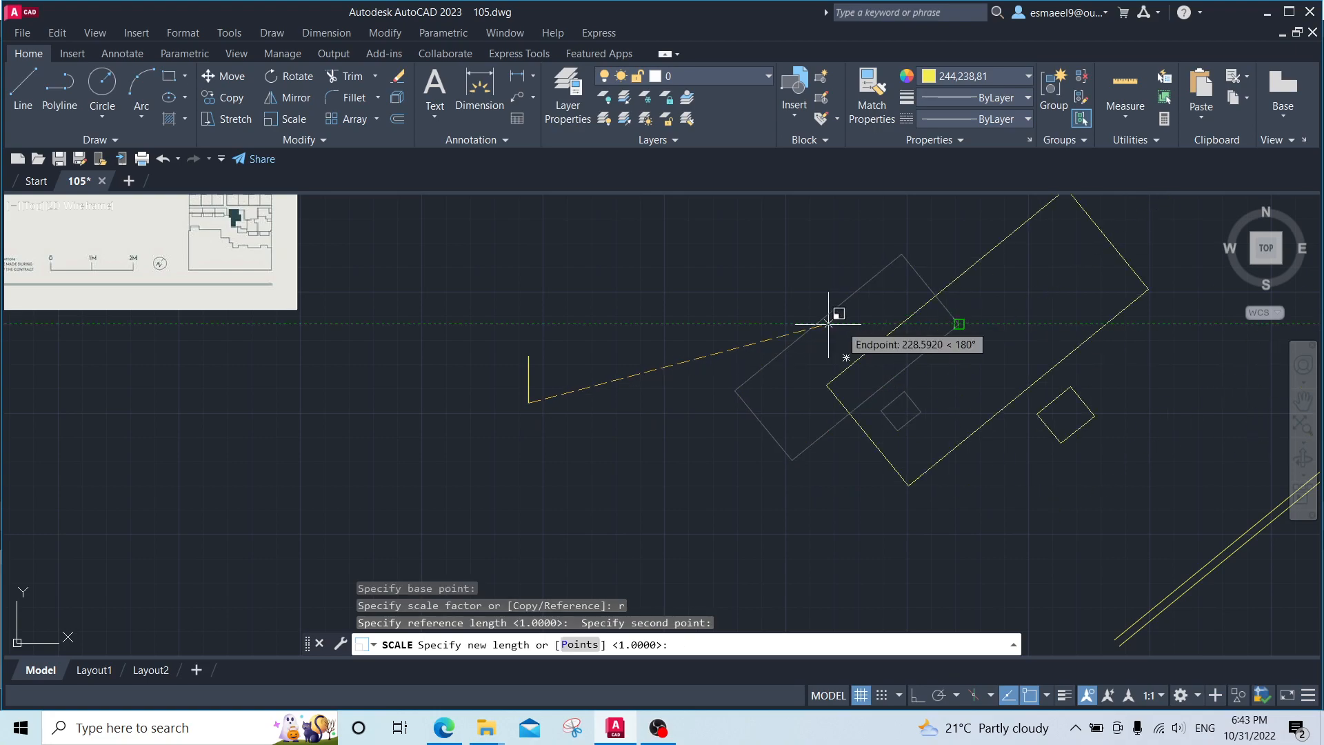
{"action": "left_click", "coordinate": [528, 357]}
Step: Check the scaled rectangle's long side with a temporary line between its endpoints, without keeping the line
{"action": "scroll", "coordinate": [613, 485], "scroll_direction": "up", "scroll_amount": 4}
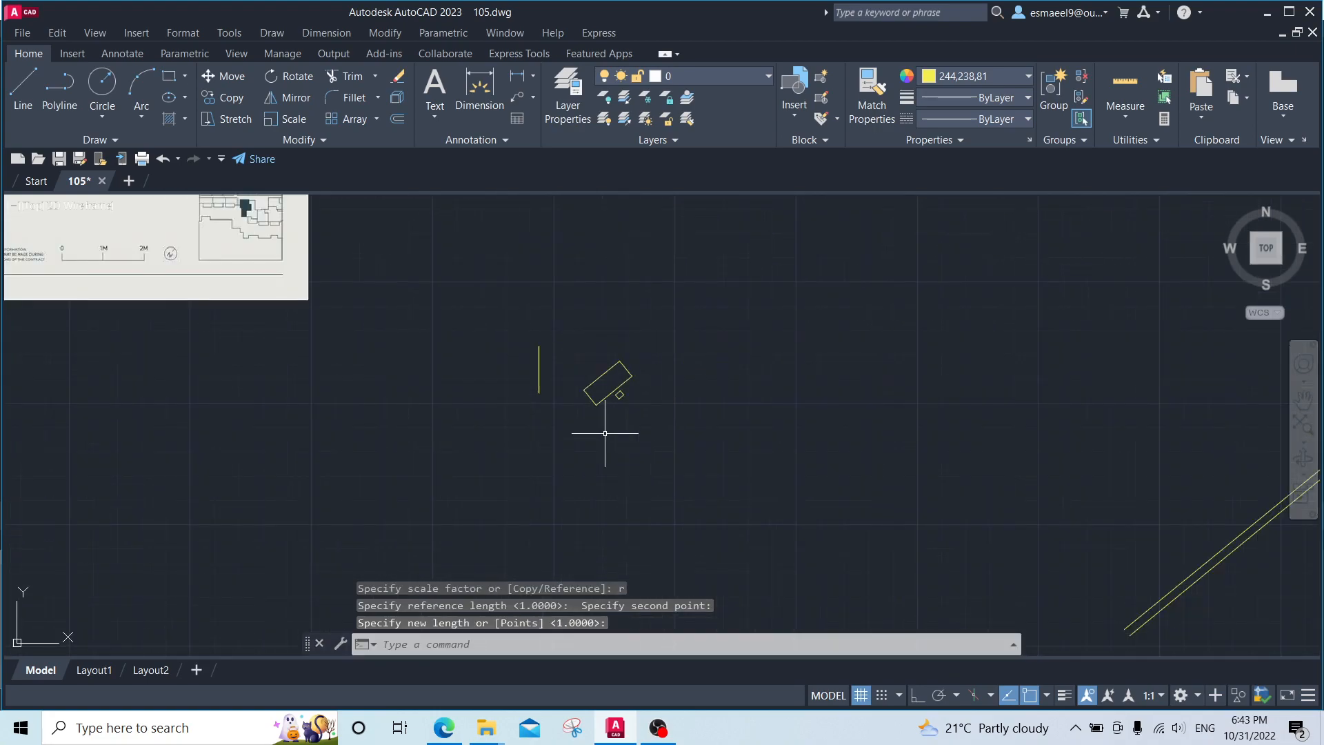
{"action": "type", "text": "l"}
{"action": "key", "text": "Return"}
{"action": "left_click", "coordinate": [661, 339]}
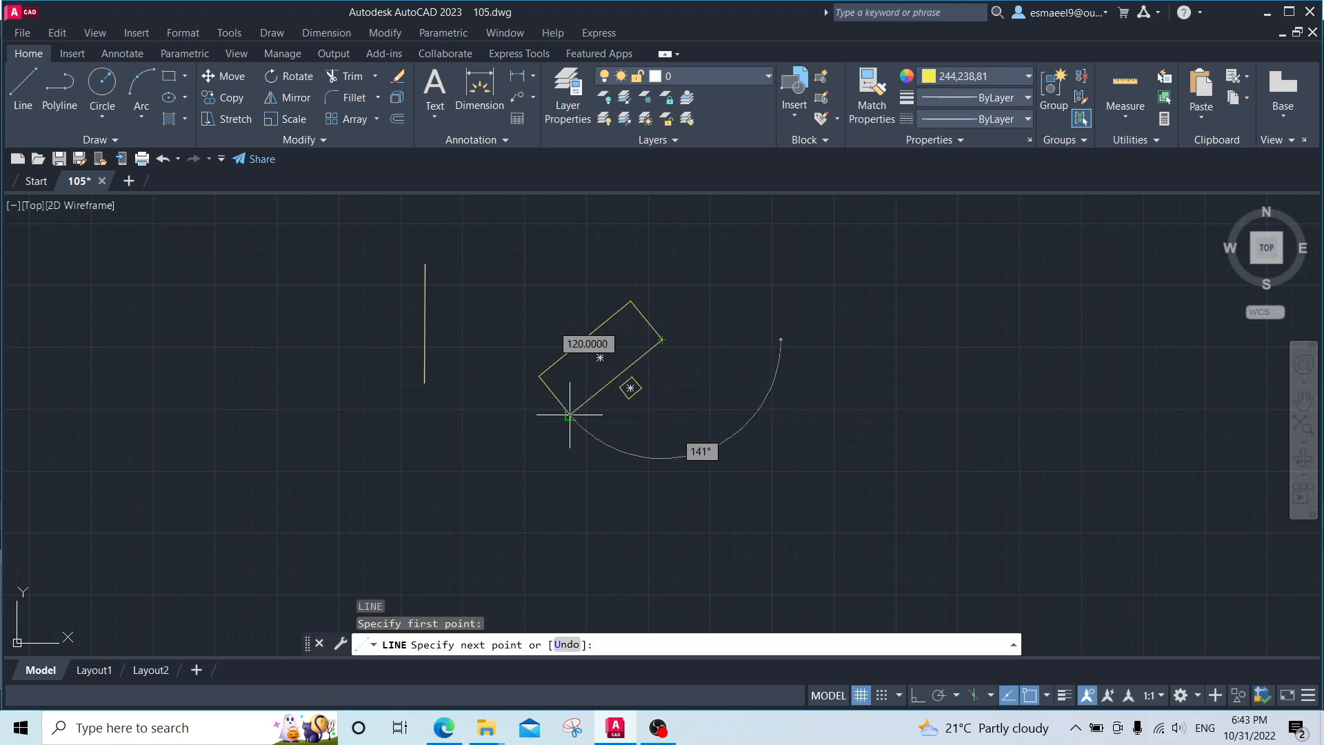
{"action": "key", "text": "Escape"}
Step: Erase the vertical line, the scaled rectangle and the small square
{"action": "left_click", "coordinate": [774, 240]}
{"action": "left_click", "coordinate": [375, 437]}
{"action": "scroll", "coordinate": [375, 437], "scroll_direction": "down", "scroll_amount": 4}
{"action": "key", "text": "Delete"}
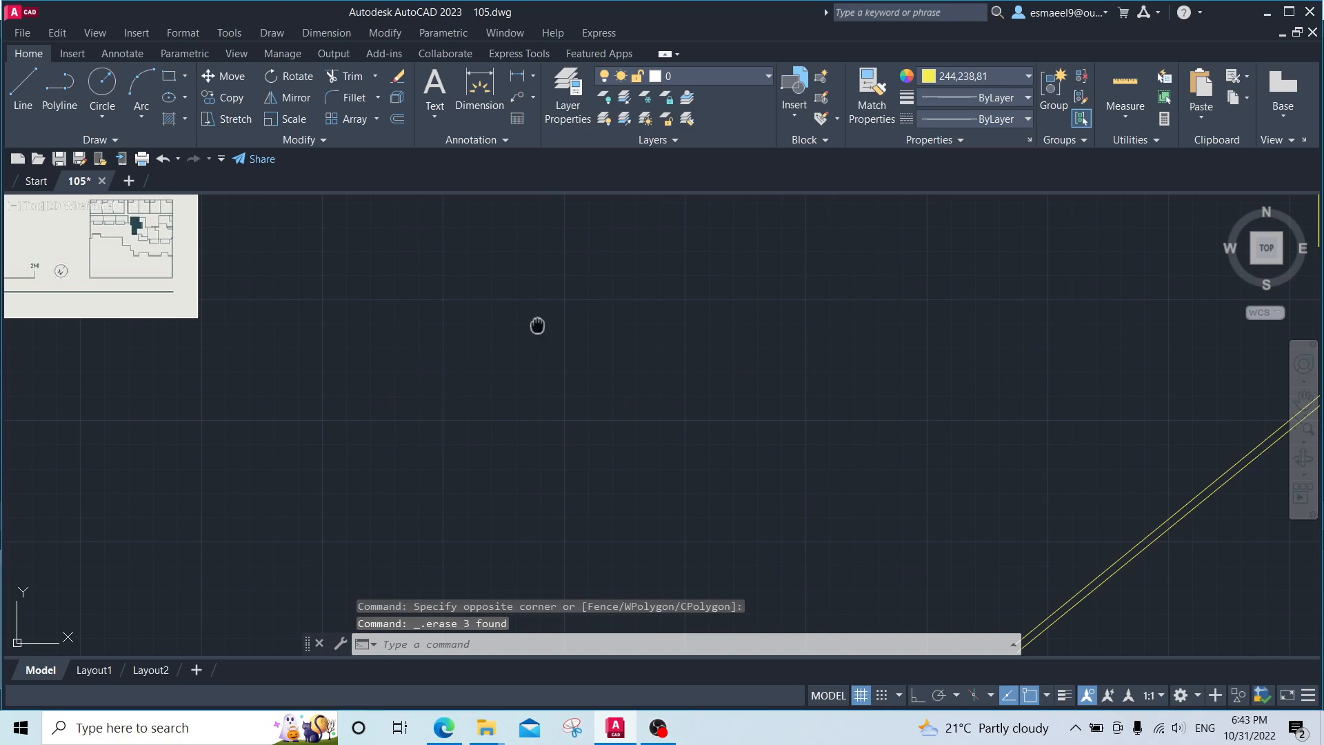
{"action": "scroll", "coordinate": [715, 453], "scroll_direction": "down", "scroll_amount": 3}
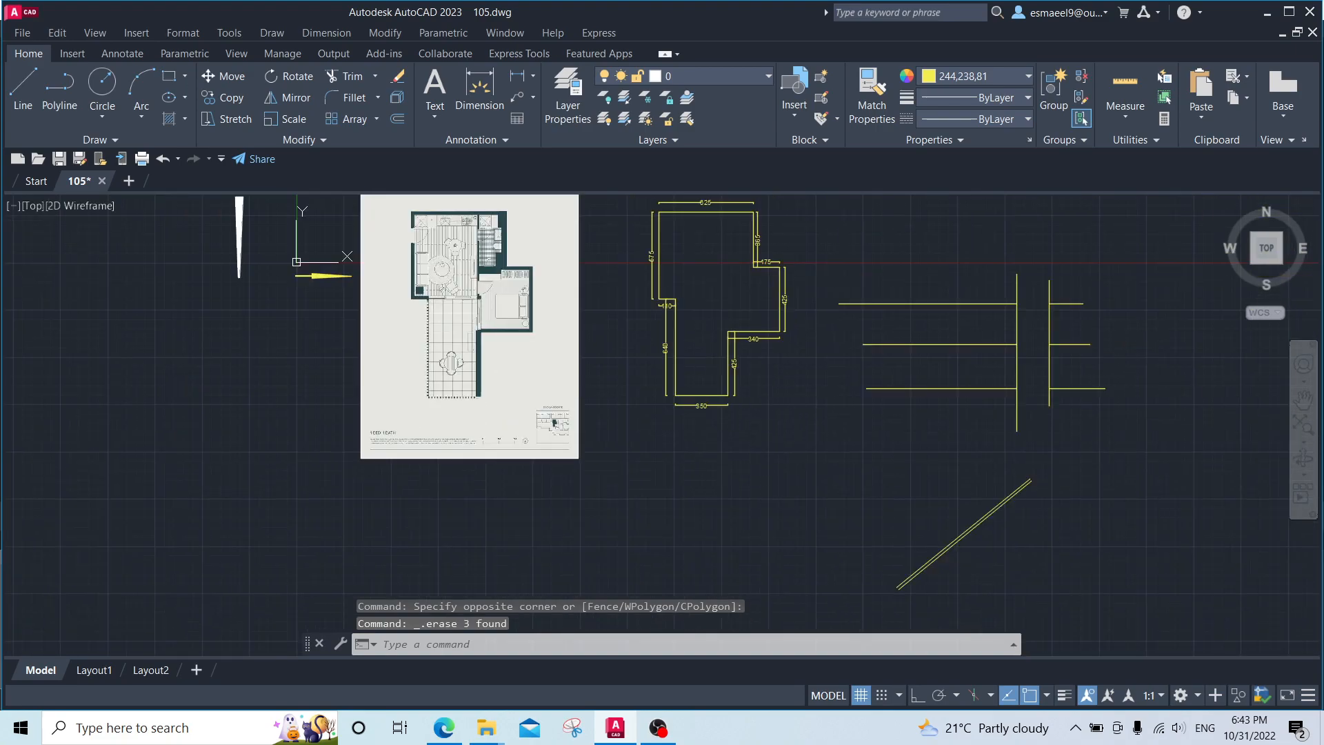
{"action": "scroll", "coordinate": [475, 381], "scroll_direction": "up", "scroll_amount": 4}
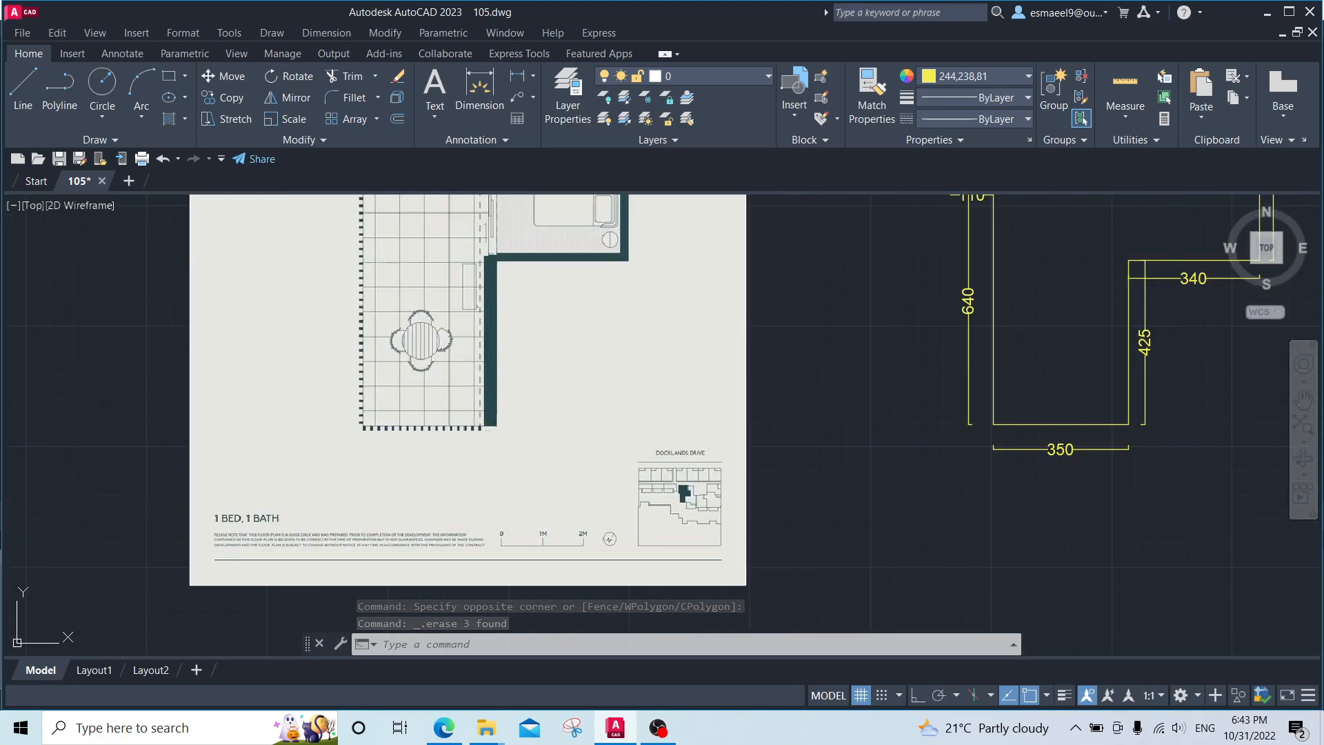
{"action": "middle_click_drag", "start_coordinate": [526, 296], "coordinate": [549, 545]}
{"action": "middle_click_drag", "start_coordinate": [529, 335], "coordinate": [541, 467]}
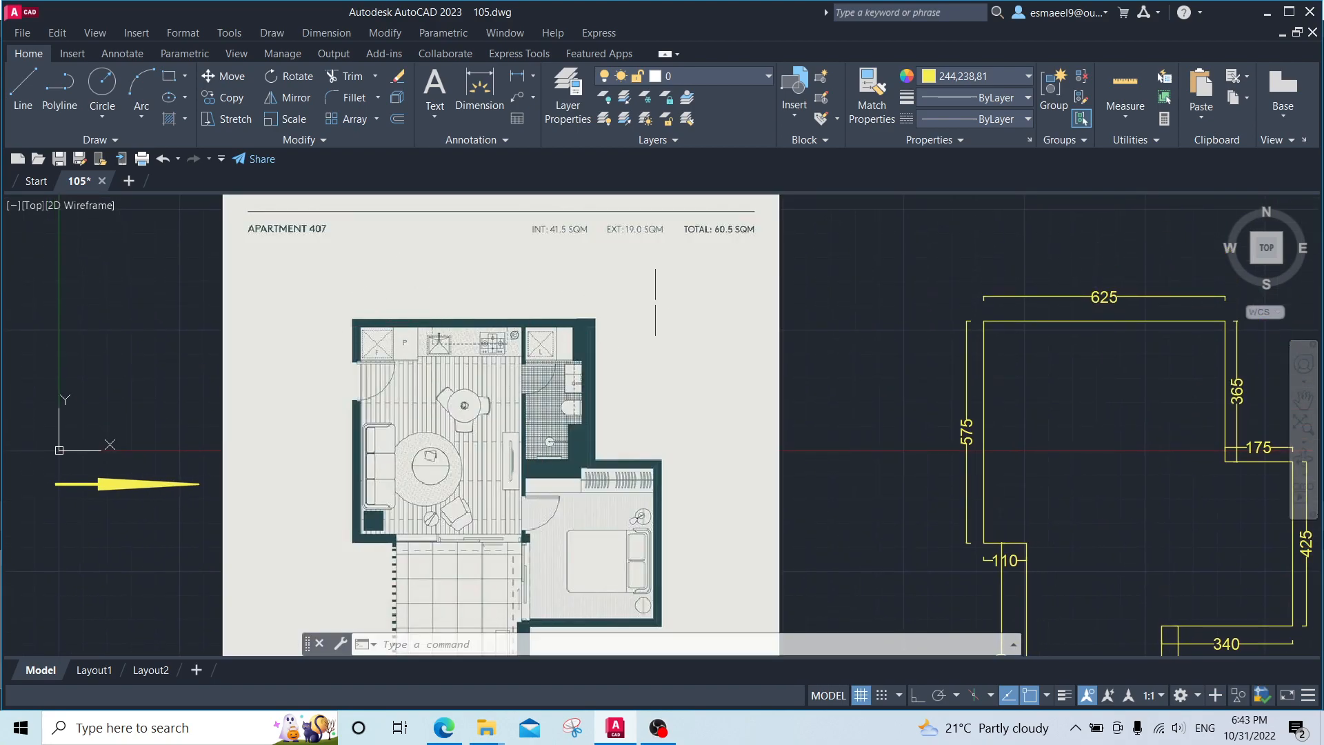
{"action": "scroll", "coordinate": [624, 445], "scroll_direction": "down", "scroll_amount": 4}
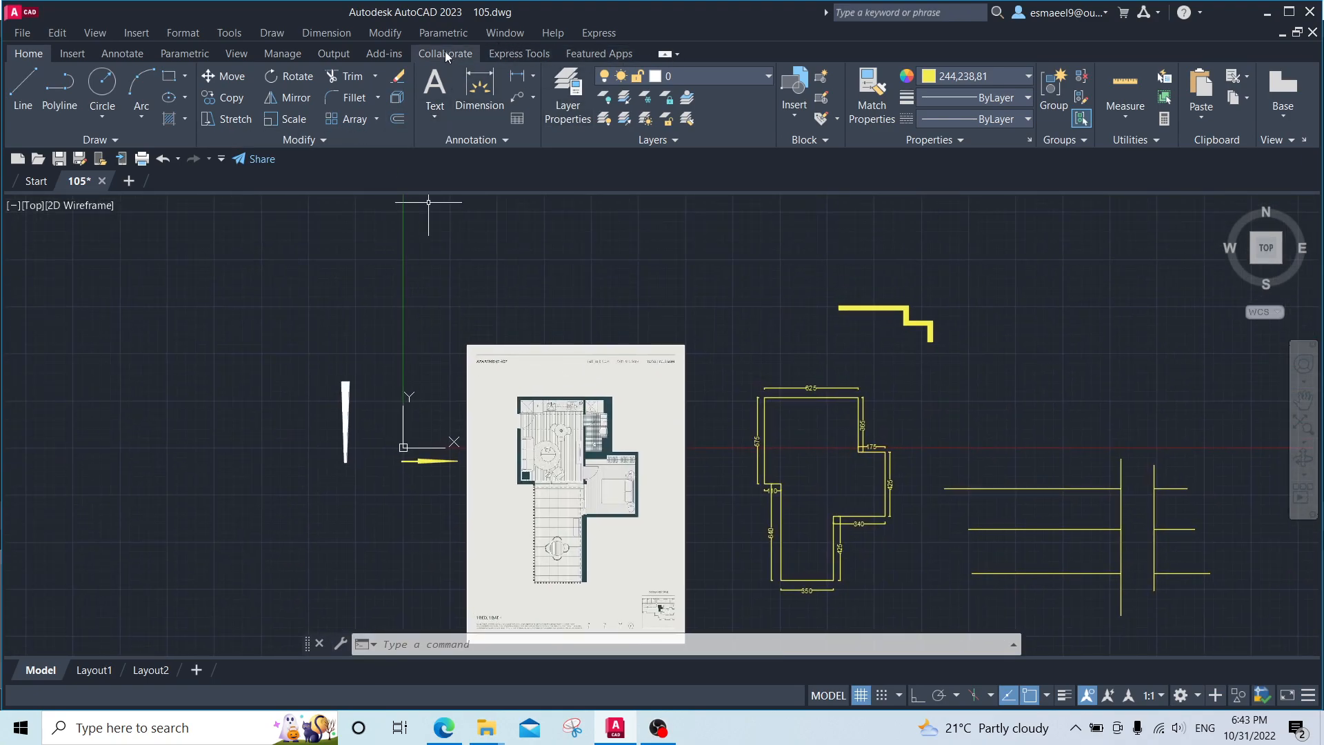
Step: Hide the menu bar and show it again
{"action": "left_click", "coordinate": [221, 159]}
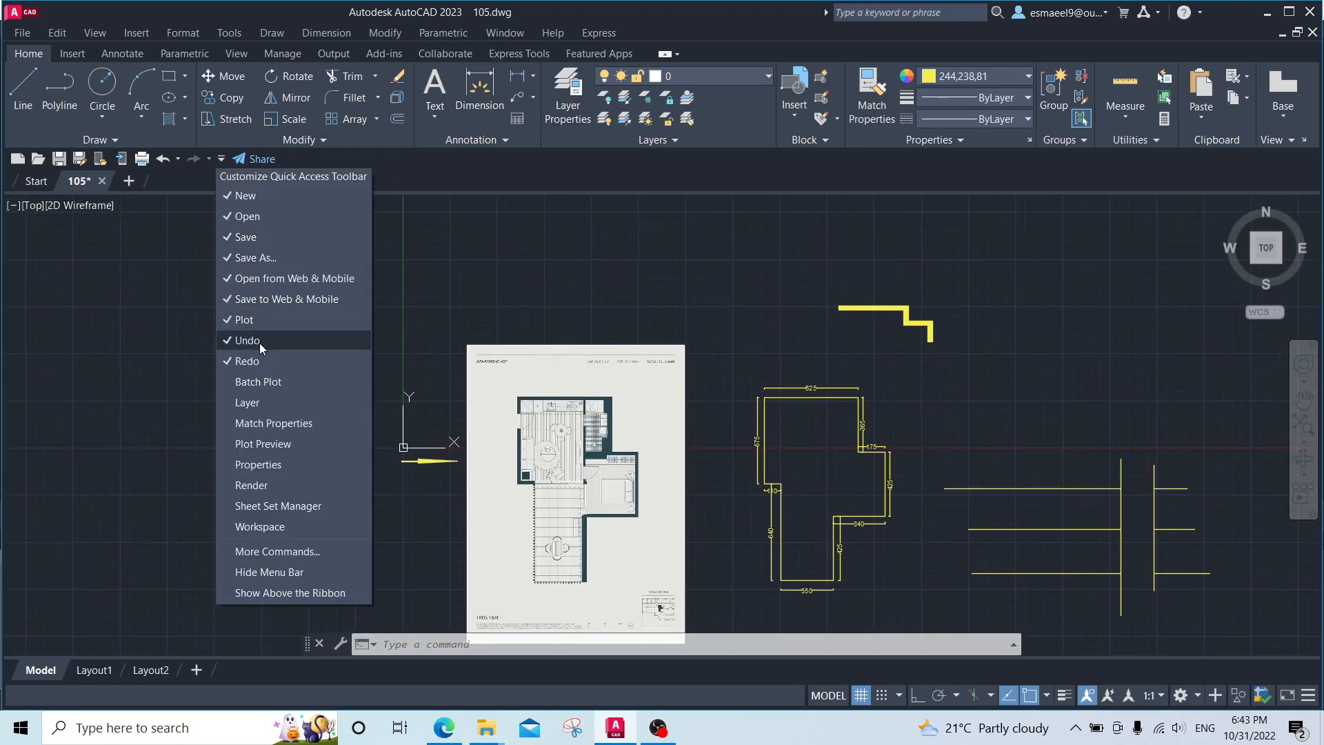
{"action": "left_click", "coordinate": [289, 573]}
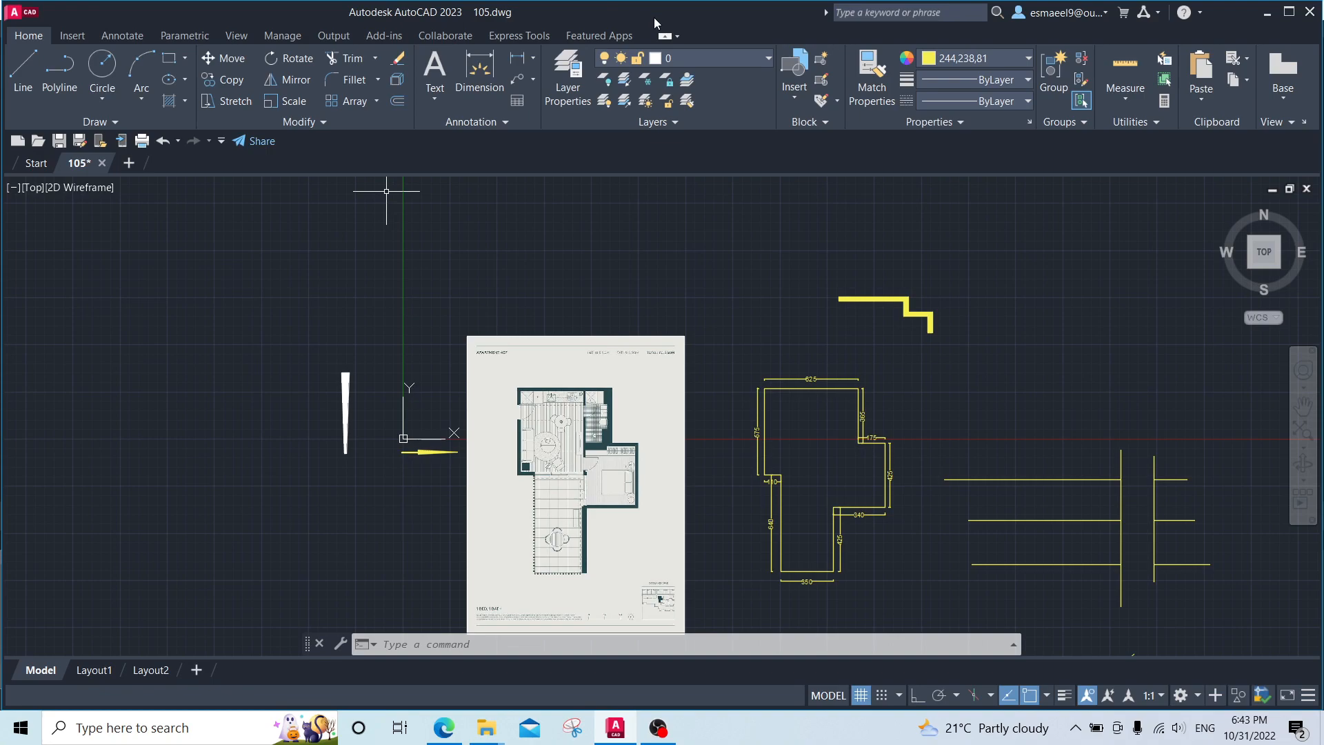
{"action": "left_click", "coordinate": [221, 140]}
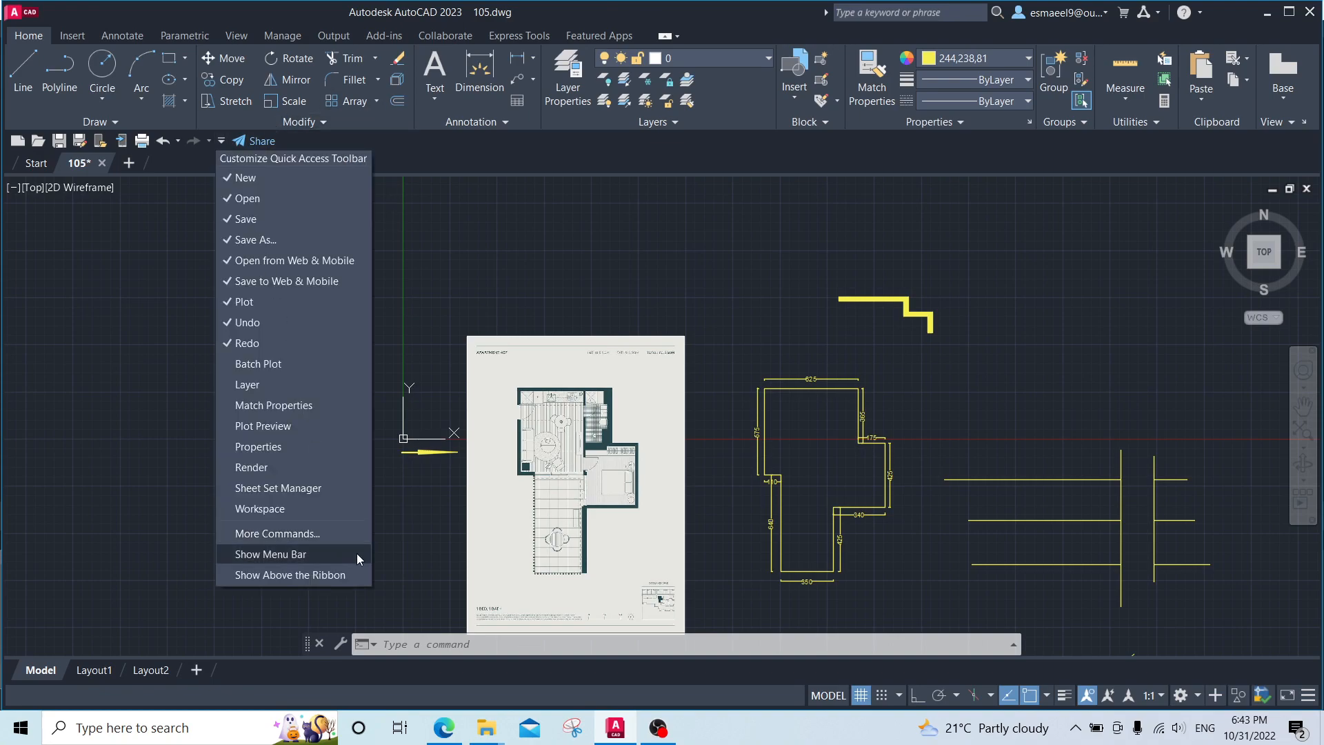
{"action": "left_click", "coordinate": [270, 555]}
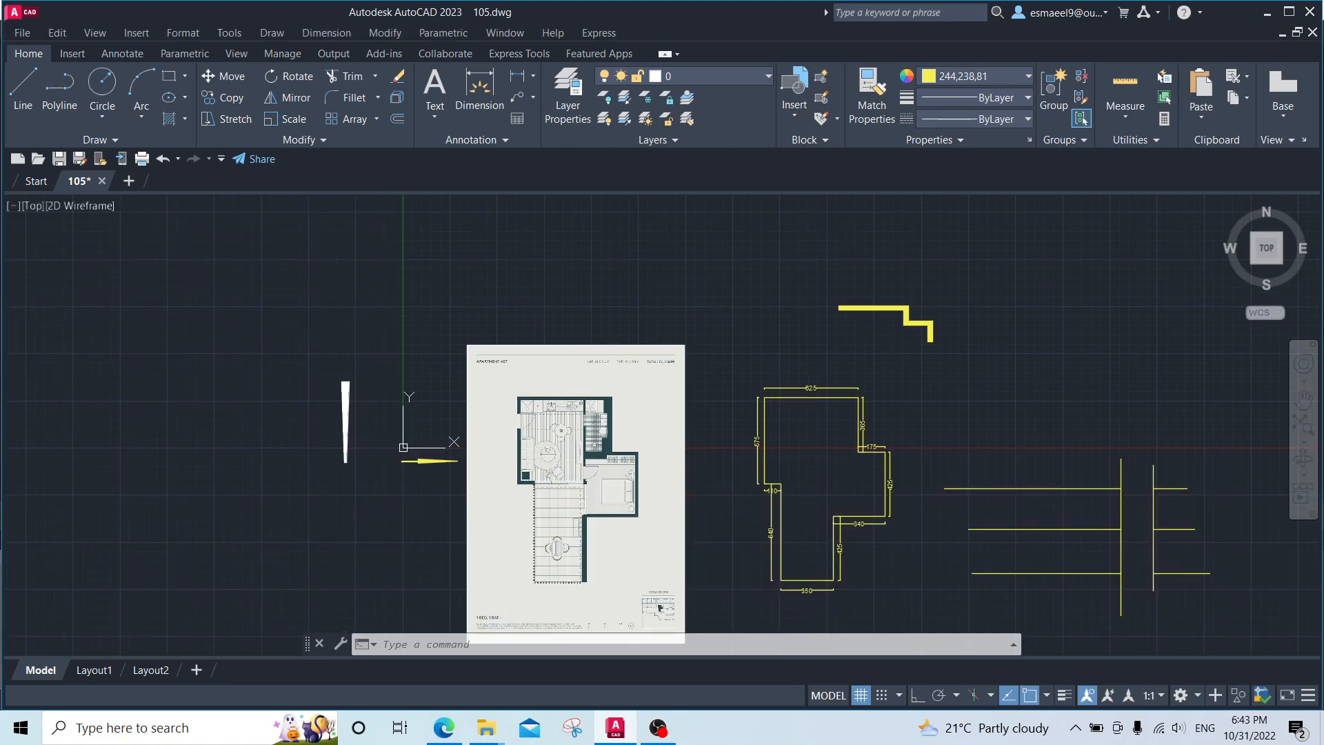
{"action": "left_click", "coordinate": [135, 34]}
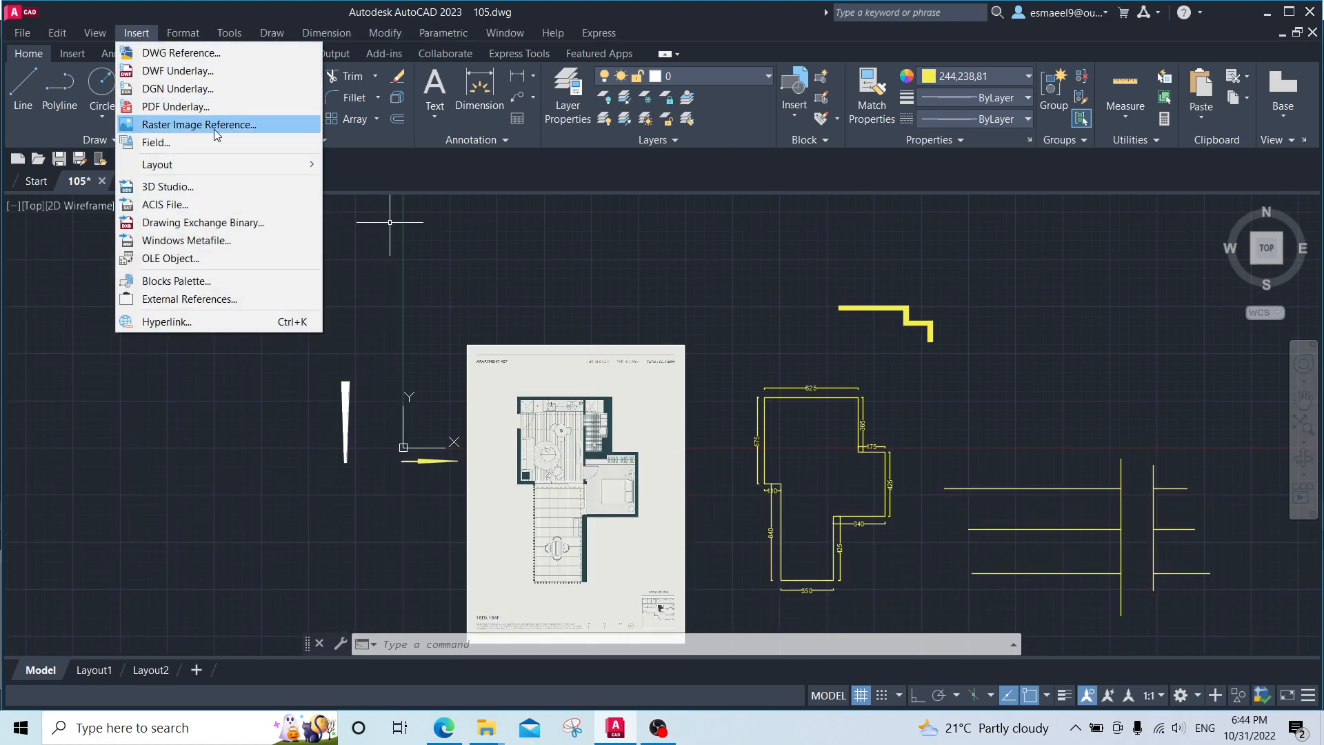
{"action": "key", "text": "Escape"}
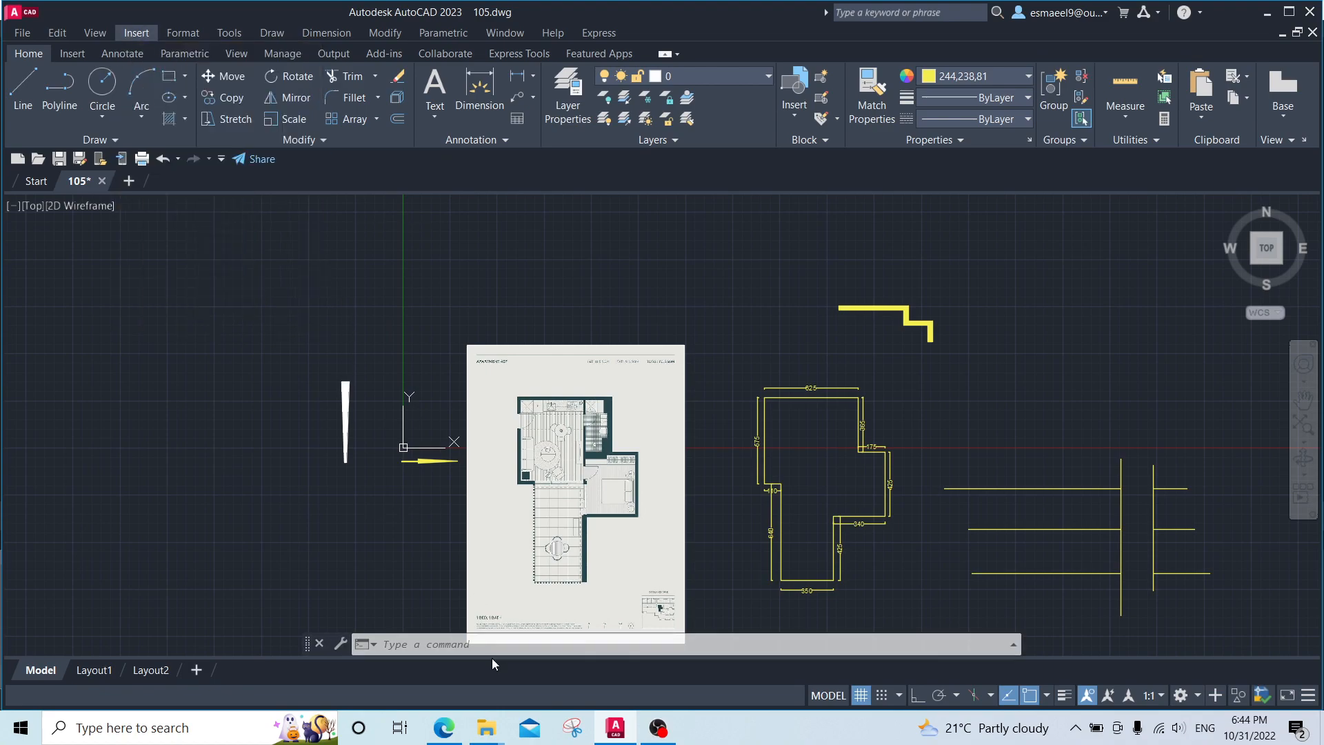
Step: Switch to the Cad Fall Semester folder in File Explorer and open ec16ca6d-afaa-45af-b23a-765b58705d0c.jfif in Paint
{"action": "left_click", "coordinate": [487, 728]}
{"action": "left_click", "coordinate": [576, 672]}
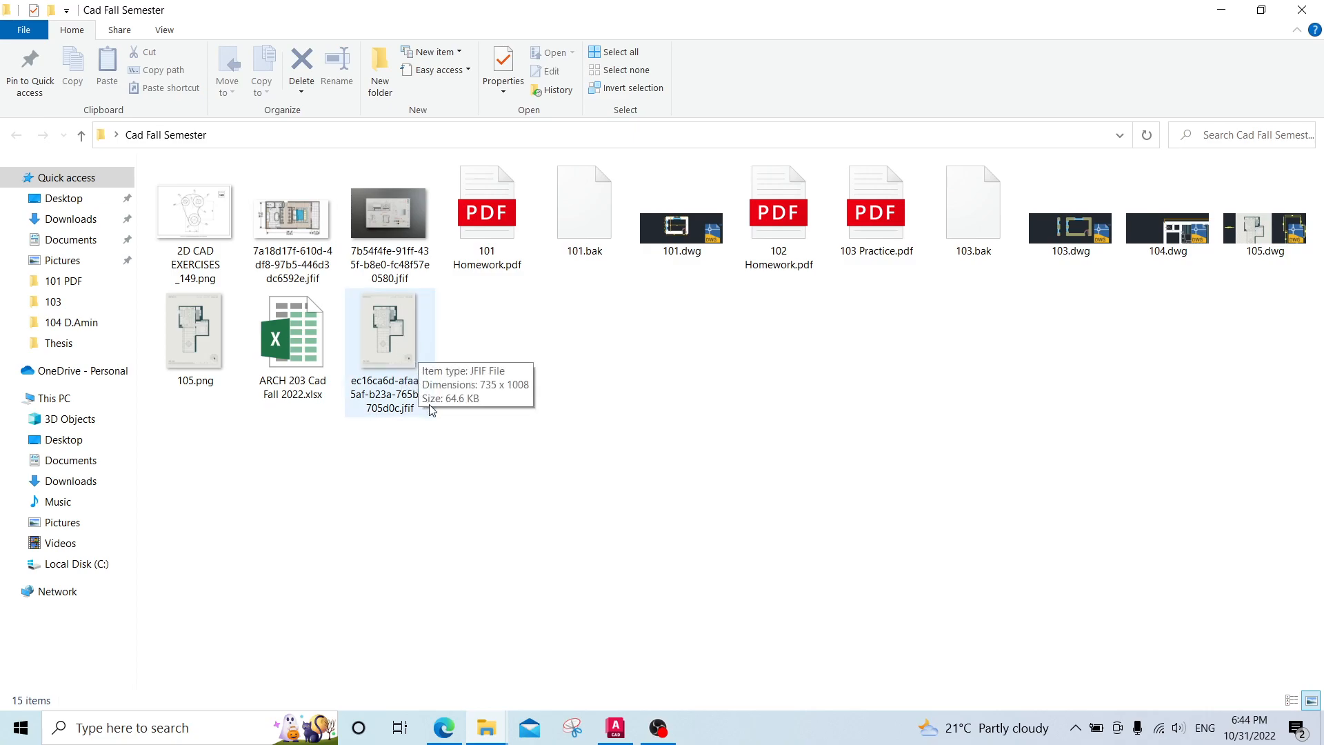
{"action": "left_click", "coordinate": [407, 339]}
{"action": "right_click", "coordinate": [408, 355]}
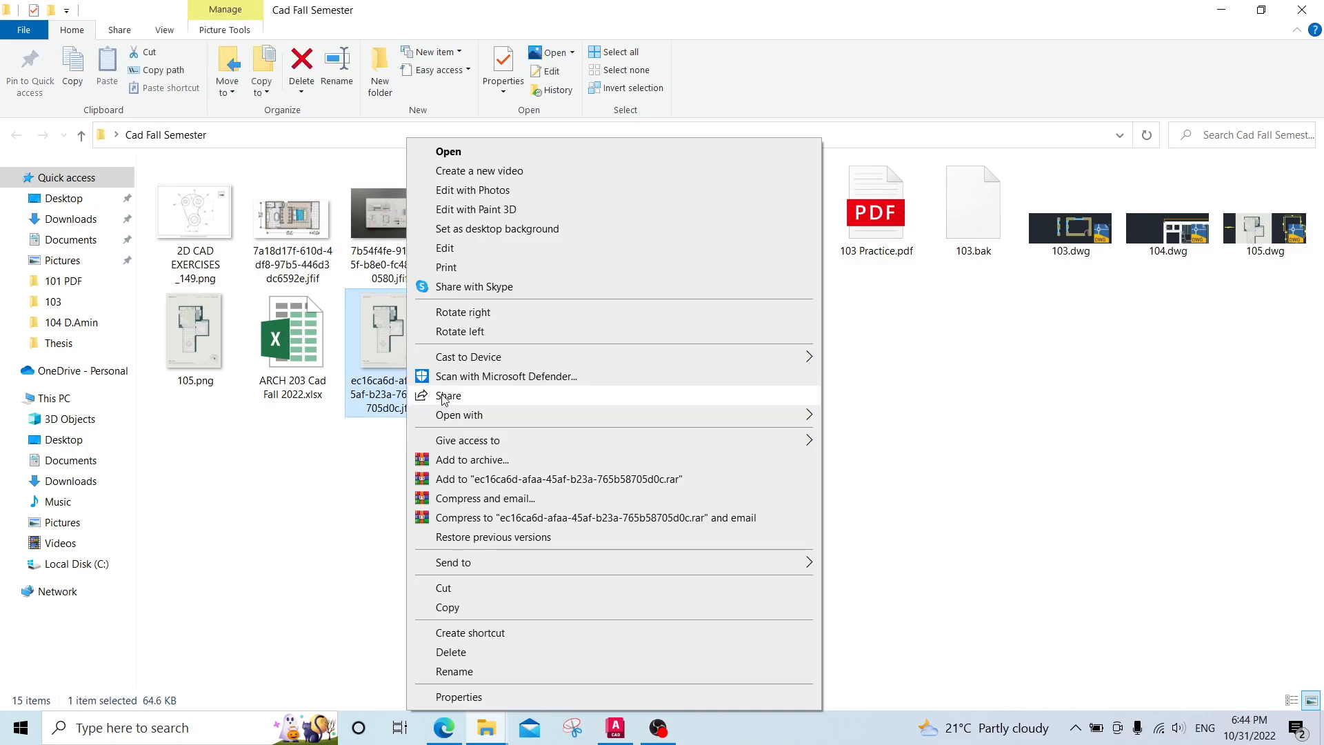
{"action": "mouse_move", "coordinate": [484, 416]}
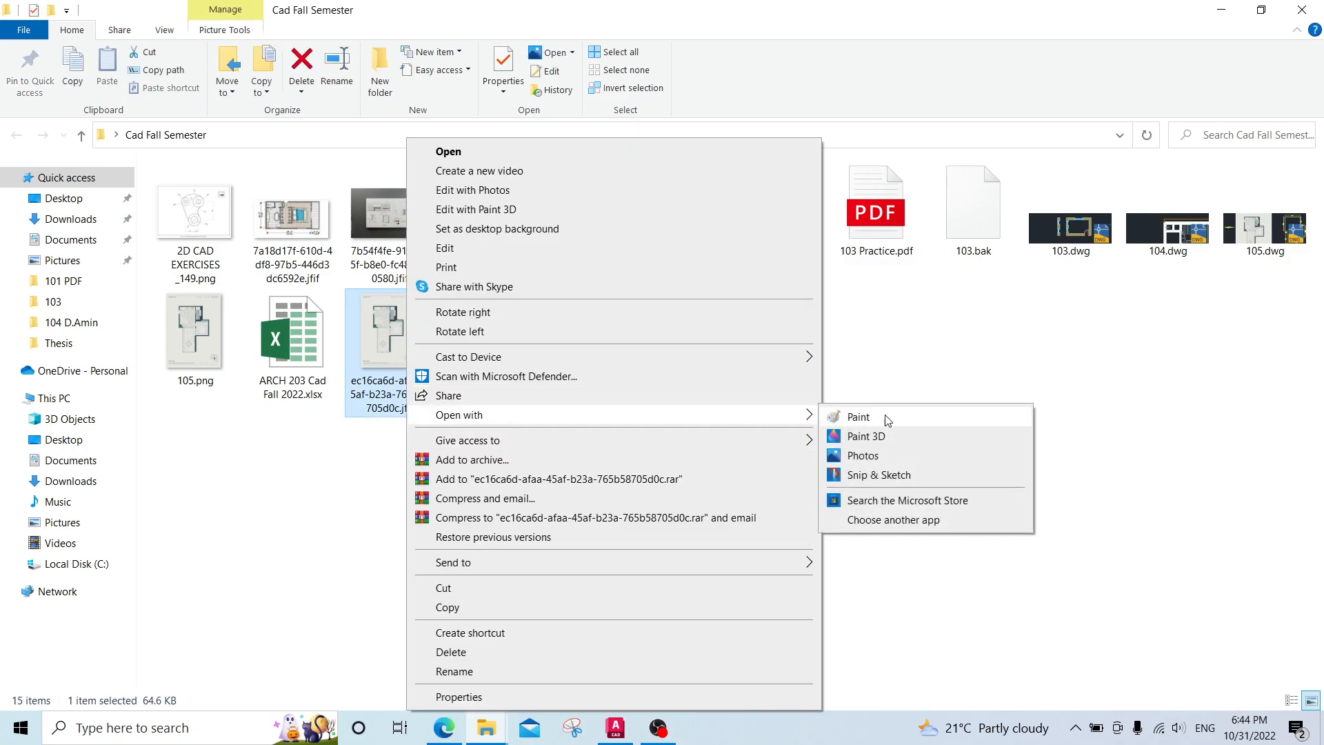
{"action": "left_click", "coordinate": [859, 417]}
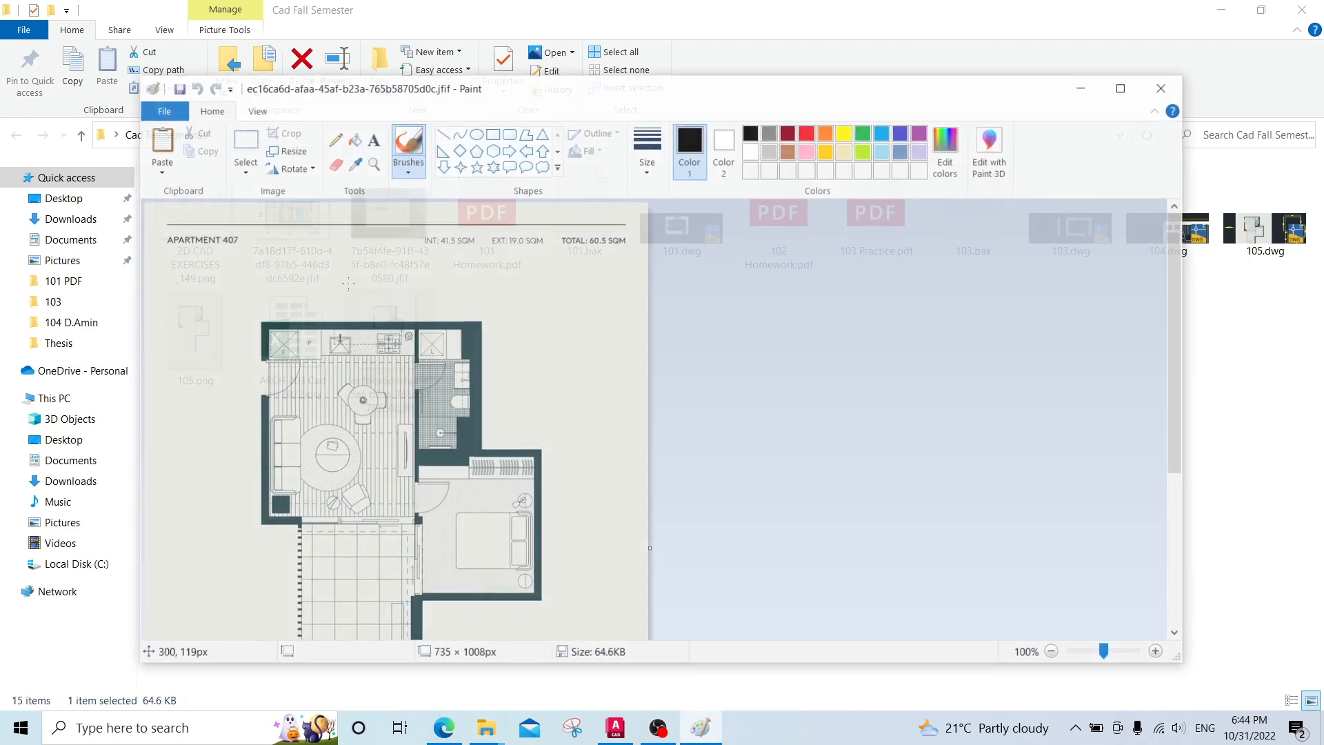
Step: View the picture formats available for saving a copy, such as PNG, and close Paint without saving
{"action": "left_click", "coordinate": [165, 110]}
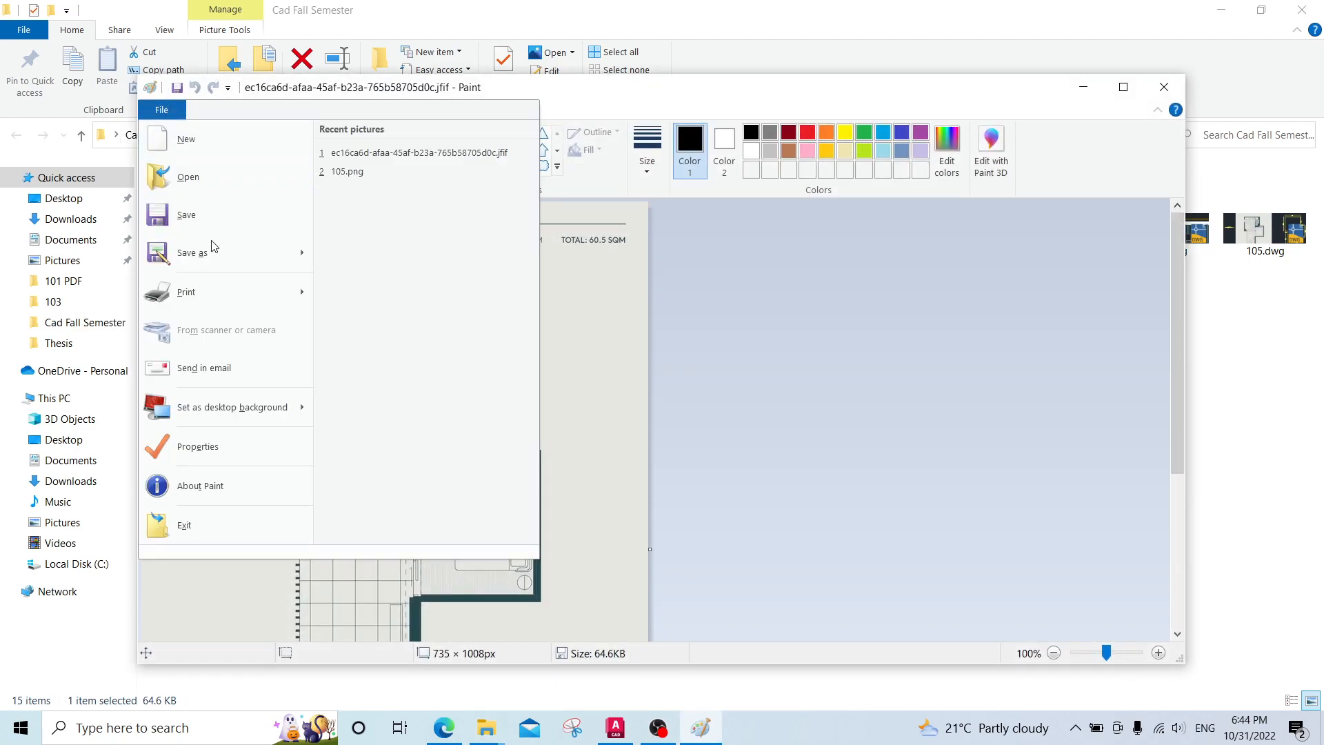
{"action": "mouse_move", "coordinate": [202, 259]}
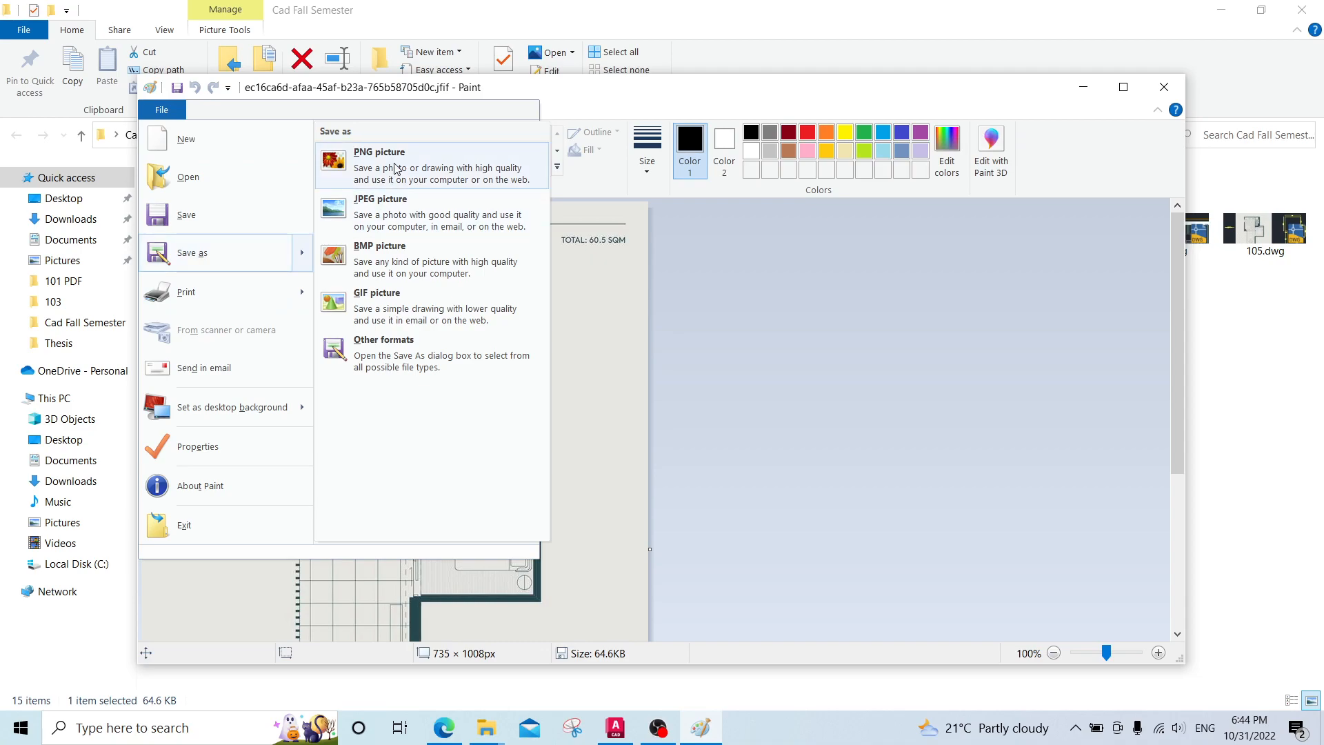
{"action": "left_click", "coordinate": [1165, 87]}
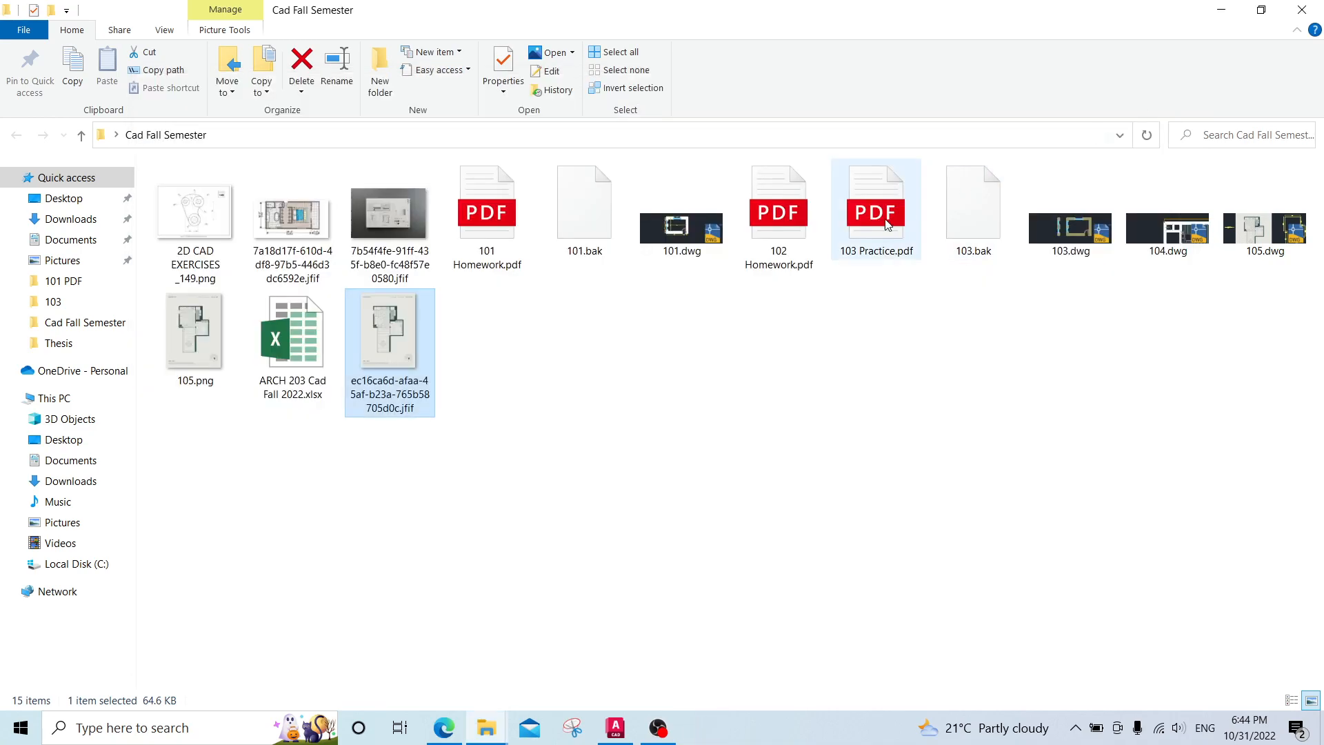
{"action": "left_click", "coordinate": [500, 450]}
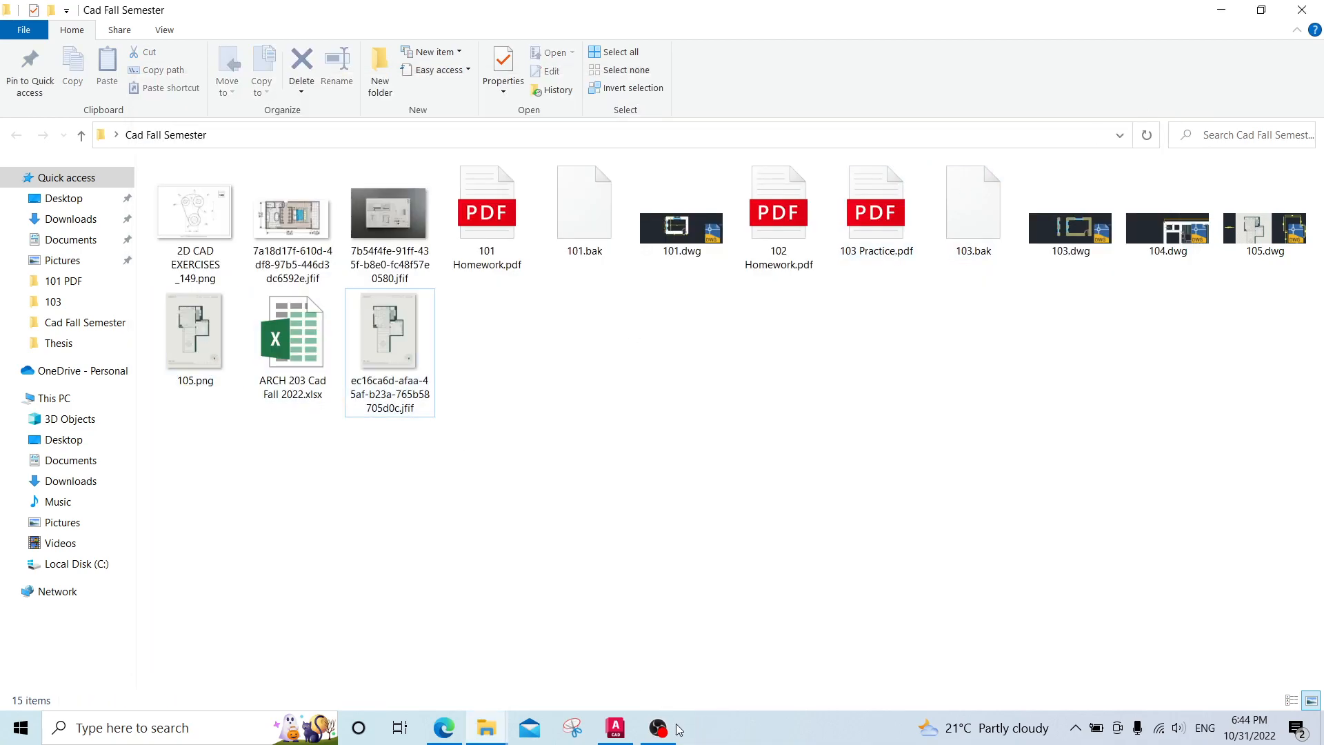
Step: Switch to AutoCAD and enlarge the floor plan image by stretching its lower-right corner outward
{"action": "left_click", "coordinate": [616, 728]}
{"action": "middle_click_drag", "start_coordinate": [653, 486], "coordinate": [702, 383]}
{"action": "left_click", "coordinate": [768, 469]}
{"action": "left_click", "coordinate": [690, 545]}
{"action": "scroll", "coordinate": [772, 448], "scroll_direction": "down", "scroll_amount": 4}
{"action": "scroll", "coordinate": [813, 388], "scroll_direction": "up", "scroll_amount": 4}
{"action": "scroll", "coordinate": [813, 388], "scroll_direction": "up", "scroll_amount": 2}
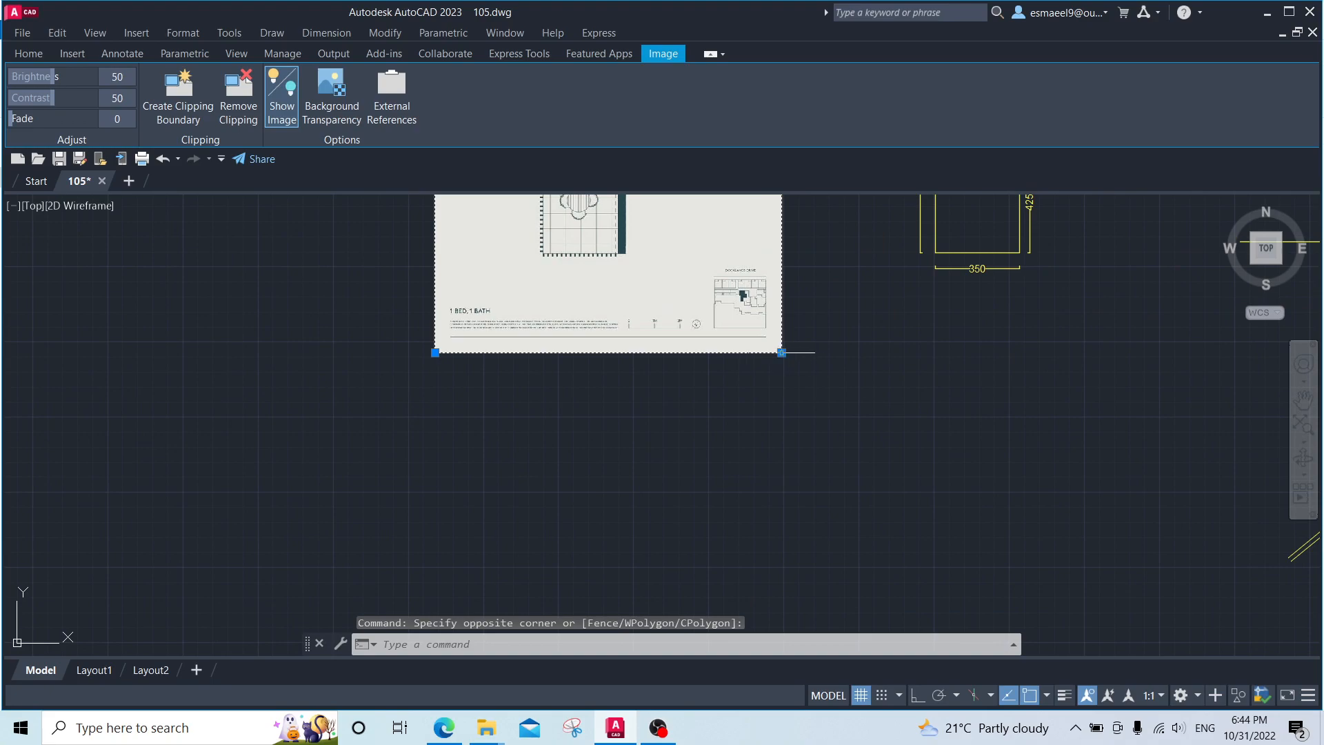
{"action": "left_click", "coordinate": [781, 353]}
{"action": "scroll", "coordinate": [784, 360], "scroll_direction": "down", "scroll_amount": 3}
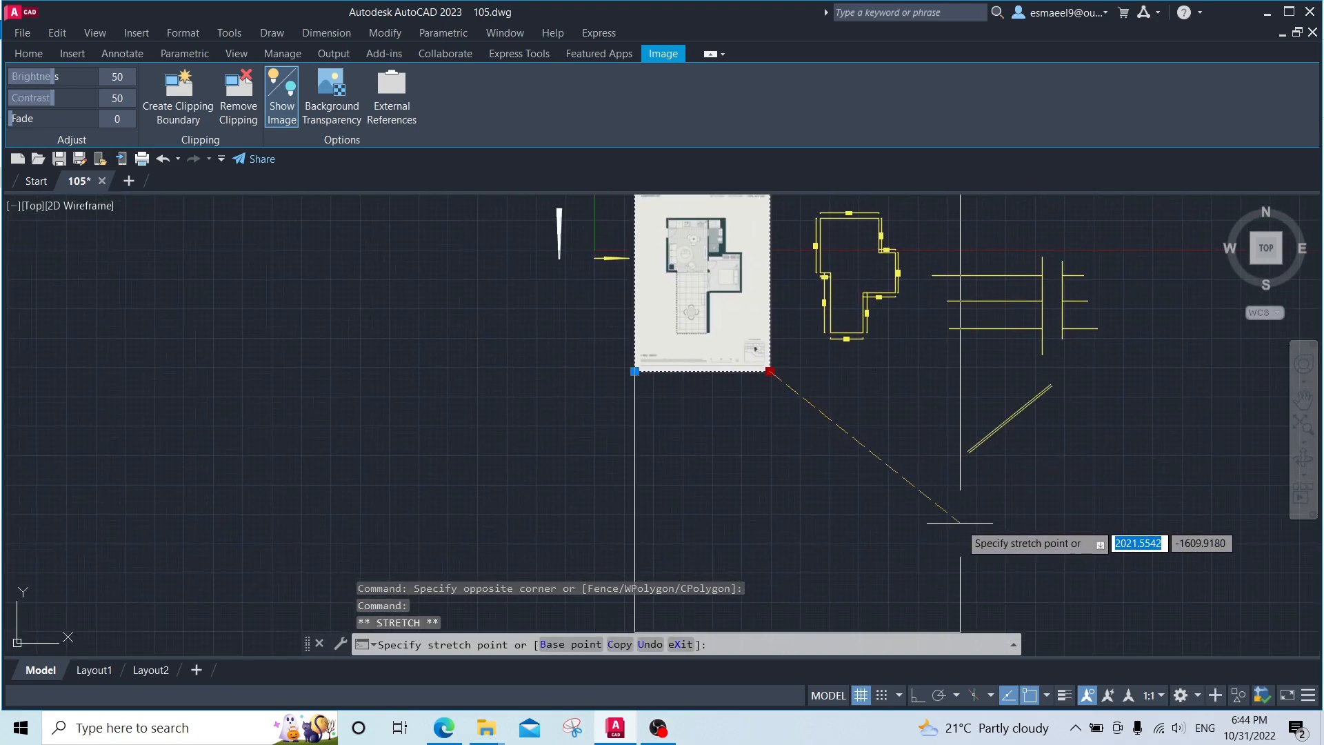
{"action": "left_click", "coordinate": [980, 532]}
{"action": "key", "text": "Escape"}
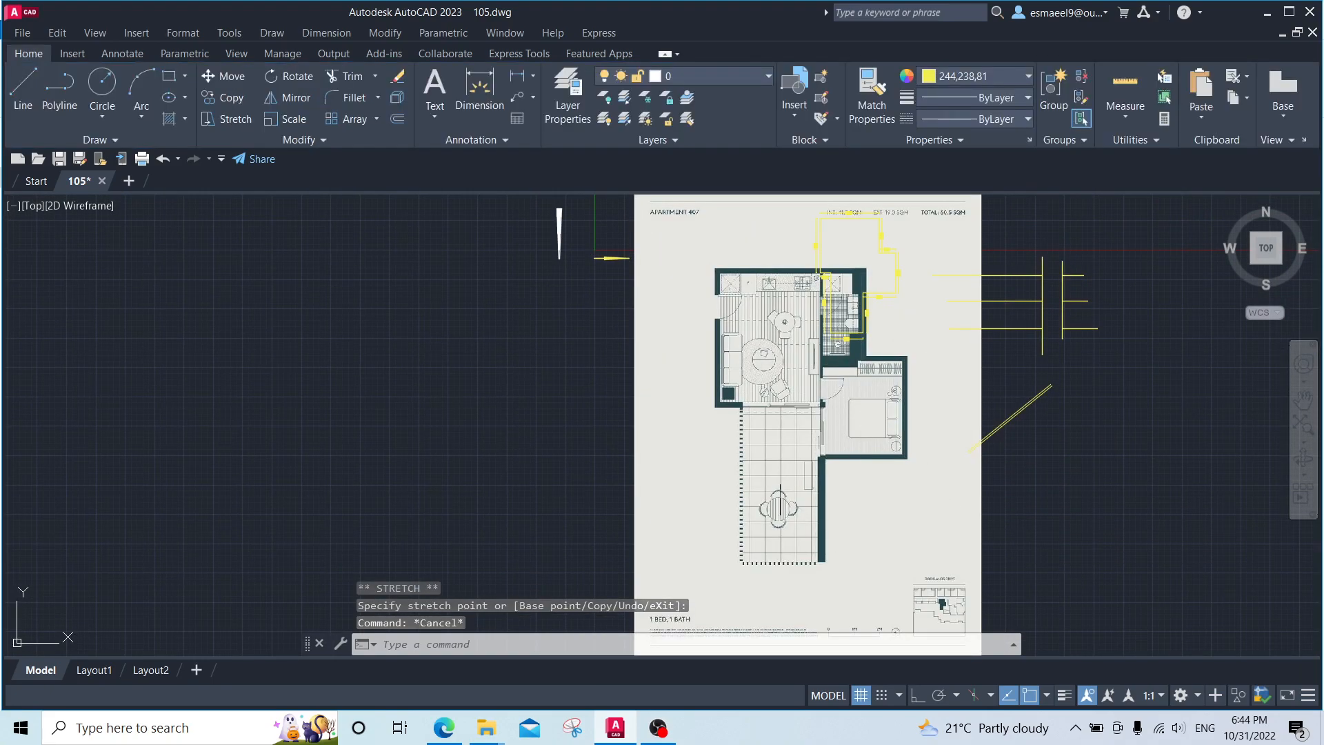
Step: With Ortho on, draw a vertical line across the entrance door opening on the floor plan image
{"action": "scroll", "coordinate": [709, 276], "scroll_direction": "up", "scroll_amount": 6}
{"action": "scroll", "coordinate": [709, 276], "scroll_direction": "down", "scroll_amount": 4}
{"action": "scroll", "coordinate": [839, 405], "scroll_direction": "up", "scroll_amount": 5}
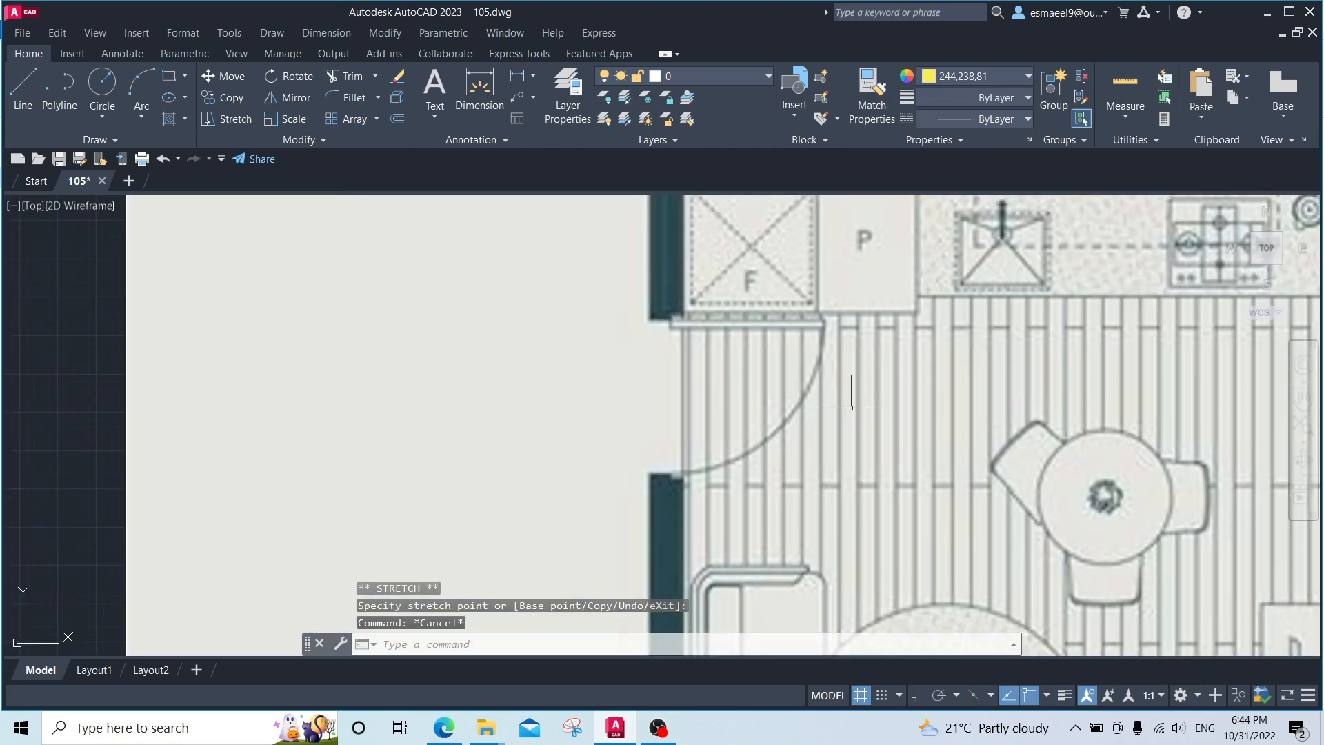
{"action": "scroll", "coordinate": [763, 384], "scroll_direction": "up", "scroll_amount": 2}
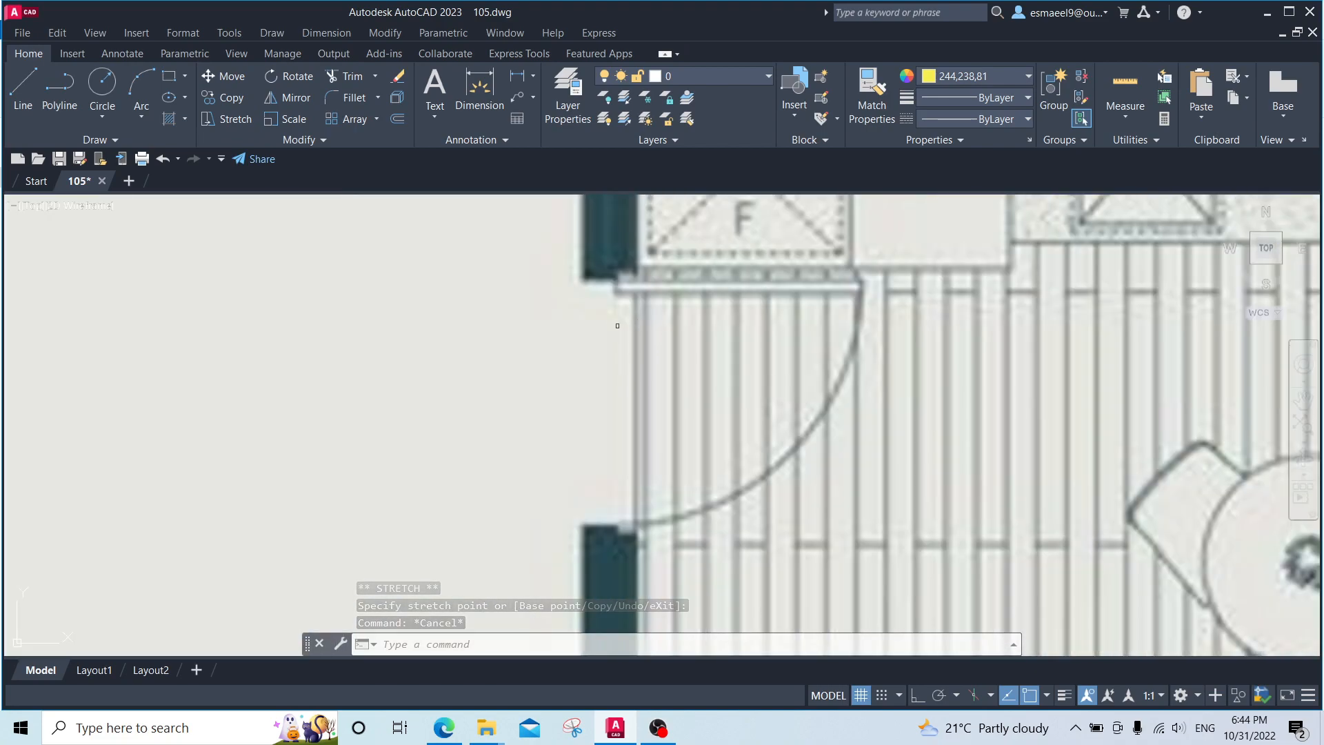
{"action": "scroll", "coordinate": [890, 420], "scroll_direction": "down", "scroll_amount": 4}
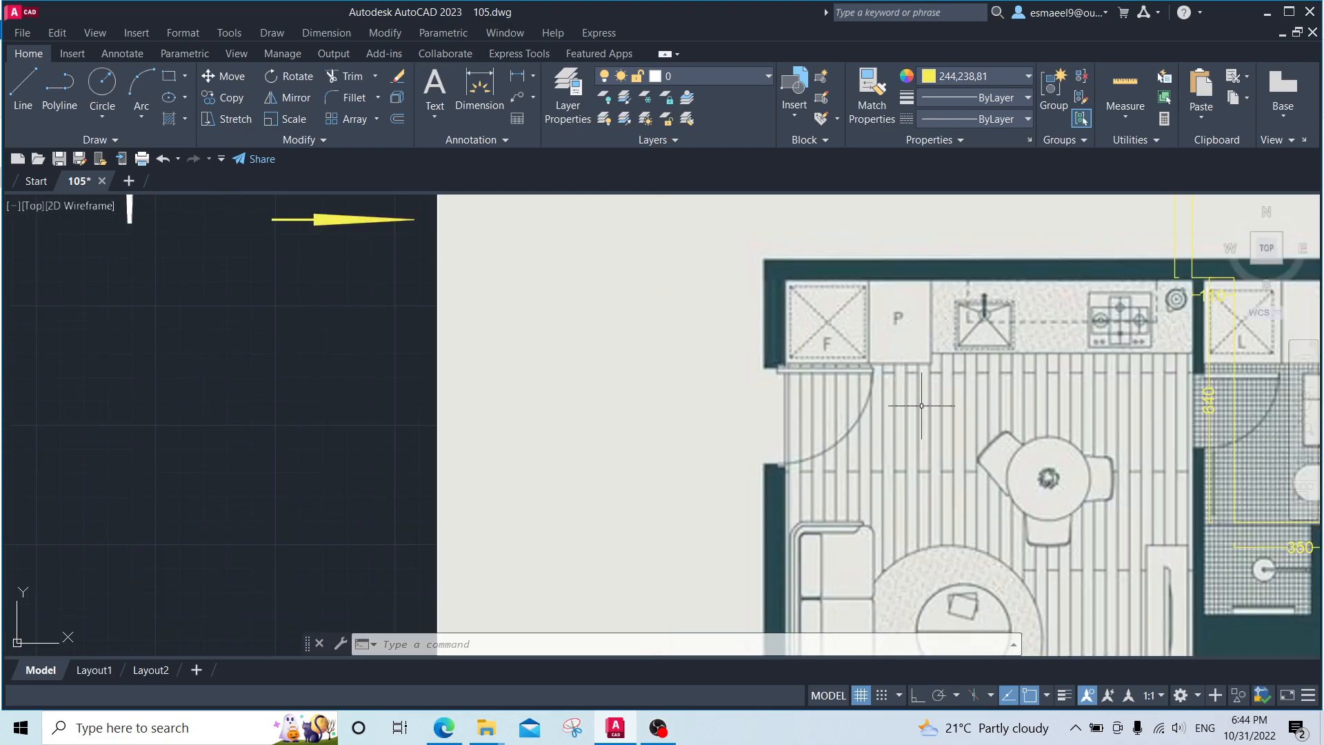
{"action": "scroll", "coordinate": [801, 380], "scroll_direction": "up", "scroll_amount": 3}
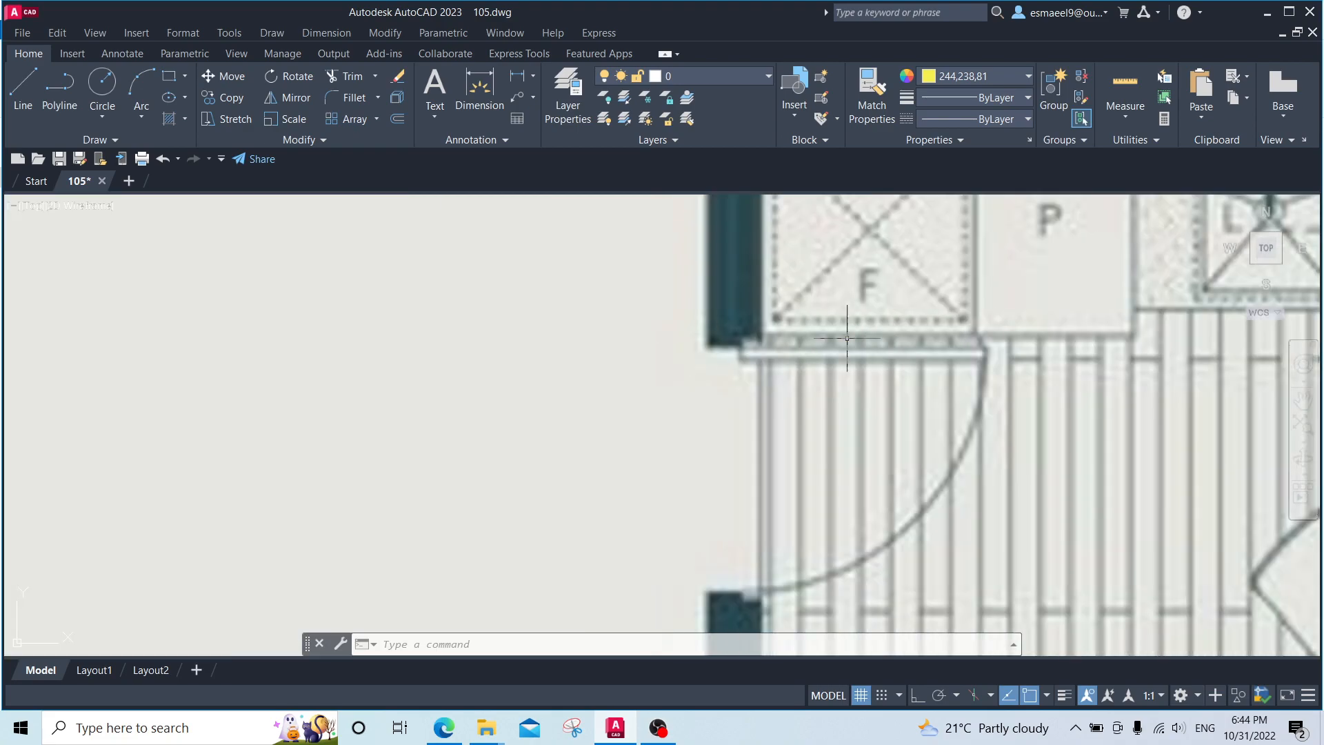
{"action": "key", "text": "Return"}
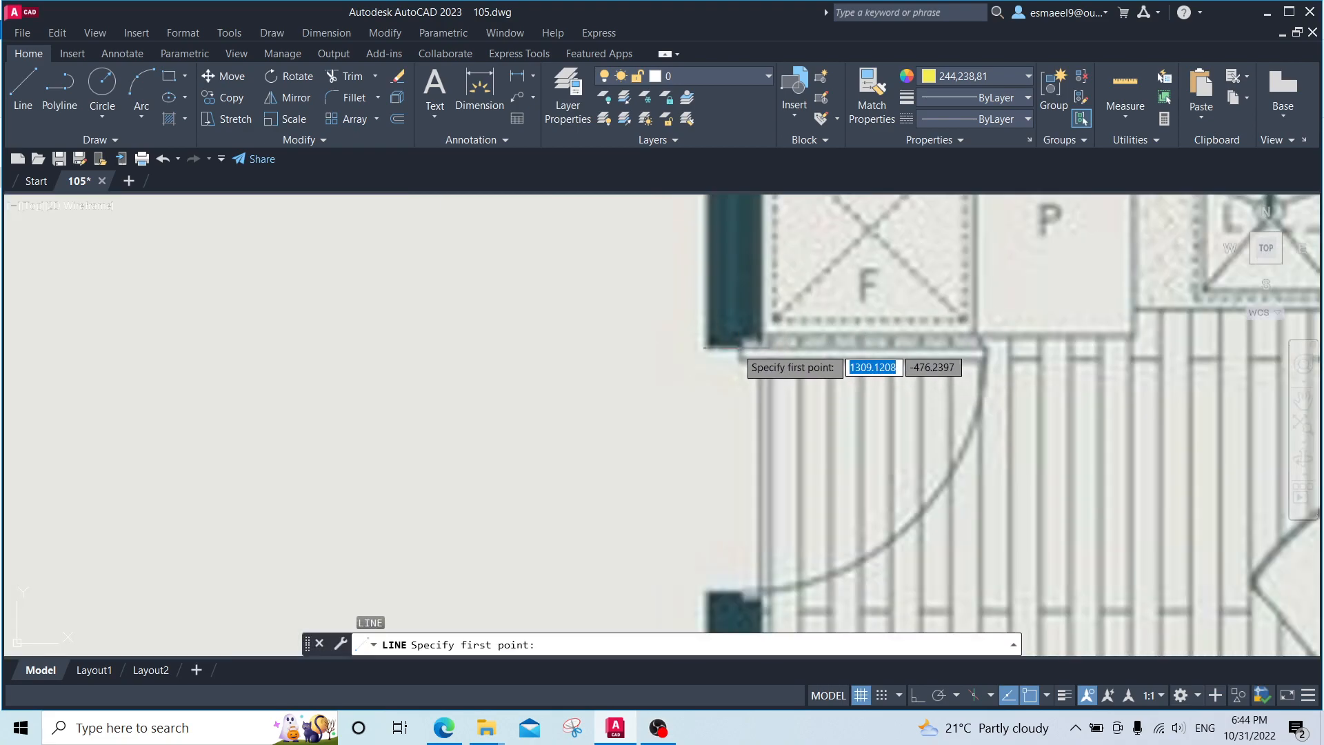
{"action": "left_click", "coordinate": [738, 344]}
{"action": "middle_click_drag", "start_coordinate": [762, 483], "coordinate": [743, 392]}
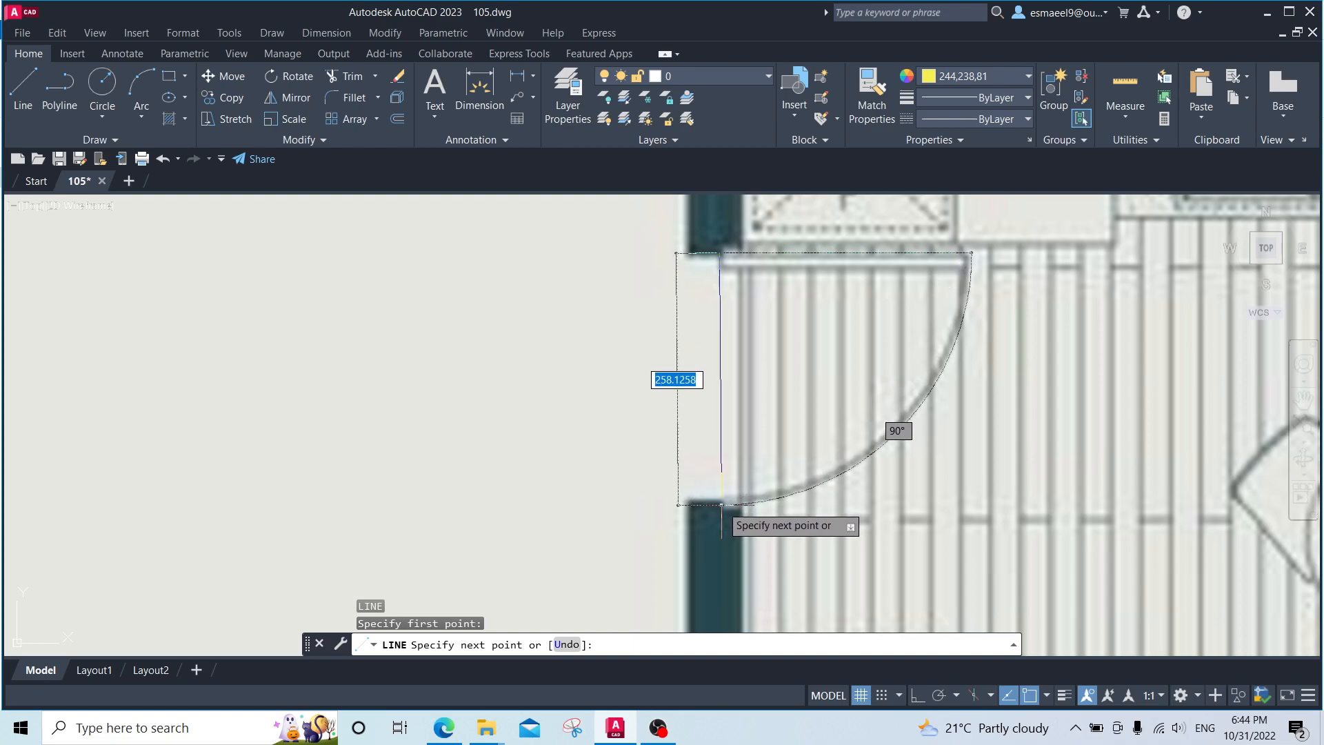
{"action": "key", "text": "F8"}
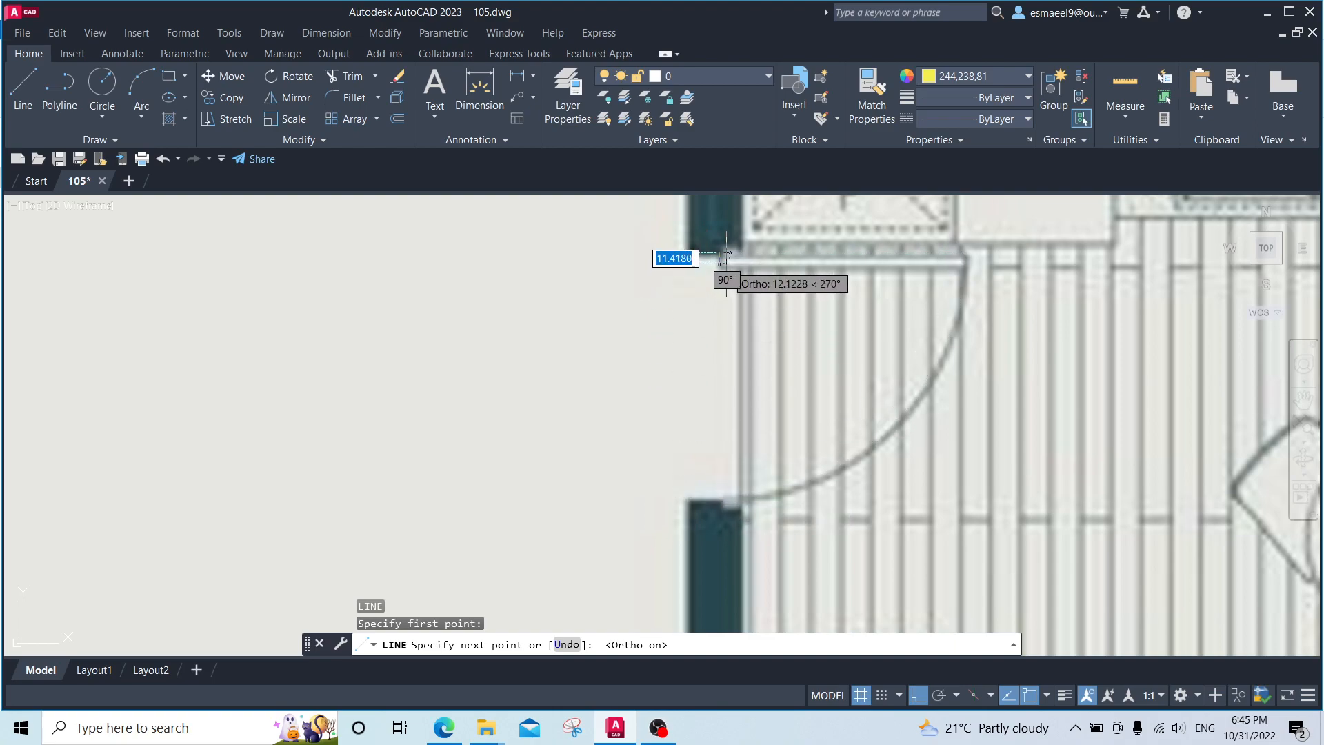
{"action": "scroll", "coordinate": [720, 499], "scroll_direction": "down", "scroll_amount": 6}
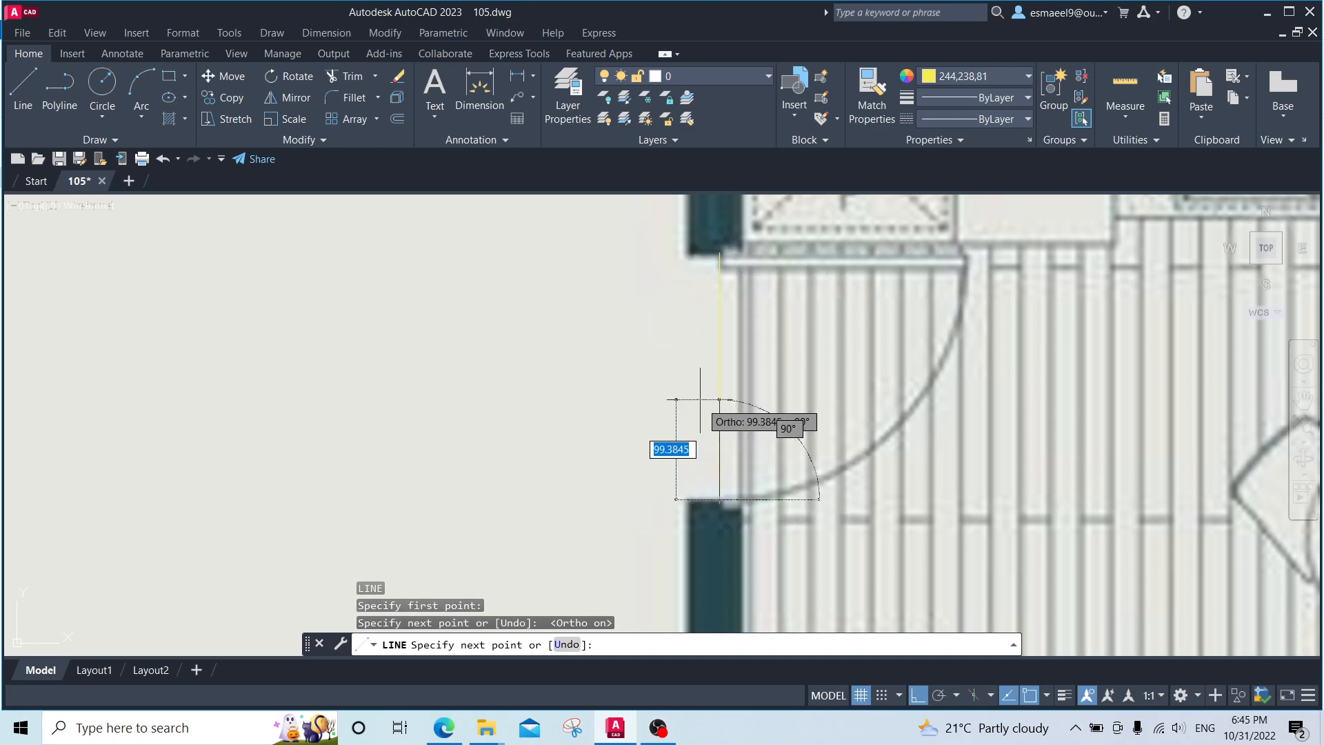
{"action": "key", "text": "Escape"}
{"action": "key", "text": "Escape"}
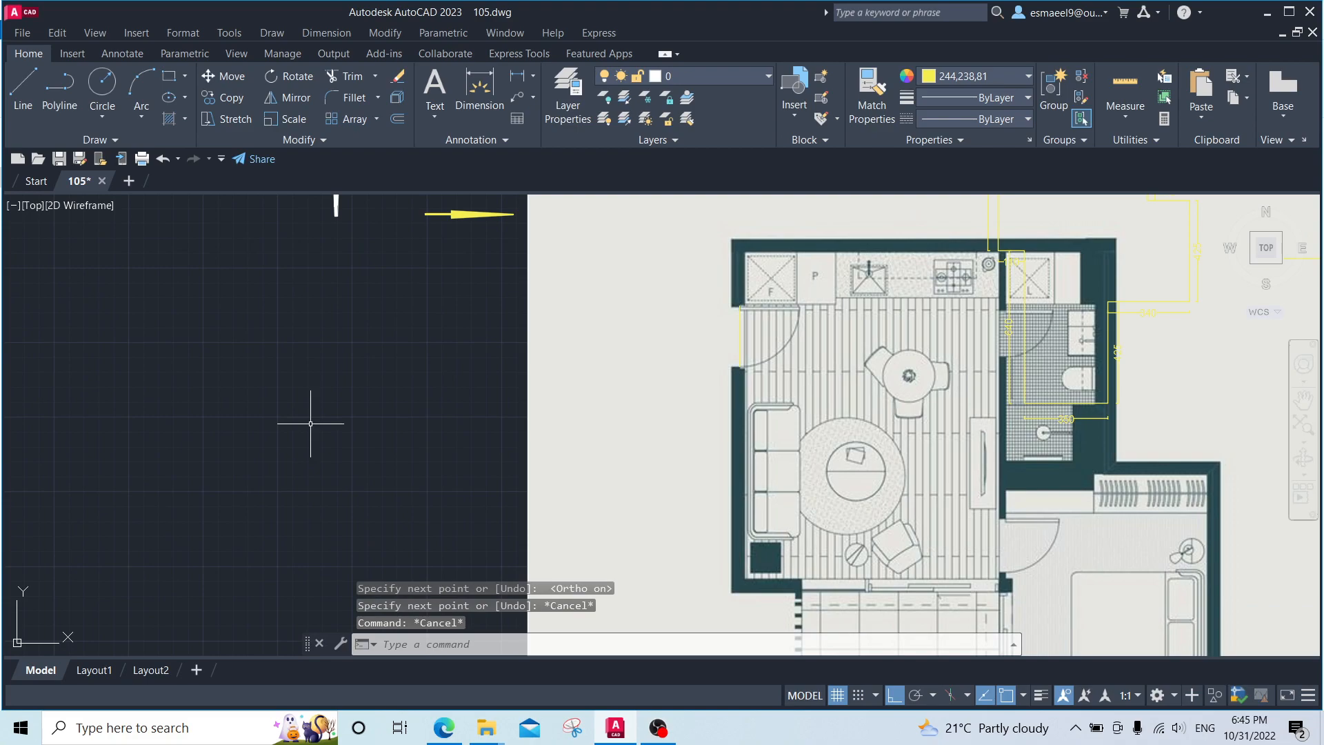
Step: Draw a vertical reference line 100 units long in the empty area left of the floor plan image
{"action": "type", "text": "l"}
{"action": "key", "text": "Return"}
{"action": "left_click", "coordinate": [263, 364]}
{"action": "type", "text": "100"}
{"action": "key", "text": "Return"}
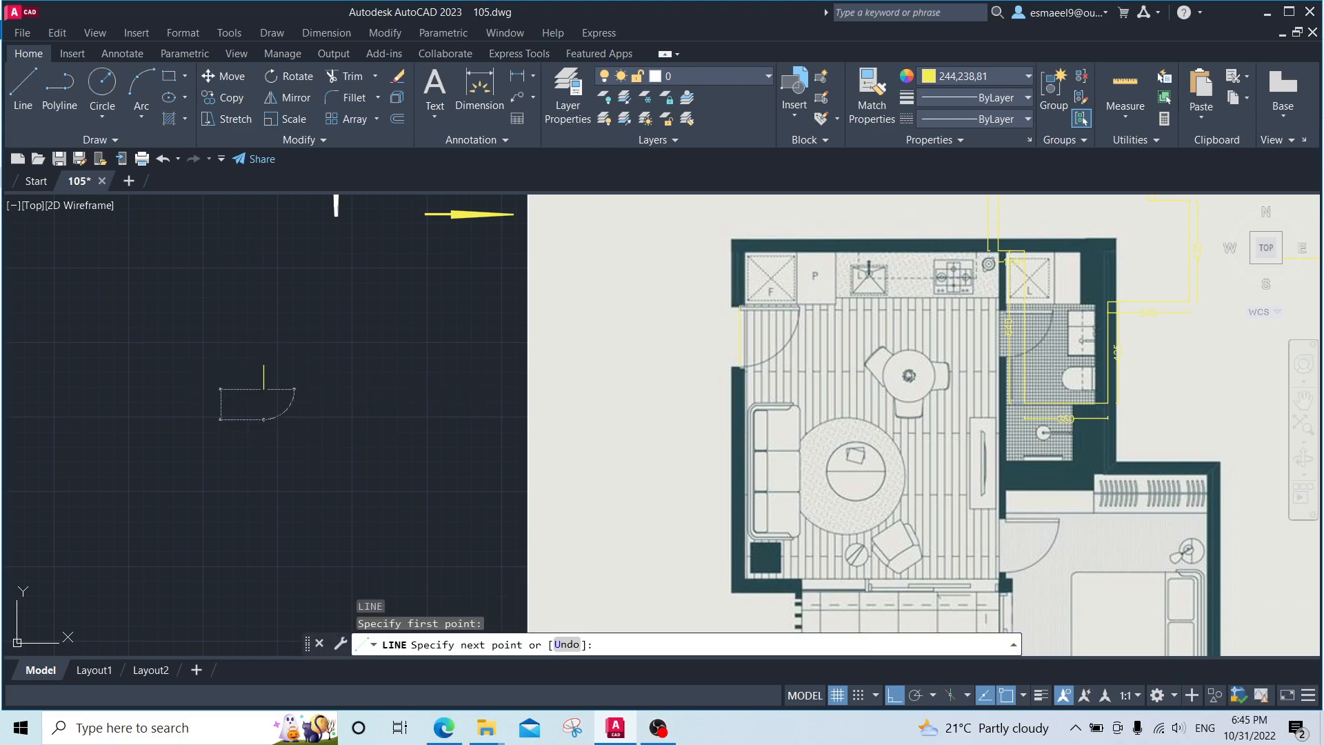
{"action": "key", "text": "Escape"}
Step: Scale the image and door line by reference from the separate line's lower end, using the door line's endpoints and a new length of 100
{"action": "scroll", "coordinate": [375, 393], "scroll_direction": "down", "scroll_amount": 2}
{"action": "scroll", "coordinate": [592, 344], "scroll_direction": "down", "scroll_amount": 2}
{"action": "left_click", "coordinate": [897, 582]}
{"action": "left_click", "coordinate": [840, 597]}
{"action": "left_click", "coordinate": [557, 340]}
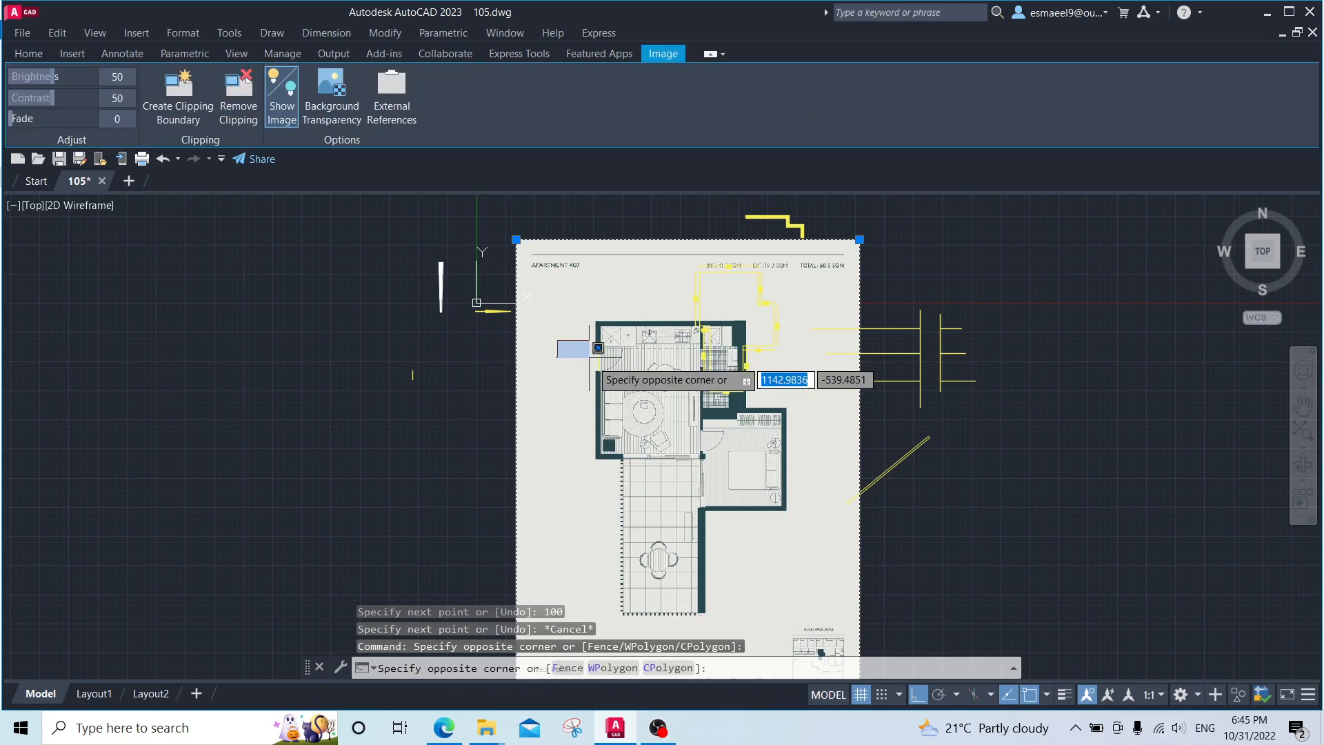
{"action": "left_click", "coordinate": [592, 343]}
{"action": "scroll", "coordinate": [420, 378], "scroll_direction": "up", "scroll_amount": 3}
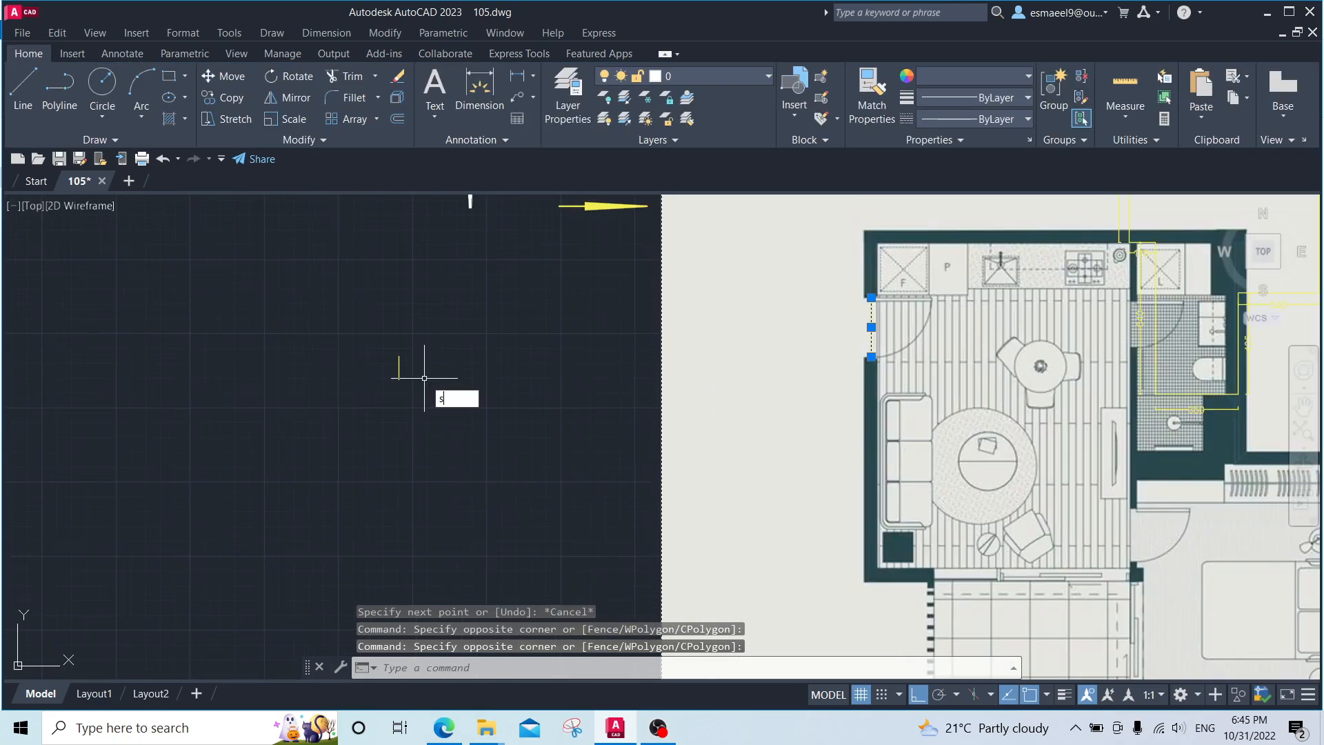
{"action": "type", "text": "c"}
{"action": "key", "text": "Return"}
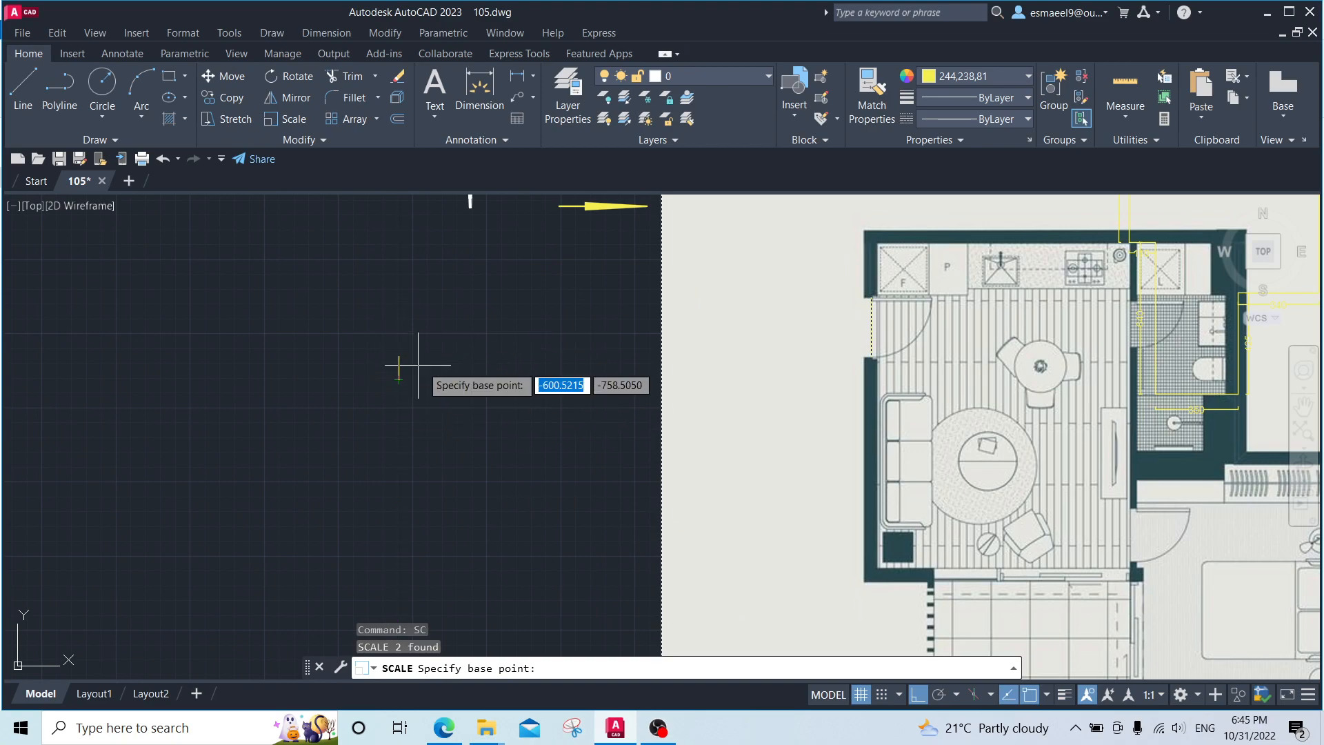
{"action": "left_click", "coordinate": [400, 378]}
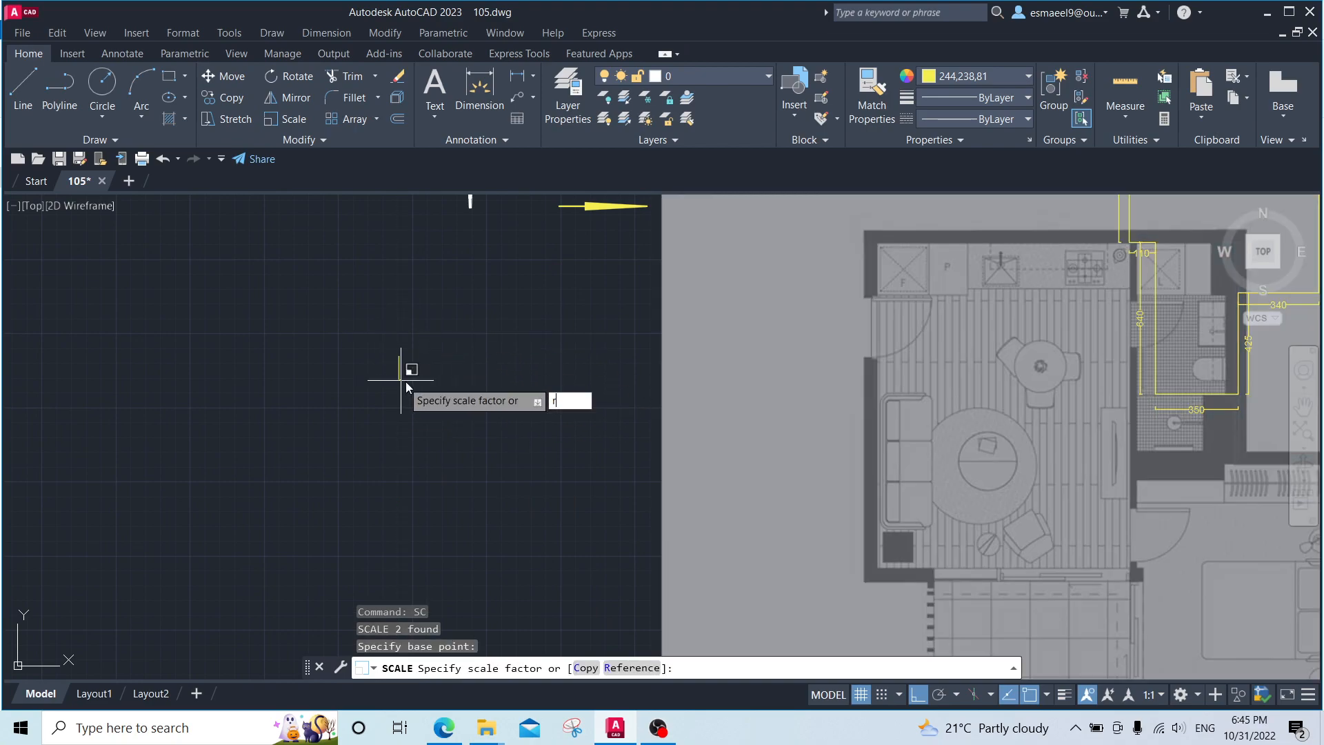
{"action": "key", "text": "Return"}
{"action": "scroll", "coordinate": [1007, 351], "scroll_direction": "up", "scroll_amount": 4}
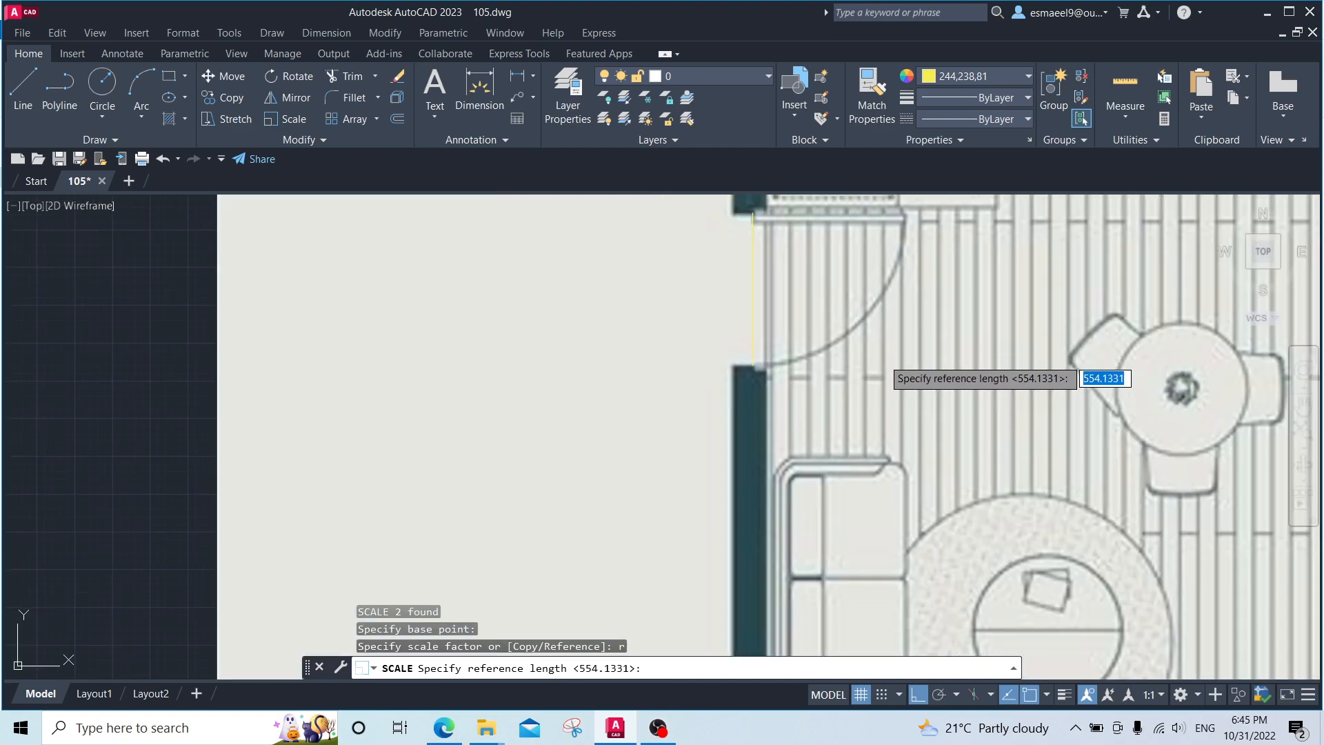
{"action": "left_click", "coordinate": [753, 367]}
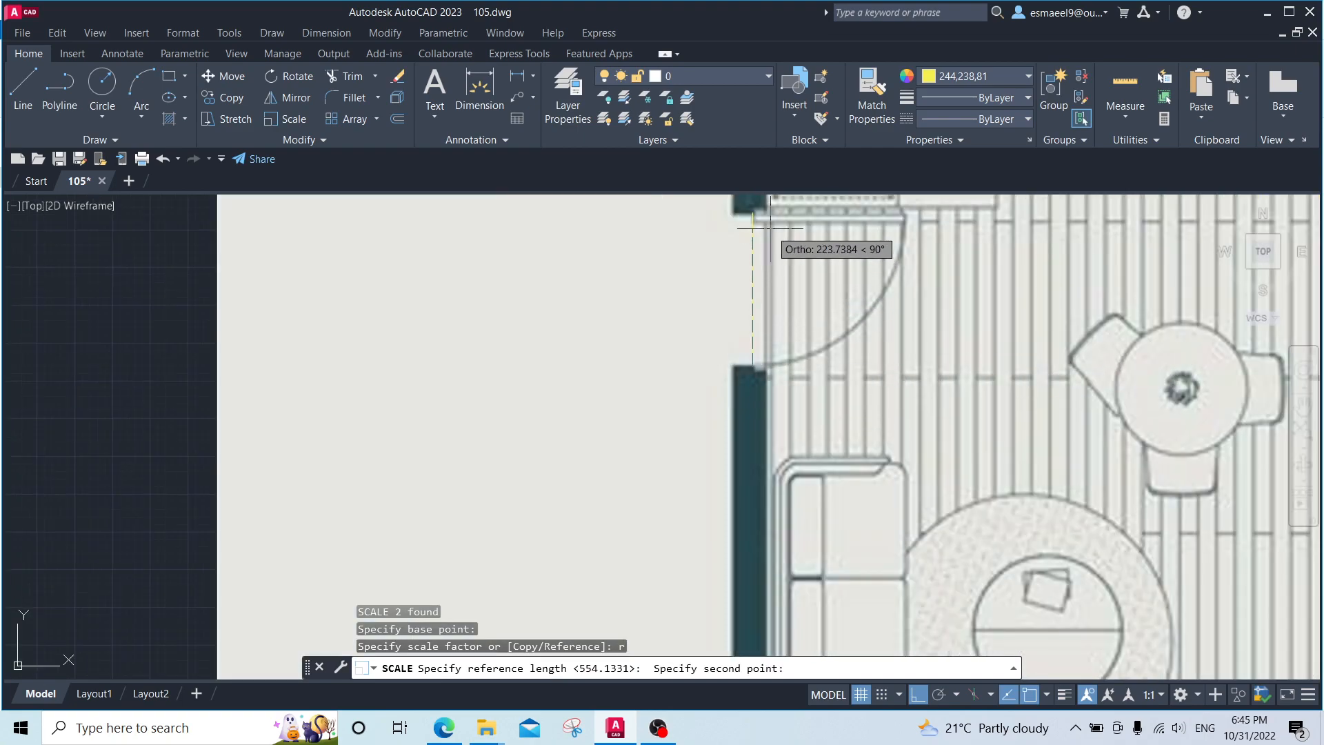
{"action": "left_click", "coordinate": [753, 214]}
{"action": "scroll", "coordinate": [652, 301], "scroll_direction": "down", "scroll_amount": 5}
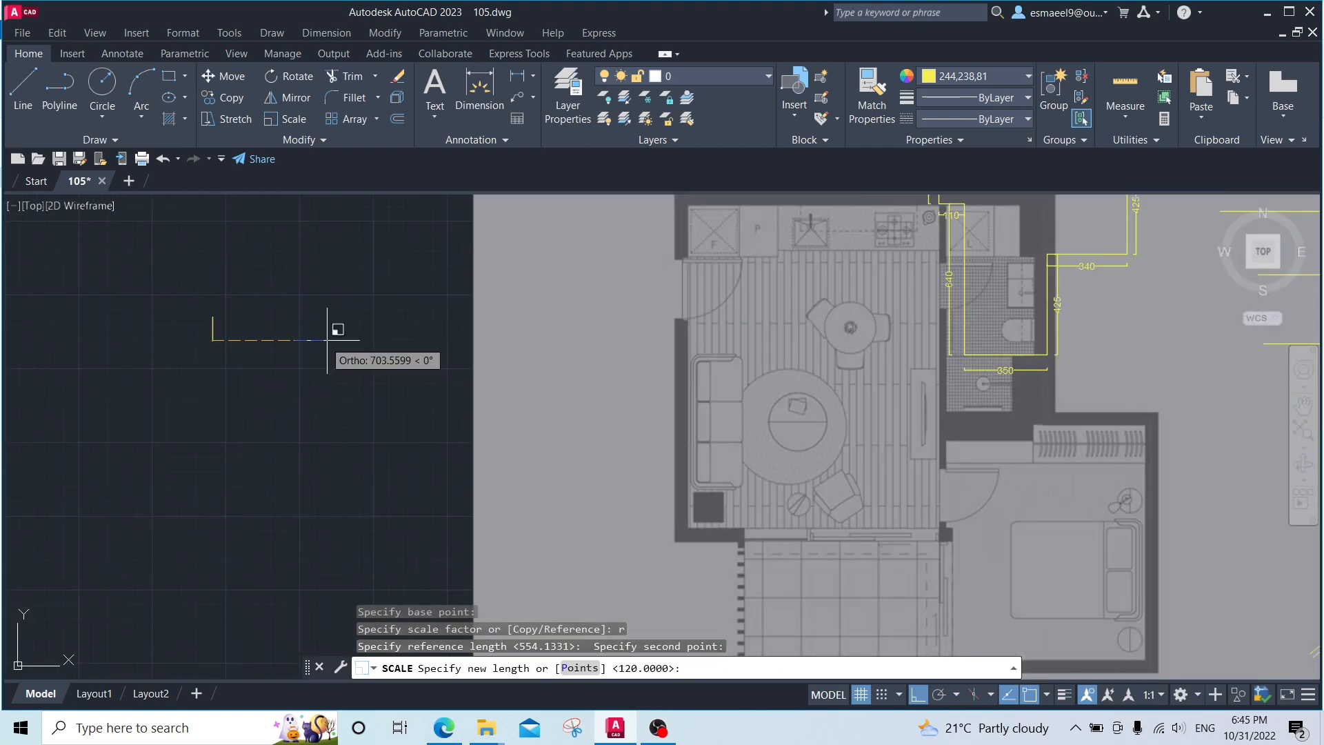
{"action": "key", "text": "Return"}
Step: Erase the separate reference line left of the floor plan image
{"action": "left_click", "coordinate": [220, 283]}
{"action": "left_click", "coordinate": [181, 377]}
{"action": "key", "text": "Delete"}
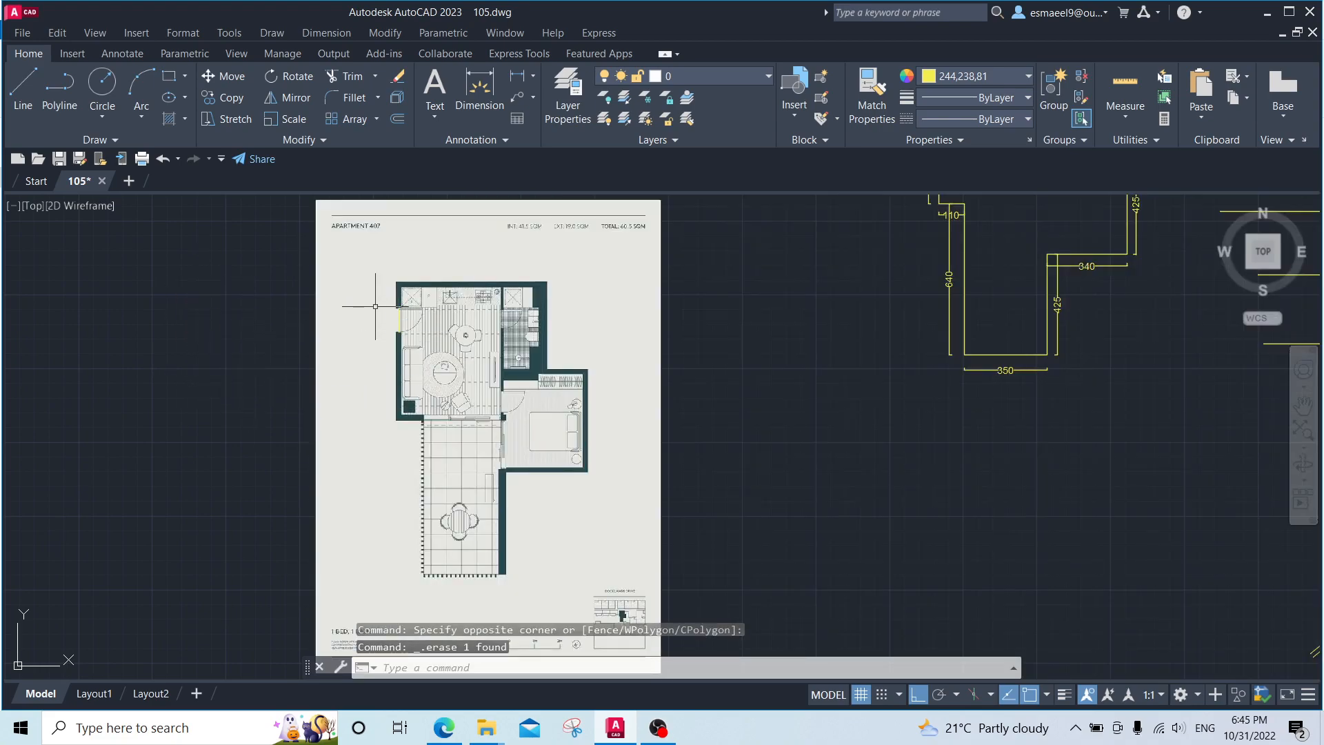
Step: Check the door opening's length with a temporary line between the door line's endpoints, then cancel it
{"action": "scroll", "coordinate": [423, 327], "scroll_direction": "up", "scroll_amount": 8}
{"action": "type", "text": "l"}
{"action": "key", "text": "Return"}
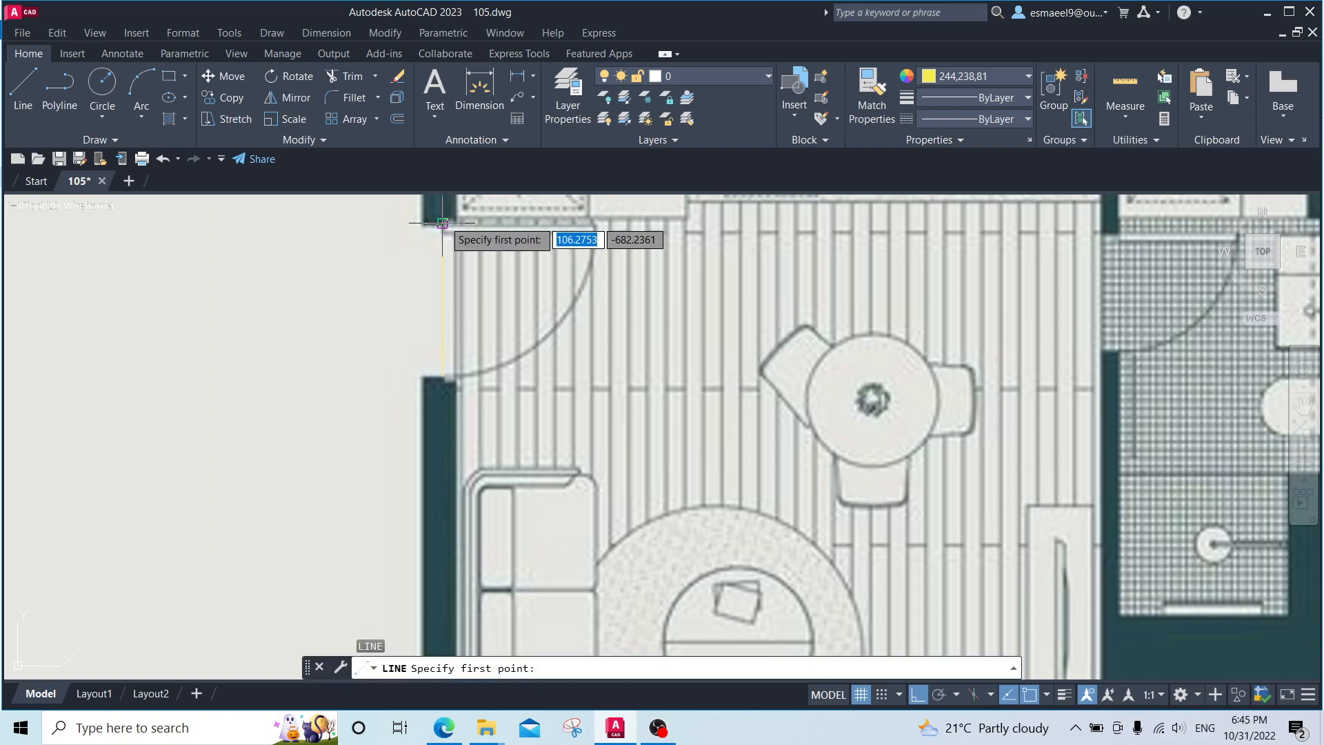
{"action": "left_click", "coordinate": [443, 376]}
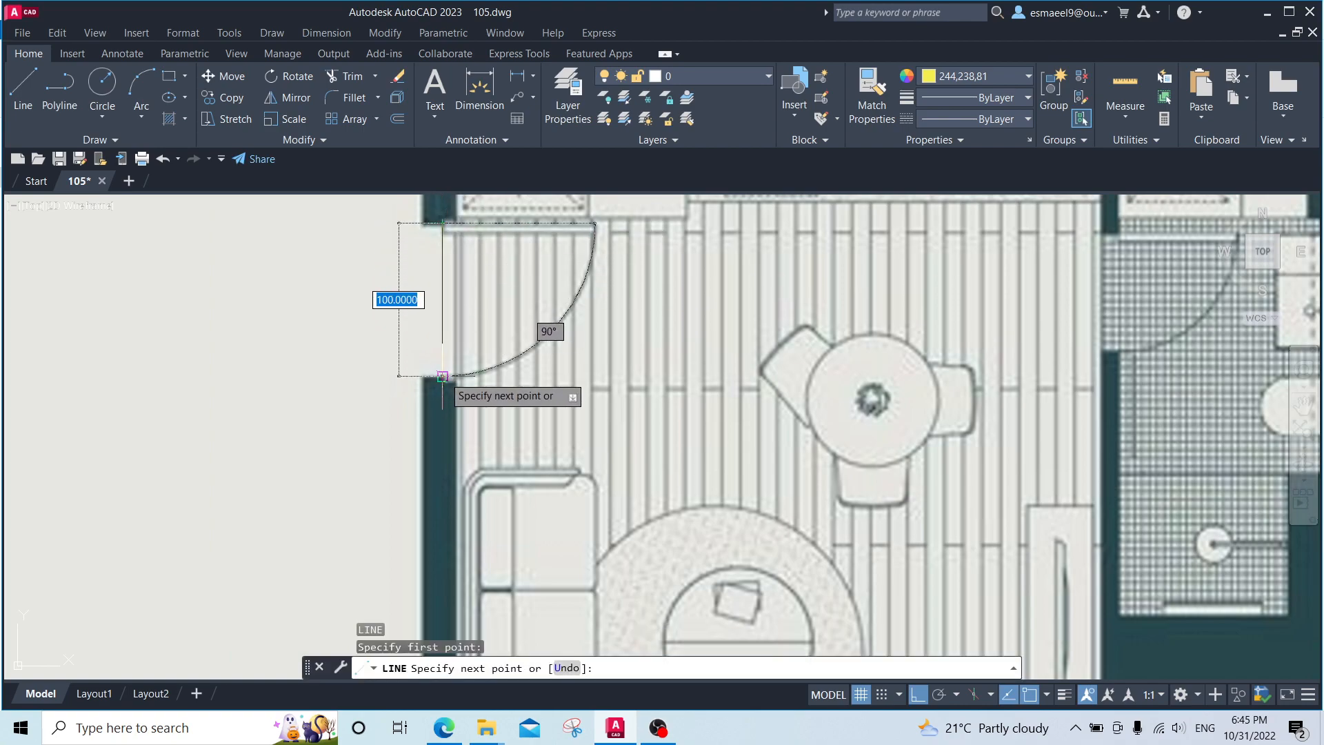
{"action": "key", "text": "Escape"}
Step: Erase the vertical line across the entrance door opening
{"action": "left_click", "coordinate": [443, 299]}
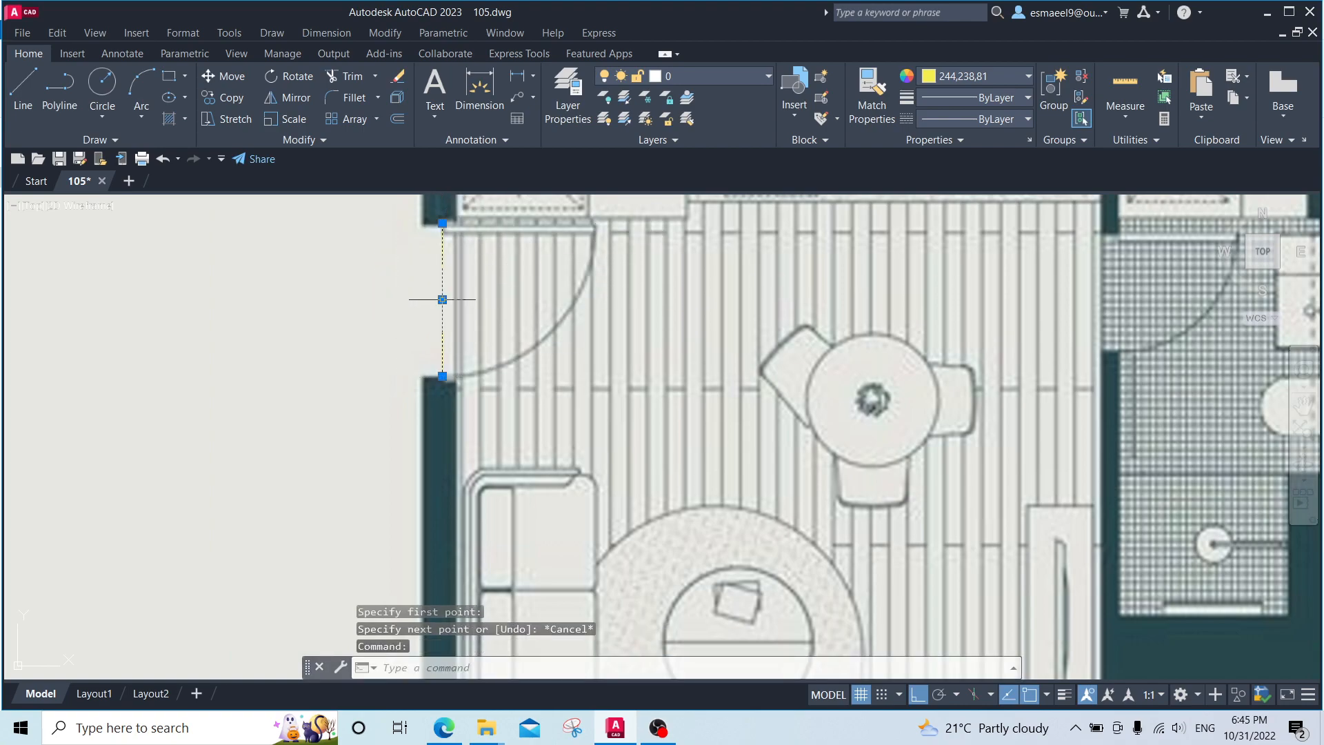
{"action": "scroll", "coordinate": [464, 331], "scroll_direction": "down", "scroll_amount": 4}
{"action": "key", "text": "Delete"}
{"action": "scroll", "coordinate": [675, 390], "scroll_direction": "down", "scroll_amount": 4}
{"action": "scroll", "coordinate": [675, 391], "scroll_direction": "down", "scroll_amount": 3}
{"action": "scroll", "coordinate": [702, 396], "scroll_direction": "up", "scroll_amount": 2}
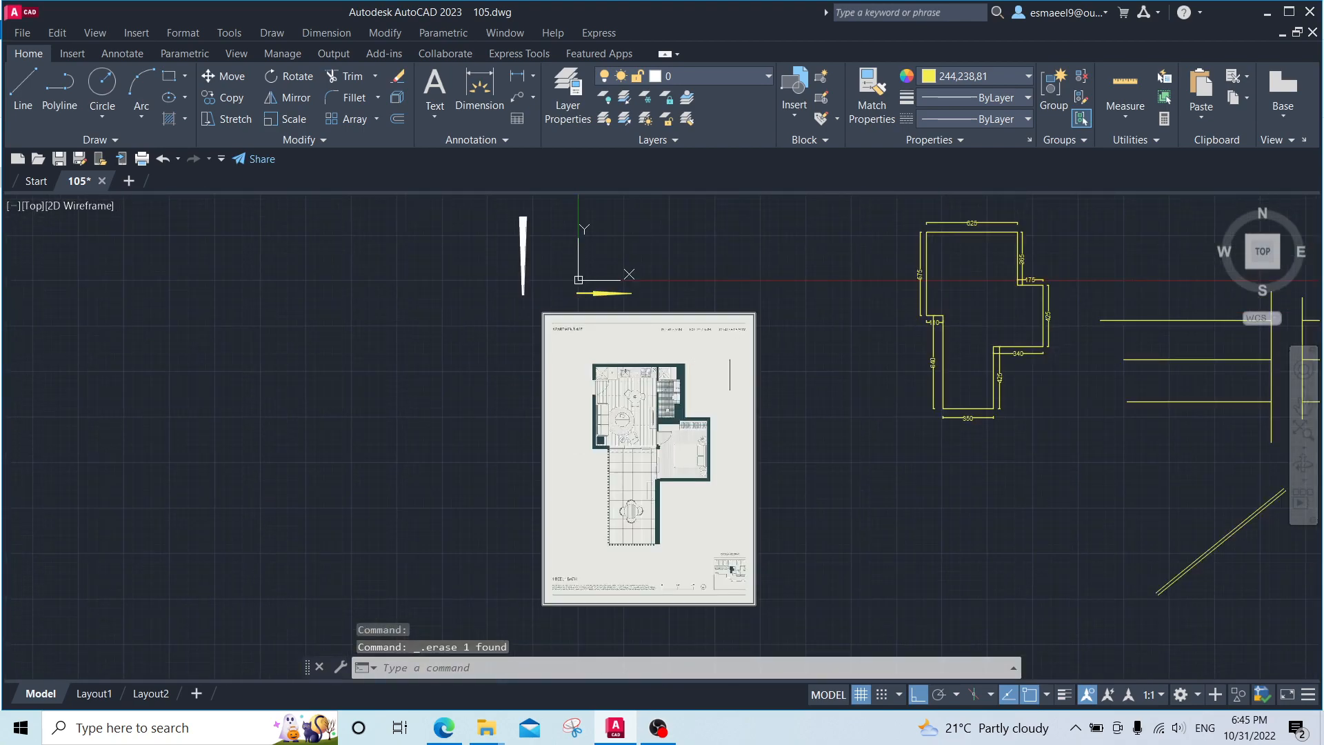
Step: Undo the erasures, the reference scaling, both drawn lines and the stretching of the floor plan image
{"action": "key", "text": "ctrl+z"}
{"action": "key", "text": "ctrl+z"}
{"action": "key", "text": "ctrl+z"}
{"action": "key", "text": "ctrl+z"}
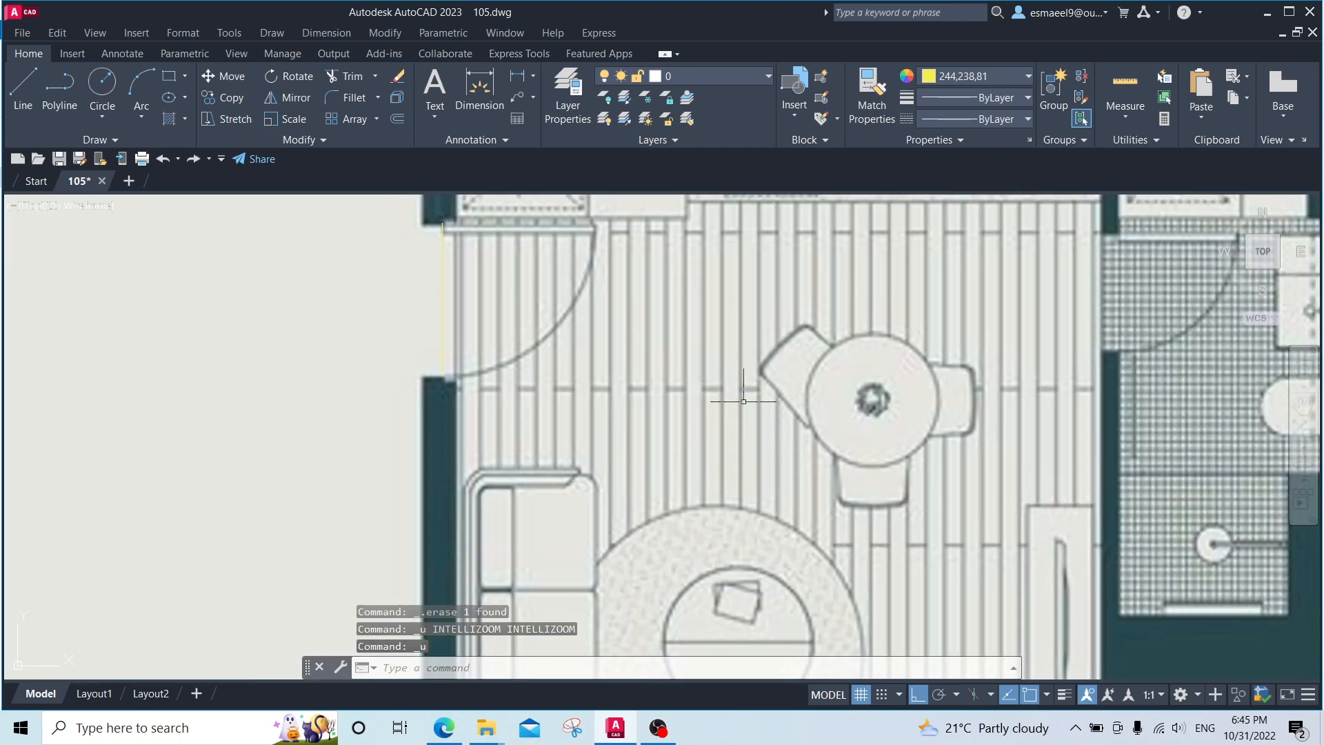
{"action": "key", "text": "ctrl+z"}
{"action": "key", "text": "ctrl+z"}
{"action": "key", "text": "ctrl+z"}
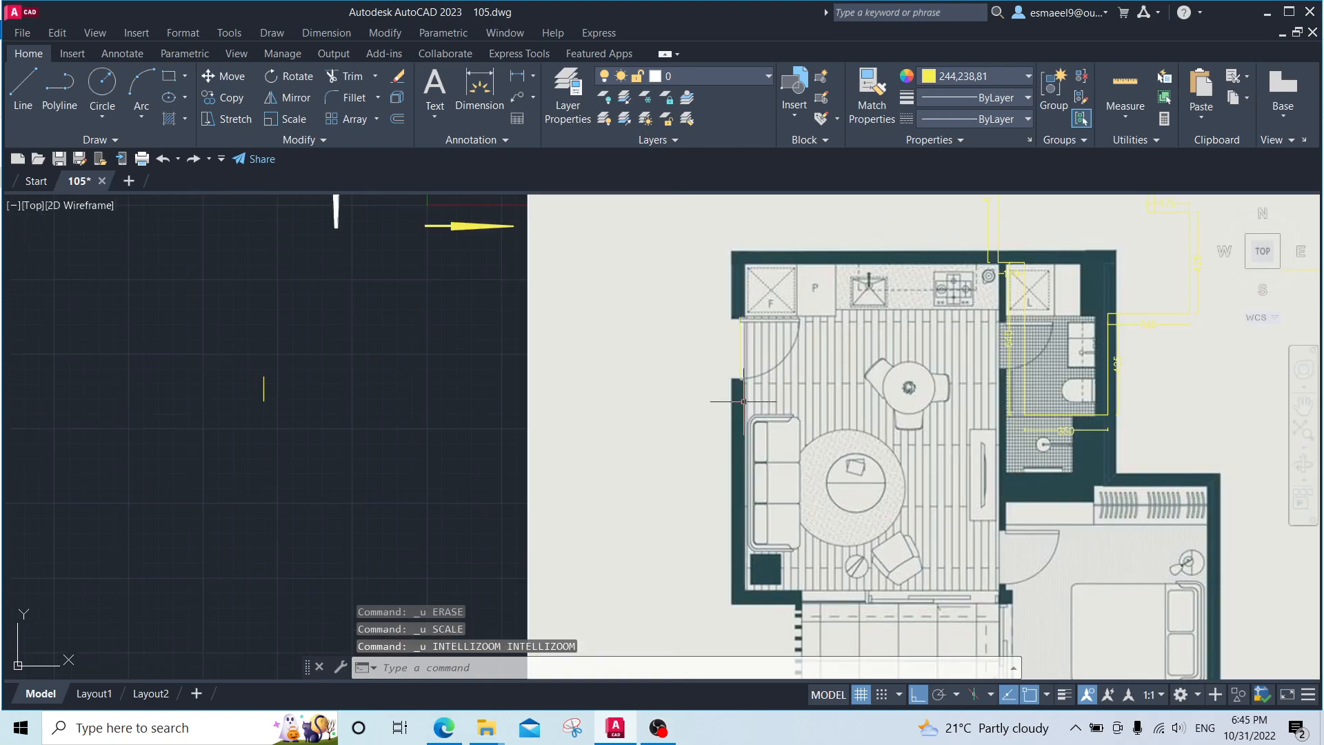
{"action": "key", "text": "ctrl+z"}
{"action": "key", "text": "ctrl+z"}
{"action": "key", "text": "ctrl+z"}
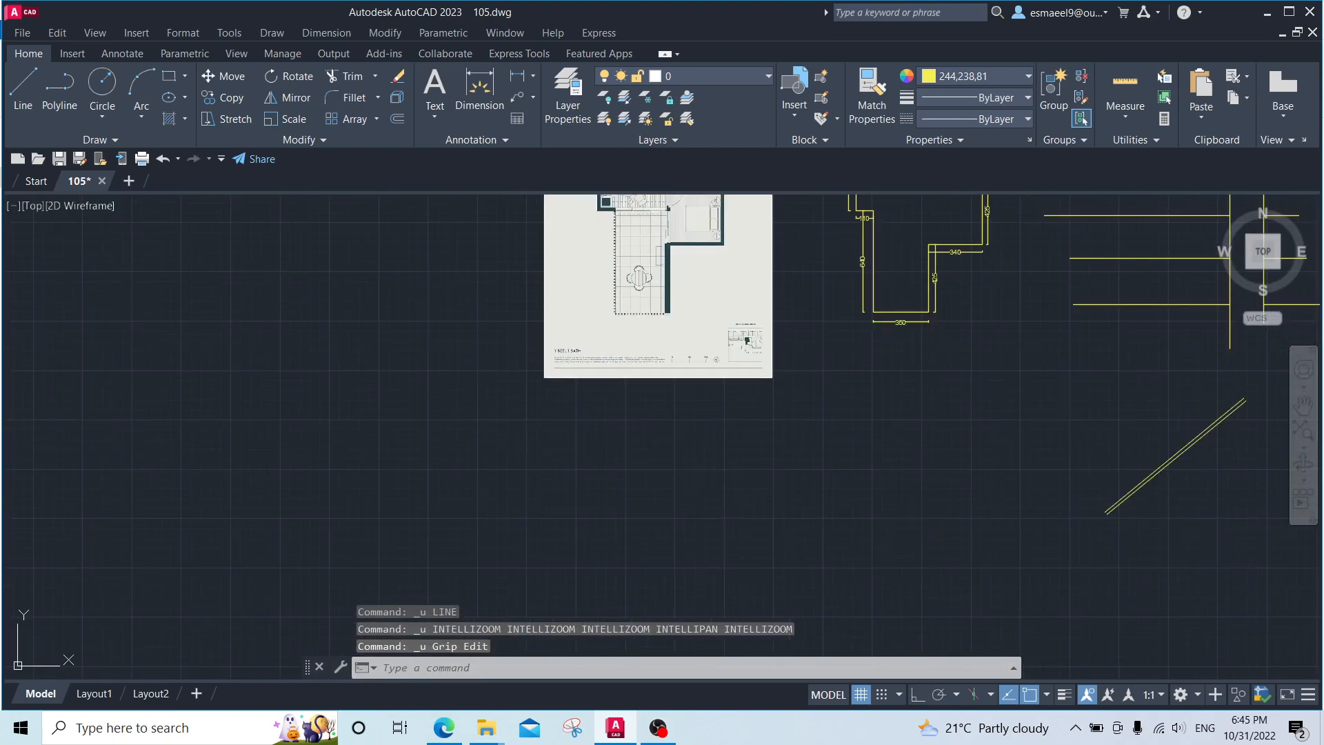
{"action": "key", "text": "ctrl+z"}
Step: Examine the dimensioned yellow apartment outline beside the floor plan image, including its edge lengths and corners
{"action": "scroll", "coordinate": [802, 318], "scroll_direction": "up", "scroll_amount": 5}
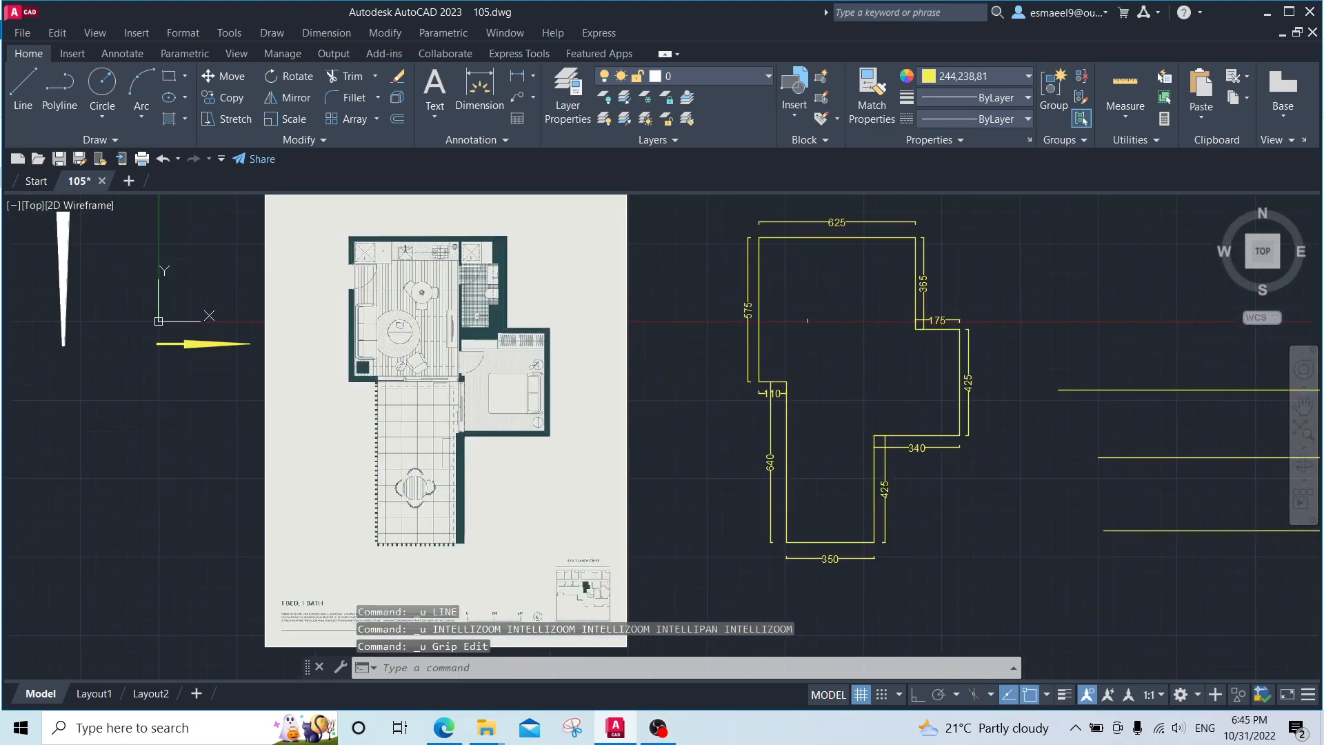
{"action": "middle_click_drag", "start_coordinate": [812, 310], "coordinate": [619, 423]}
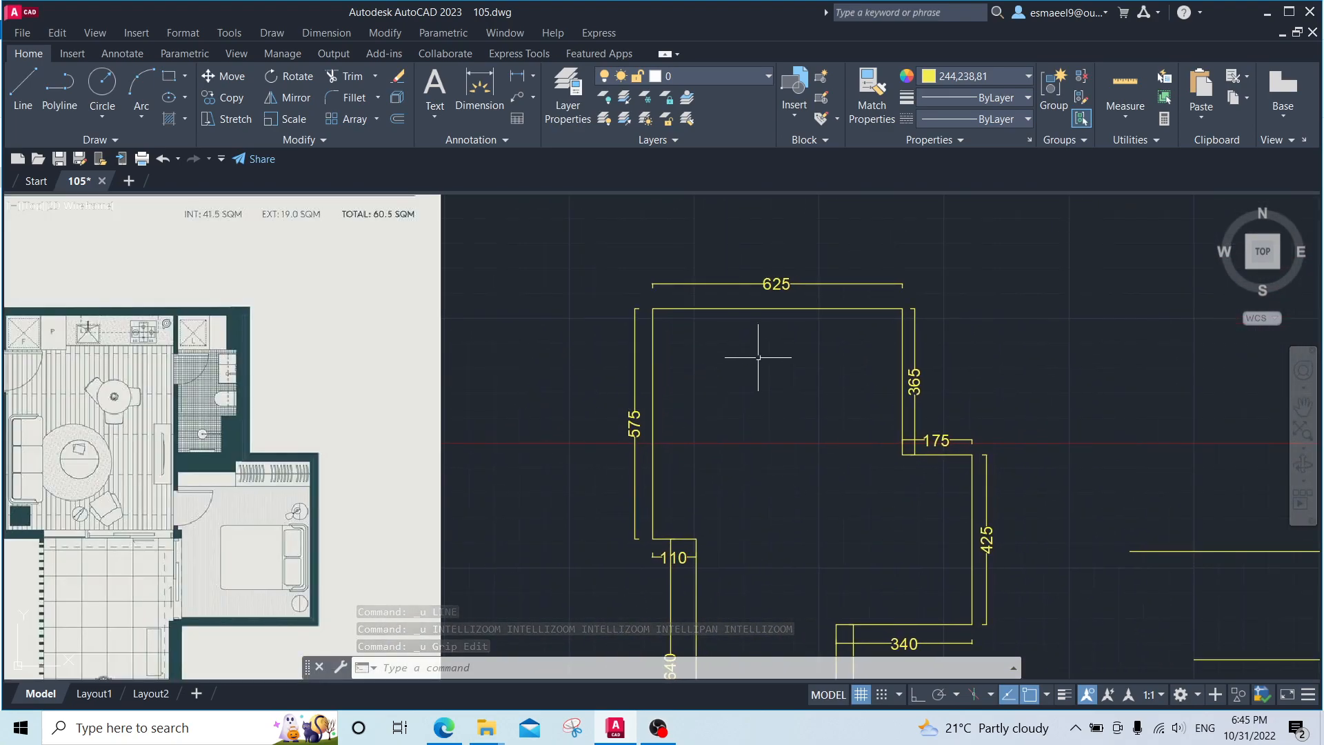
{"action": "scroll", "coordinate": [763, 355], "scroll_direction": "down", "scroll_amount": 2}
{"action": "scroll", "coordinate": [800, 336], "scroll_direction": "up", "scroll_amount": 2}
{"action": "scroll", "coordinate": [668, 321], "scroll_direction": "down", "scroll_amount": 2}
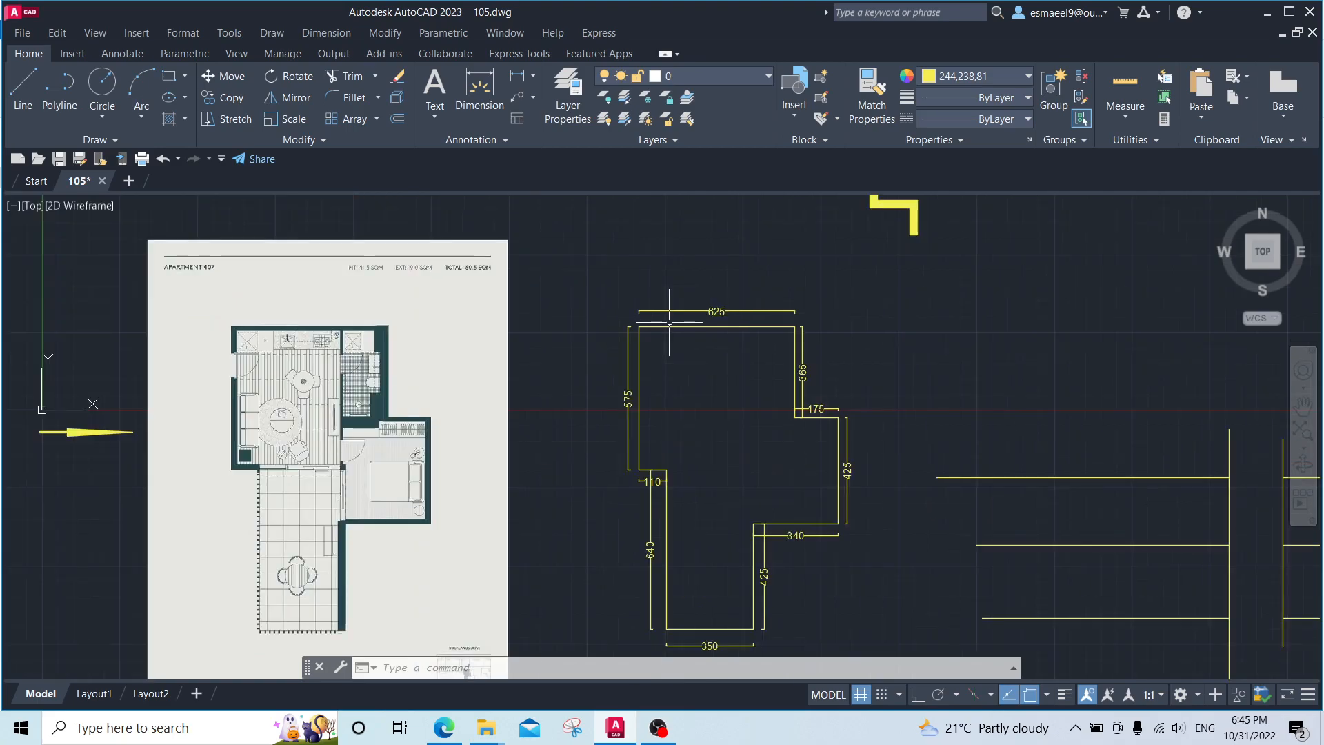
{"action": "scroll", "coordinate": [651, 418], "scroll_direction": "up", "scroll_amount": 4}
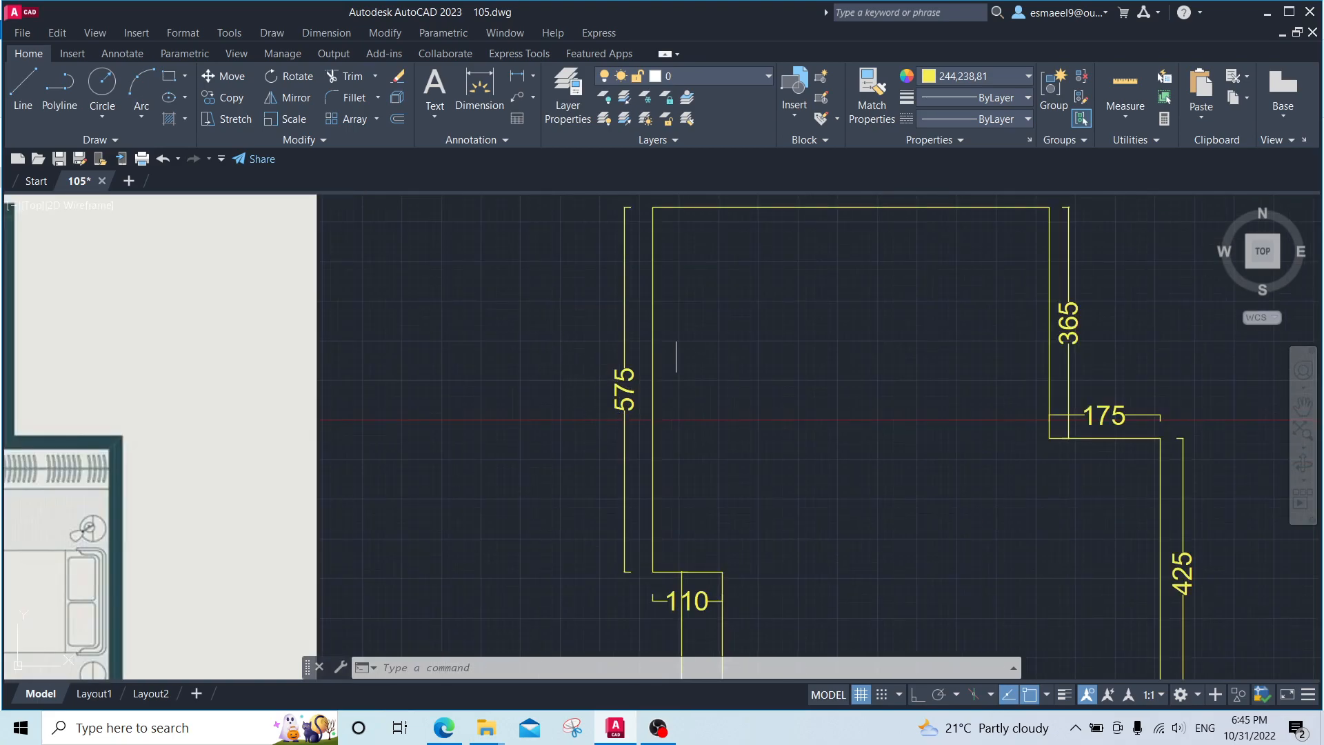
{"action": "scroll", "coordinate": [718, 405], "scroll_direction": "down", "scroll_amount": 2}
{"action": "scroll", "coordinate": [711, 534], "scroll_direction": "up", "scroll_amount": 5}
{"action": "scroll", "coordinate": [736, 391], "scroll_direction": "down", "scroll_amount": 5}
{"action": "scroll", "coordinate": [727, 413], "scroll_direction": "up", "scroll_amount": 4}
{"action": "scroll", "coordinate": [754, 468], "scroll_direction": "down", "scroll_amount": 6}
{"action": "middle_click_drag", "start_coordinate": [739, 436], "coordinate": [715, 377]}
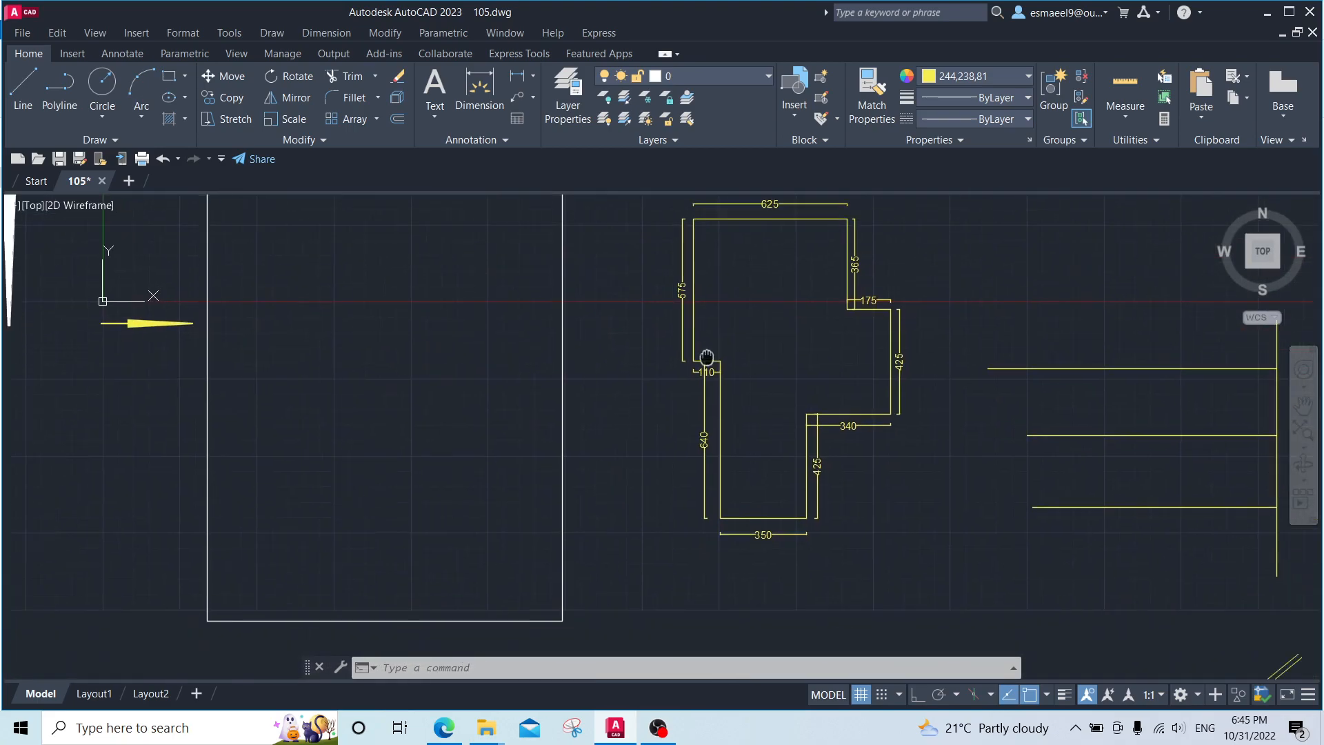
{"action": "scroll", "coordinate": [691, 411], "scroll_direction": "up", "scroll_amount": 4}
{"action": "mouse_move", "coordinate": [765, 434]}
{"action": "middle_mouse_down"}
{"action": "mouse_move", "coordinate": [715, 345]}
{"action": "mouse_move", "coordinate": [582, 354]}
{"action": "mouse_move", "coordinate": [480, 428]}
{"action": "mouse_move", "coordinate": [390, 558]}
{"action": "middle_mouse_up"}
{"action": "scroll", "coordinate": [466, 473], "scroll_direction": "down", "scroll_amount": 2}
{"action": "mouse_move", "coordinate": [540, 366]}
{"action": "middle_mouse_down"}
{"action": "mouse_move", "coordinate": [582, 470]}
{"action": "mouse_move", "coordinate": [712, 379]}
{"action": "mouse_move", "coordinate": [769, 400]}
{"action": "middle_mouse_up"}
{"action": "scroll", "coordinate": [582, 470], "scroll_direction": "down", "scroll_amount": 2}
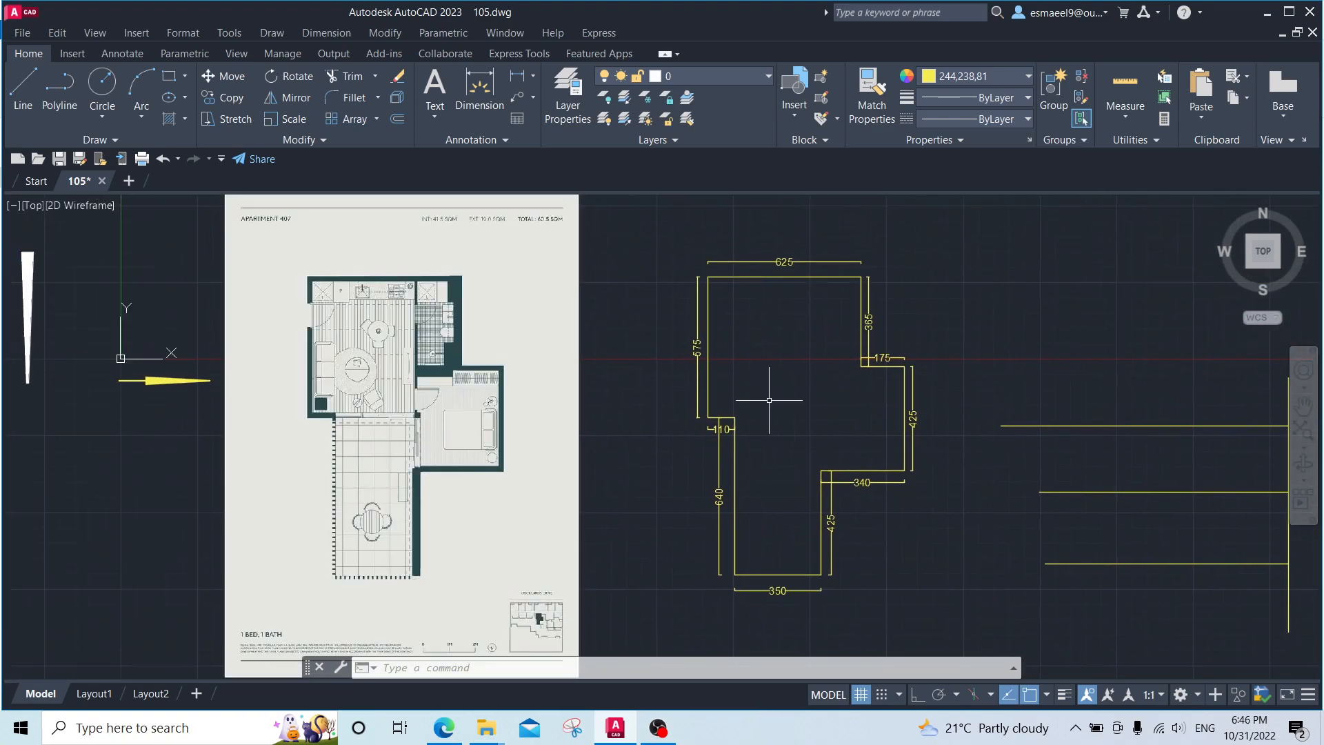
{"action": "mouse_move", "coordinate": [865, 271]}
{"action": "middle_mouse_down"}
{"action": "mouse_move", "coordinate": [804, 301]}
{"action": "mouse_move", "coordinate": [729, 380]}
{"action": "middle_mouse_up"}
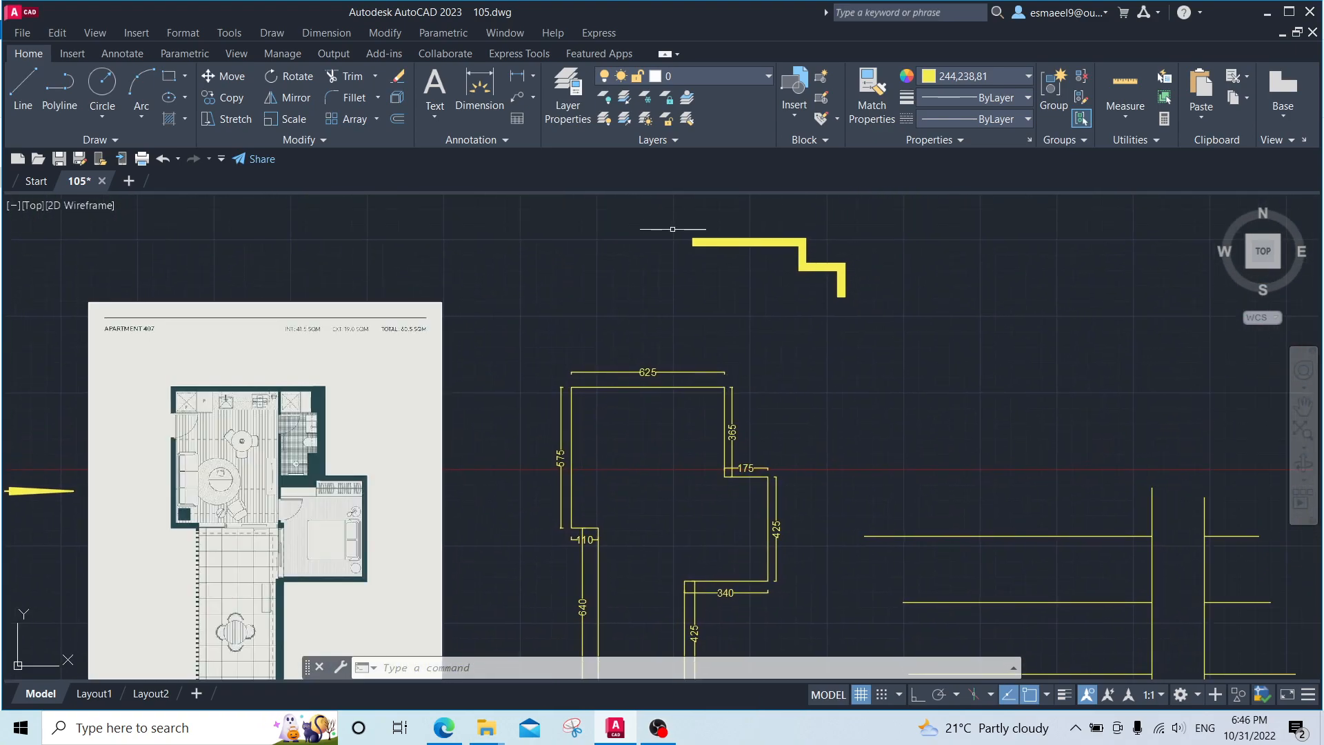
{"action": "key", "text": "Escape"}
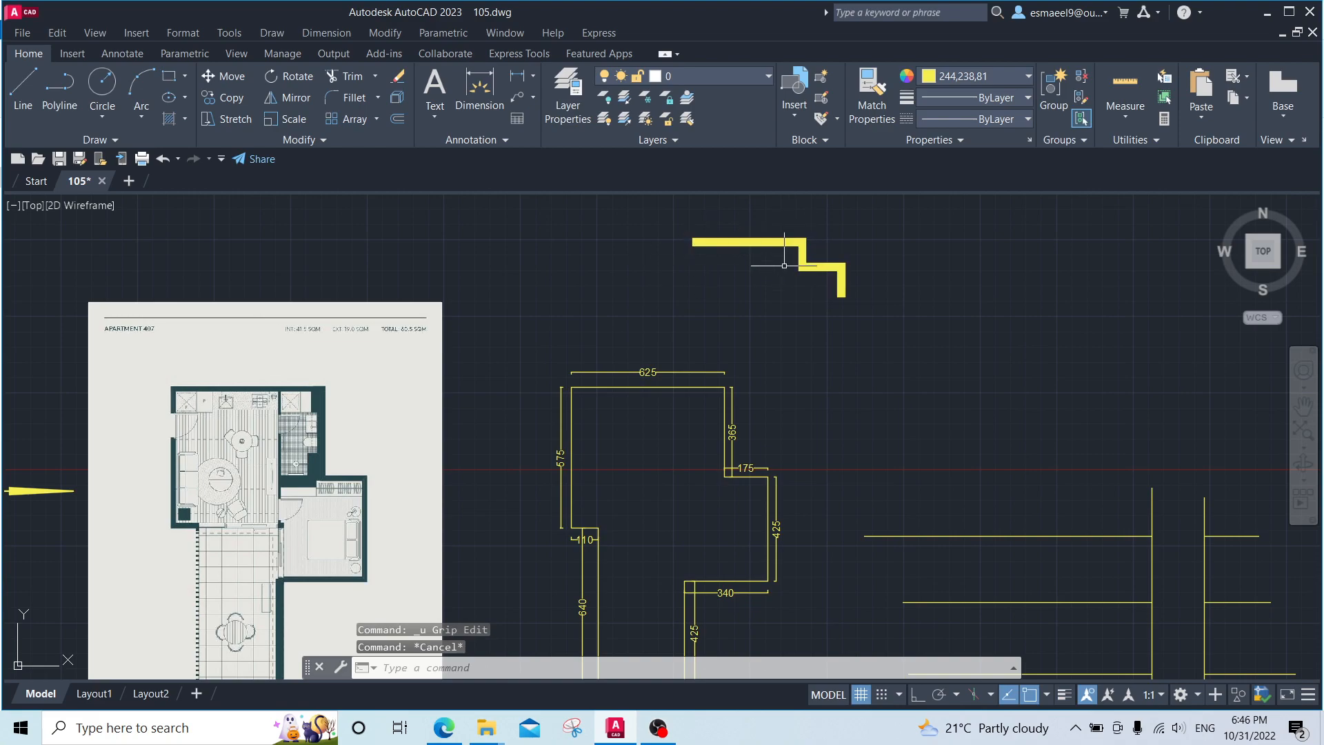
{"action": "scroll", "coordinate": [898, 272], "scroll_direction": "down", "scroll_amount": 4}
{"action": "middle_click_drag", "start_coordinate": [896, 369], "coordinate": [941, 280]}
{"action": "key", "text": "Escape"}
{"action": "type", "text": "p"}
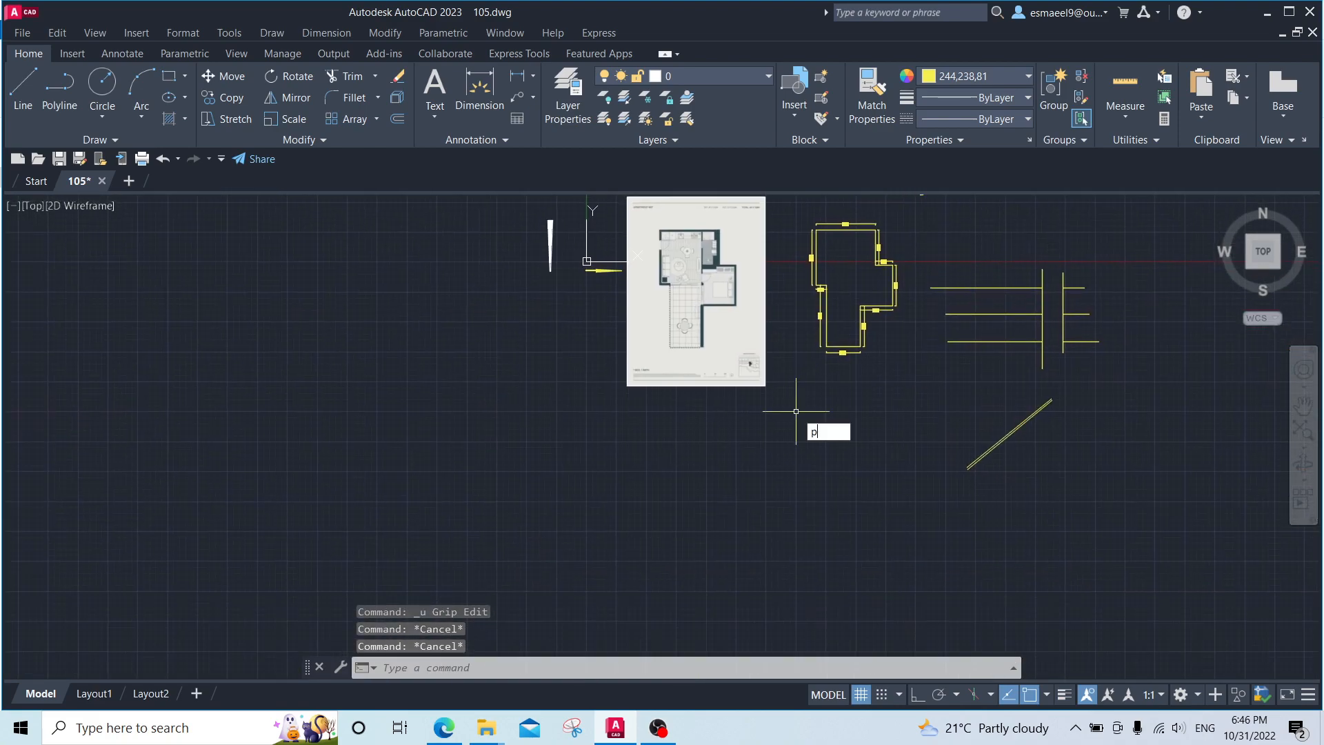
{"action": "type", "text": "l"}
{"action": "key", "text": "Return"}
{"action": "middle_click_drag", "start_coordinate": [605, 588], "coordinate": [724, 503]}
{"action": "key", "text": "Escape"}
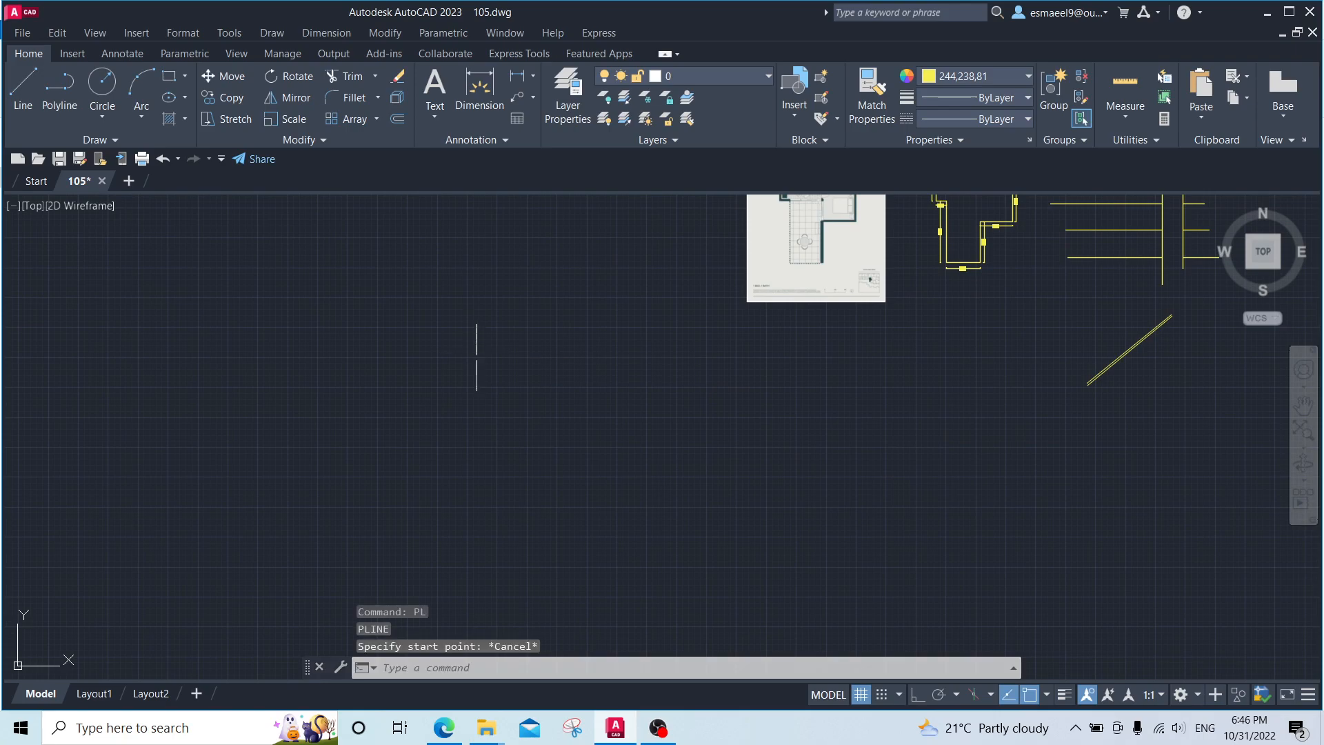
Step: Start a polyline in the empty area below the floor plan image with starting and ending widths of 0
{"action": "type", "text": "pl"}
{"action": "key", "text": "Return"}
{"action": "left_click", "coordinate": [522, 437]}
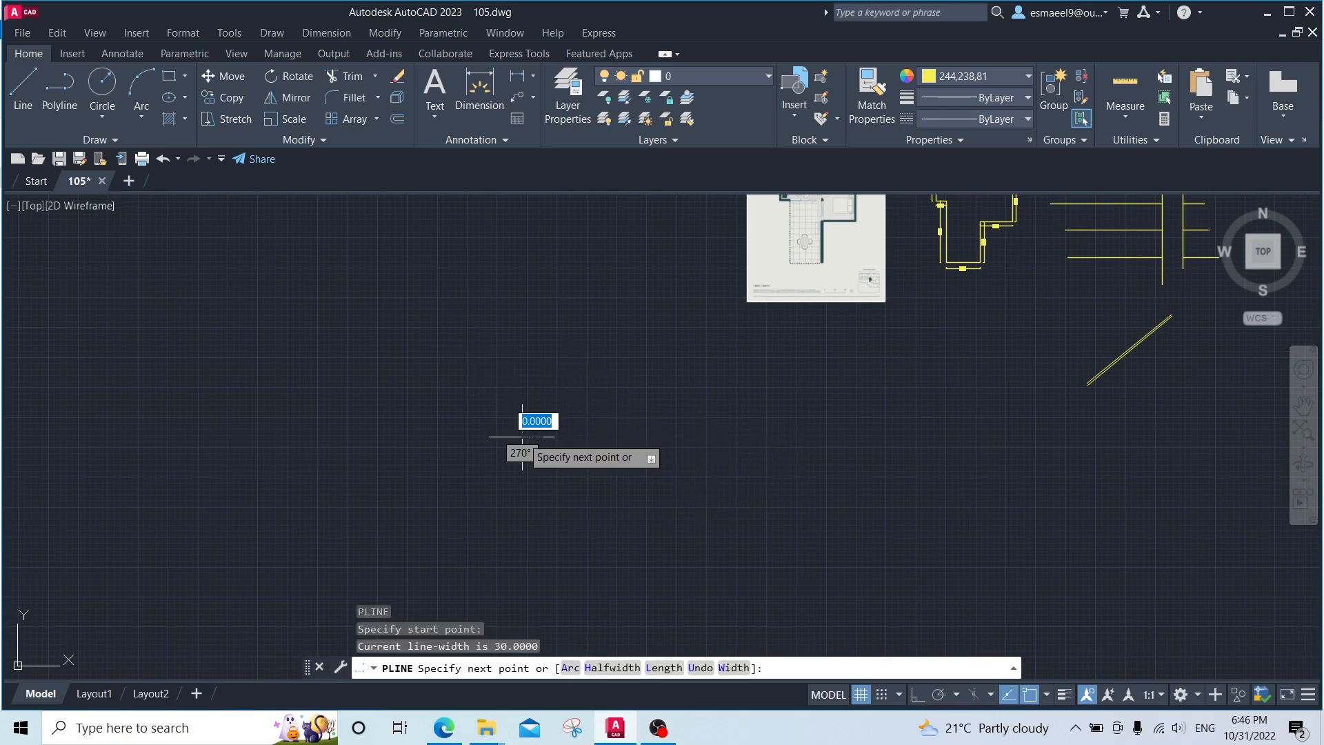
{"action": "type", "text": "w"}
{"action": "key", "text": "Return"}
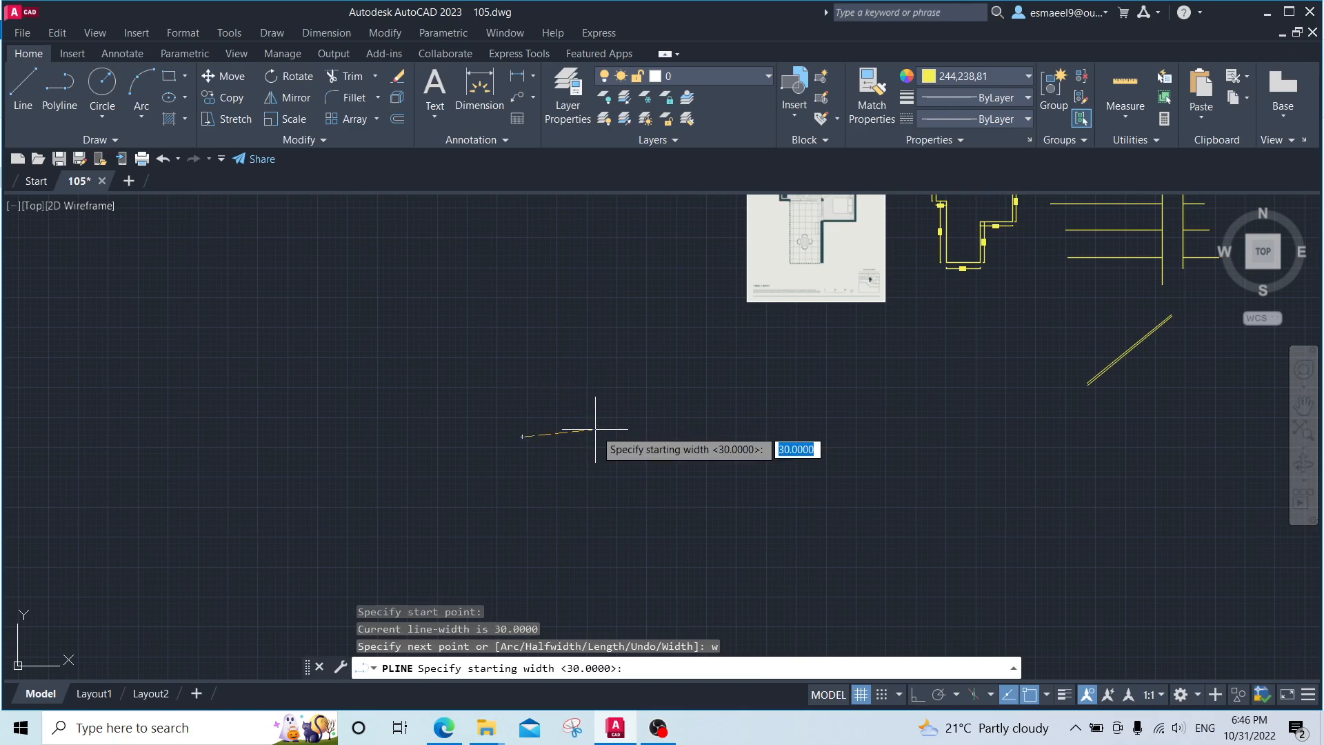
{"action": "type", "text": "0"}
{"action": "key", "text": "Return"}
{"action": "type", "text": "0"}
{"action": "key", "text": "Return"}
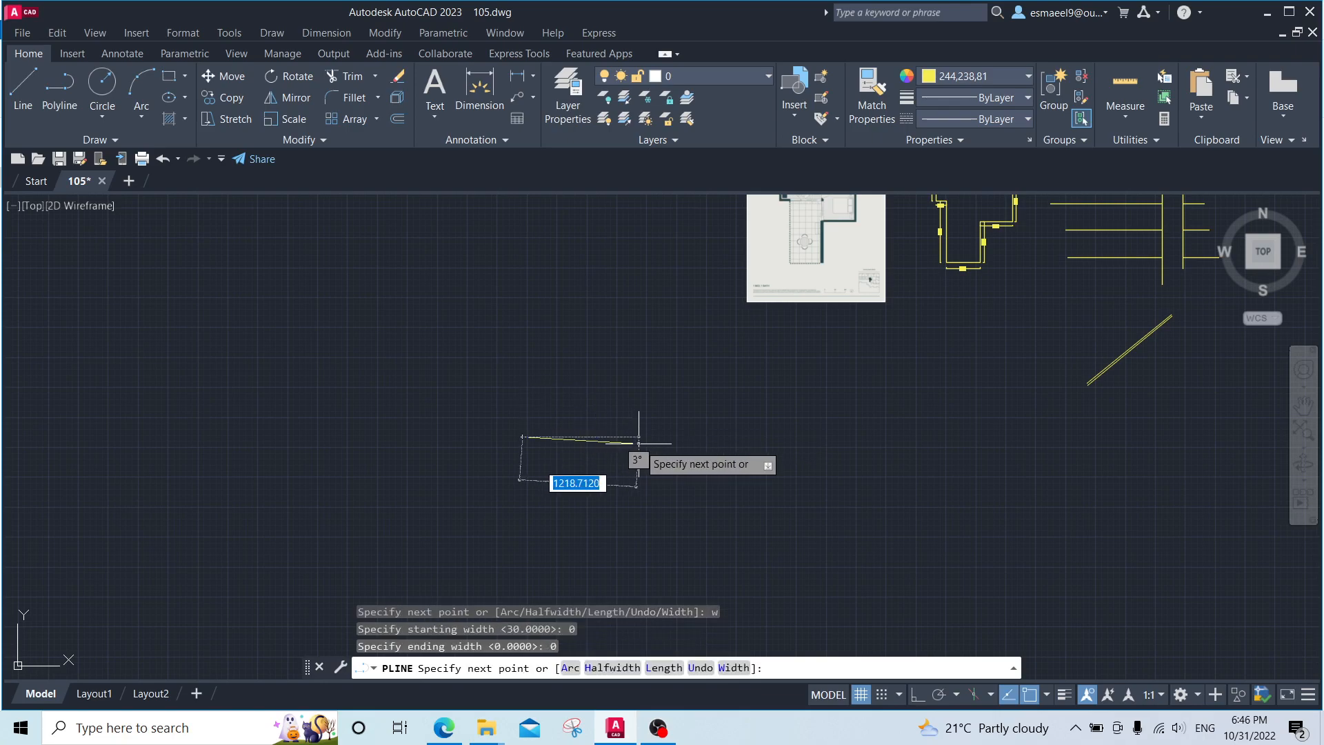
Step: Draw a many-sided irregular outline with the thin polyline, with a notch in its upper edge, ending back at its start point
{"action": "left_click", "coordinate": [760, 423]}
{"action": "left_click", "coordinate": [744, 503]}
{"action": "left_click", "coordinate": [914, 502]}
{"action": "left_click", "coordinate": [895, 411]}
{"action": "left_click", "coordinate": [1032, 470]}
{"action": "middle_click_drag", "start_coordinate": [1033, 470], "coordinate": [885, 383]}
{"action": "left_click", "coordinate": [993, 471]}
{"action": "left_click", "coordinate": [1082, 373]}
{"action": "left_click", "coordinate": [993, 511]}
{"action": "left_click", "coordinate": [780, 528]}
{"action": "left_click", "coordinate": [699, 553]}
{"action": "left_click", "coordinate": [519, 475]}
{"action": "left_click", "coordinate": [467, 437]}
{"action": "left_click", "coordinate": [351, 442]}
{"action": "left_click", "coordinate": [351, 398]}
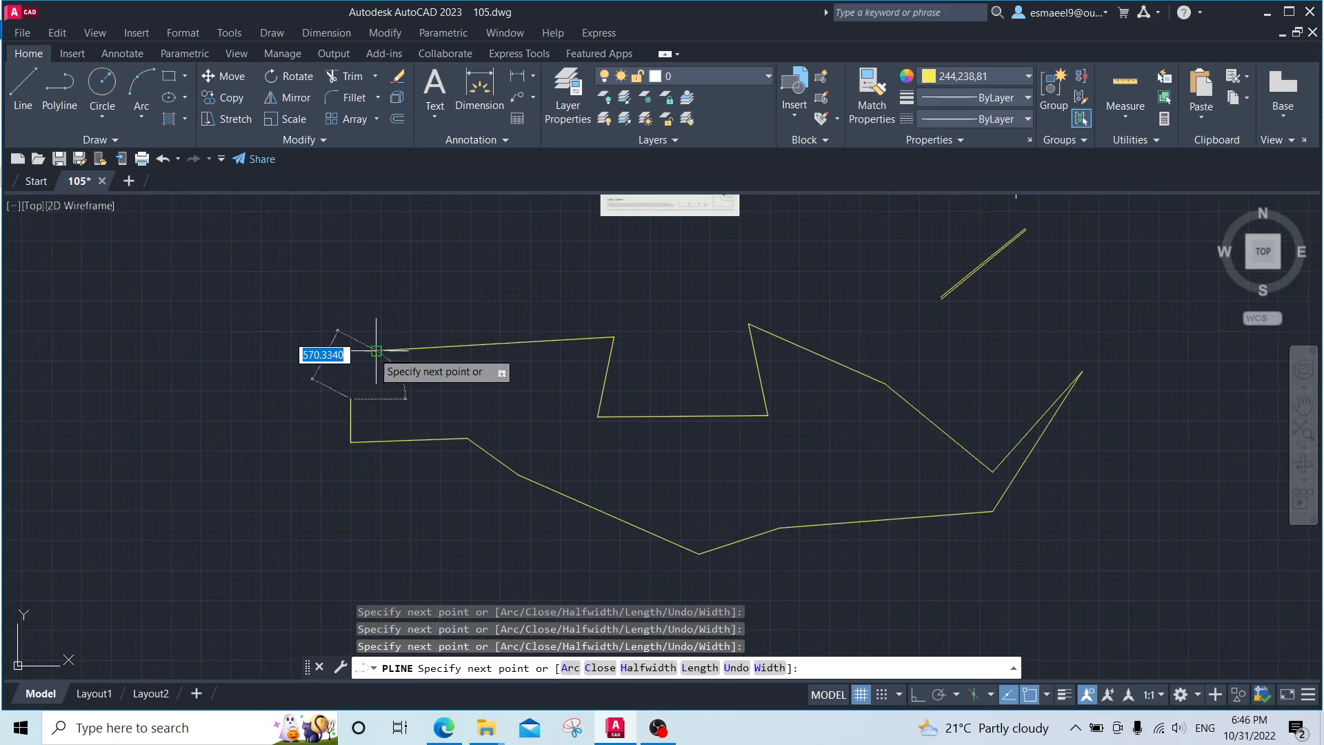
{"action": "left_click", "coordinate": [377, 350]}
{"action": "key", "text": "Escape"}
{"action": "left_click", "coordinate": [460, 435]}
{"action": "key", "text": "Escape"}
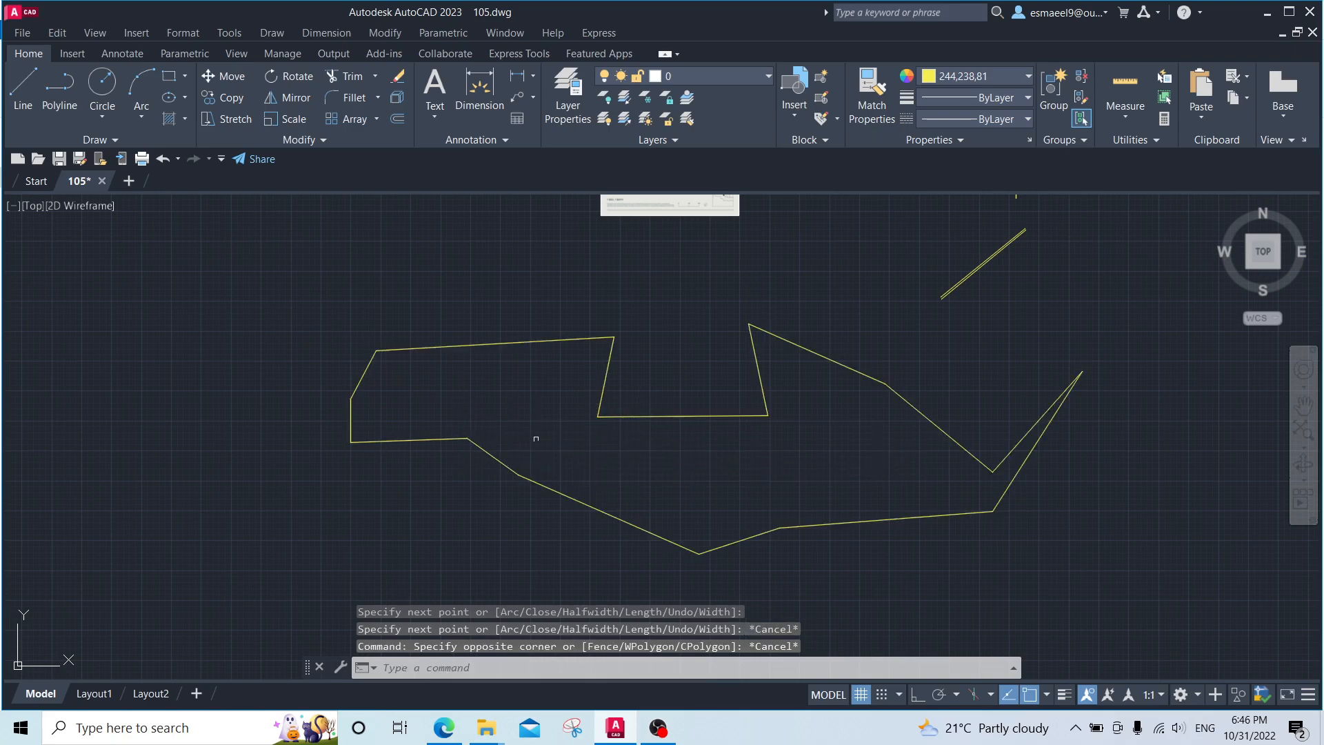
Step: Erase the irregular thin polyline outline
{"action": "left_click", "coordinate": [467, 439]}
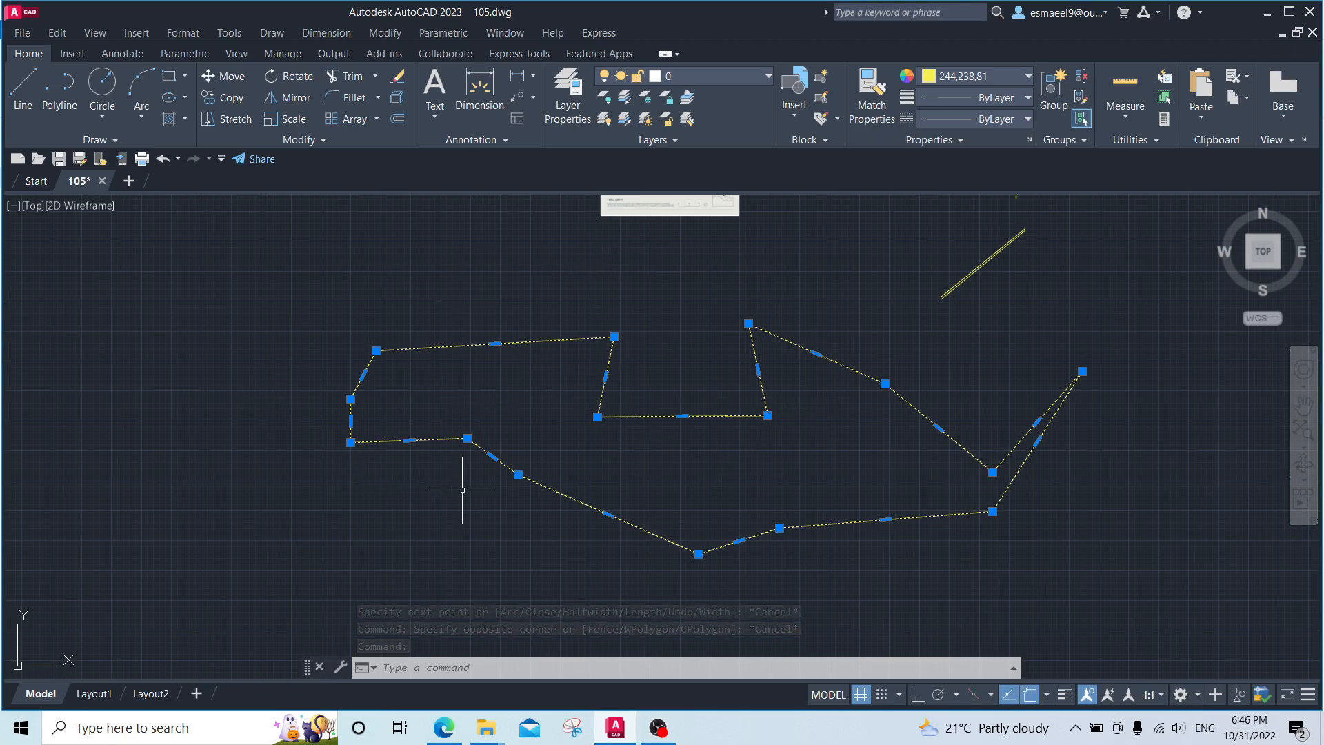
{"action": "key", "text": "Delete"}
{"action": "scroll", "coordinate": [721, 352], "scroll_direction": "down", "scroll_amount": 3}
{"action": "key", "text": "Escape"}
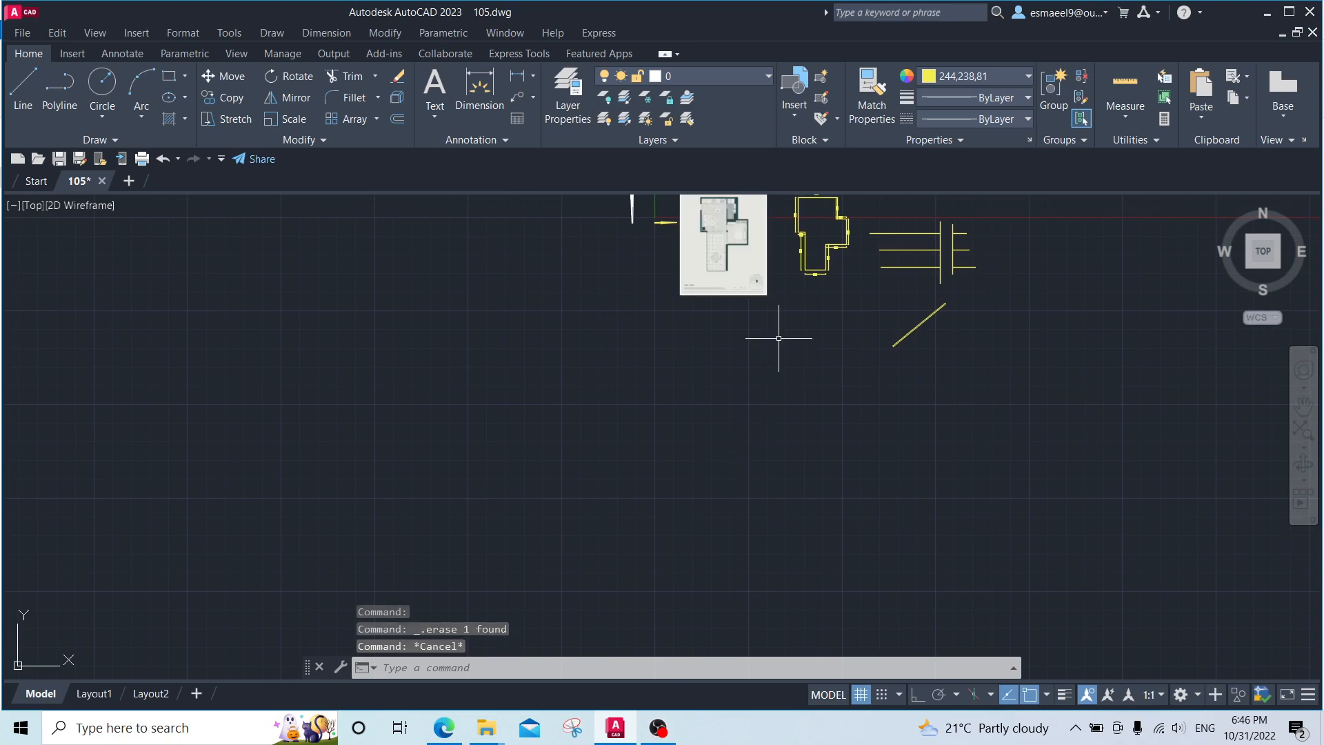
Step: Start a polyline above the thick stepped yellow polyline, setting its starting and ending widths to 30
{"action": "scroll", "coordinate": [774, 345], "scroll_direction": "up", "scroll_amount": 6}
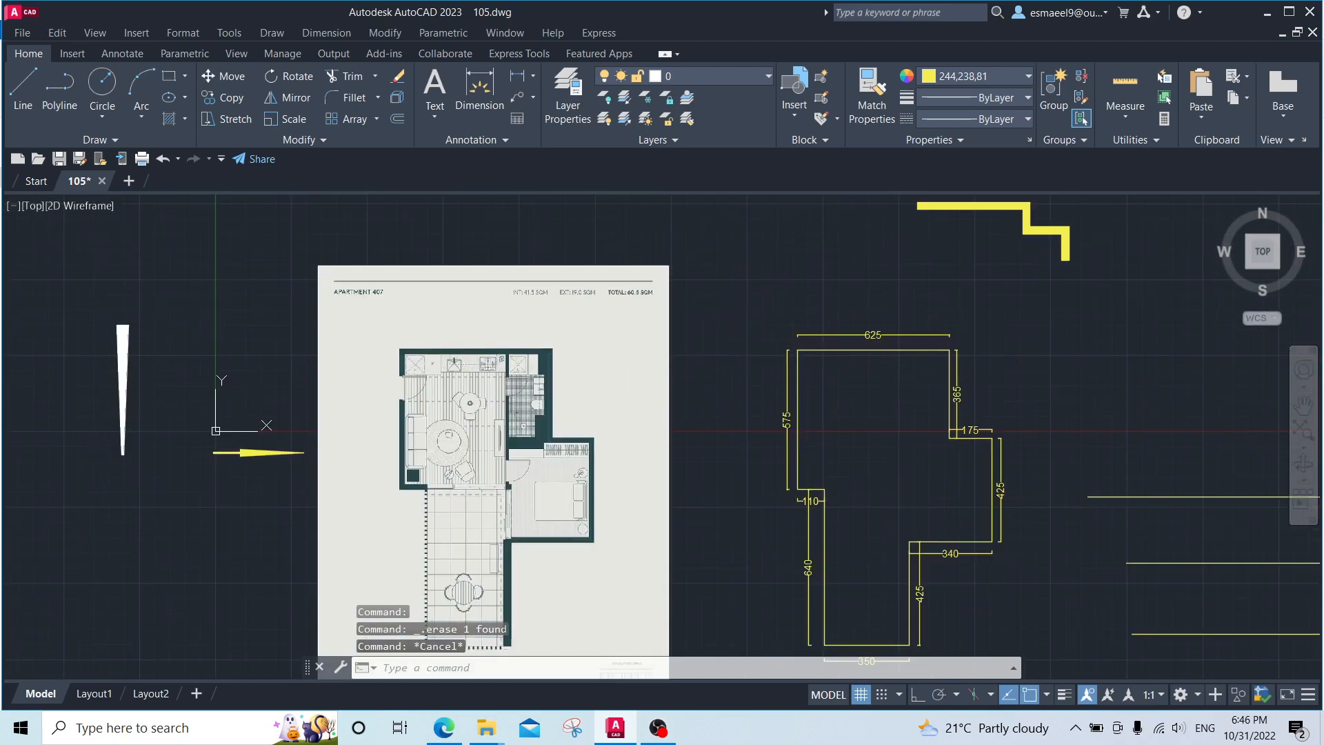
{"action": "middle_click_drag", "start_coordinate": [772, 321], "coordinate": [689, 444]}
{"action": "scroll", "coordinate": [896, 359], "scroll_direction": "up", "scroll_amount": 2}
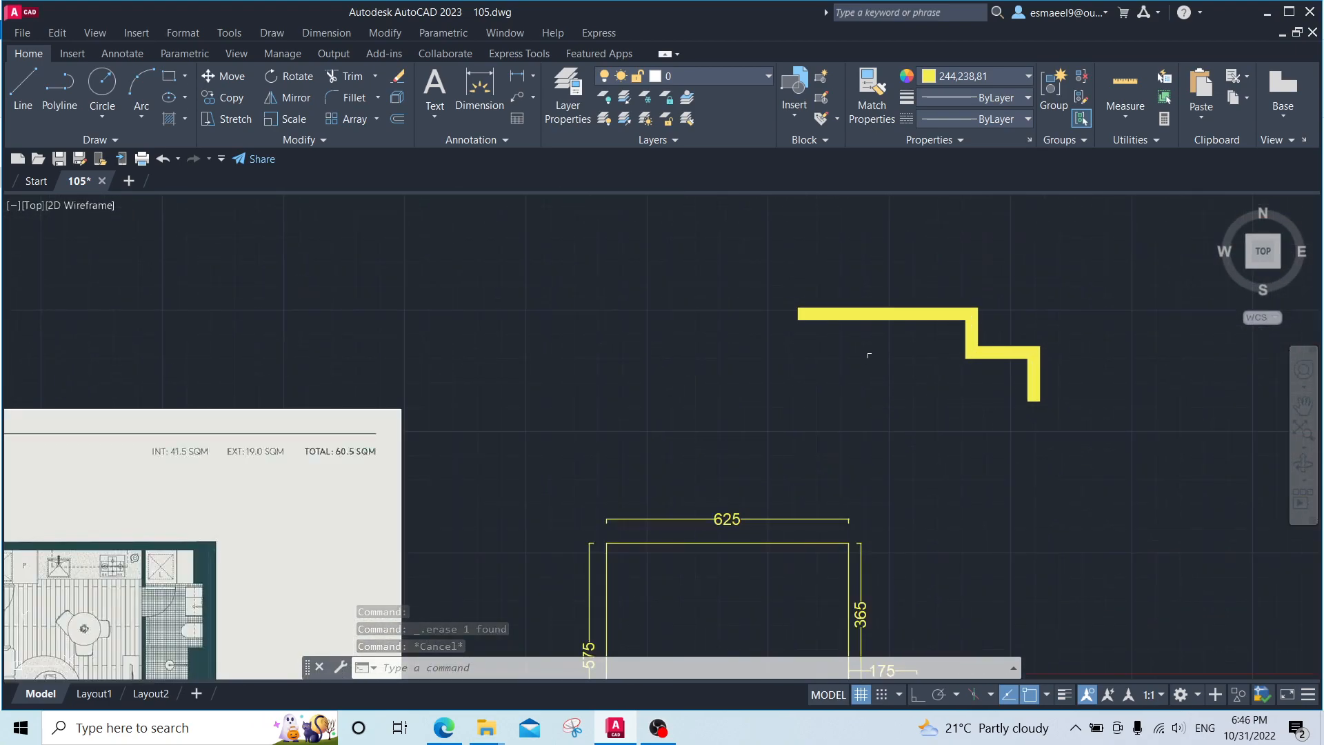
{"action": "middle_click_drag", "start_coordinate": [926, 390], "coordinate": [874, 458]}
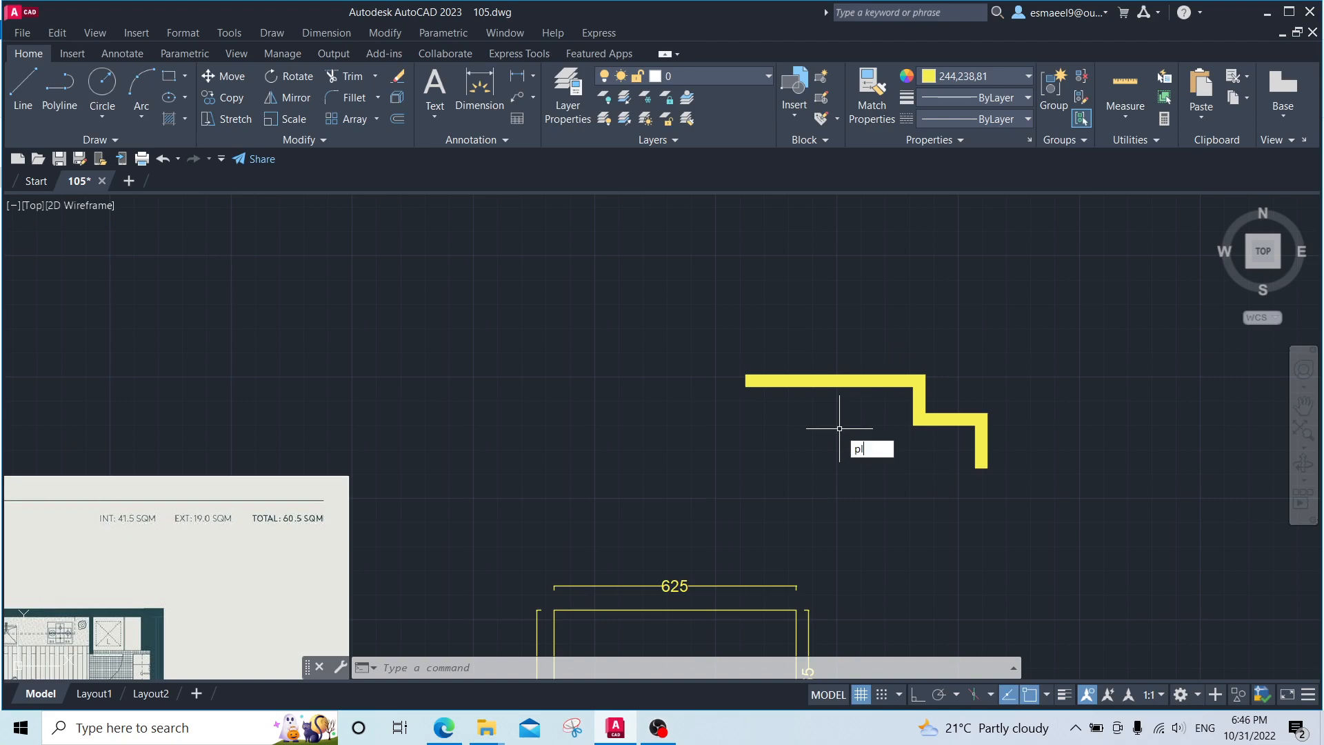
{"action": "key", "text": "Return"}
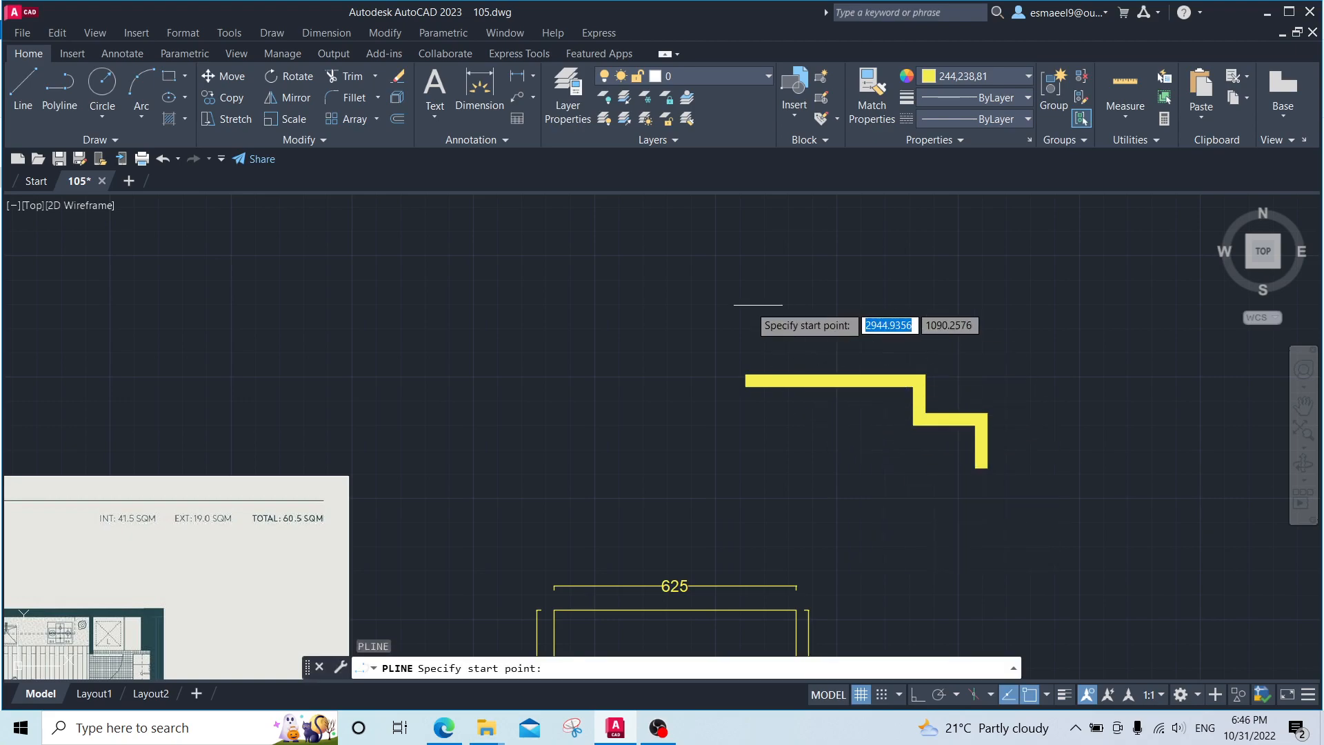
{"action": "left_click", "coordinate": [623, 277]}
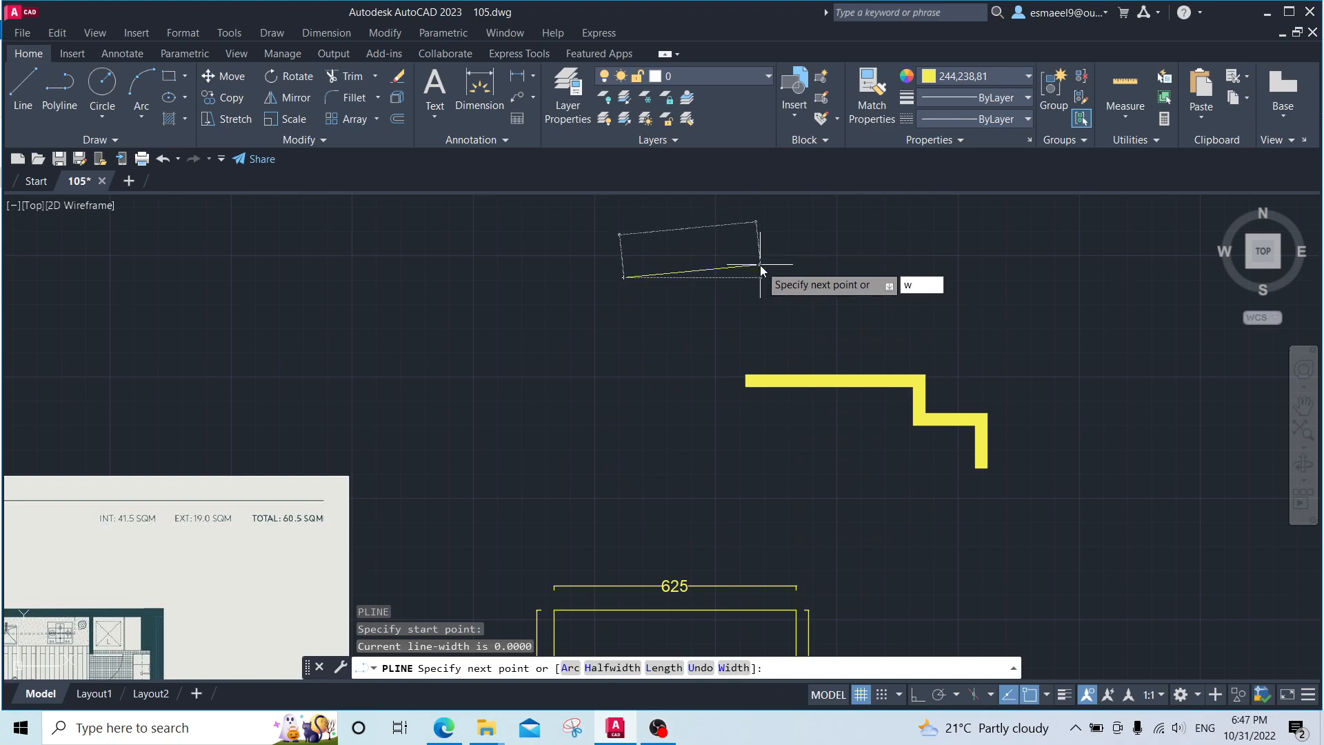
{"action": "key", "text": "Return"}
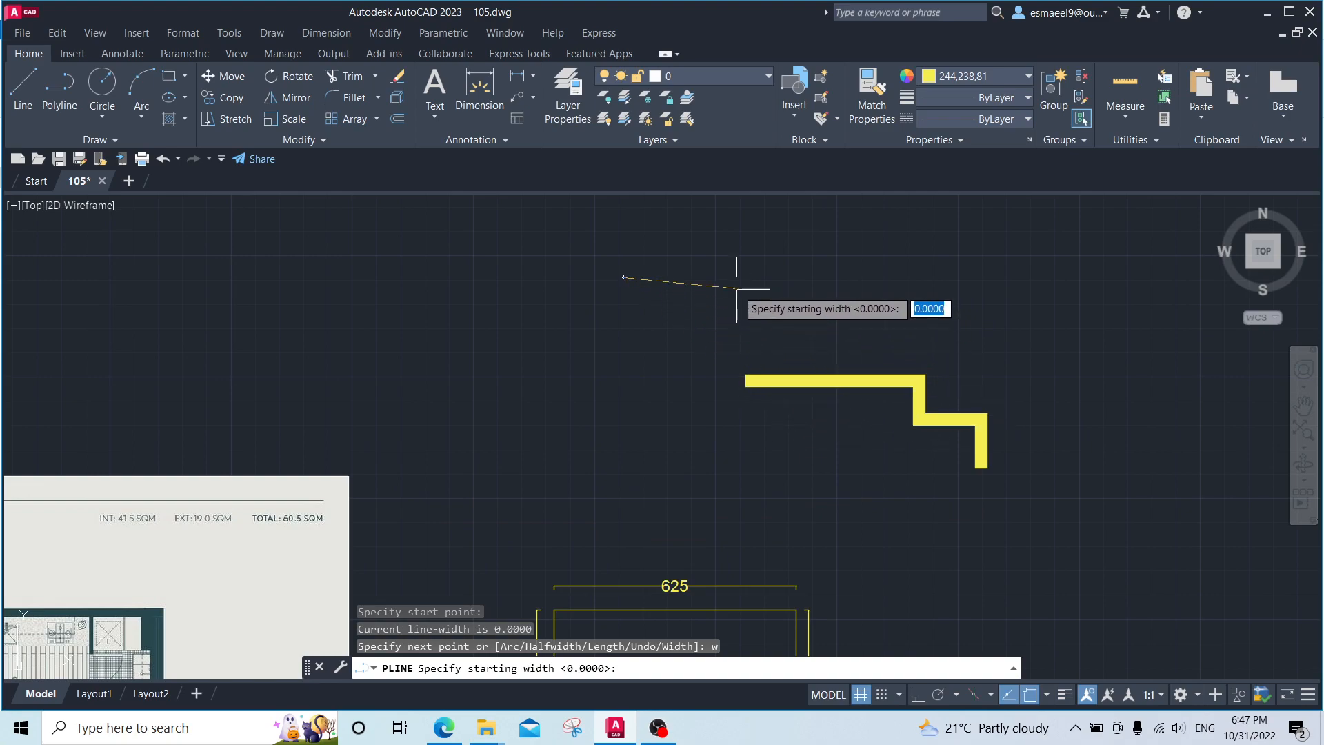
{"action": "type", "text": "30"}
{"action": "key", "text": "Return"}
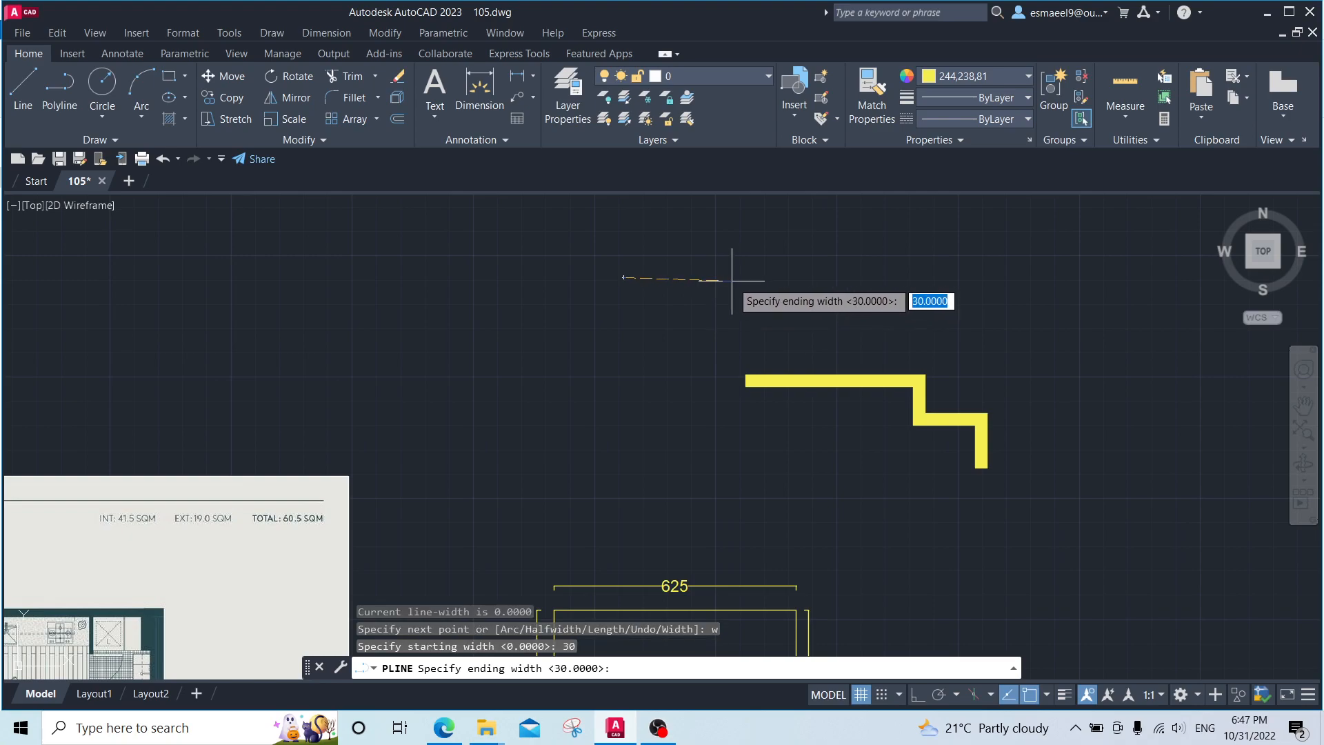
{"action": "type", "text": "30"}
{"action": "key", "text": "Return"}
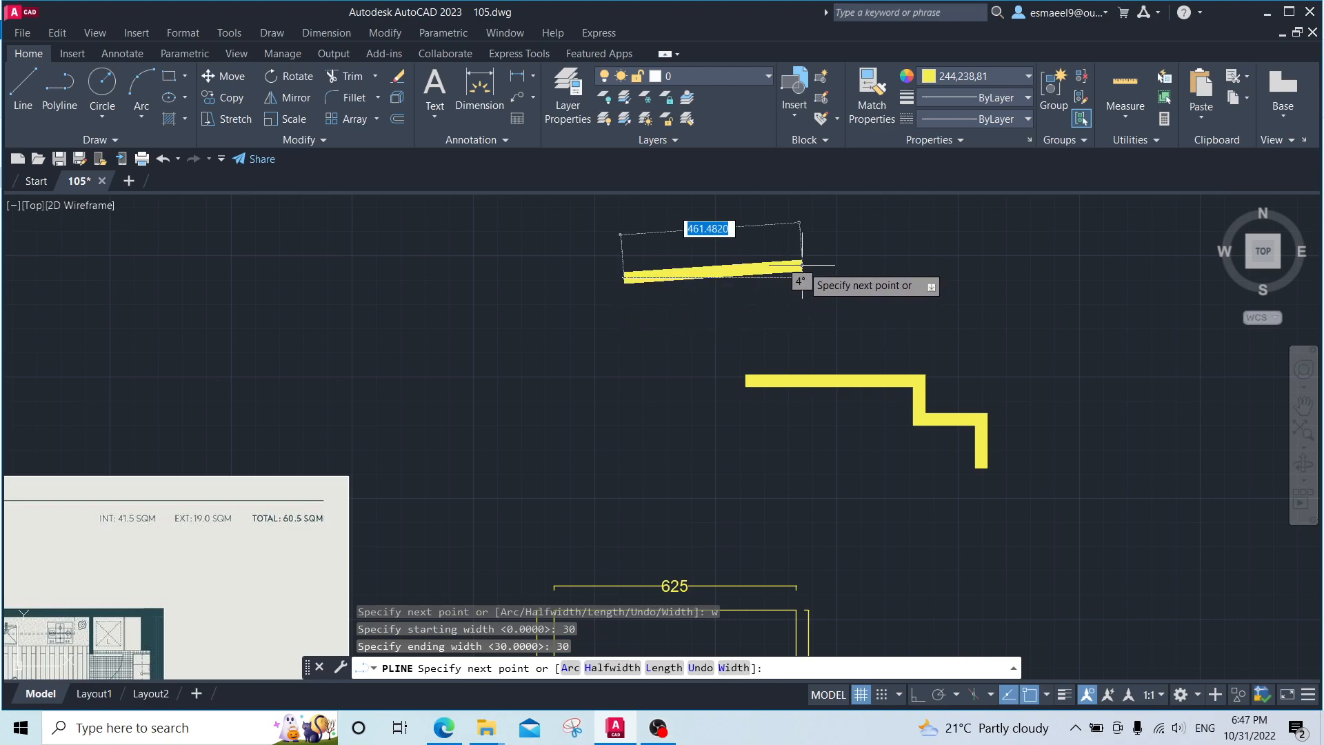
Step: Draw six thick polyline segments with Ortho on, running right, up, left, down, left and up
{"action": "key", "text": "F8"}
{"action": "scroll", "coordinate": [834, 290], "scroll_direction": "down", "scroll_amount": 2}
{"action": "middle_click_drag", "start_coordinate": [808, 283], "coordinate": [642, 354]}
{"action": "left_click", "coordinate": [829, 358]}
{"action": "left_click", "coordinate": [830, 254]}
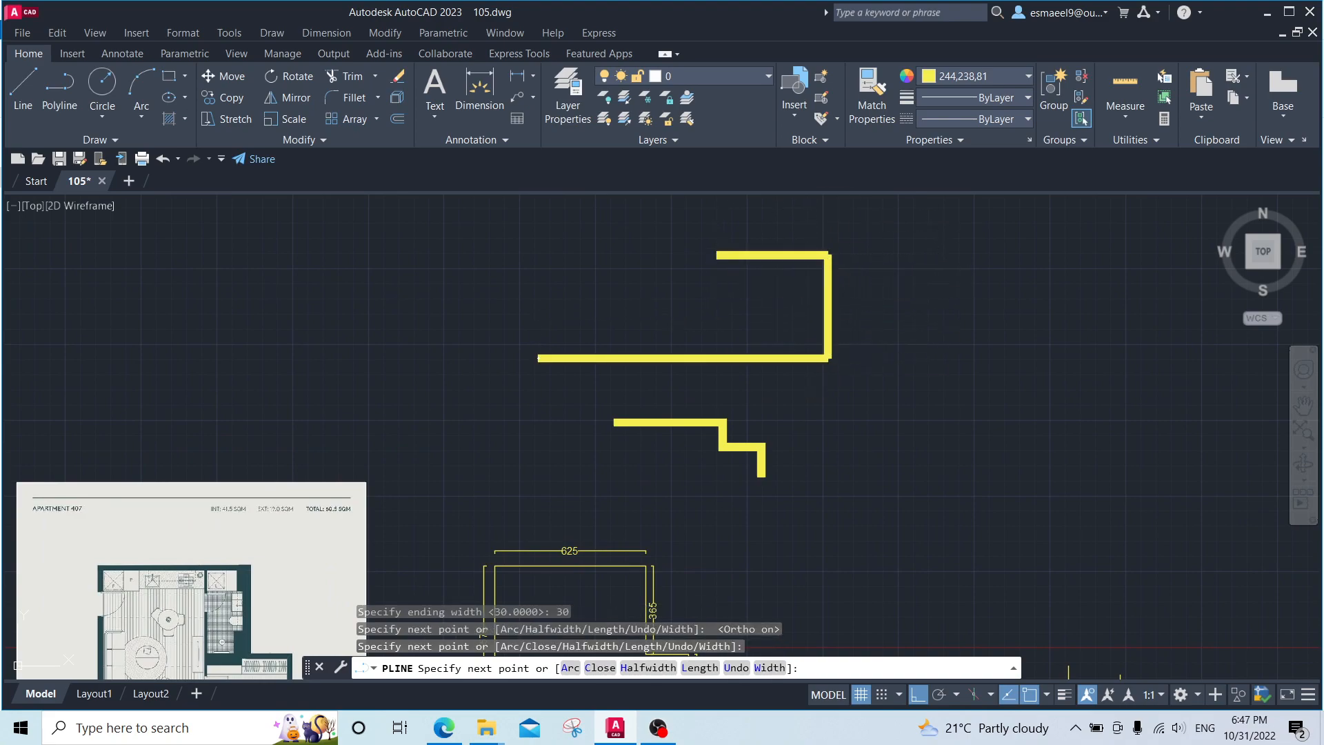
{"action": "left_click", "coordinate": [717, 255]}
{"action": "left_click", "coordinate": [697, 280]}
{"action": "left_click", "coordinate": [610, 263]}
{"action": "scroll", "coordinate": [625, 240], "scroll_direction": "up", "scroll_amount": 3}
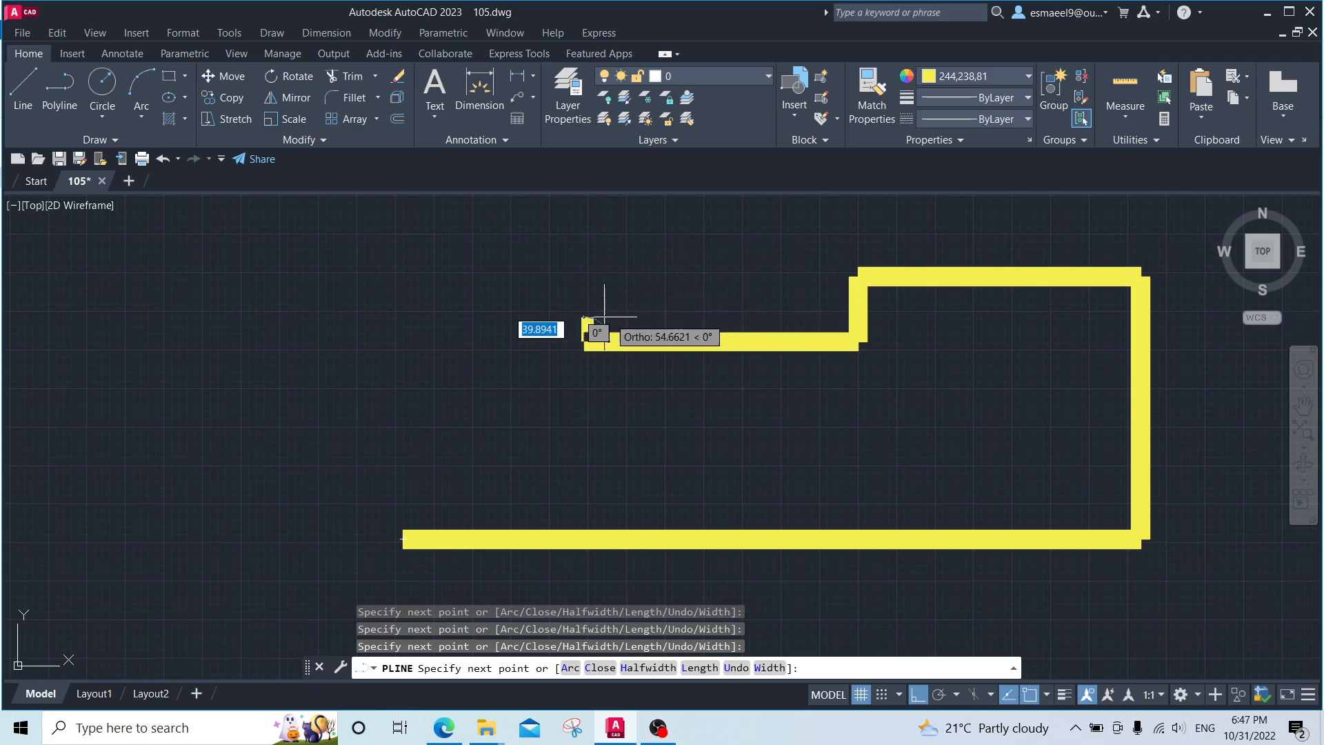
{"action": "middle_click_drag", "start_coordinate": [600, 235], "coordinate": [546, 307]}
{"action": "left_click", "coordinate": [530, 246]}
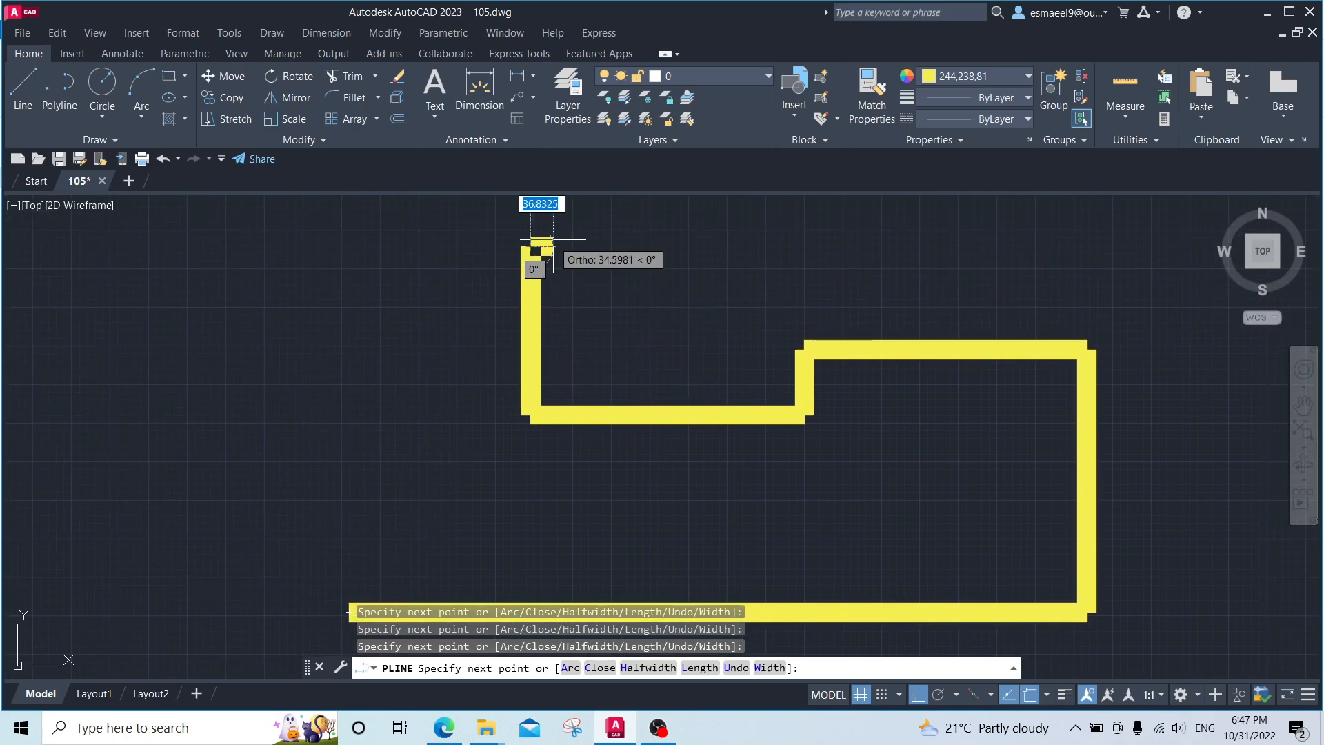
{"action": "key", "text": "Escape"}
Step: Examine the floor plan image up close beside the dimensioned yellow outline
{"action": "scroll", "coordinate": [724, 407], "scroll_direction": "down", "scroll_amount": 6}
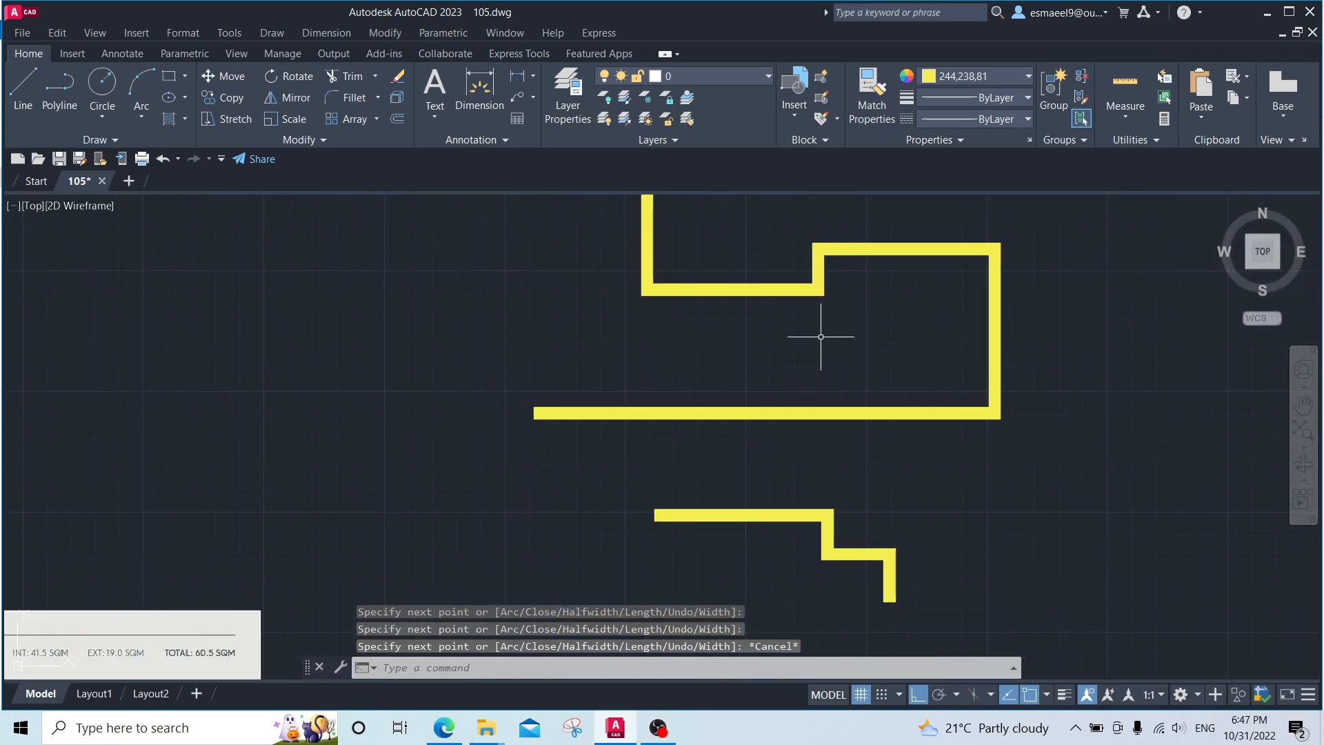
{"action": "scroll", "coordinate": [631, 400], "scroll_direction": "up", "scroll_amount": 5}
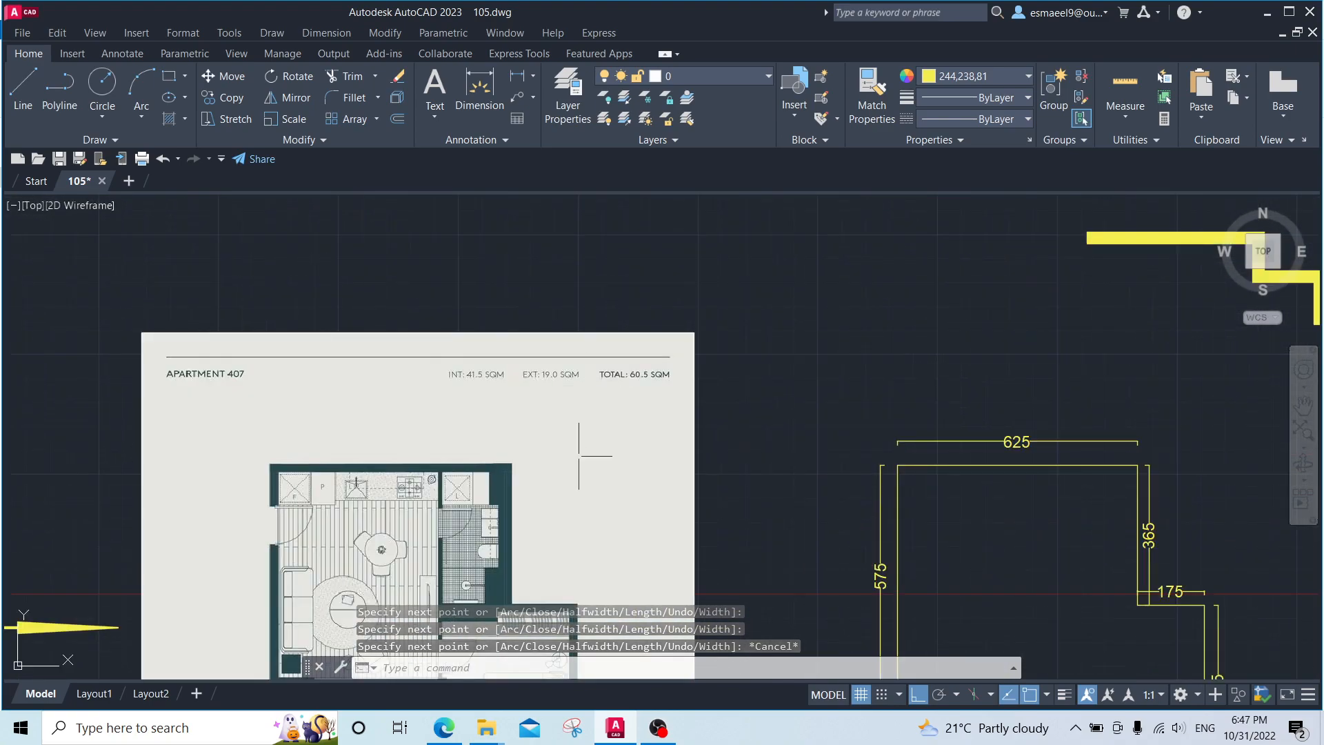
{"action": "scroll", "coordinate": [570, 358], "scroll_direction": "down", "scroll_amount": 2}
{"action": "middle_click_drag", "start_coordinate": [991, 256], "coordinate": [940, 358]}
{"action": "scroll", "coordinate": [674, 398], "scroll_direction": "down", "scroll_amount": 2}
{"action": "middle_click_drag", "start_coordinate": [725, 499], "coordinate": [773, 397]}
{"action": "scroll", "coordinate": [605, 386], "scroll_direction": "up", "scroll_amount": 4}
{"action": "middle_click_drag", "start_coordinate": [446, 528], "coordinate": [479, 499]}
{"action": "scroll", "coordinate": [479, 499], "scroll_direction": "up", "scroll_amount": 2}
{"action": "scroll", "coordinate": [595, 417], "scroll_direction": "down", "scroll_amount": 4}
{"action": "mouse_move", "coordinate": [594, 417]}
{"action": "middle_mouse_down"}
{"action": "mouse_move", "coordinate": [681, 407]}
{"action": "mouse_move", "coordinate": [786, 371]}
{"action": "middle_mouse_up"}
Step: Draw an upright rectangle in the empty area left of the floor plan image, below the white and yellow arrows
{"action": "key", "text": "Escape"}
{"action": "type", "text": "rec"}
{"action": "key", "text": "Return"}
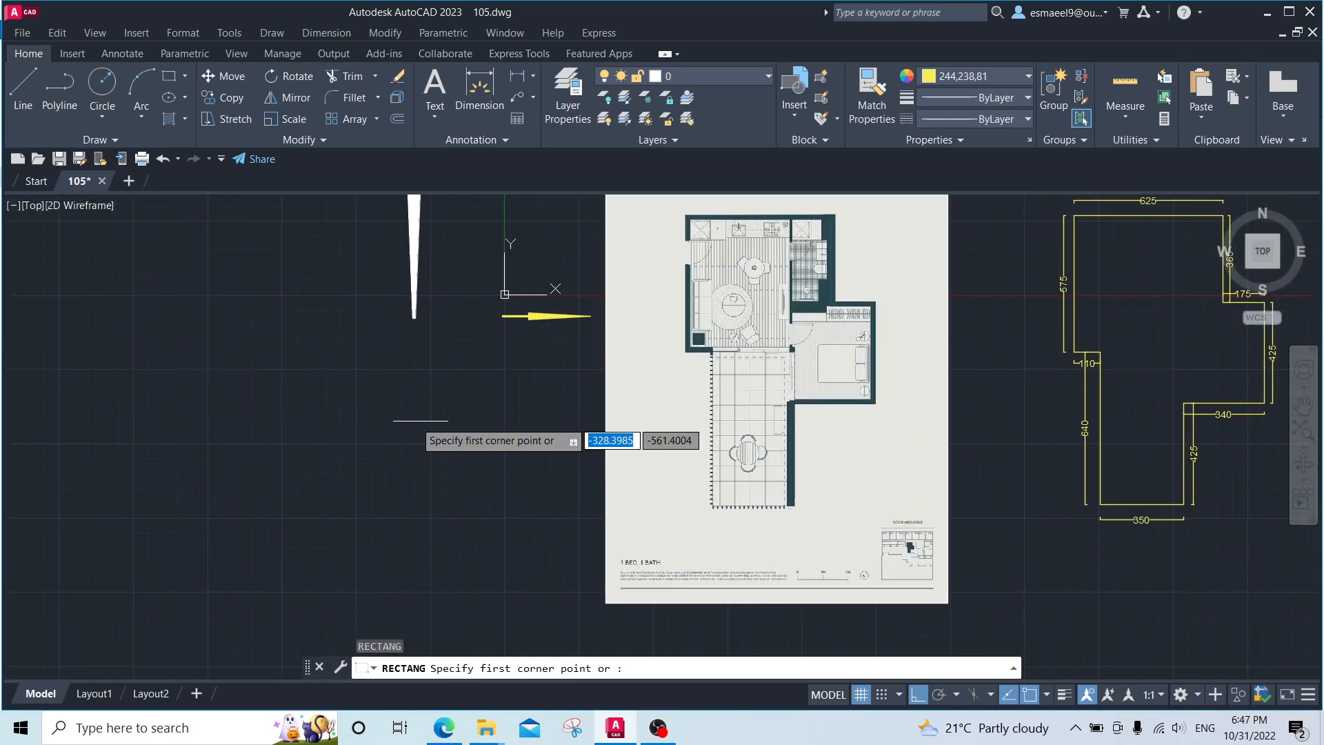
{"action": "left_click", "coordinate": [393, 399]}
{"action": "left_click", "coordinate": [539, 601]}
{"action": "key", "text": "Escape"}
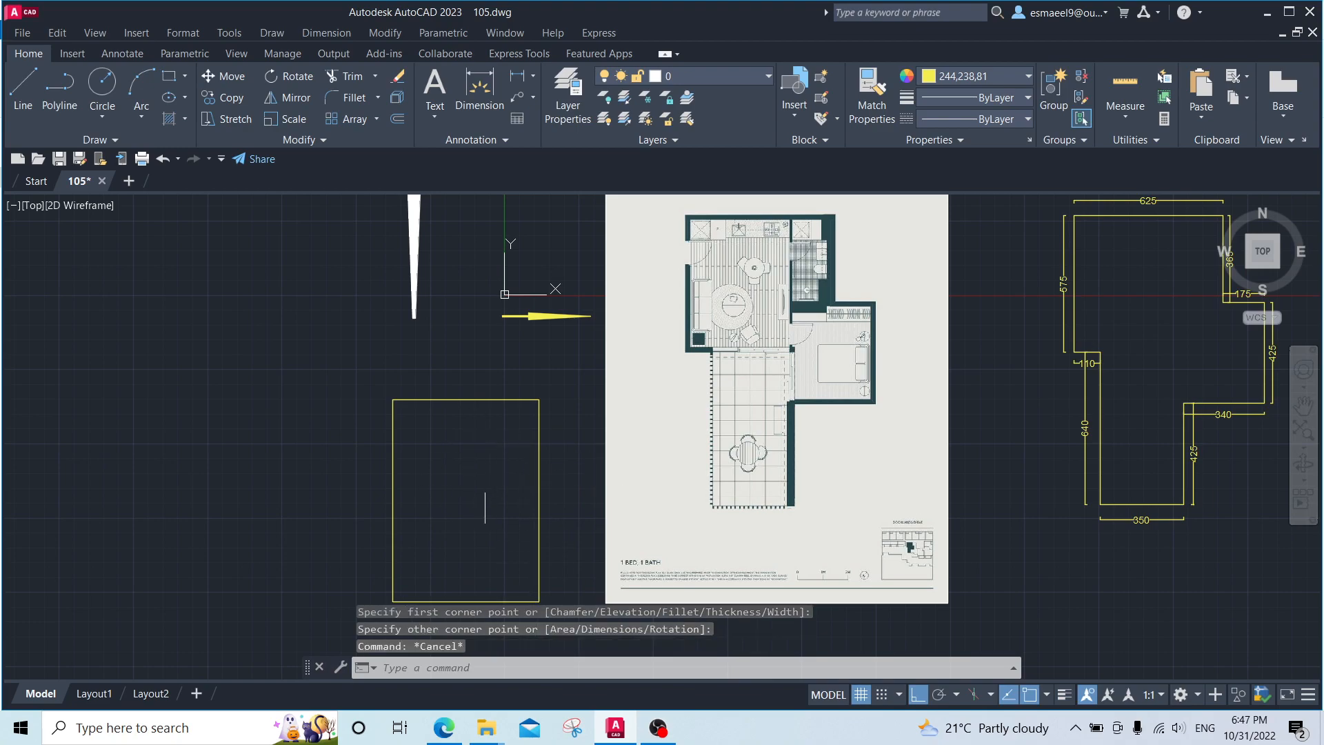
Step: Hatch the inside of the new rectangle with the ANSI31 pattern at scale 1
{"action": "scroll", "coordinate": [758, 414], "scroll_direction": "up", "scroll_amount": 2}
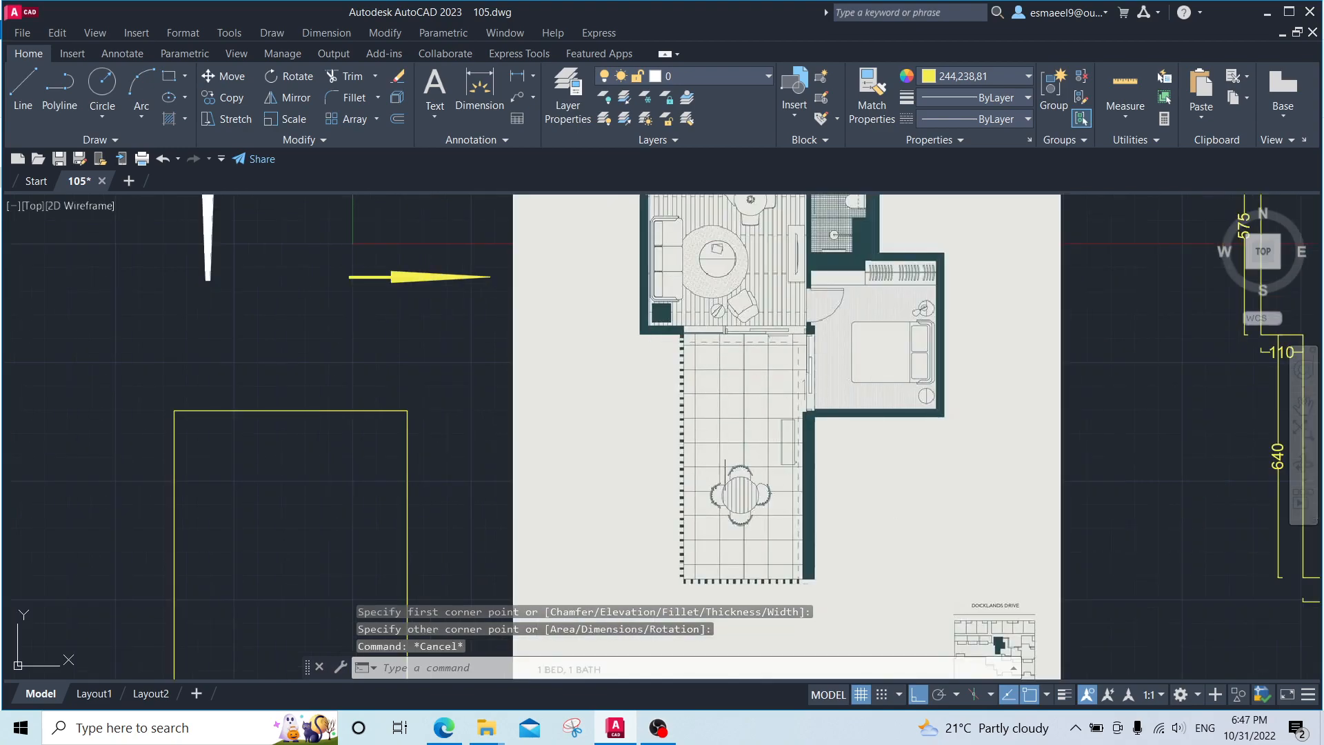
{"action": "middle_click_drag", "start_coordinate": [571, 489], "coordinate": [670, 421]}
{"action": "middle_click_drag", "start_coordinate": [454, 439], "coordinate": [527, 411]}
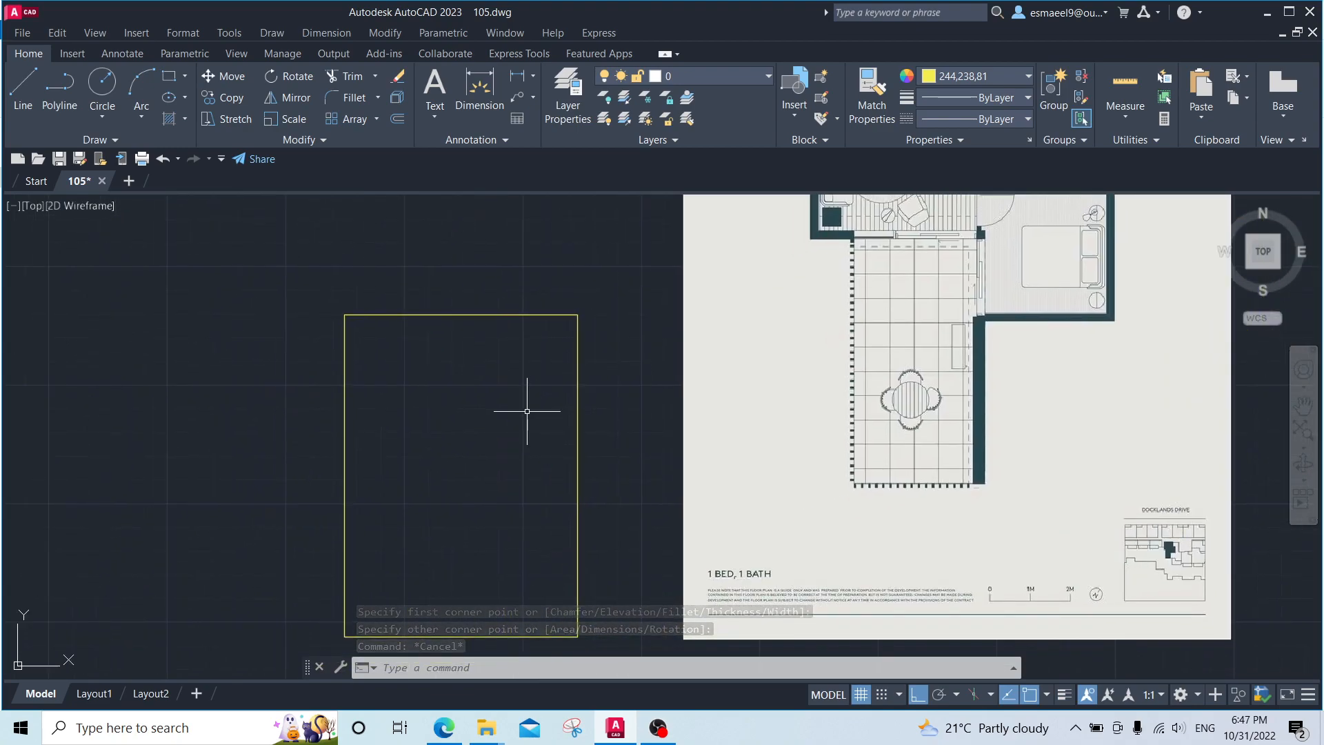
{"action": "type", "text": "H"}
{"action": "key", "text": "Return"}
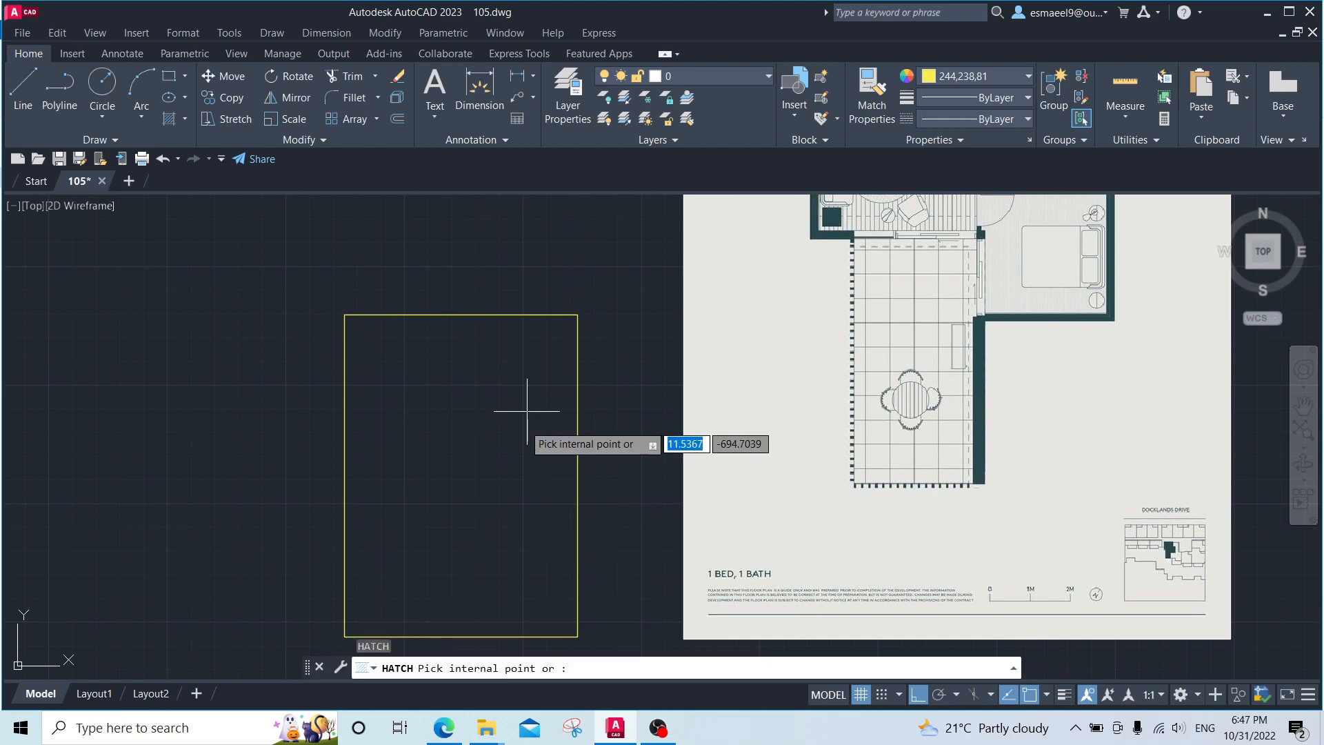
{"action": "left_click", "coordinate": [442, 409]}
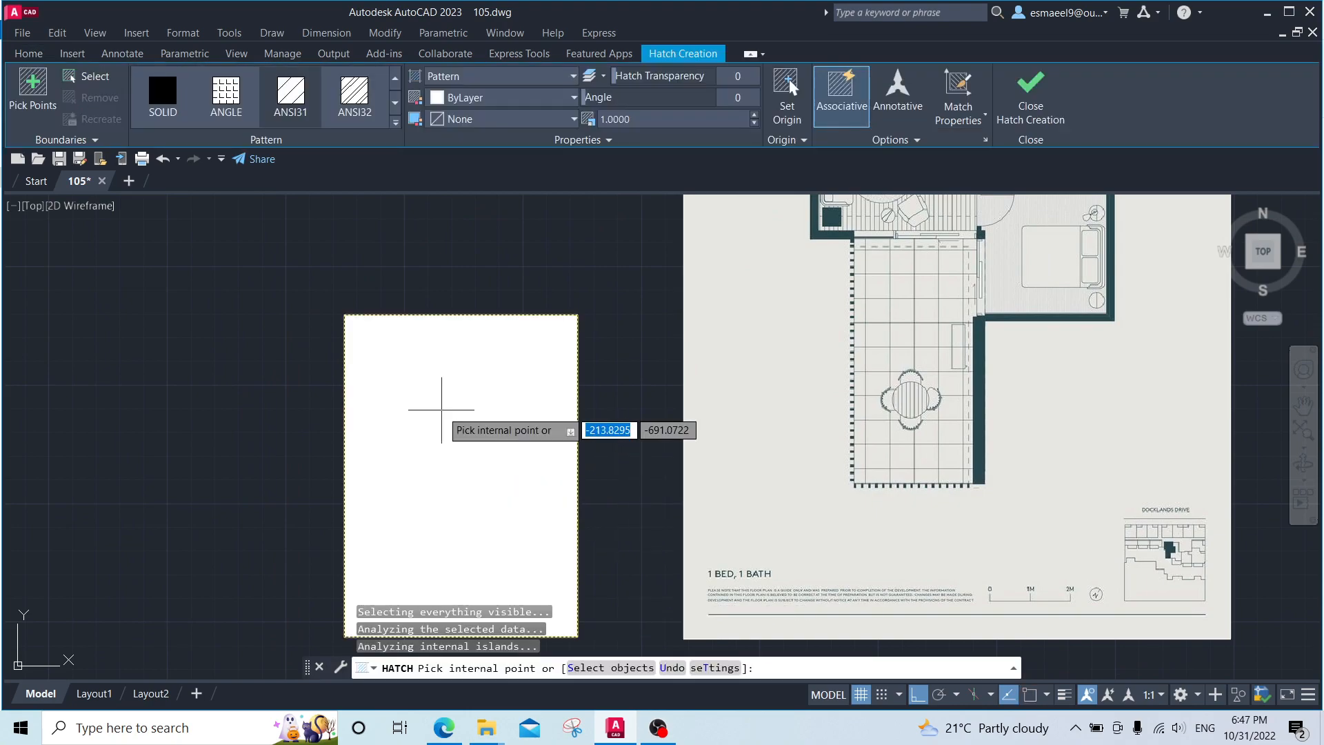
{"action": "key", "text": "Escape"}
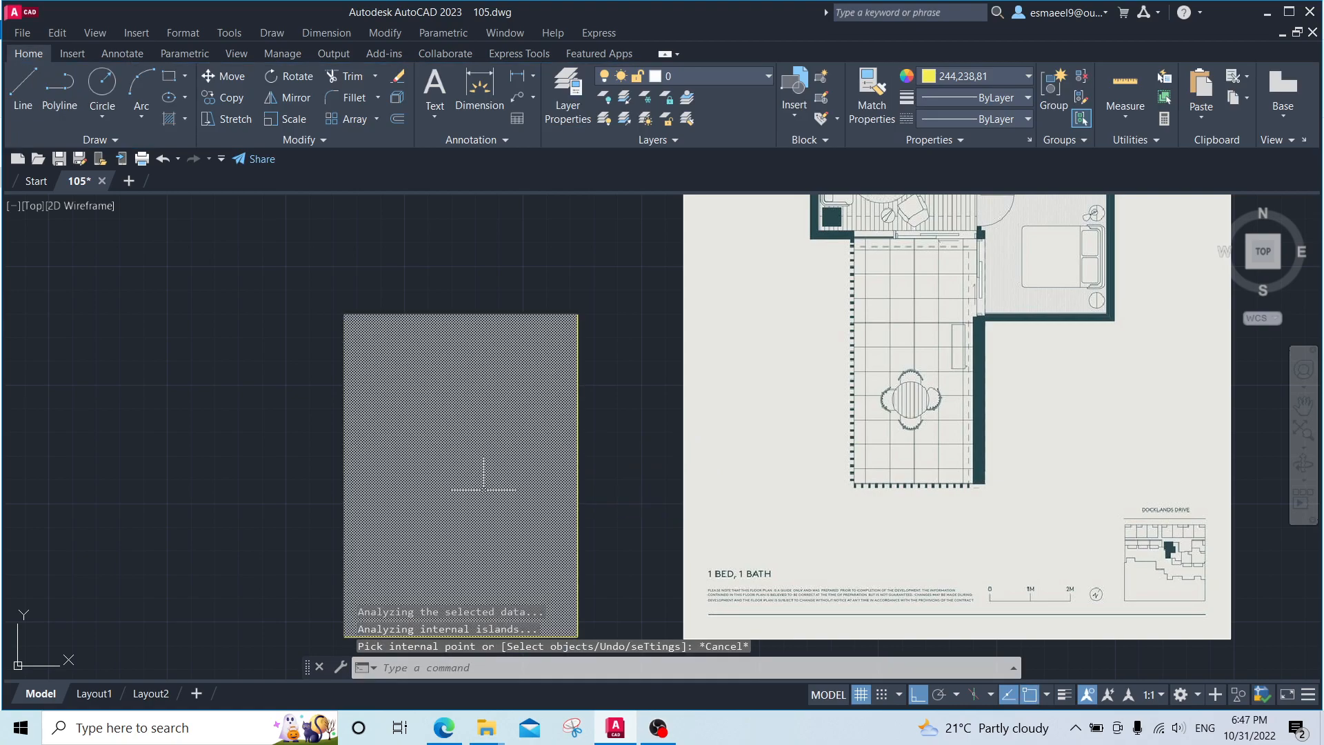
Step: Change the hatch in the rectangle from ANSI31 to the NET pattern
{"action": "left_click", "coordinate": [474, 443]}
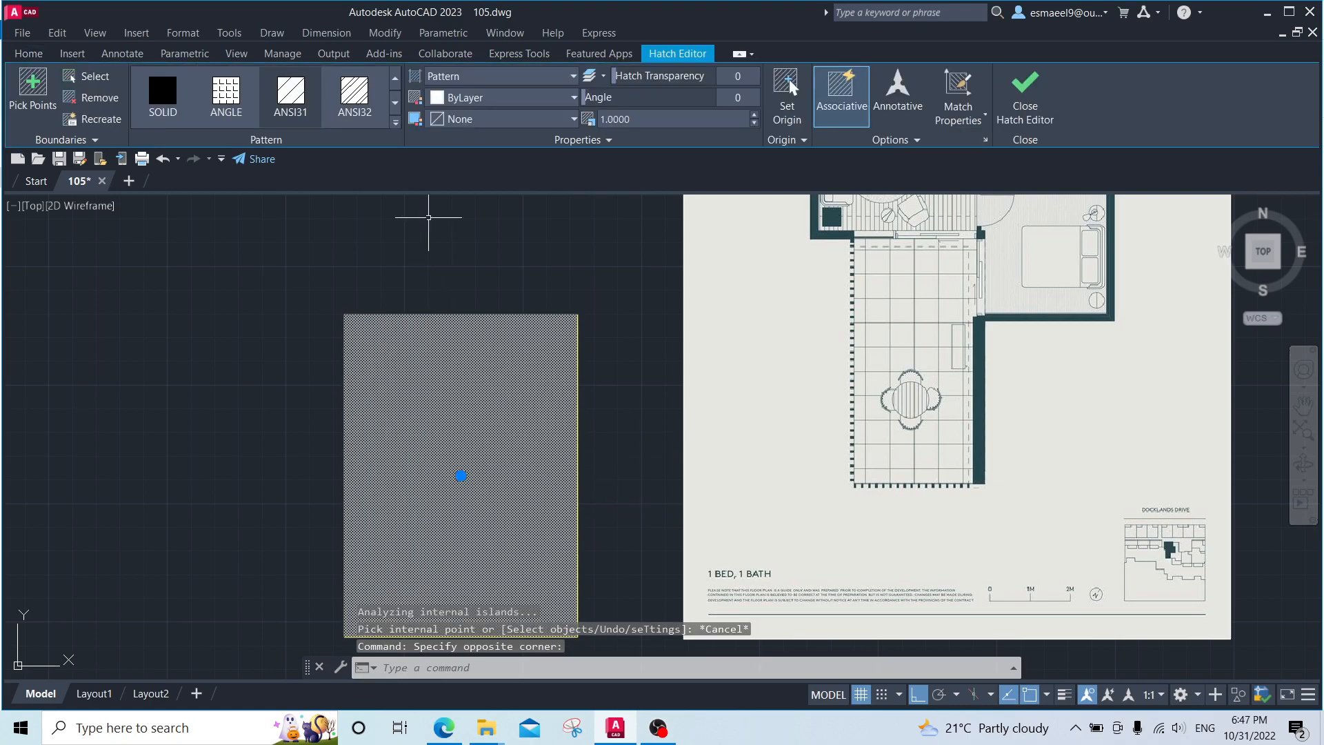
{"action": "left_click", "coordinate": [396, 123]}
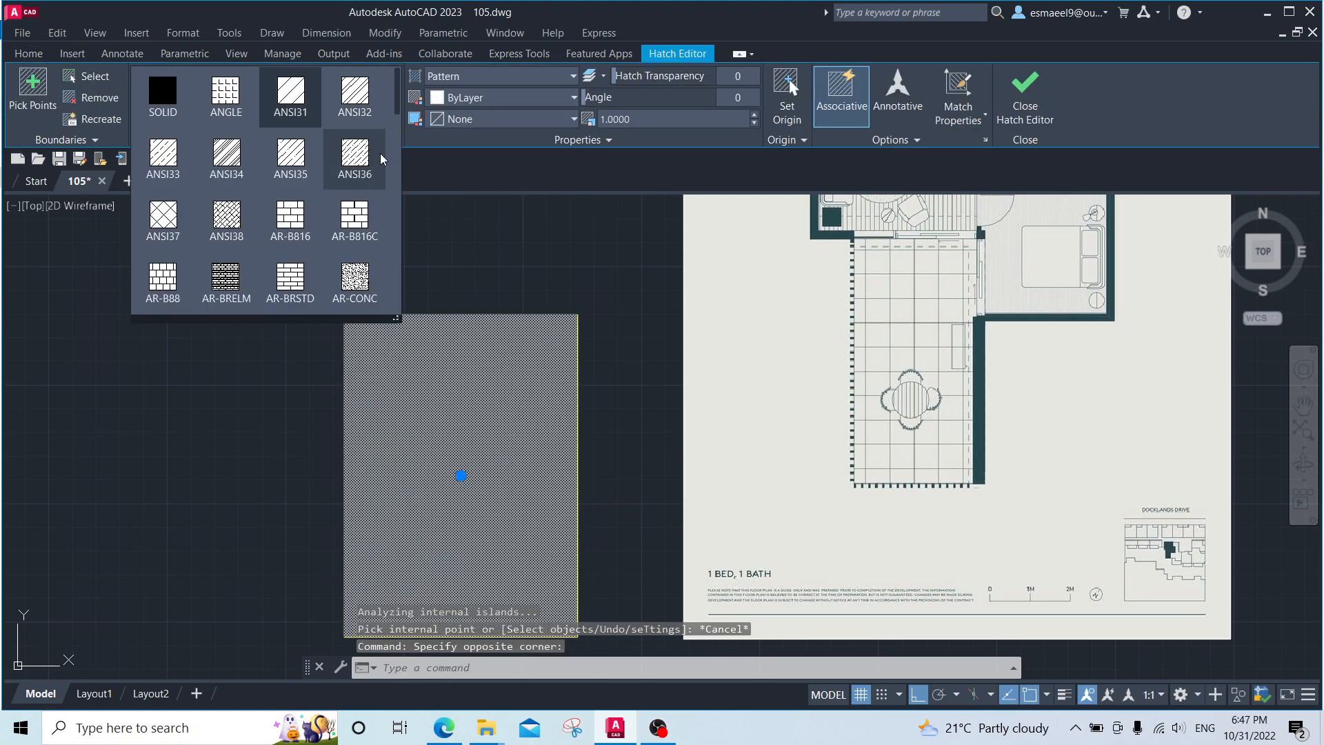
{"action": "left_click", "coordinate": [341, 221]}
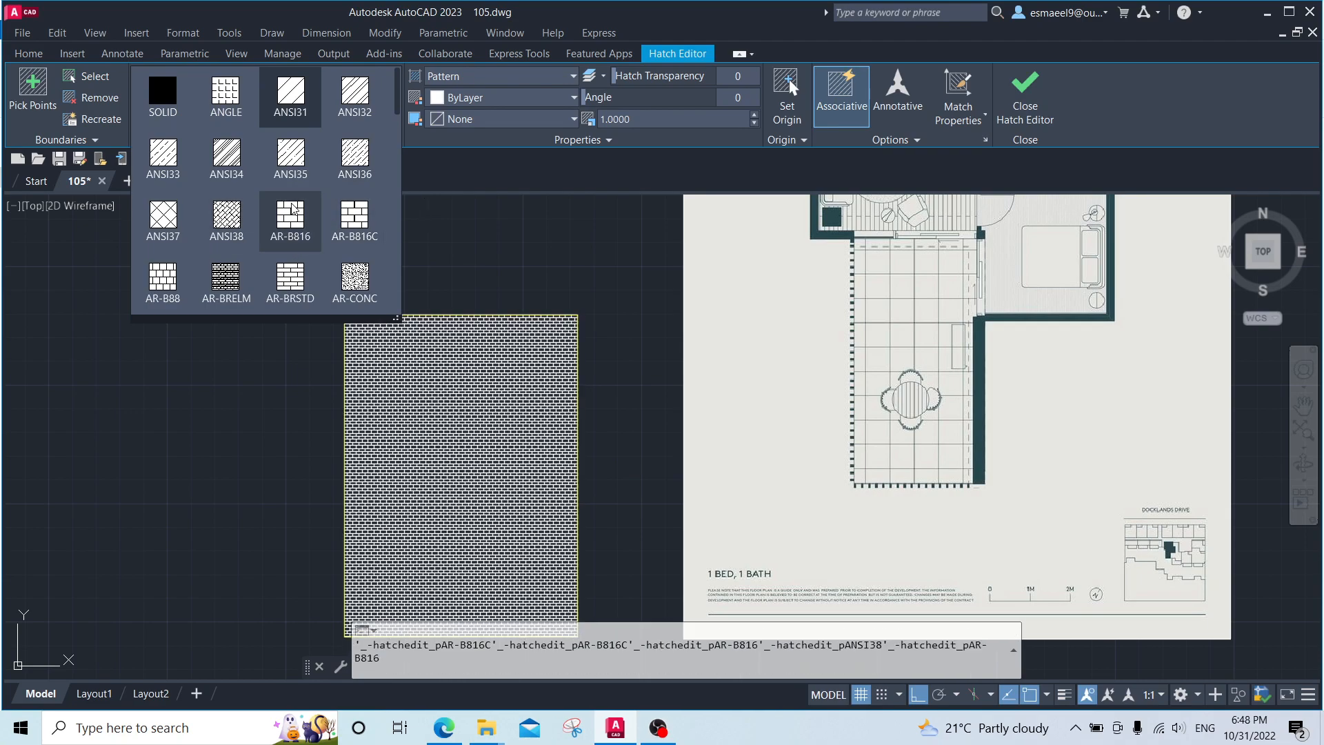
{"action": "scroll", "coordinate": [293, 209], "scroll_direction": "down", "scroll_amount": 3}
{"action": "scroll", "coordinate": [294, 209], "scroll_direction": "down", "scroll_amount": 4}
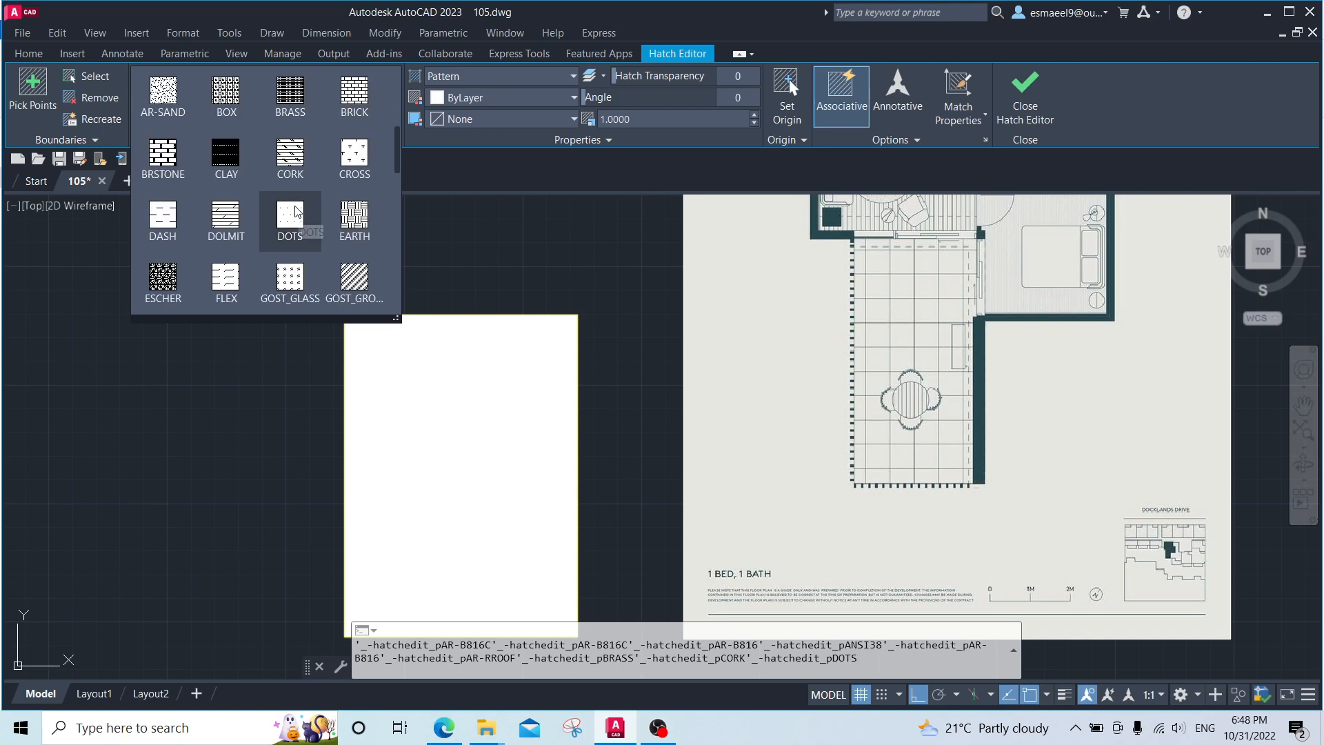
{"action": "scroll", "coordinate": [295, 213], "scroll_direction": "down", "scroll_amount": 4}
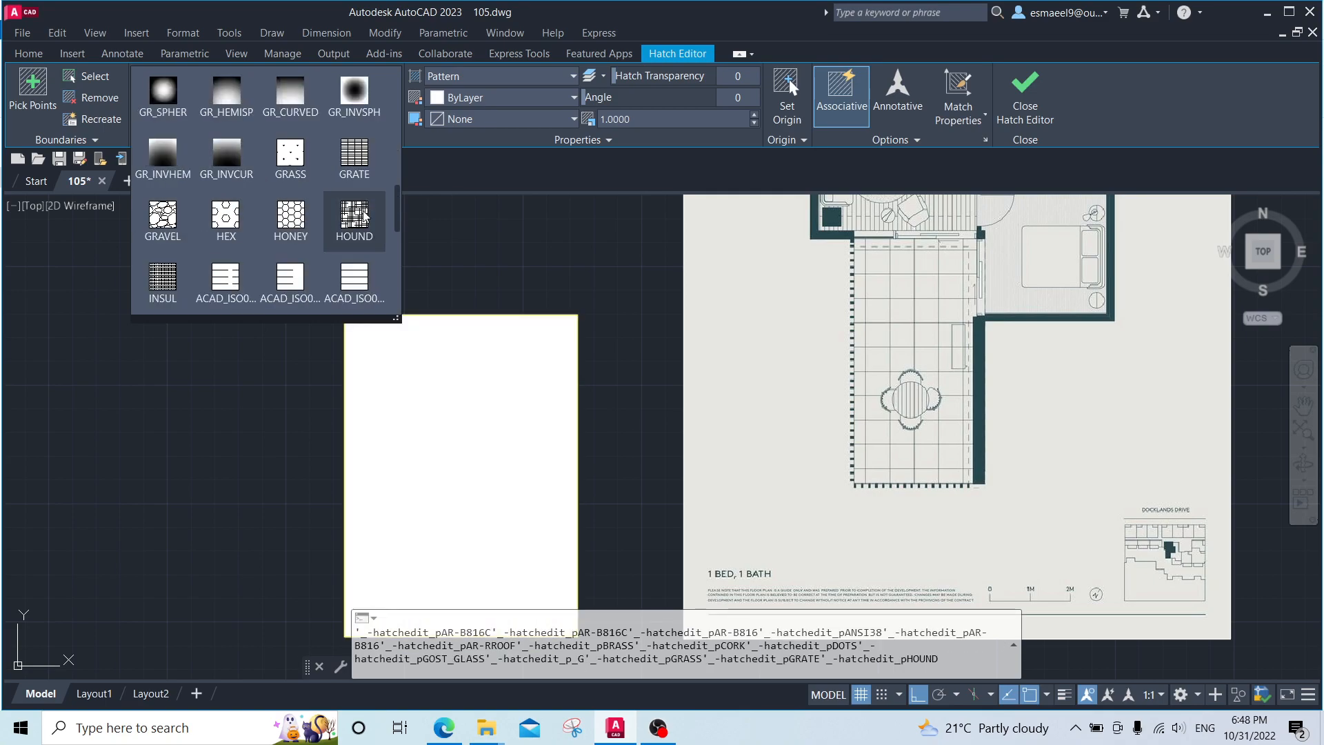
{"action": "scroll", "coordinate": [367, 295], "scroll_direction": "down", "scroll_amount": 6}
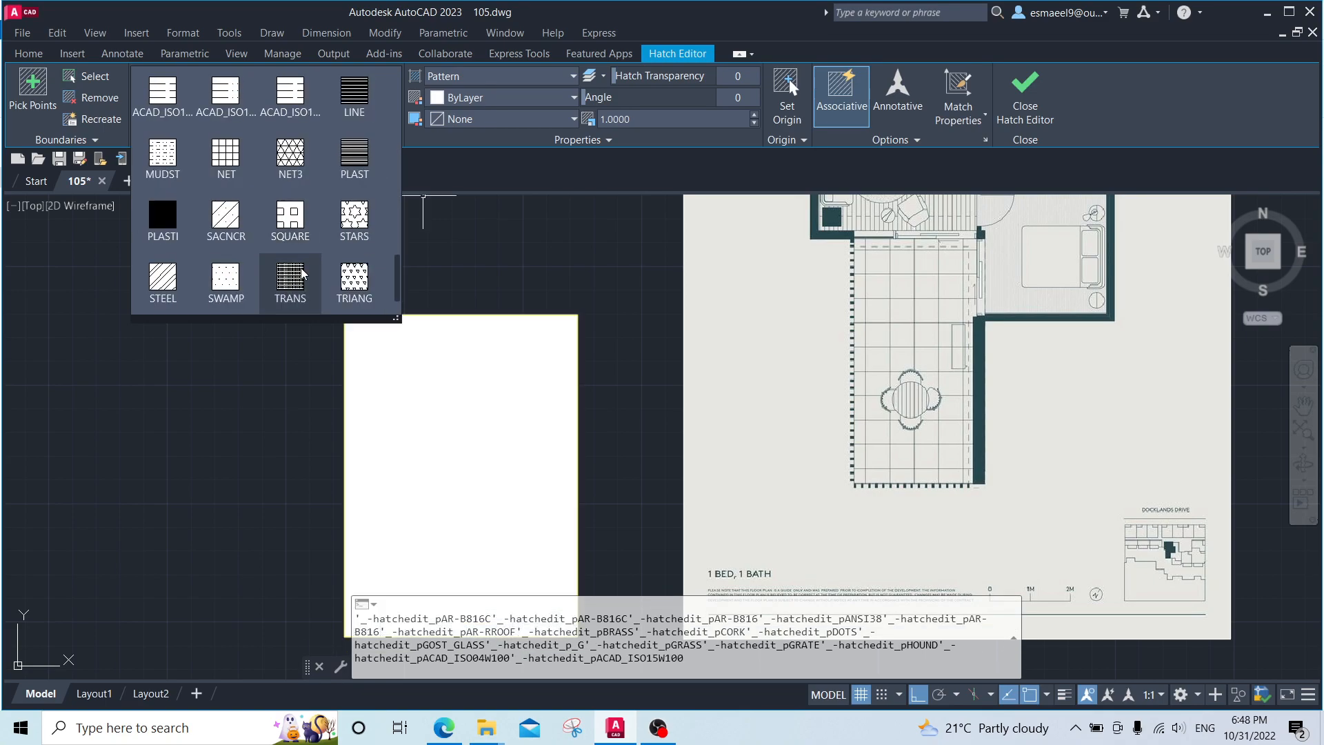
{"action": "left_click", "coordinate": [220, 162]}
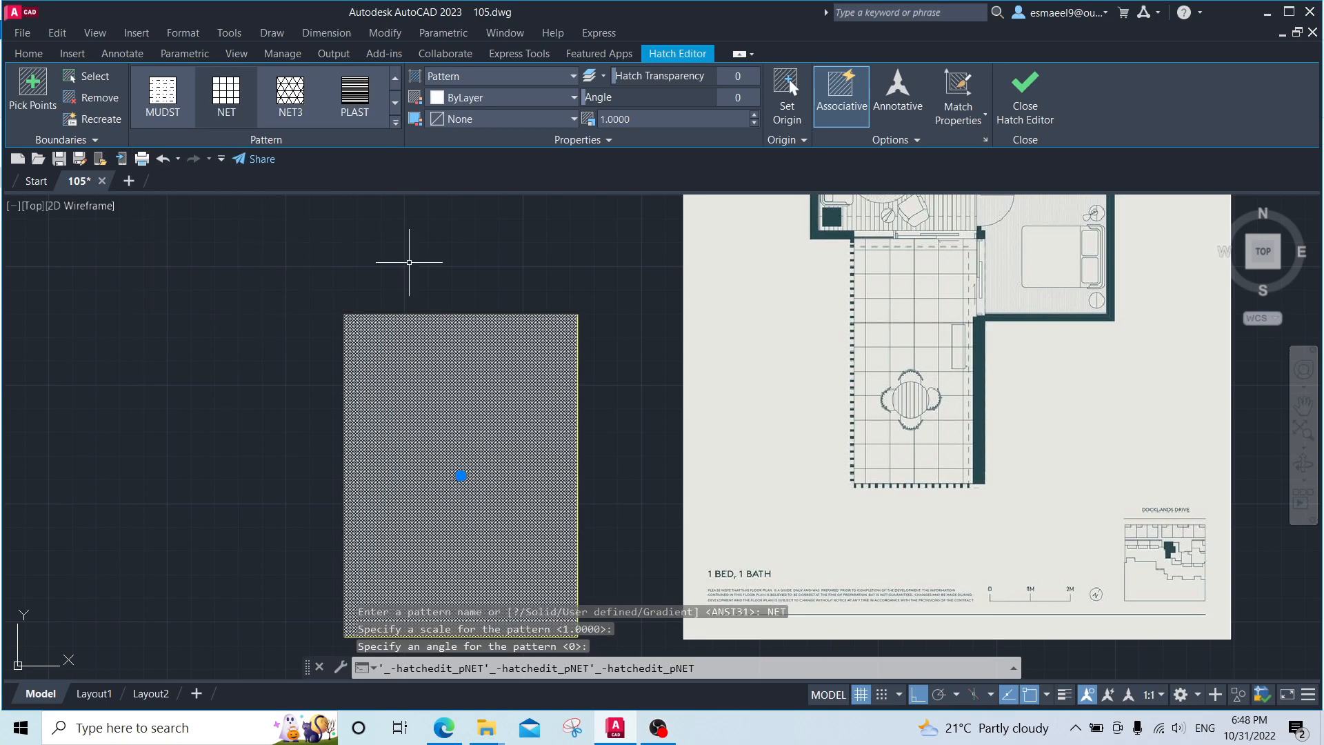
{"action": "key", "text": "Escape"}
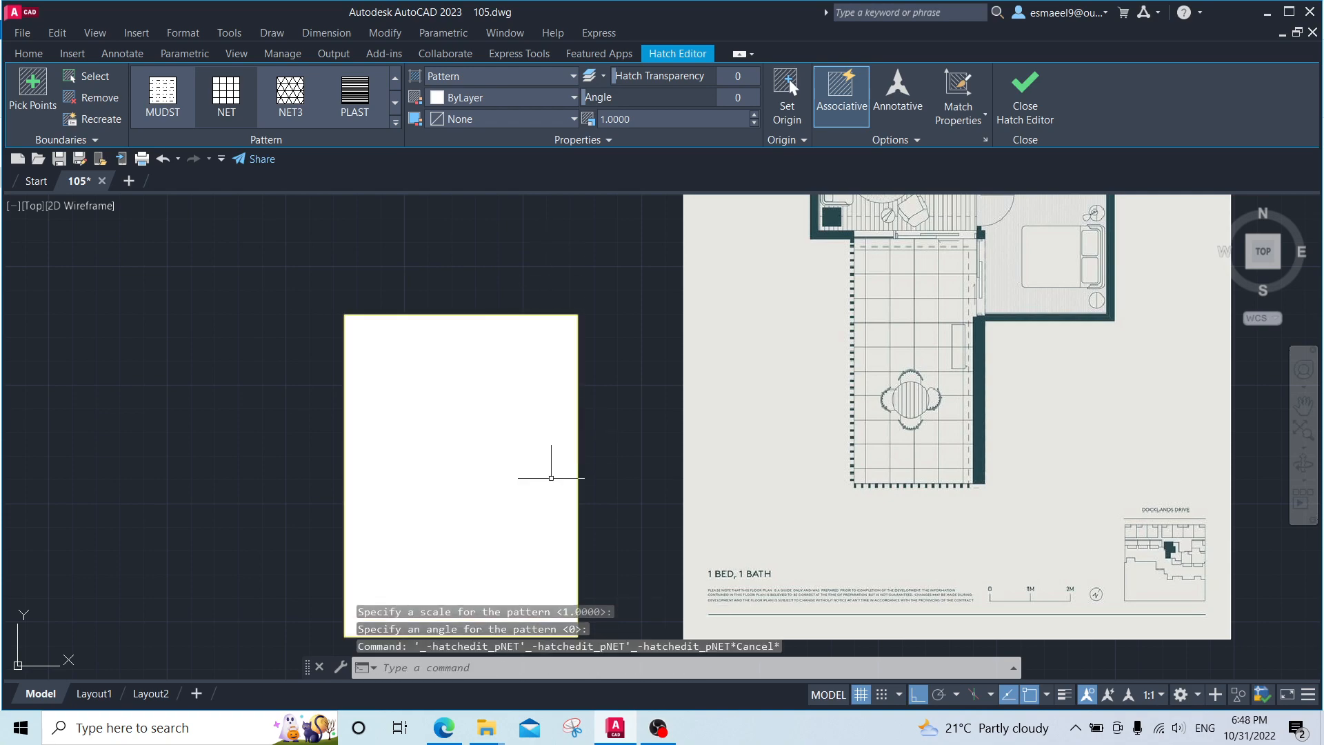
Step: Set the scale of the rectangle's NET hatch to 10
{"action": "left_click", "coordinate": [501, 464]}
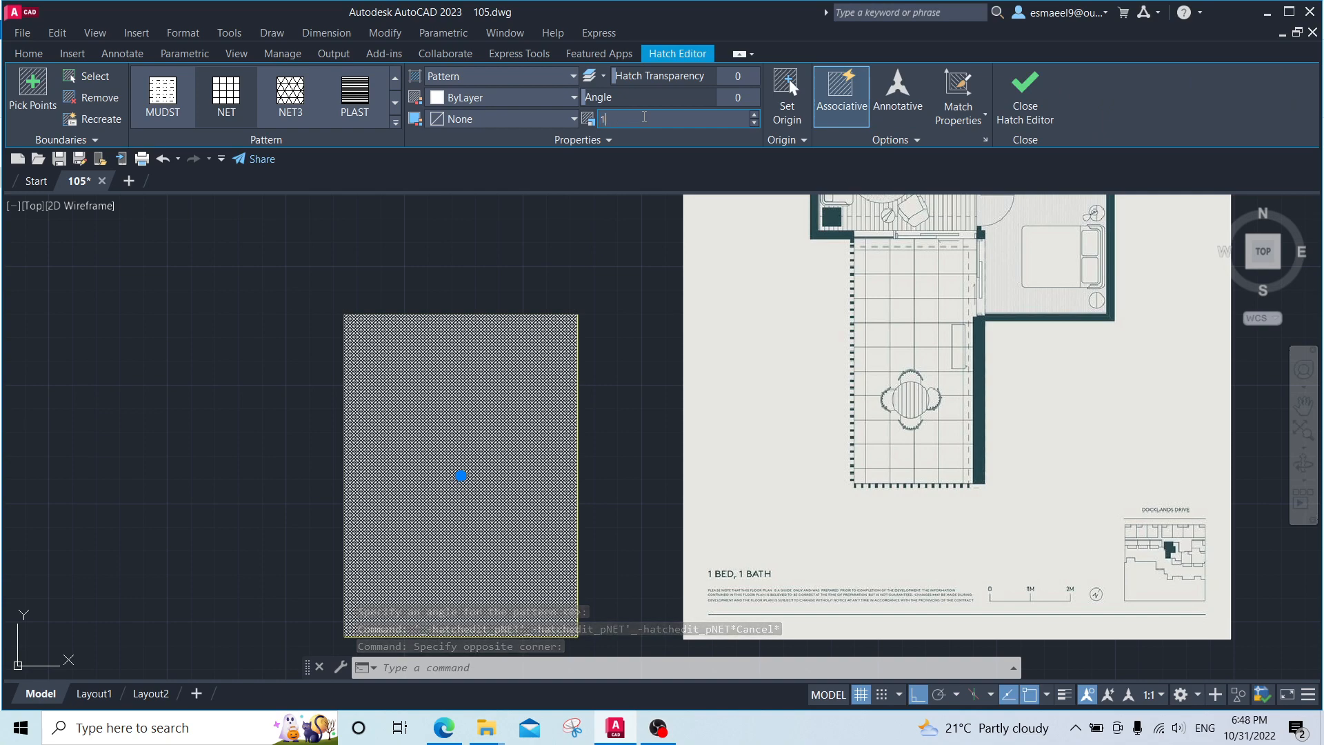
{"action": "key", "text": "Return"}
{"action": "key", "text": "Escape"}
Step: Increase the scale of the rectangle's NET hatch to 100
{"action": "left_click", "coordinate": [512, 391]}
{"action": "left_click", "coordinate": [673, 120]}
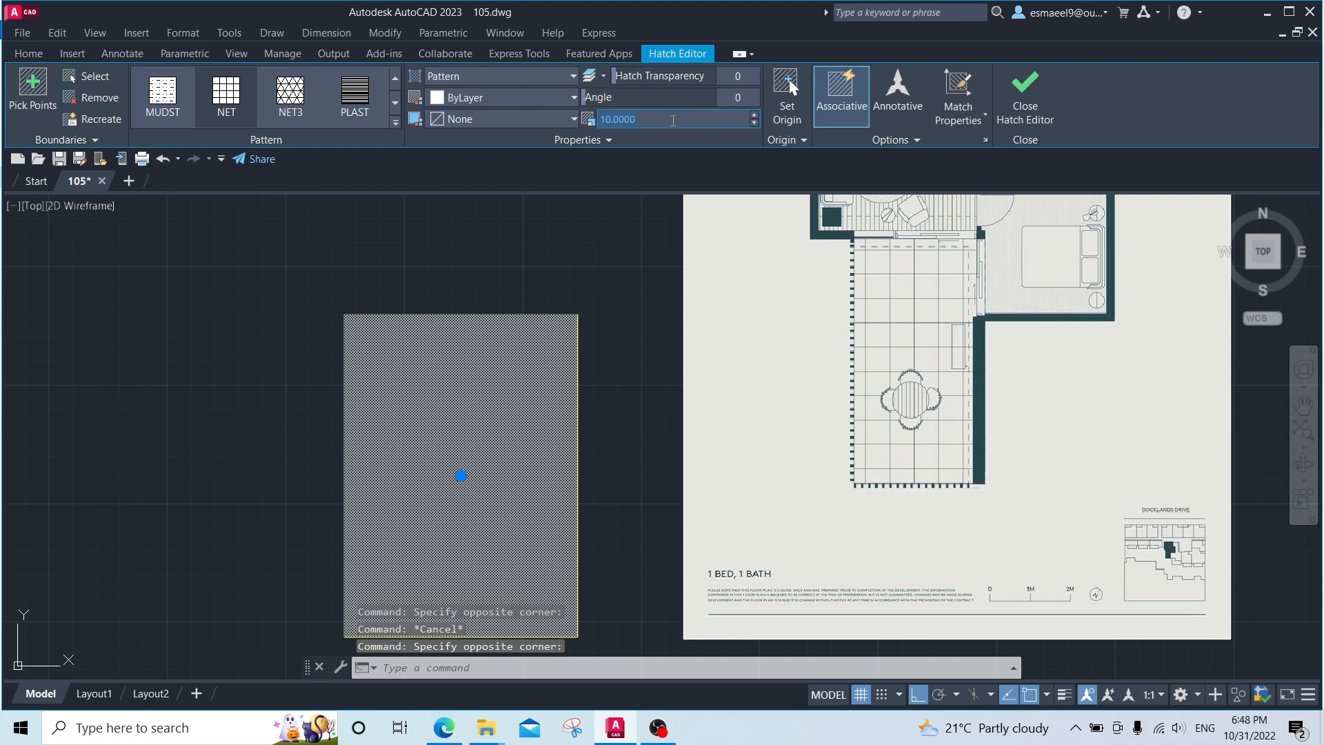
{"action": "type", "text": "0"}
{"action": "key", "text": "Return"}
{"action": "key", "text": "Escape"}
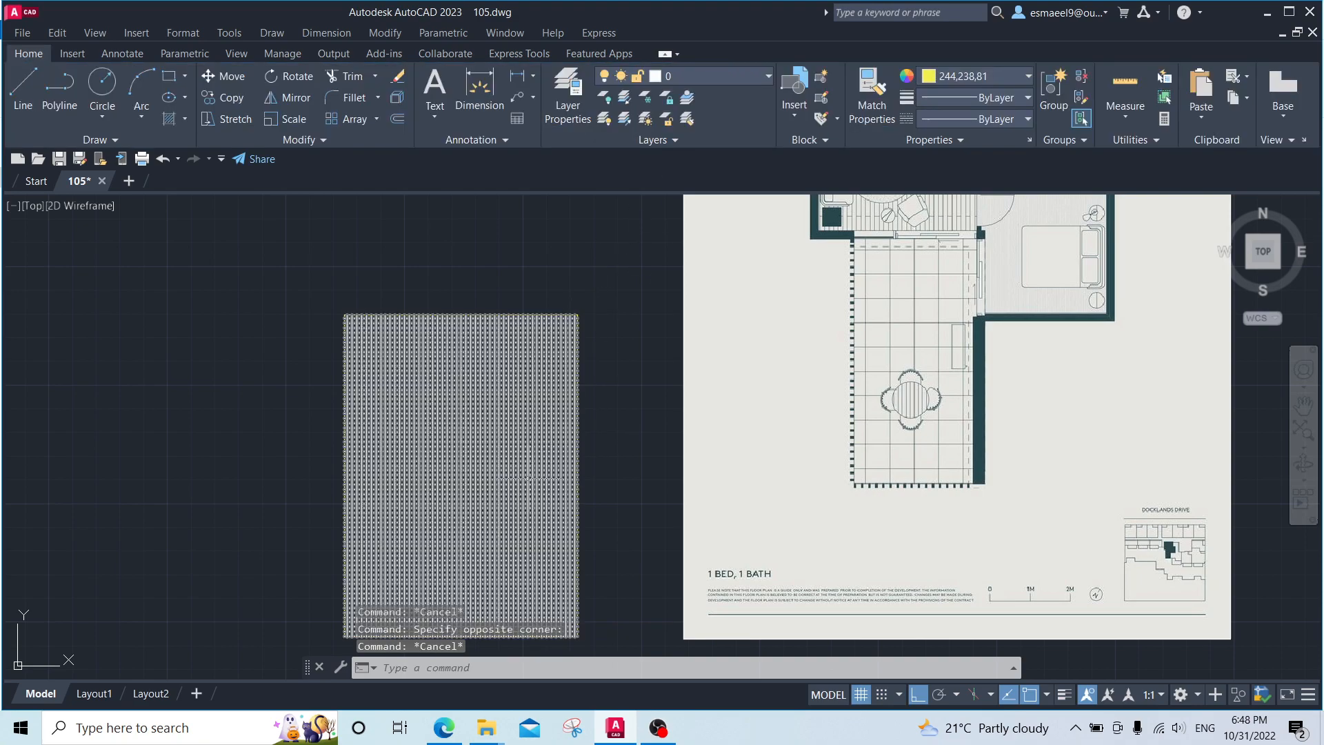
Step: Examine the bathroom's small square floor tiles in the floor plan image up close
{"action": "scroll", "coordinate": [528, 477], "scroll_direction": "up", "scroll_amount": 2}
{"action": "scroll", "coordinate": [633, 426], "scroll_direction": "down", "scroll_amount": 3}
{"action": "scroll", "coordinate": [602, 427], "scroll_direction": "up", "scroll_amount": 4}
{"action": "scroll", "coordinate": [607, 435], "scroll_direction": "down", "scroll_amount": 3}
{"action": "mouse_move", "coordinate": [798, 283]}
{"action": "middle_mouse_down"}
{"action": "mouse_move", "coordinate": [538, 476]}
{"action": "mouse_move", "coordinate": [538, 460]}
{"action": "middle_mouse_up"}
{"action": "scroll", "coordinate": [718, 340], "scroll_direction": "up", "scroll_amount": 6}
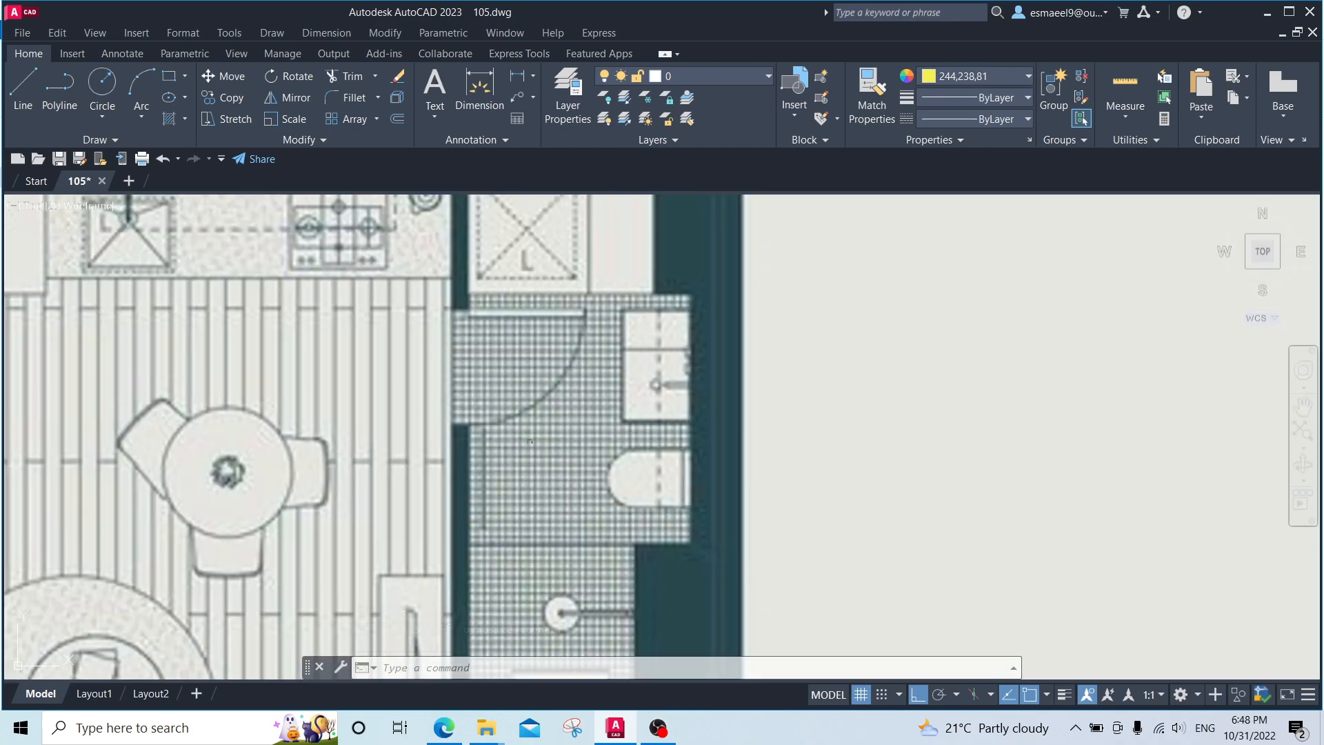
{"action": "scroll", "coordinate": [576, 321], "scroll_direction": "down", "scroll_amount": 5}
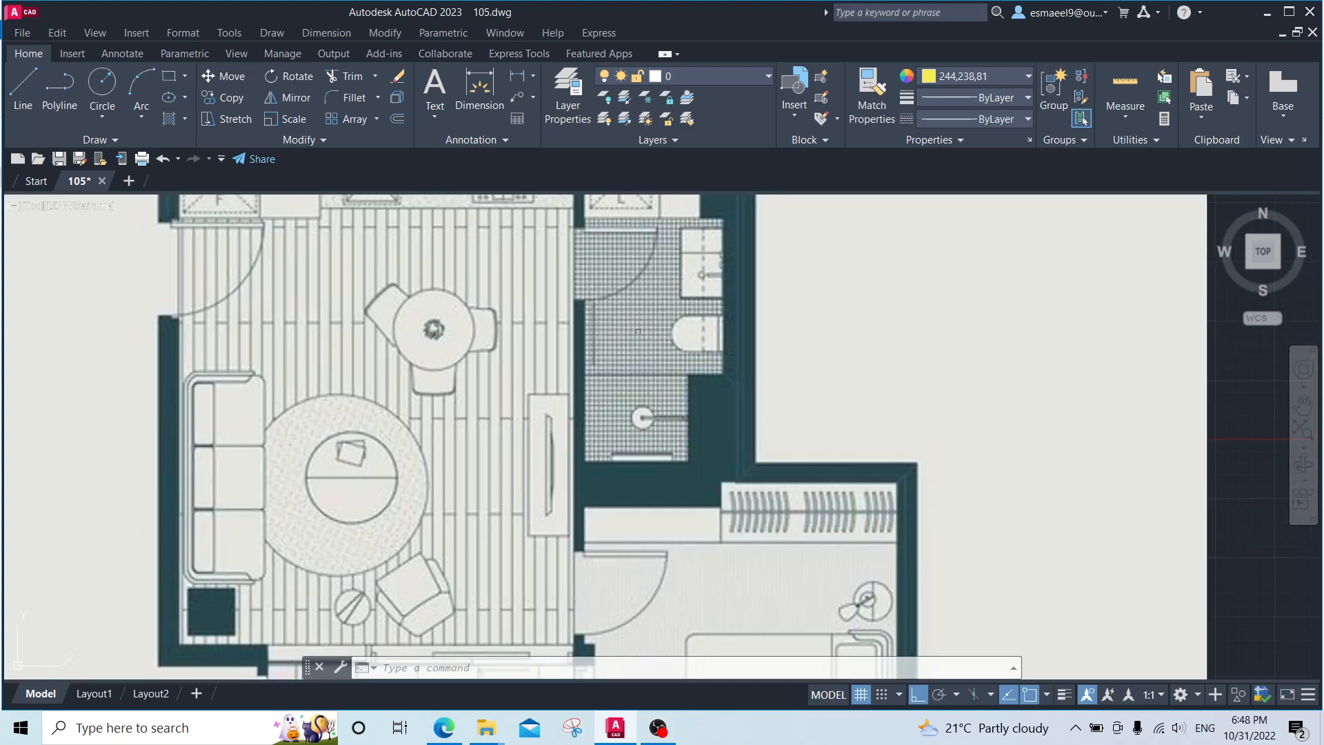
{"action": "scroll", "coordinate": [661, 323], "scroll_direction": "up", "scroll_amount": 8}
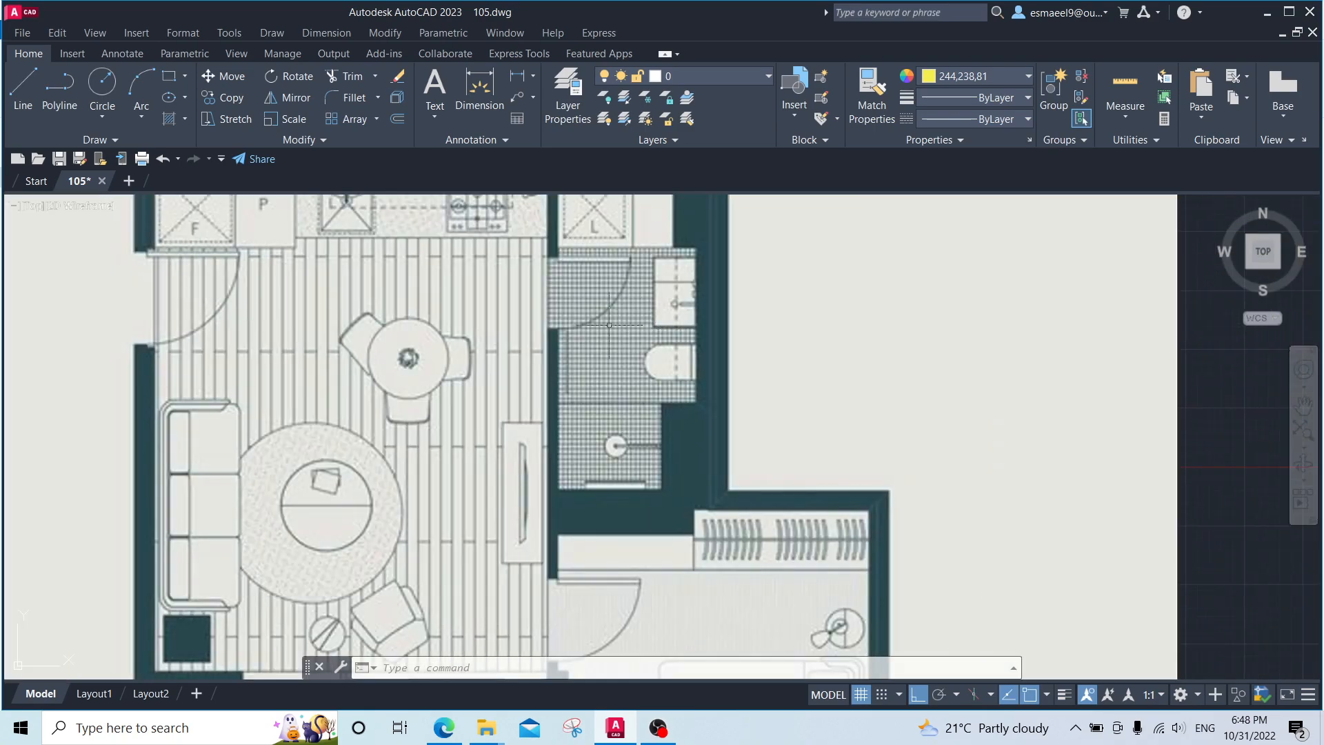
{"action": "scroll", "coordinate": [604, 345], "scroll_direction": "down", "scroll_amount": 8}
{"action": "middle_click_drag", "start_coordinate": [437, 425], "coordinate": [668, 278]}
{"action": "key", "text": "Escape"}
{"action": "key", "text": "Escape"}
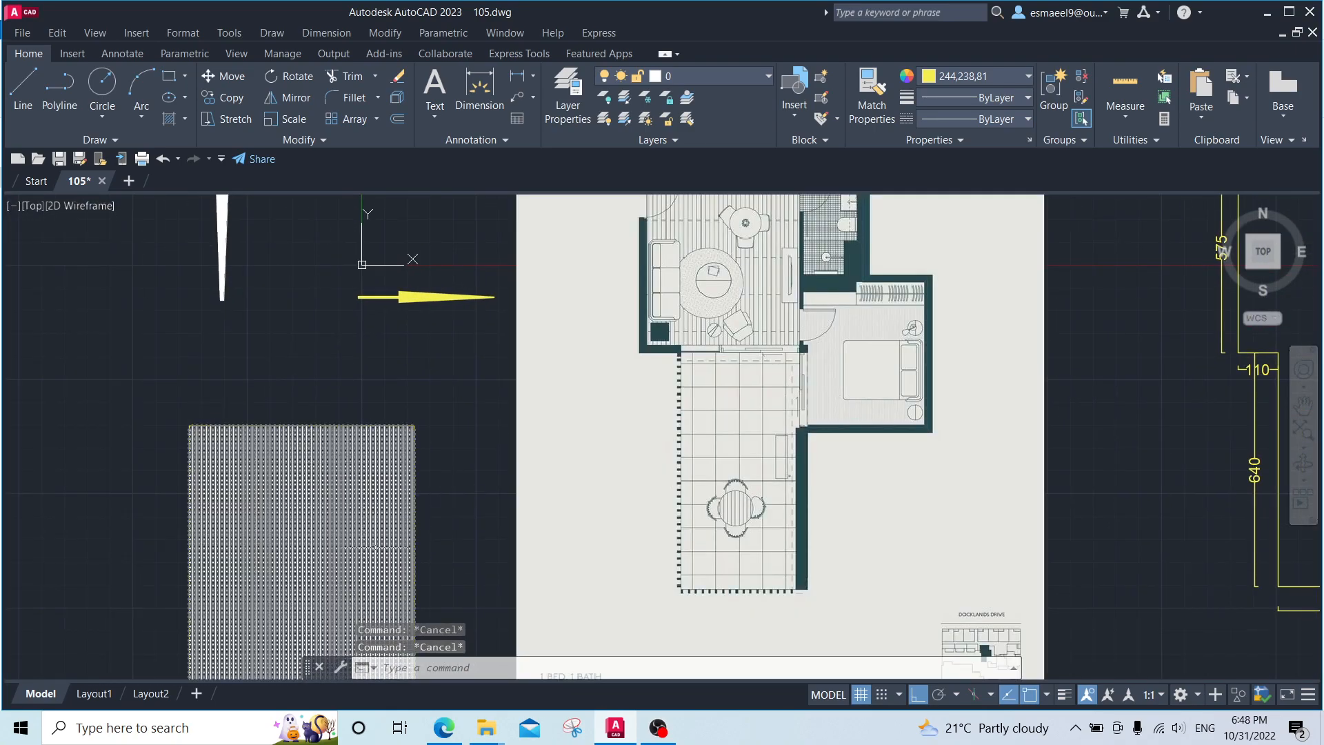
Step: Set the NET hatch's scale to 1000 to form large square tiles in the rectangle
{"action": "left_click", "coordinate": [298, 576]}
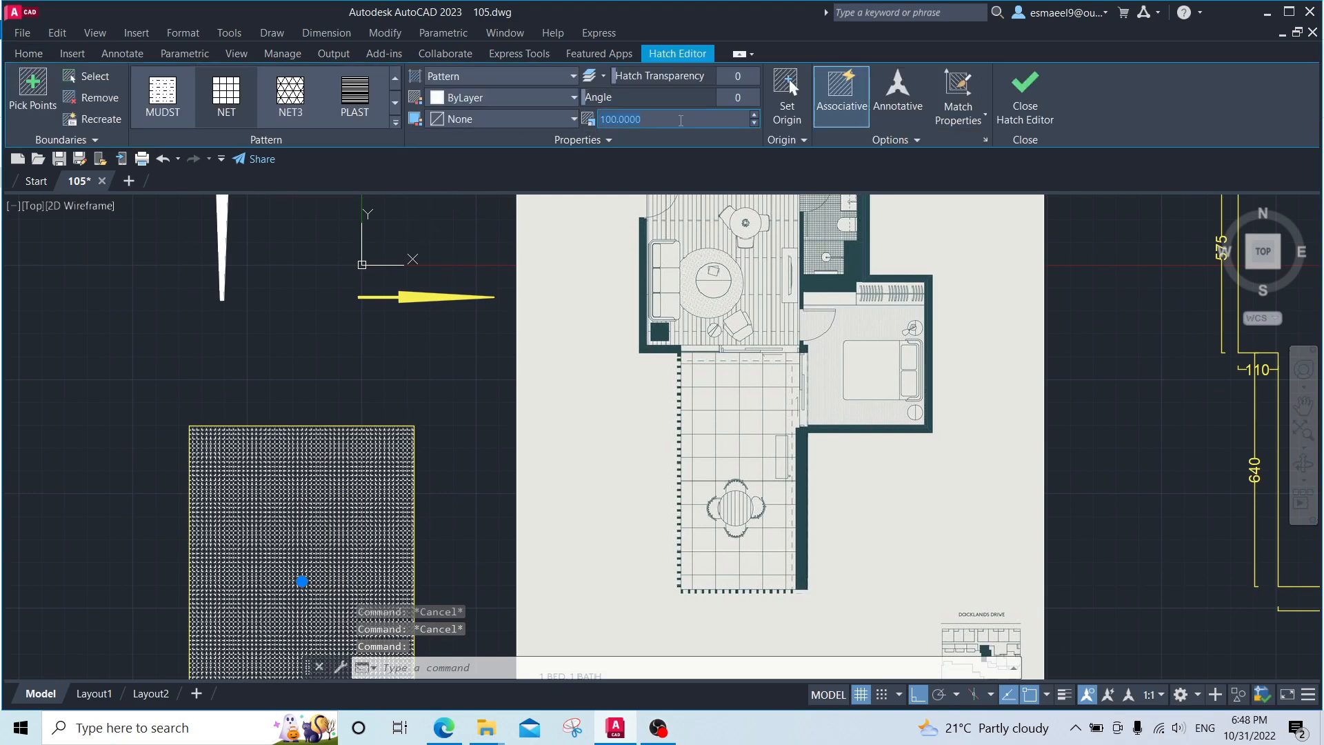
{"action": "key", "text": "Return"}
{"action": "key", "text": "Escape"}
{"action": "middle_click_drag", "start_coordinate": [464, 496], "coordinate": [557, 370]}
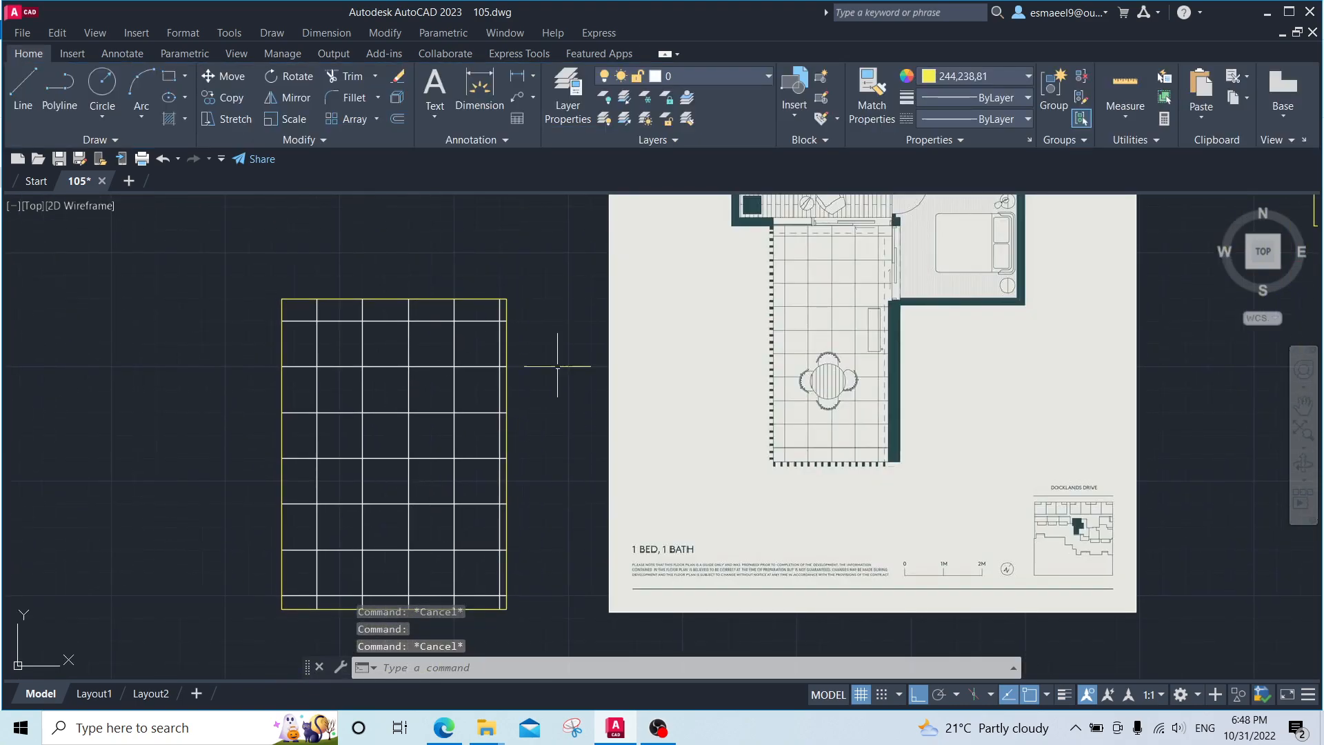
Step: Examine the floor plan image for comparison with the large square grid in the hatched rectangle
{"action": "scroll", "coordinate": [554, 360], "scroll_direction": "down", "scroll_amount": 2}
{"action": "middle_click_drag", "start_coordinate": [682, 271], "coordinate": [671, 456]}
{"action": "scroll", "coordinate": [711, 345], "scroll_direction": "up", "scroll_amount": 4}
{"action": "middle_click_drag", "start_coordinate": [682, 392], "coordinate": [782, 228]}
{"action": "scroll", "coordinate": [774, 227], "scroll_direction": "up", "scroll_amount": 2}
{"action": "scroll", "coordinate": [742, 314], "scroll_direction": "down", "scroll_amount": 4}
{"action": "middle_click_drag", "start_coordinate": [642, 384], "coordinate": [977, 242]}
{"action": "key", "text": "Escape"}
{"action": "key", "text": "Escape"}
Step: Change the rectangle's hatch to the USER pattern and set its line spacing to 100
{"action": "left_click", "coordinate": [608, 397]}
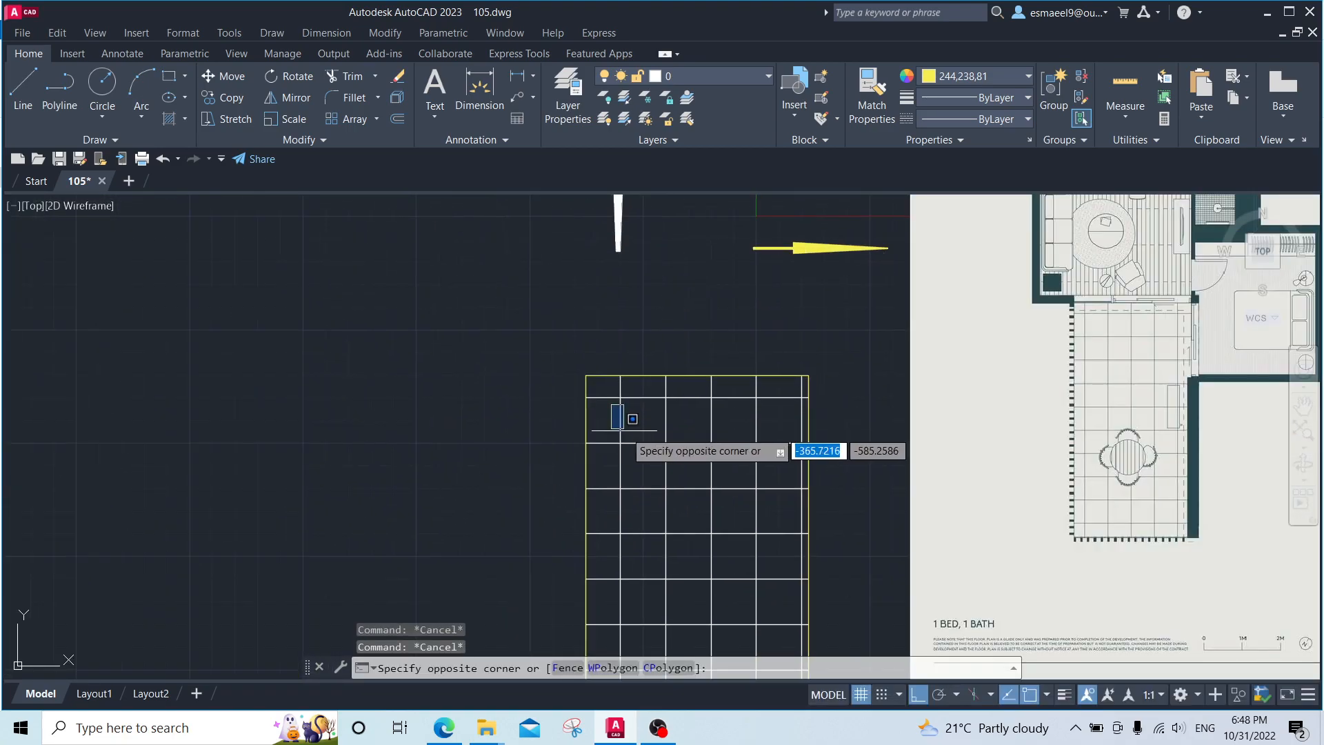
{"action": "left_click", "coordinate": [625, 427]}
{"action": "left_click", "coordinate": [639, 440]}
{"action": "left_click", "coordinate": [641, 443]}
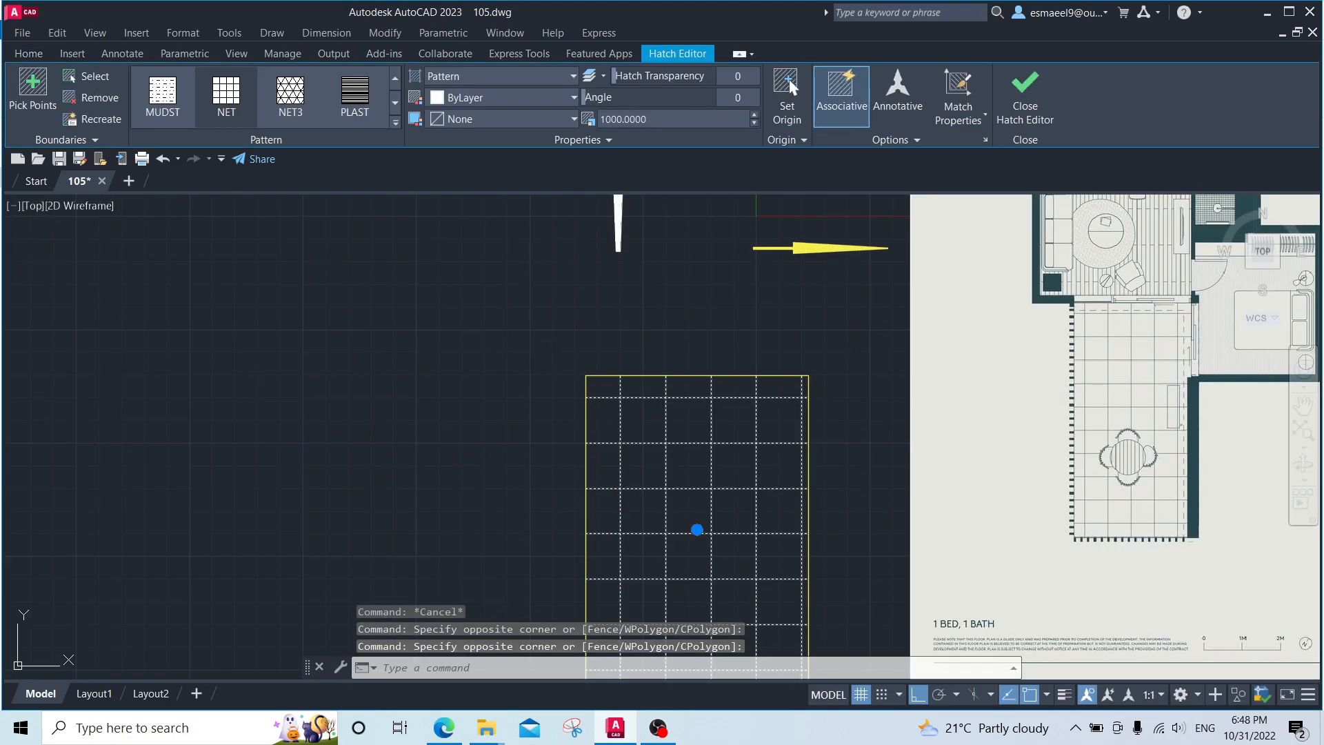
{"action": "left_click", "coordinate": [399, 123]}
{"action": "left_click", "coordinate": [236, 289]}
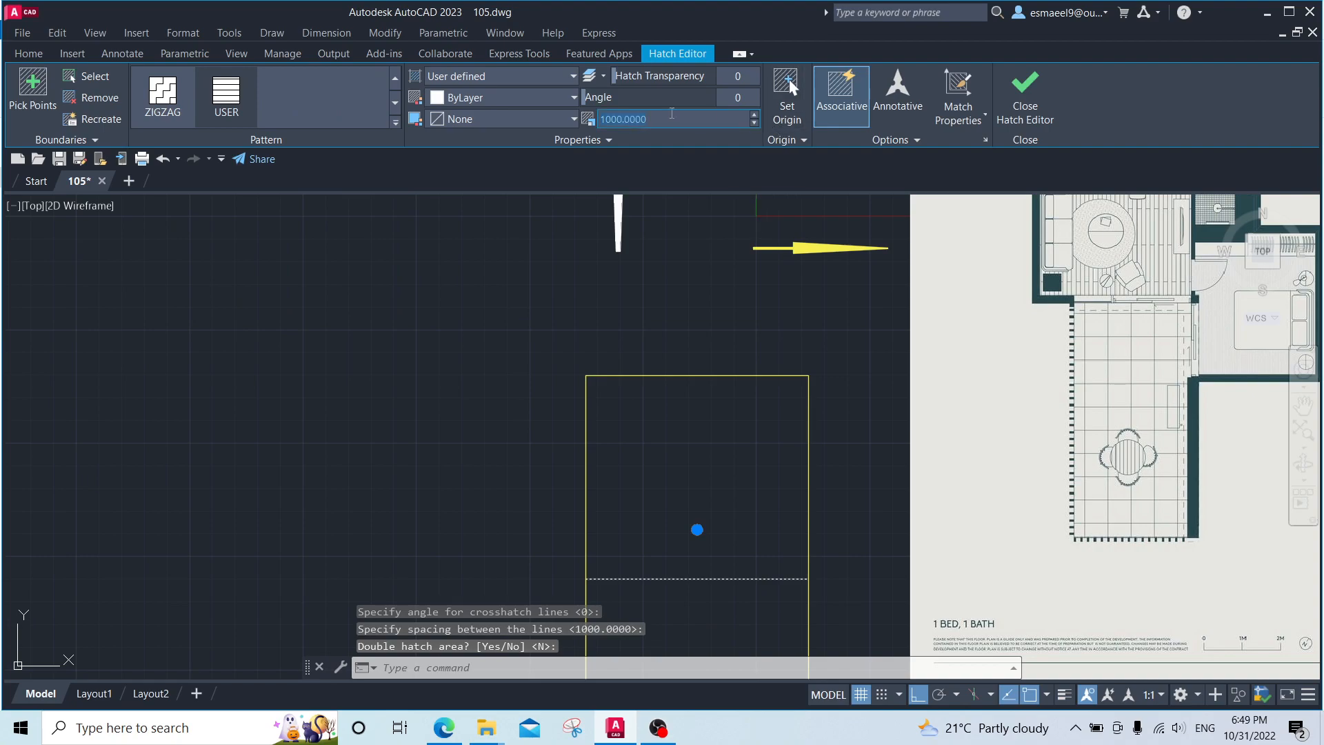
{"action": "left_click", "coordinate": [672, 113]}
{"action": "type", "text": "100"}
{"action": "key", "text": "Return"}
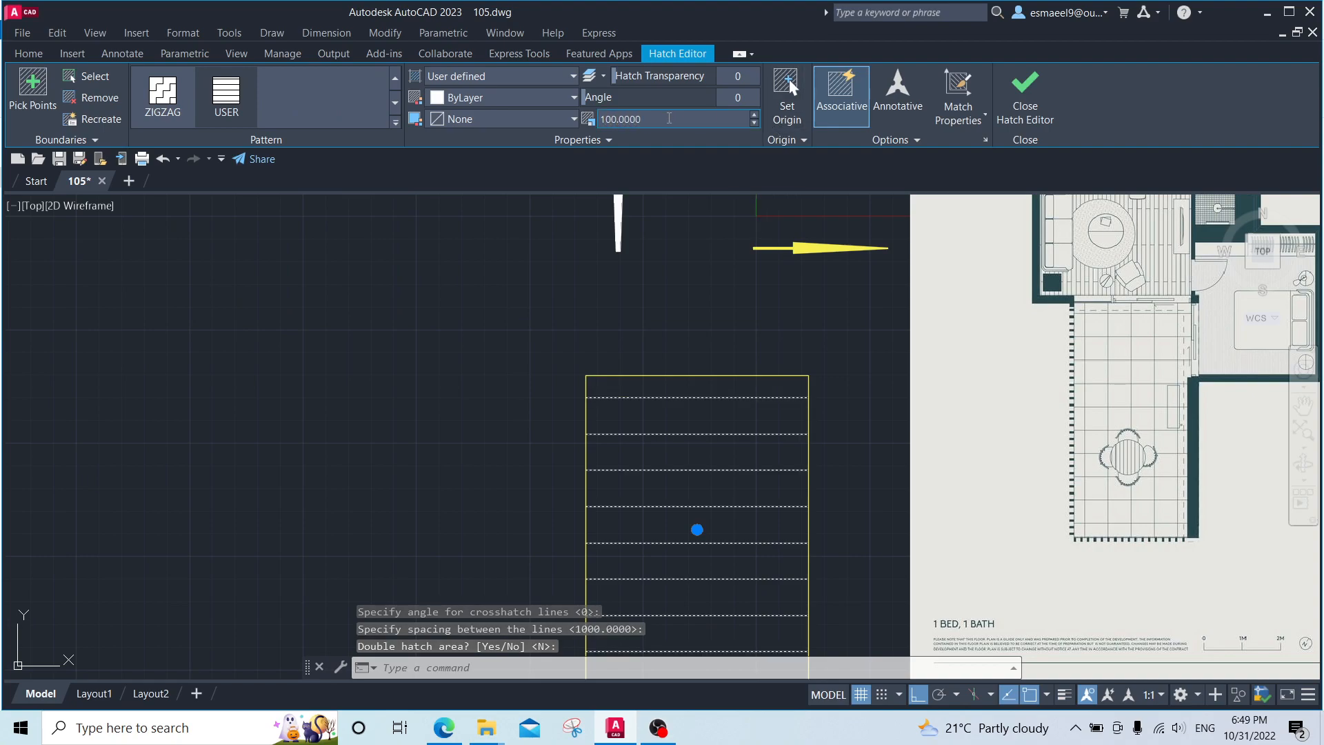
Step: Reduce the line spacing of the rectangle's user-defined hatch to 10
{"action": "key", "text": "Return"}
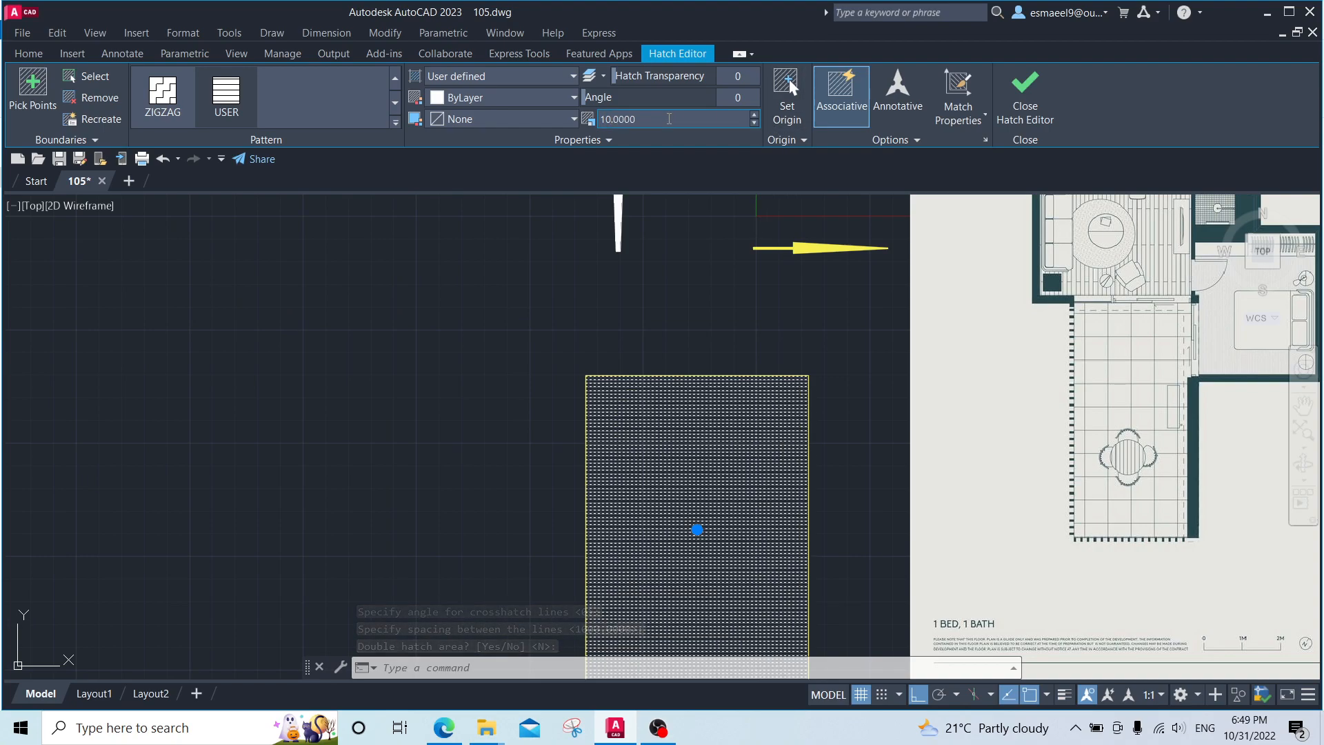
{"action": "scroll", "coordinate": [679, 459], "scroll_direction": "up", "scroll_amount": 5}
{"action": "scroll", "coordinate": [674, 458], "scroll_direction": "down", "scroll_amount": 4}
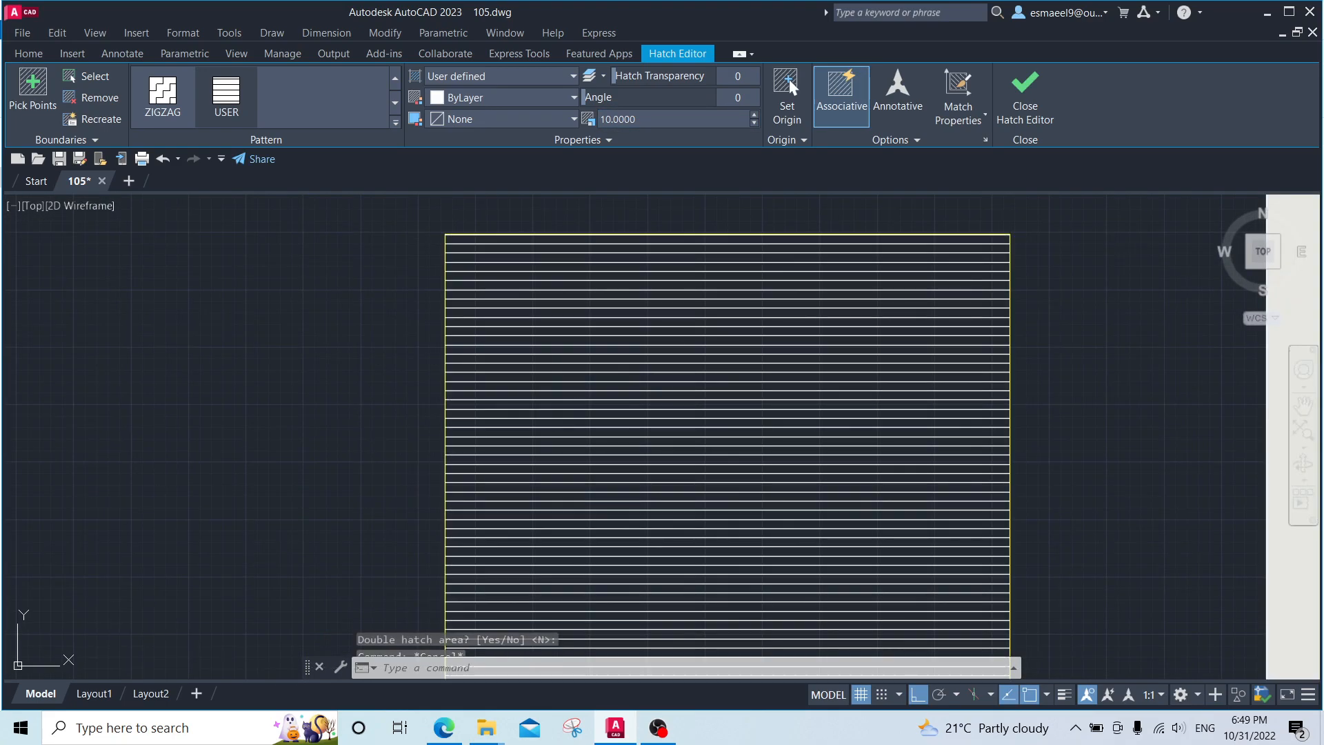
{"action": "key", "text": "Escape"}
{"action": "scroll", "coordinate": [709, 382], "scroll_direction": "up", "scroll_amount": 2}
{"action": "scroll", "coordinate": [754, 393], "scroll_direction": "down", "scroll_amount": 2}
Step: Browse the hatch patterns for the rectangle's line hatch and change it to the AR-HBONE herringbone pattern
{"action": "left_click", "coordinate": [577, 400]}
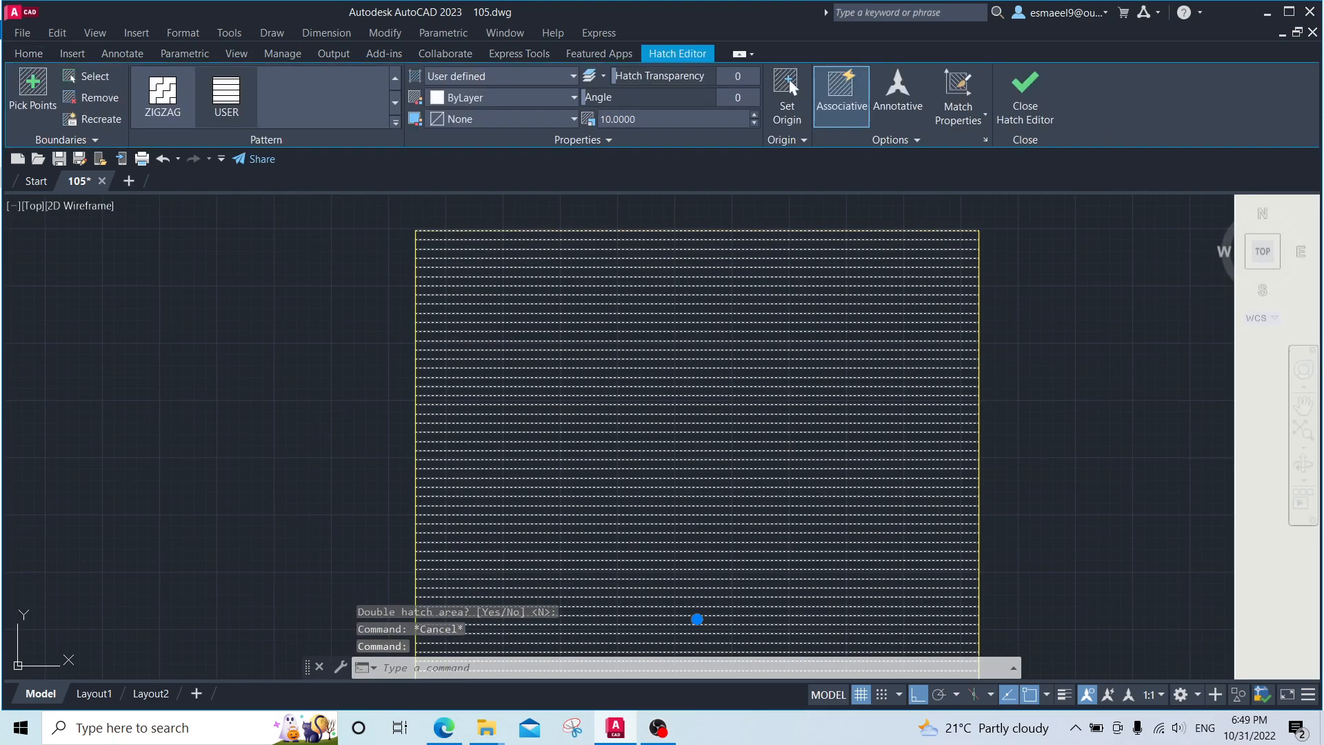
{"action": "left_click", "coordinate": [233, 113]}
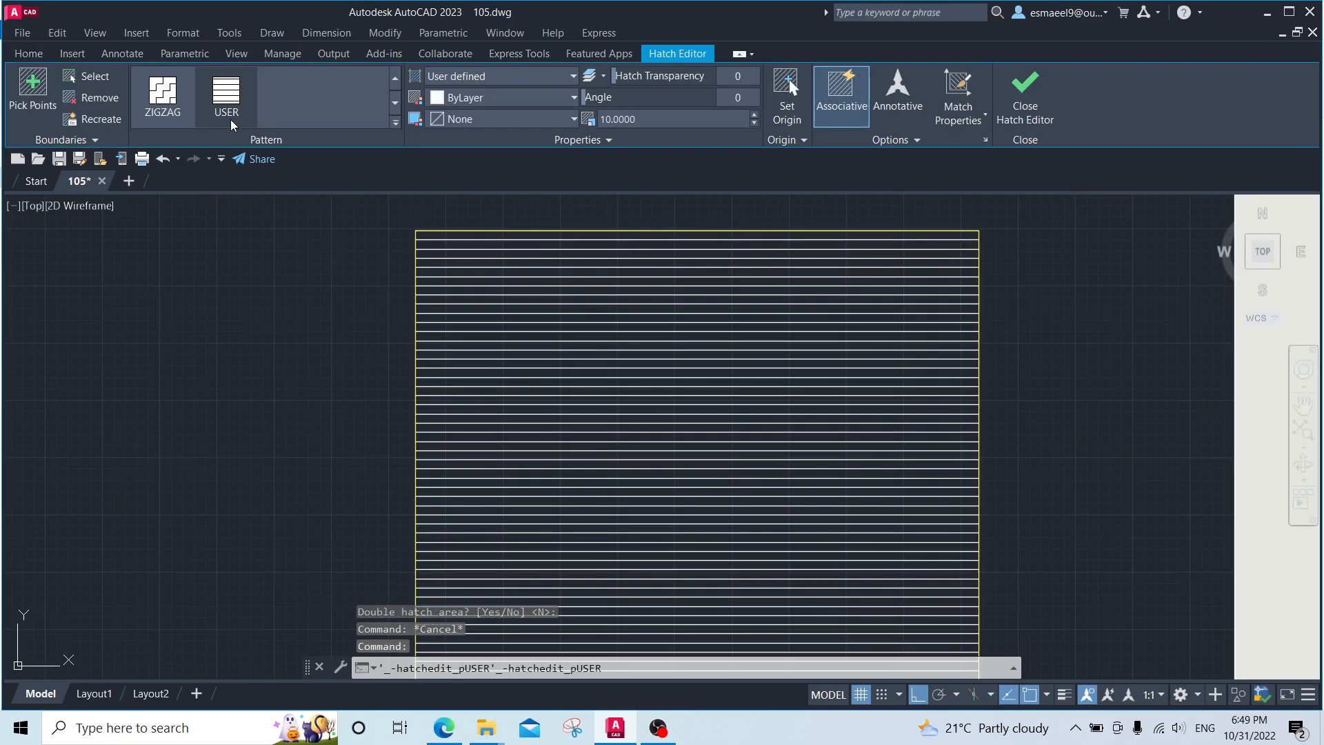
{"action": "left_click", "coordinate": [396, 123]}
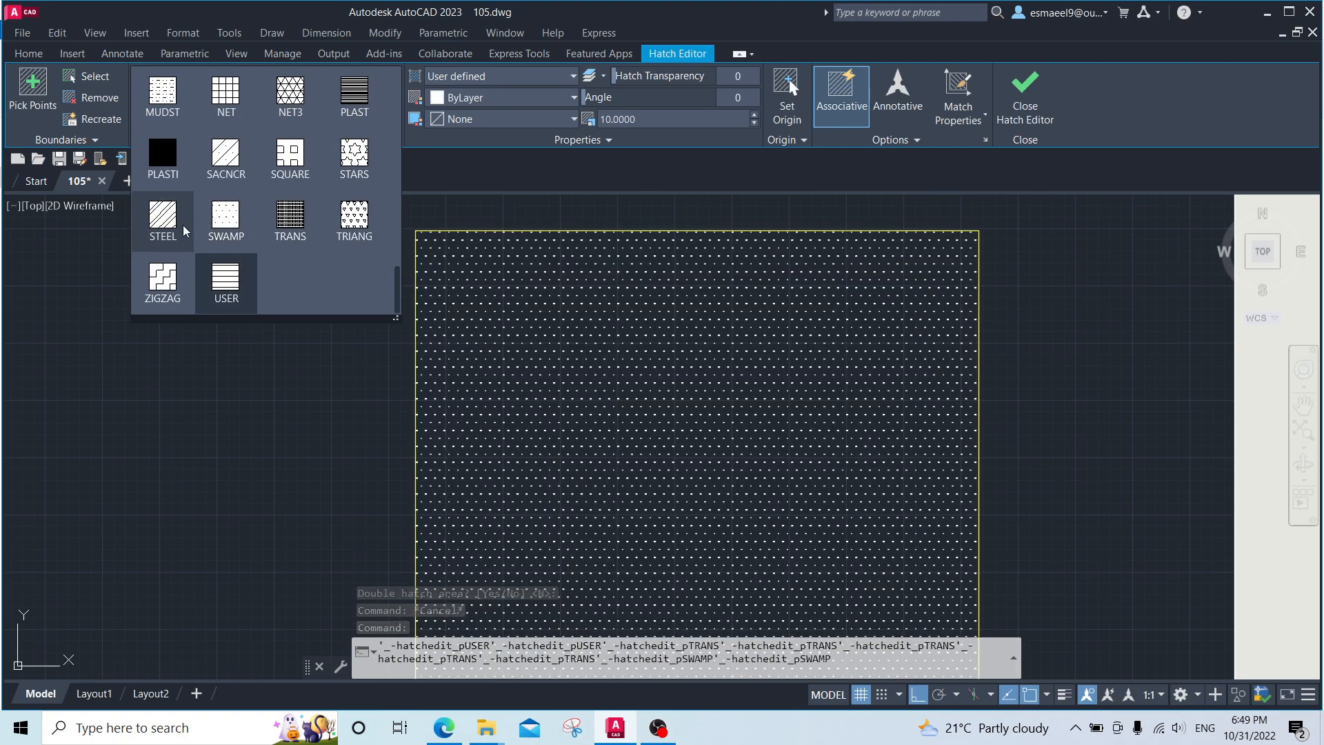
{"action": "scroll", "coordinate": [338, 214], "scroll_direction": "up", "scroll_amount": 1}
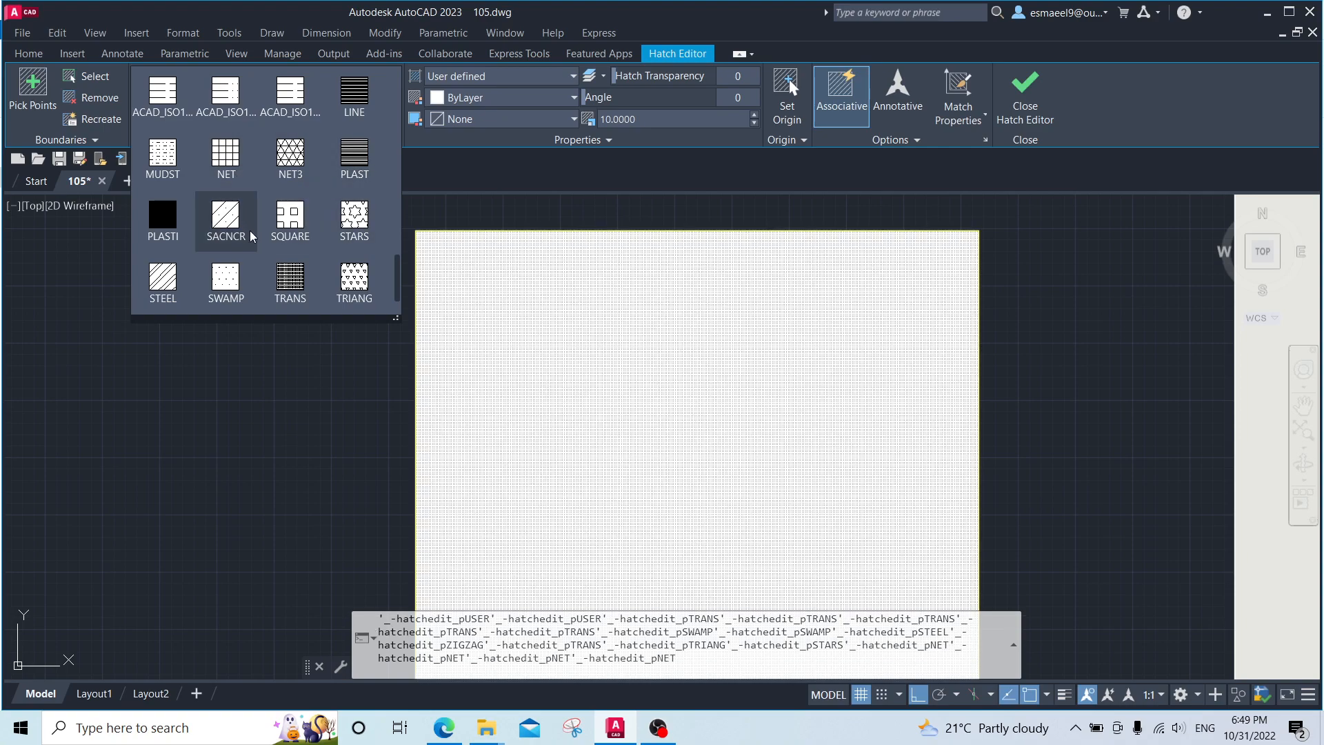
{"action": "scroll", "coordinate": [280, 255], "scroll_direction": "down", "scroll_amount": 1}
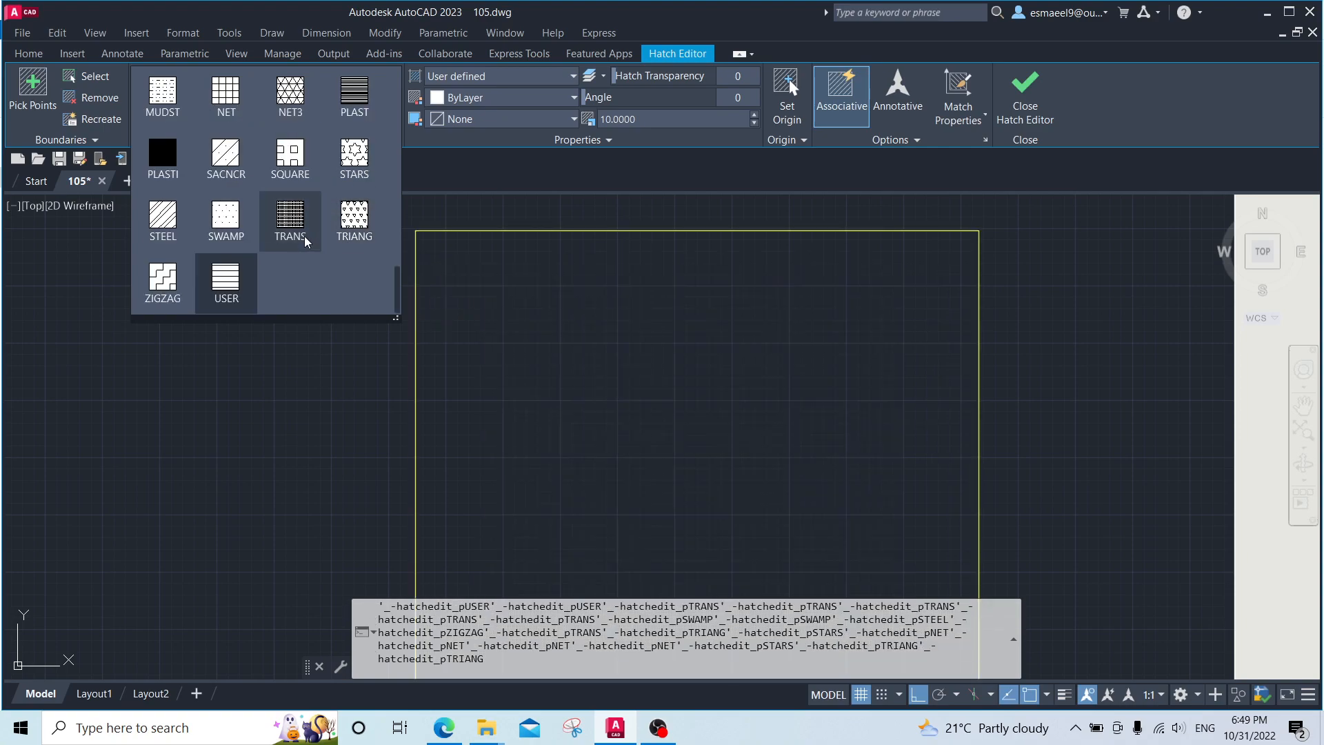
{"action": "scroll", "coordinate": [276, 255], "scroll_direction": "up", "scroll_amount": 2}
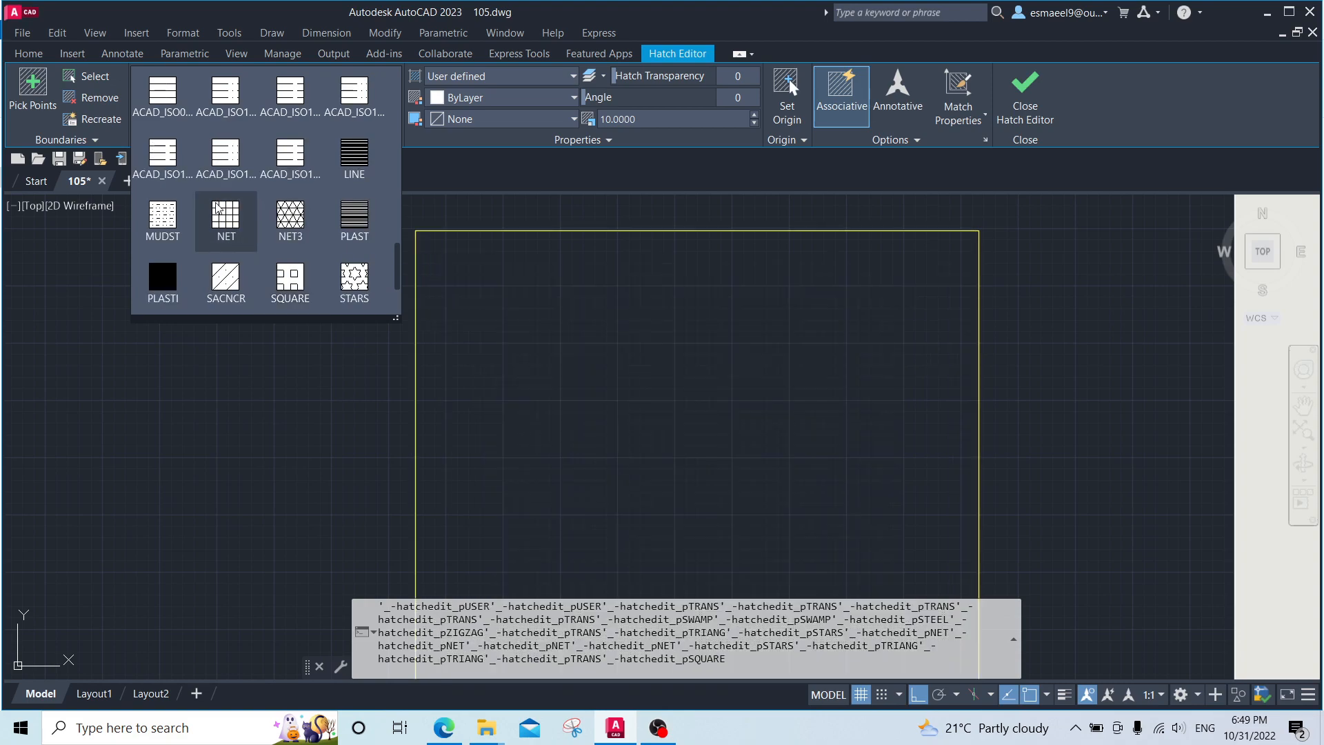
{"action": "scroll", "coordinate": [345, 200], "scroll_direction": "up", "scroll_amount": 1}
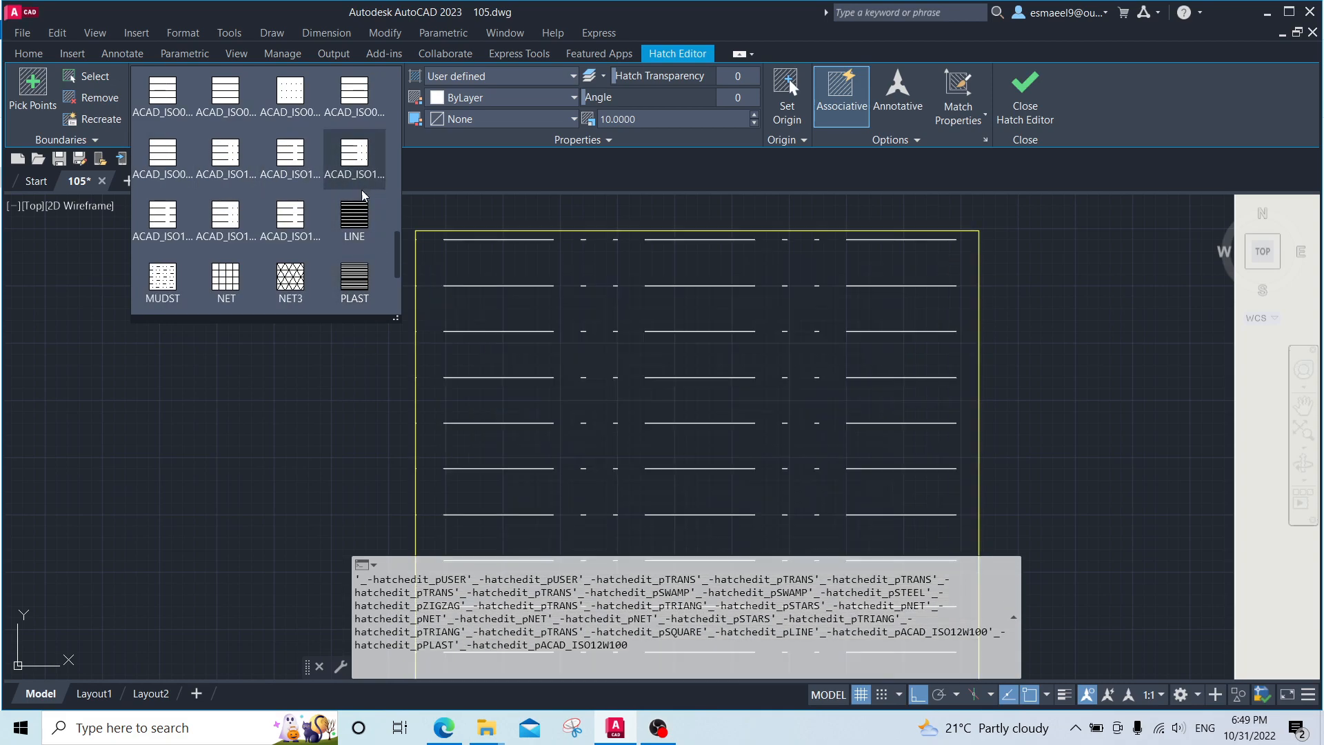
{"action": "scroll", "coordinate": [365, 160], "scroll_direction": "up", "scroll_amount": 1}
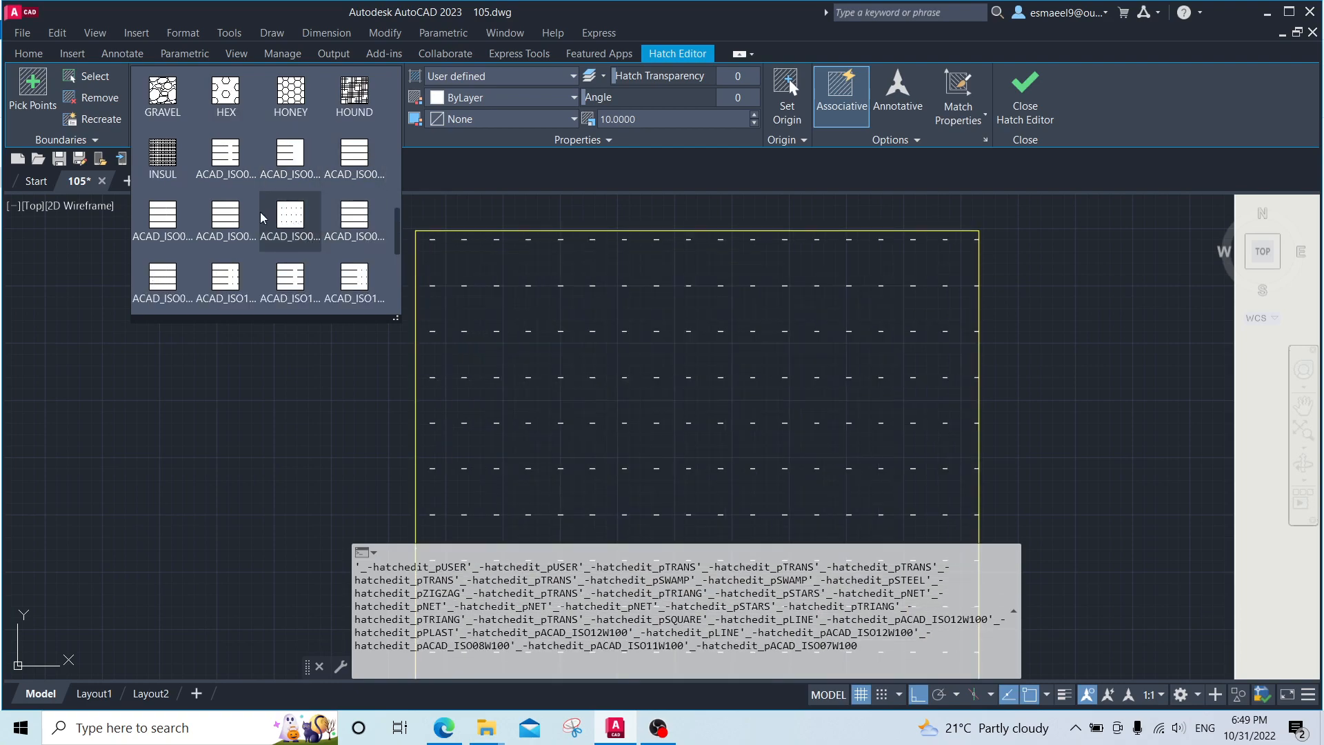
{"action": "scroll", "coordinate": [301, 207], "scroll_direction": "up", "scroll_amount": 2}
{"action": "scroll", "coordinate": [324, 158], "scroll_direction": "up", "scroll_amount": 4}
{"action": "scroll", "coordinate": [324, 160], "scroll_direction": "up", "scroll_amount": 3}
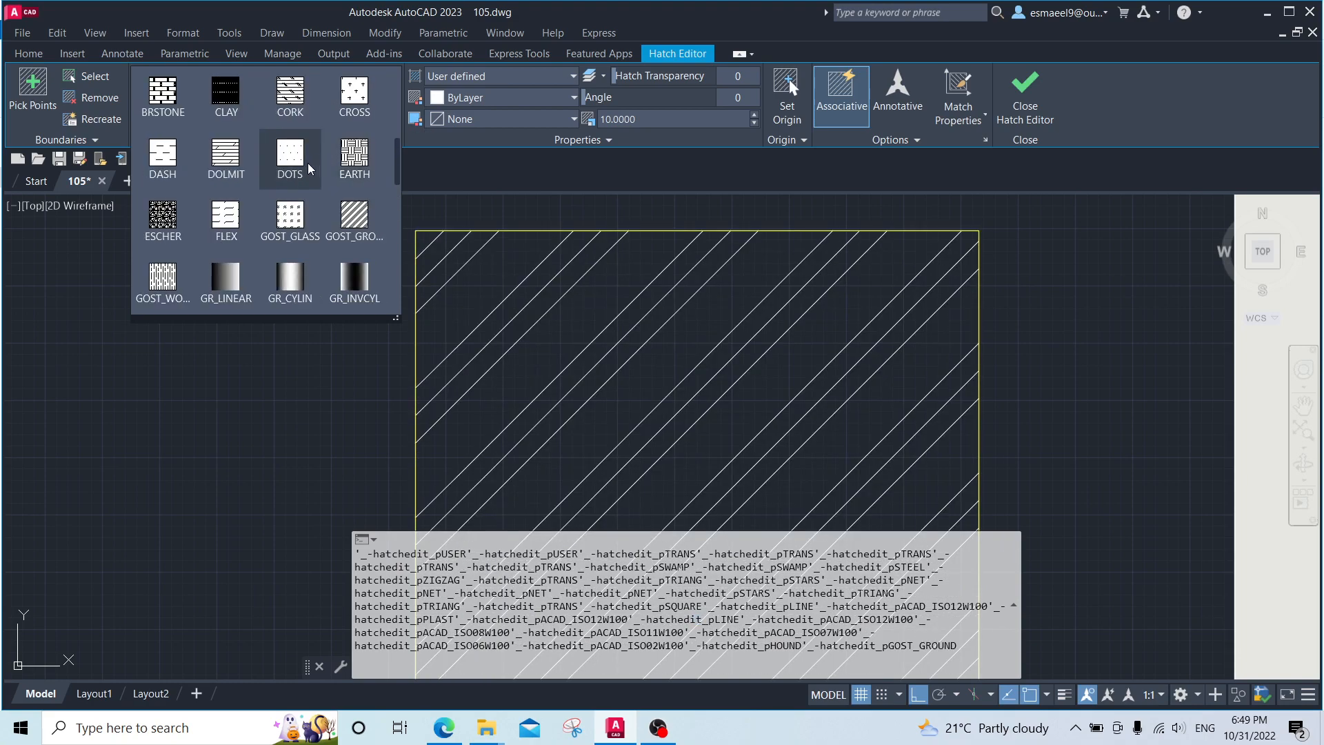
{"action": "scroll", "coordinate": [290, 152], "scroll_direction": "up", "scroll_amount": 3}
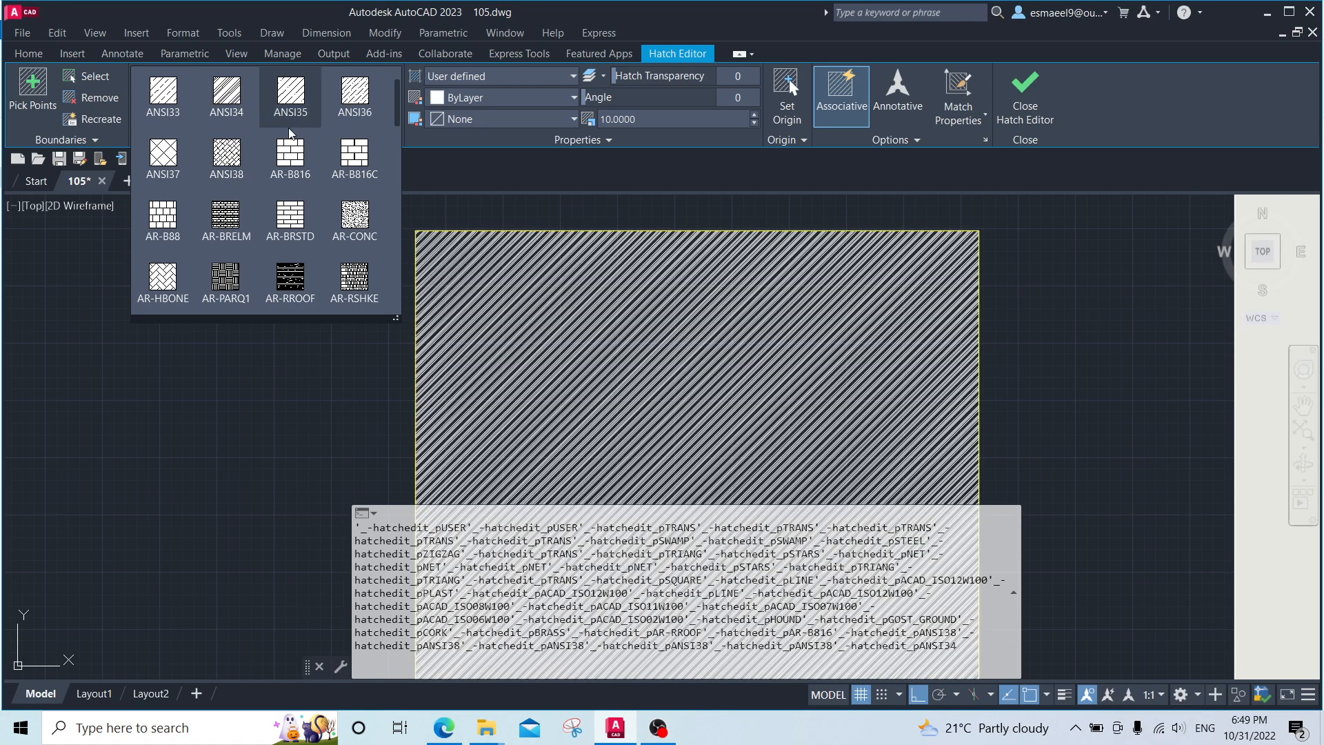
{"action": "scroll", "coordinate": [322, 141], "scroll_direction": "up", "scroll_amount": 1}
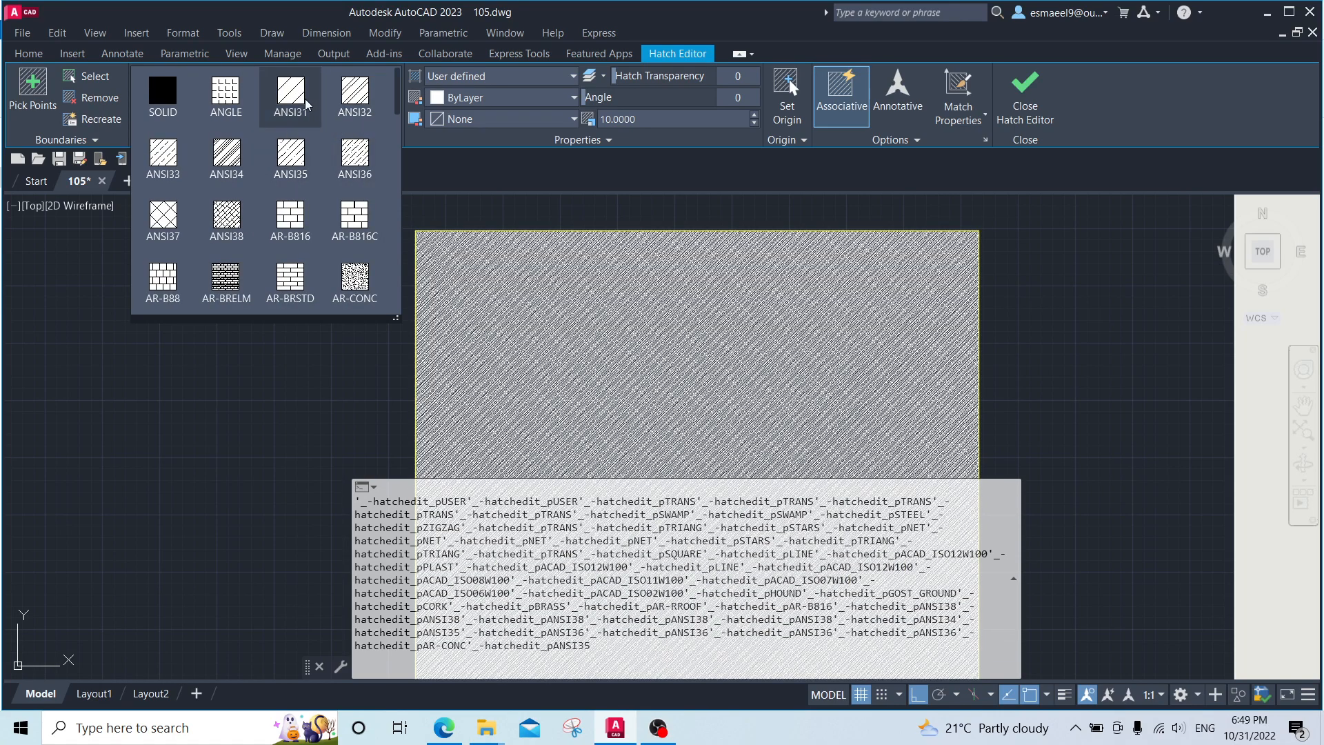
{"action": "scroll", "coordinate": [296, 172], "scroll_direction": "down", "scroll_amount": 2}
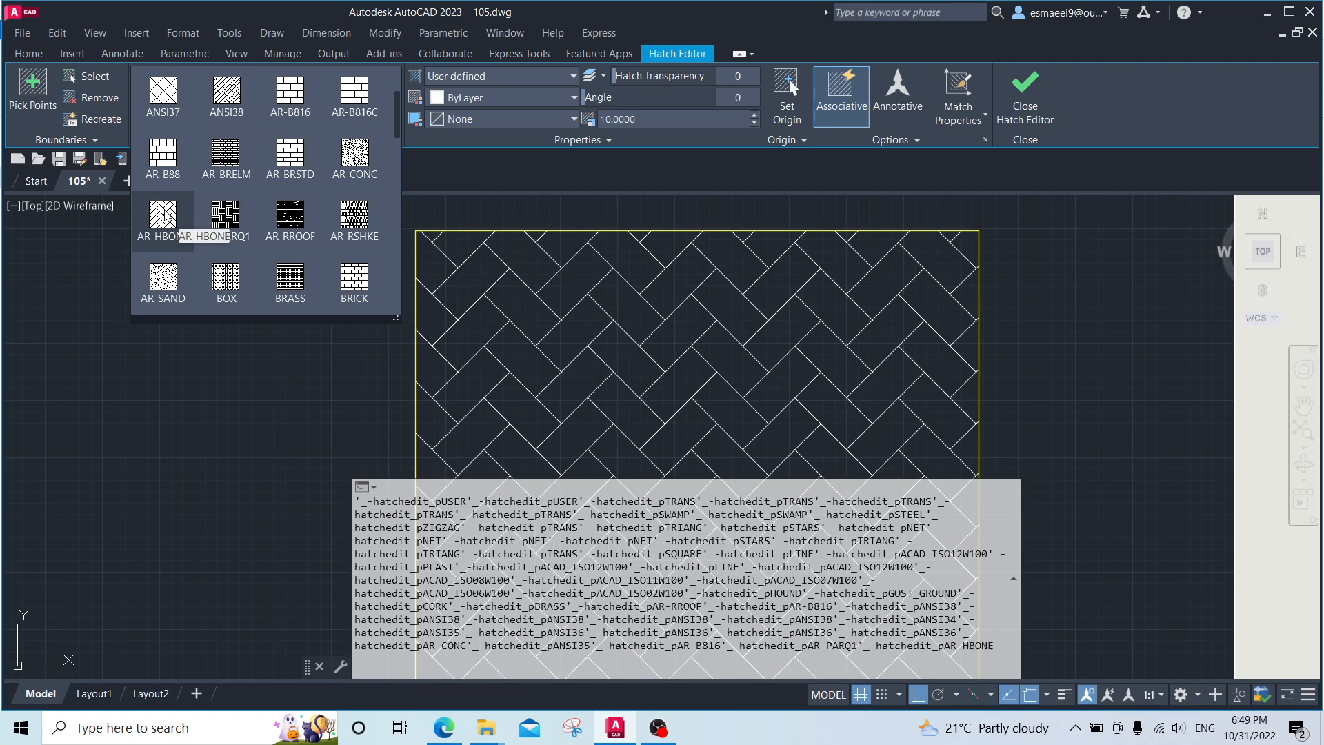
{"action": "left_click", "coordinate": [165, 216]}
{"action": "middle_click_drag", "start_coordinate": [720, 304], "coordinate": [683, 236]}
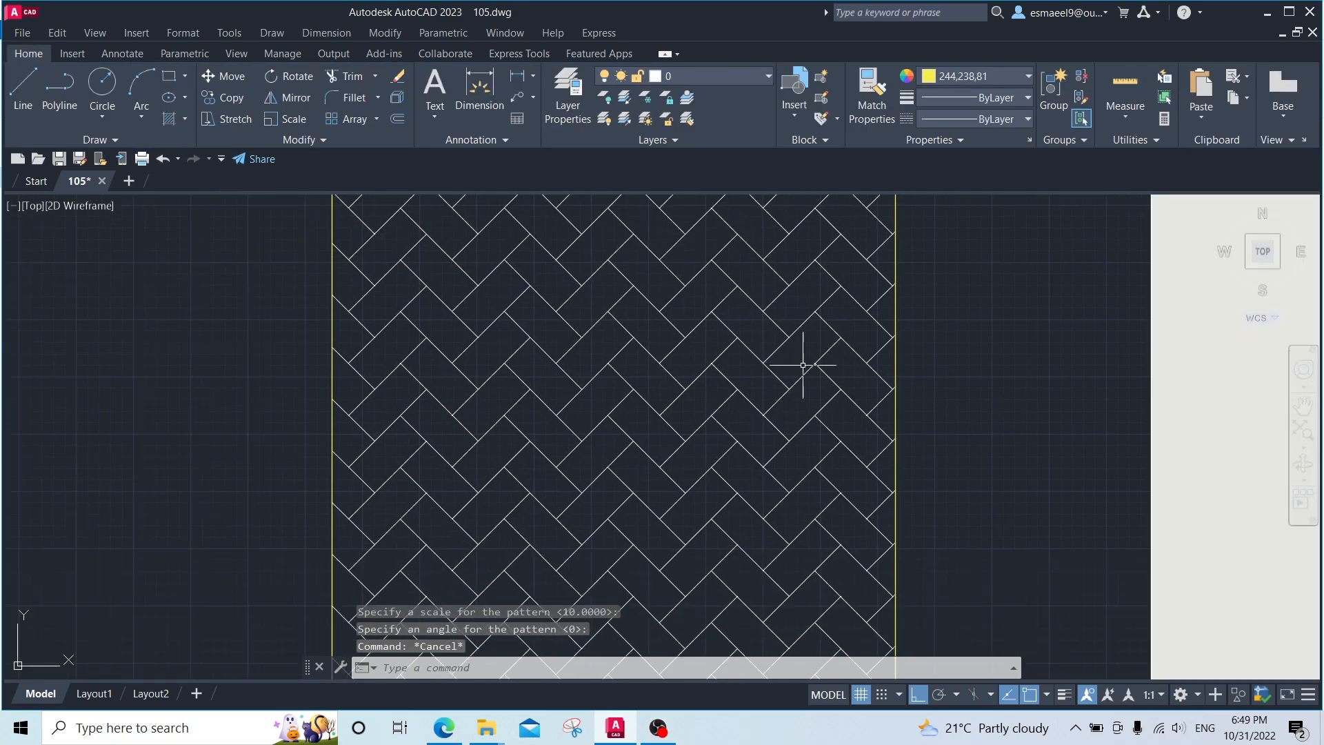
Step: Compare the rectangle's herringbone hatch with the flooring drawn in the apartment floor plan image
{"action": "scroll", "coordinate": [814, 372], "scroll_direction": "down", "scroll_amount": 3}
{"action": "scroll", "coordinate": [819, 379], "scroll_direction": "up", "scroll_amount": 2}
{"action": "scroll", "coordinate": [754, 481], "scroll_direction": "up", "scroll_amount": 2}
{"action": "scroll", "coordinate": [754, 482], "scroll_direction": "up", "scroll_amount": 1}
{"action": "scroll", "coordinate": [763, 458], "scroll_direction": "down", "scroll_amount": 3}
{"action": "scroll", "coordinate": [771, 457], "scroll_direction": "up", "scroll_amount": 5}
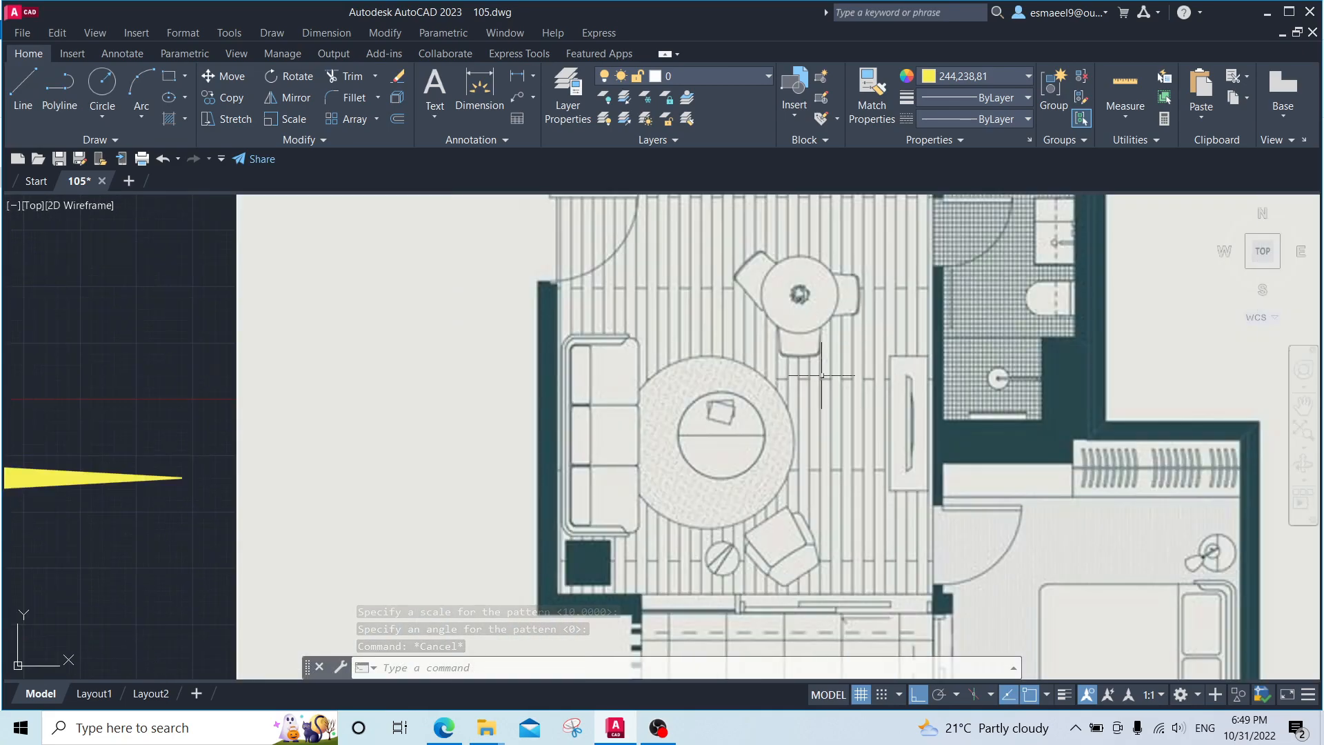
{"action": "scroll", "coordinate": [841, 379], "scroll_direction": "down", "scroll_amount": 5}
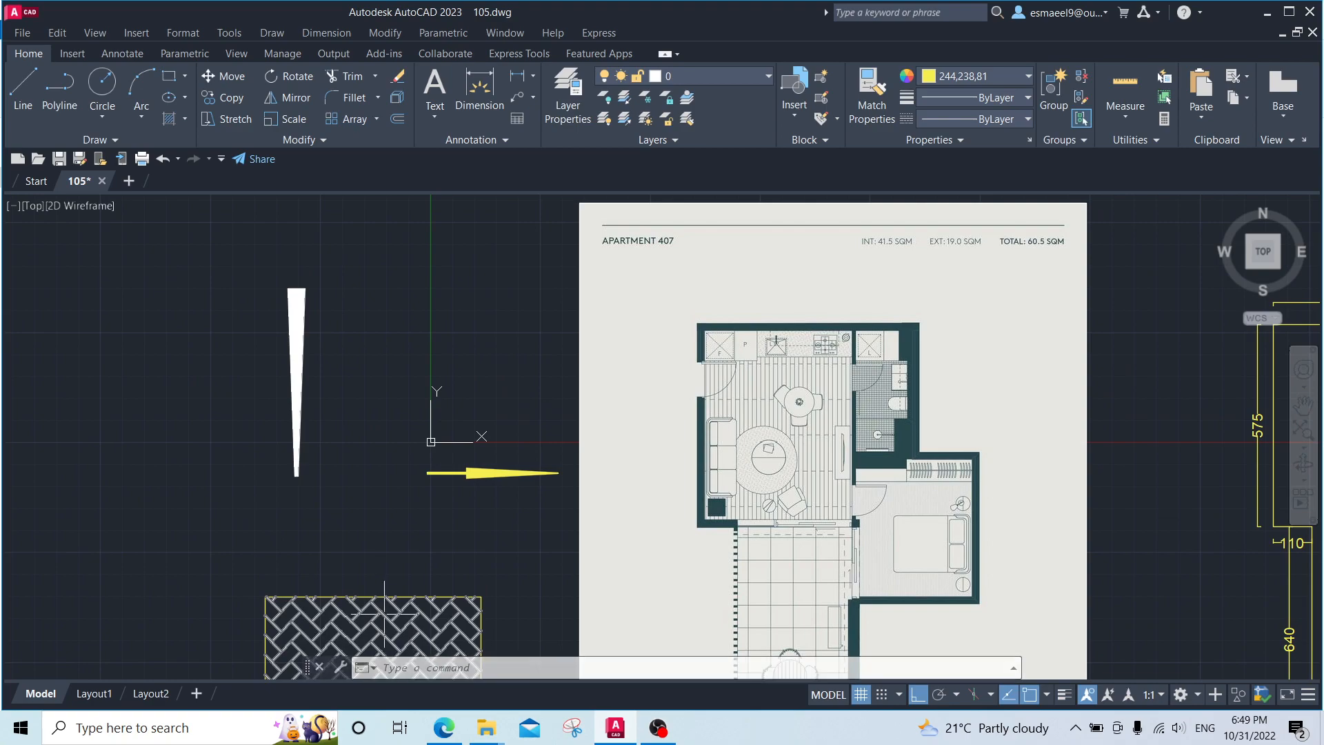
Step: Preview other patterns such as SACNCR, NET and SQUARE on the herringbone hatch without applying any
{"action": "left_click", "coordinate": [380, 612]}
{"action": "left_click", "coordinate": [396, 124]}
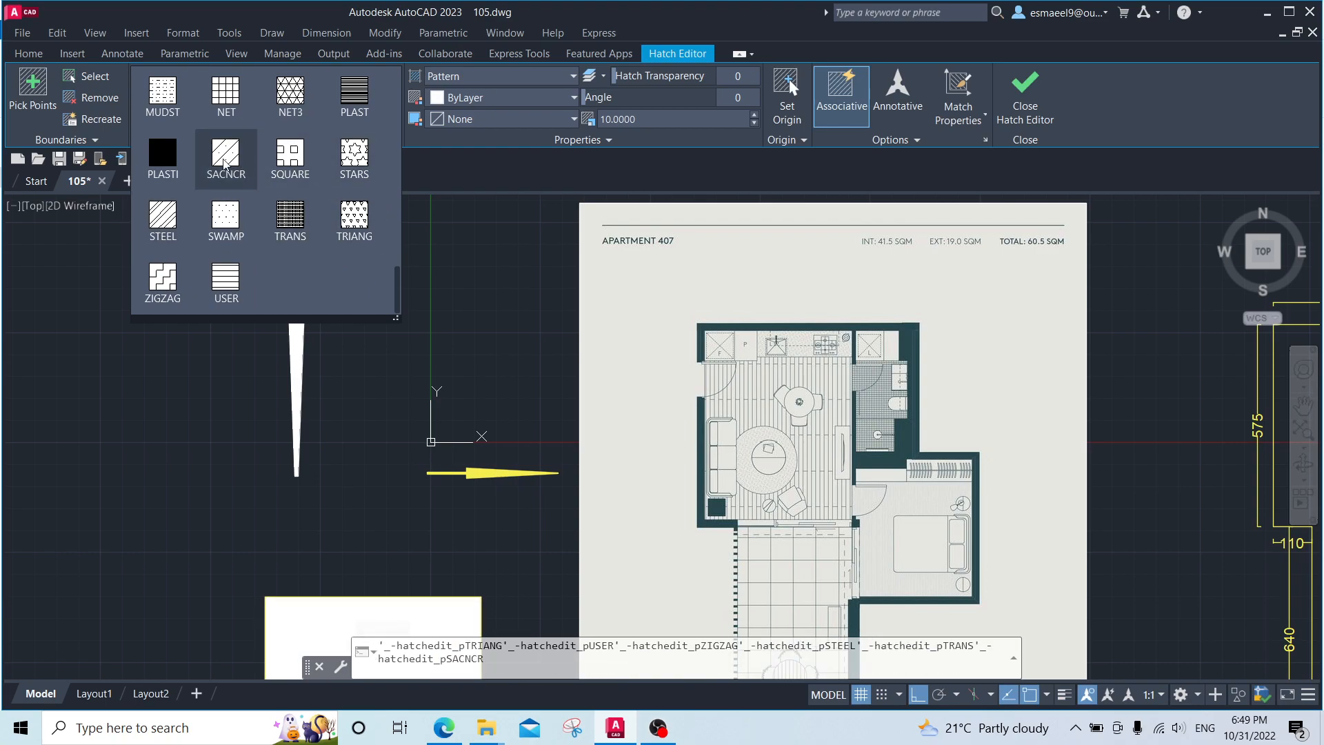
{"action": "scroll", "coordinate": [225, 157], "scroll_direction": "up", "scroll_amount": 1}
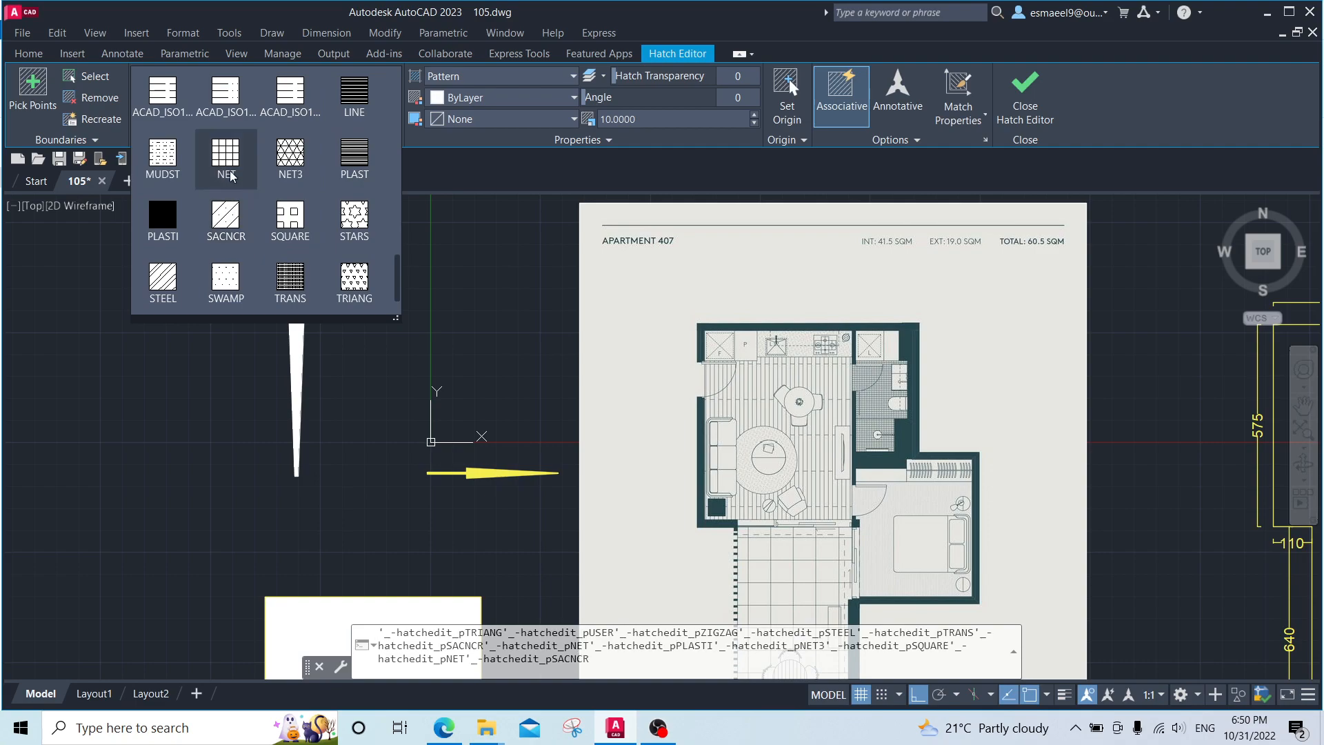
{"action": "scroll", "coordinate": [758, 391], "scroll_direction": "up", "scroll_amount": 3}
{"action": "scroll", "coordinate": [762, 389], "scroll_direction": "down", "scroll_amount": 2}
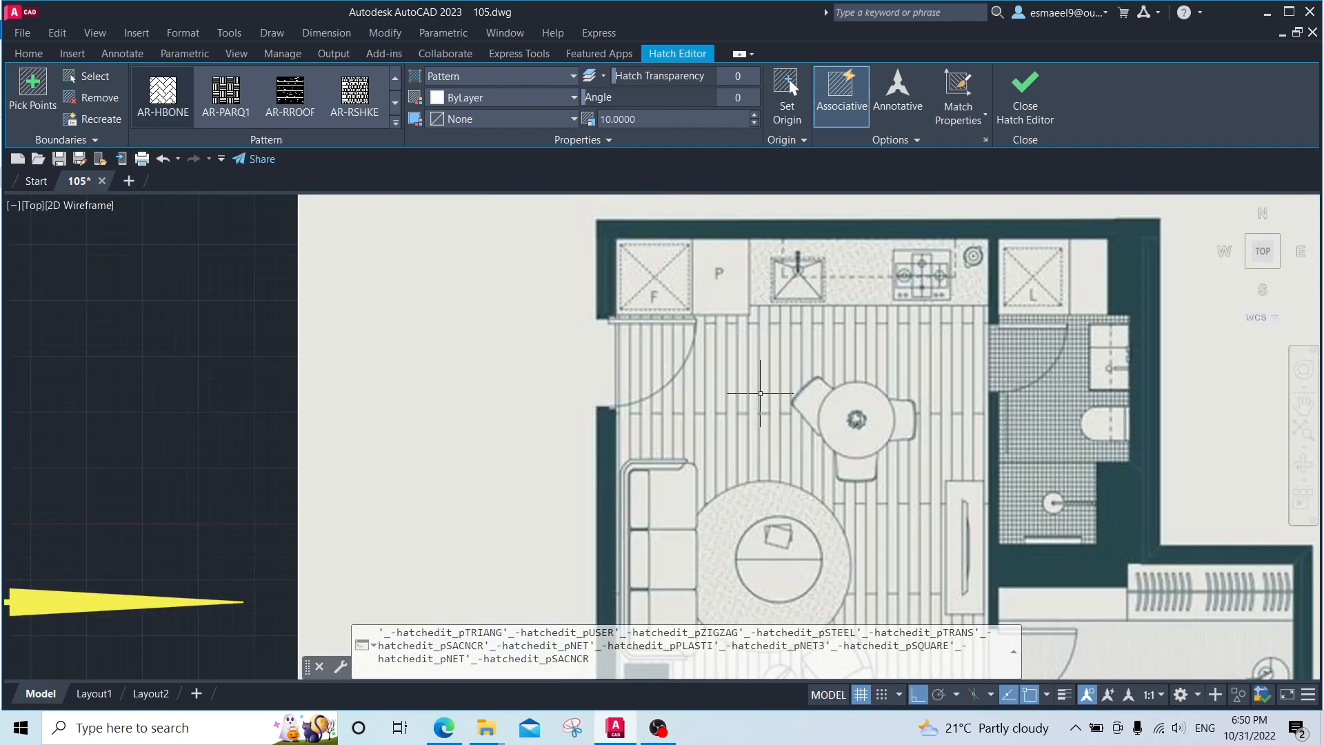
{"action": "key", "text": "Escape"}
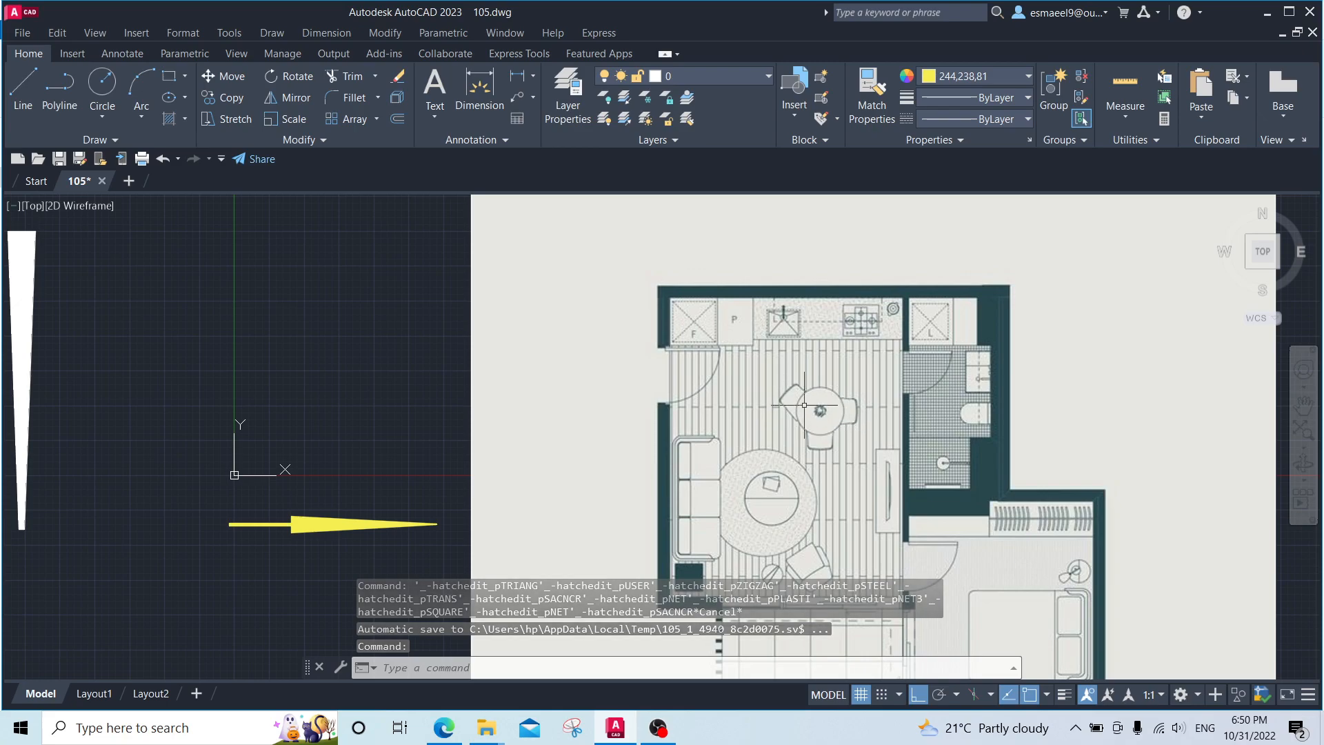
Step: Examine the striped living room flooring in the apartment floor plan image
{"action": "scroll", "coordinate": [820, 411], "scroll_direction": "up", "scroll_amount": 6}
{"action": "scroll", "coordinate": [848, 414], "scroll_direction": "down", "scroll_amount": 4}
{"action": "scroll", "coordinate": [848, 414], "scroll_direction": "down", "scroll_amount": 6}
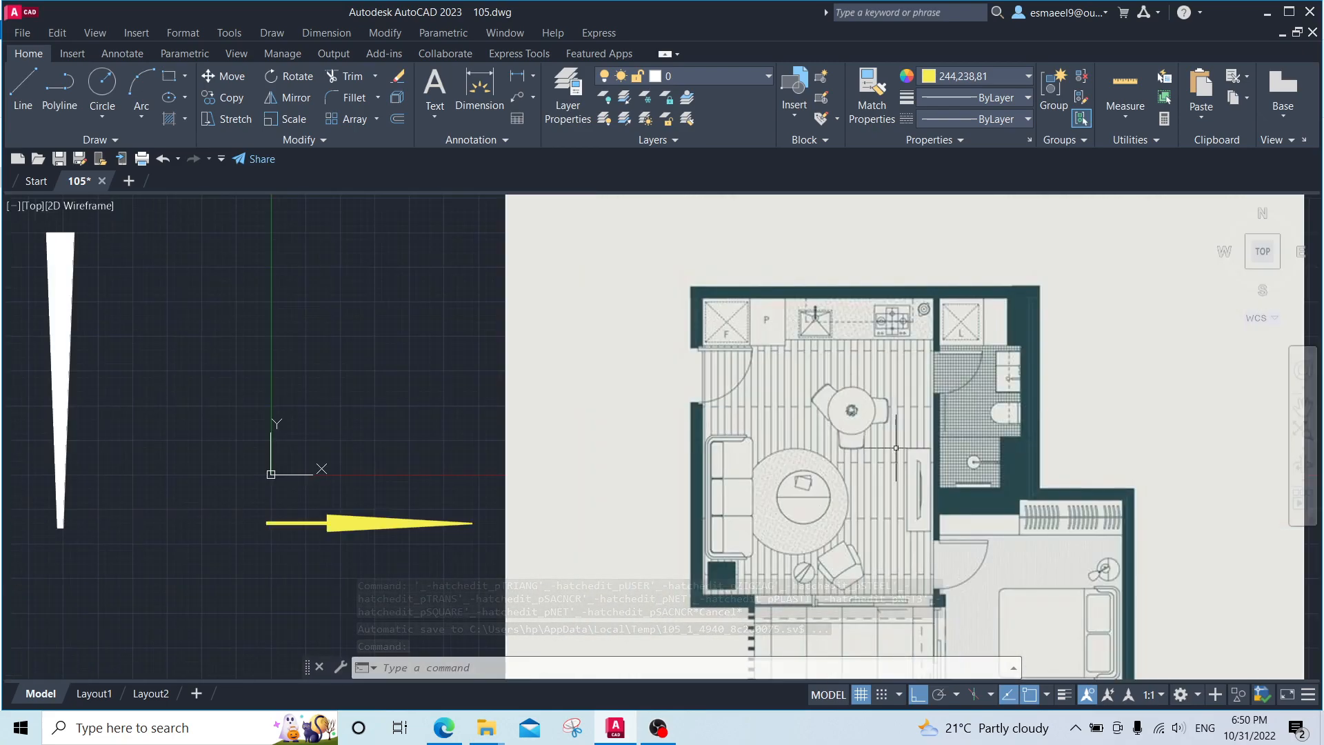
{"action": "scroll", "coordinate": [842, 358], "scroll_direction": "up", "scroll_amount": 4}
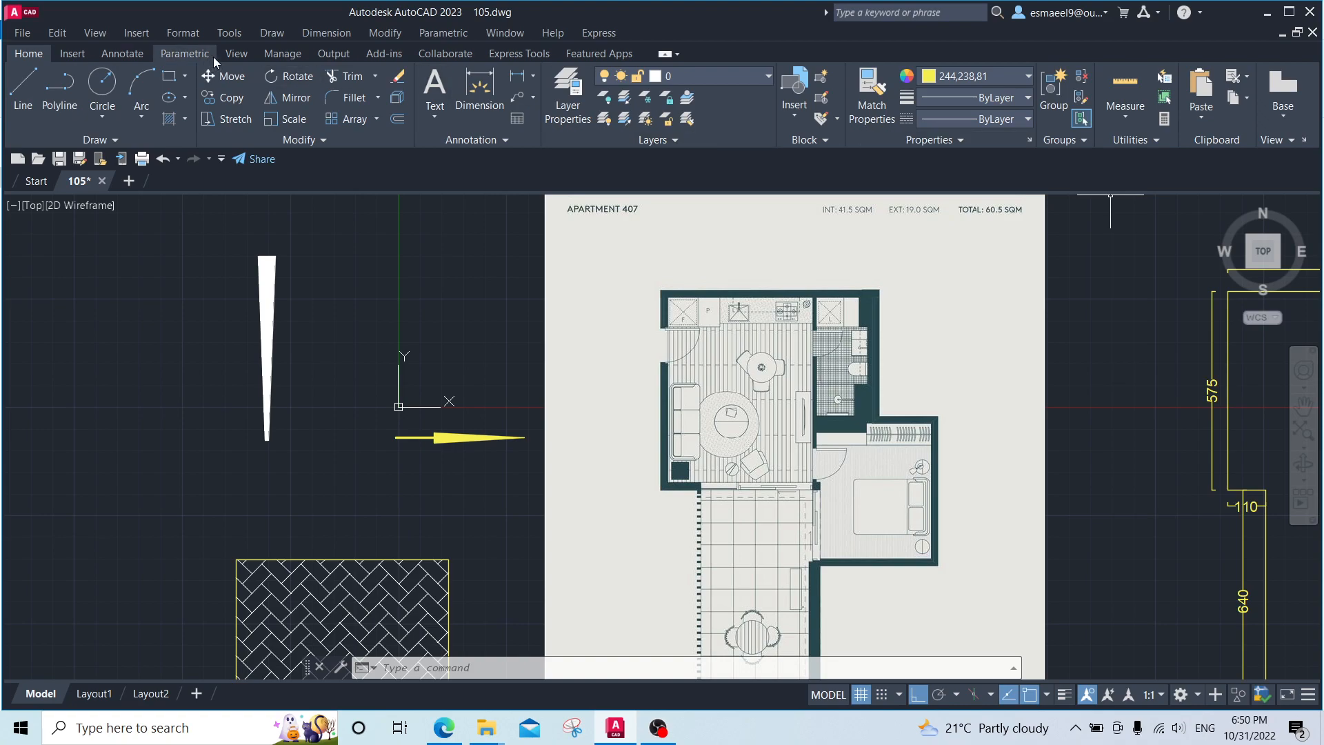
Step: Open the block libraries and switch to the blocks of 04-03-cad-blocks-net-rangues.dwg
{"action": "left_click", "coordinate": [69, 54]}
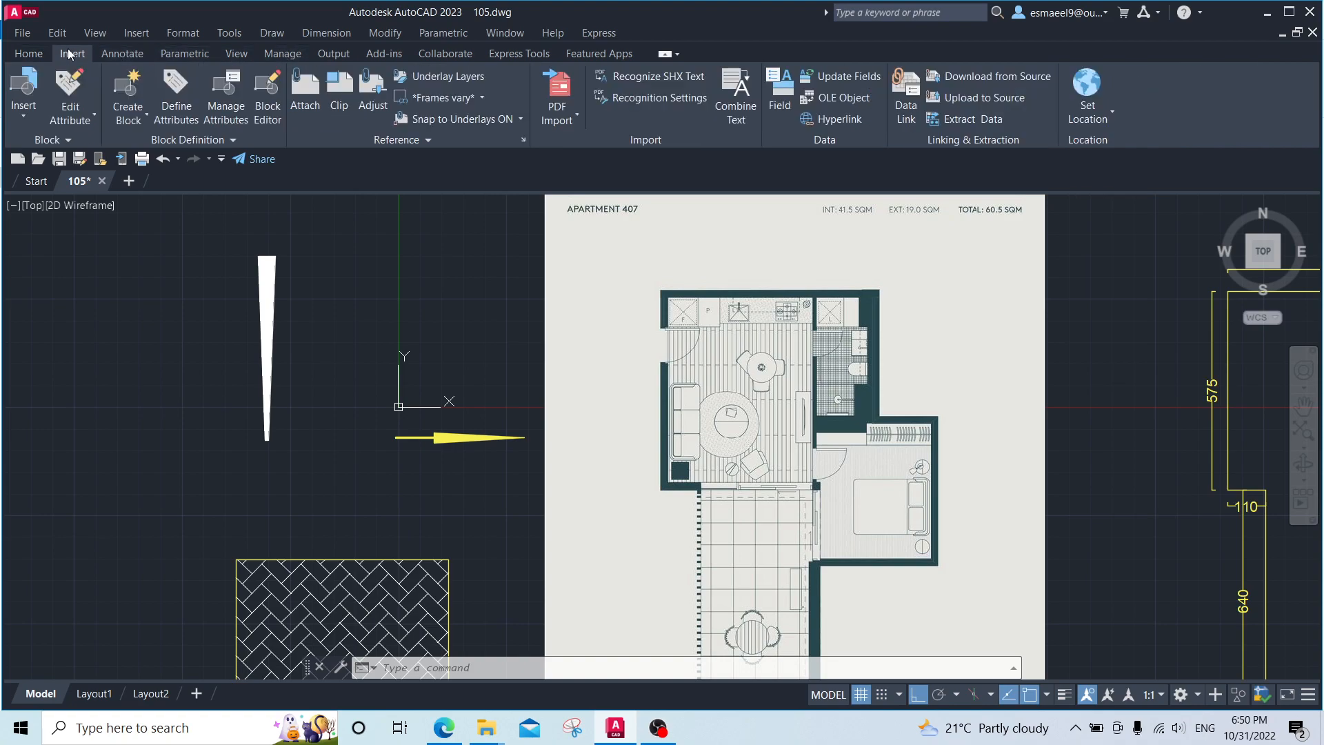
{"action": "left_click", "coordinate": [23, 116]}
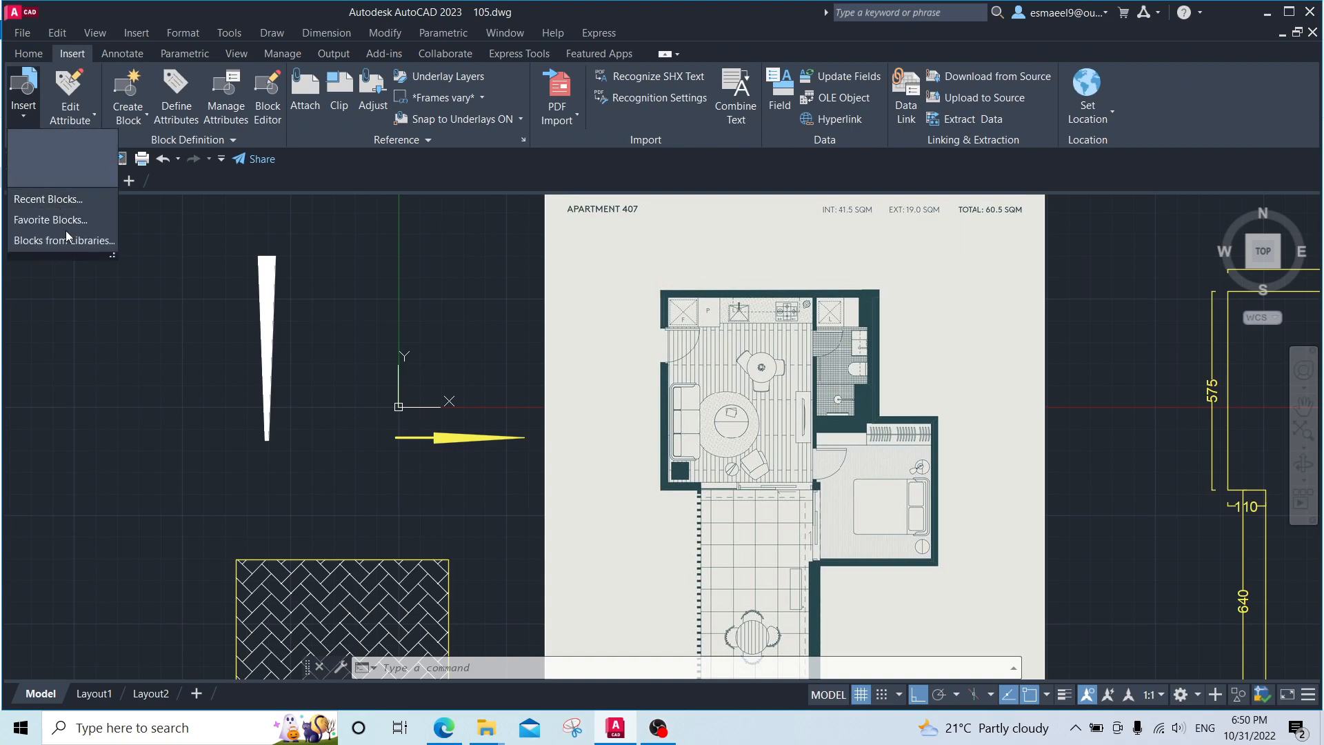
{"action": "left_click", "coordinate": [33, 237]}
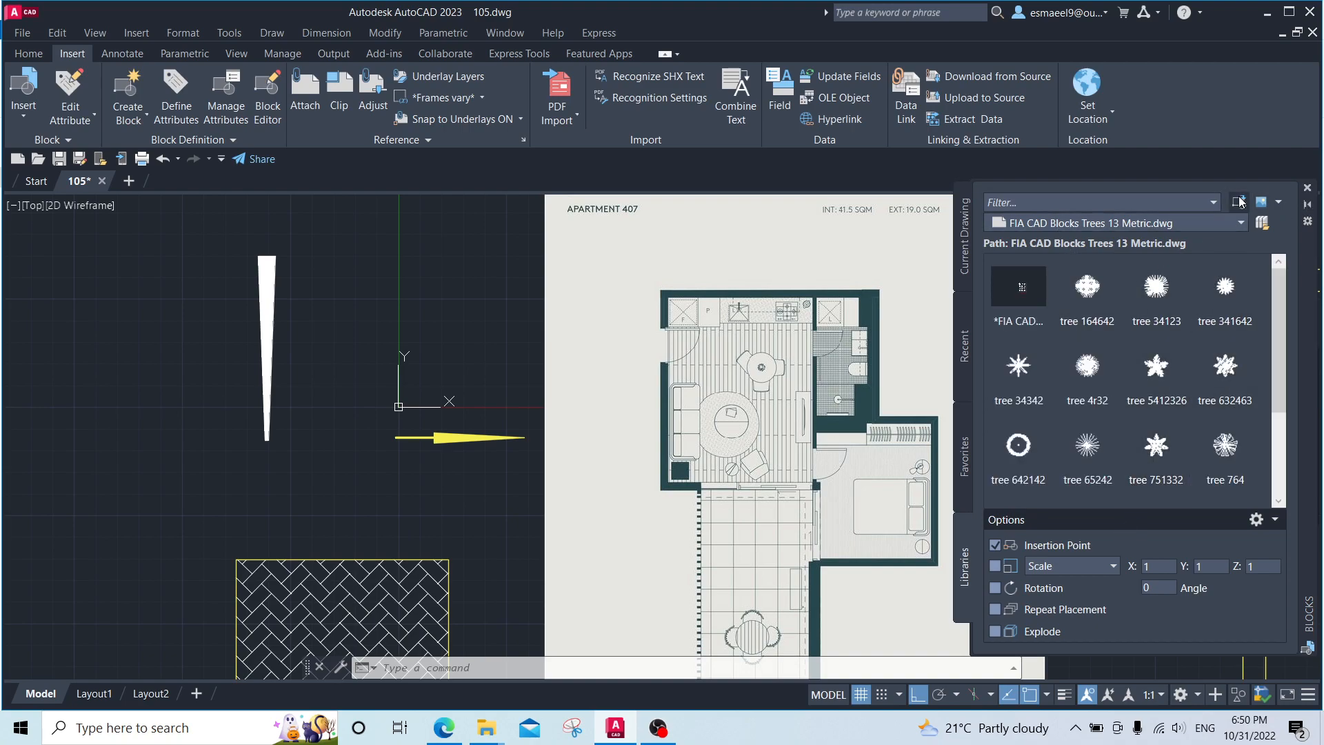
{"action": "left_click", "coordinate": [1239, 201]}
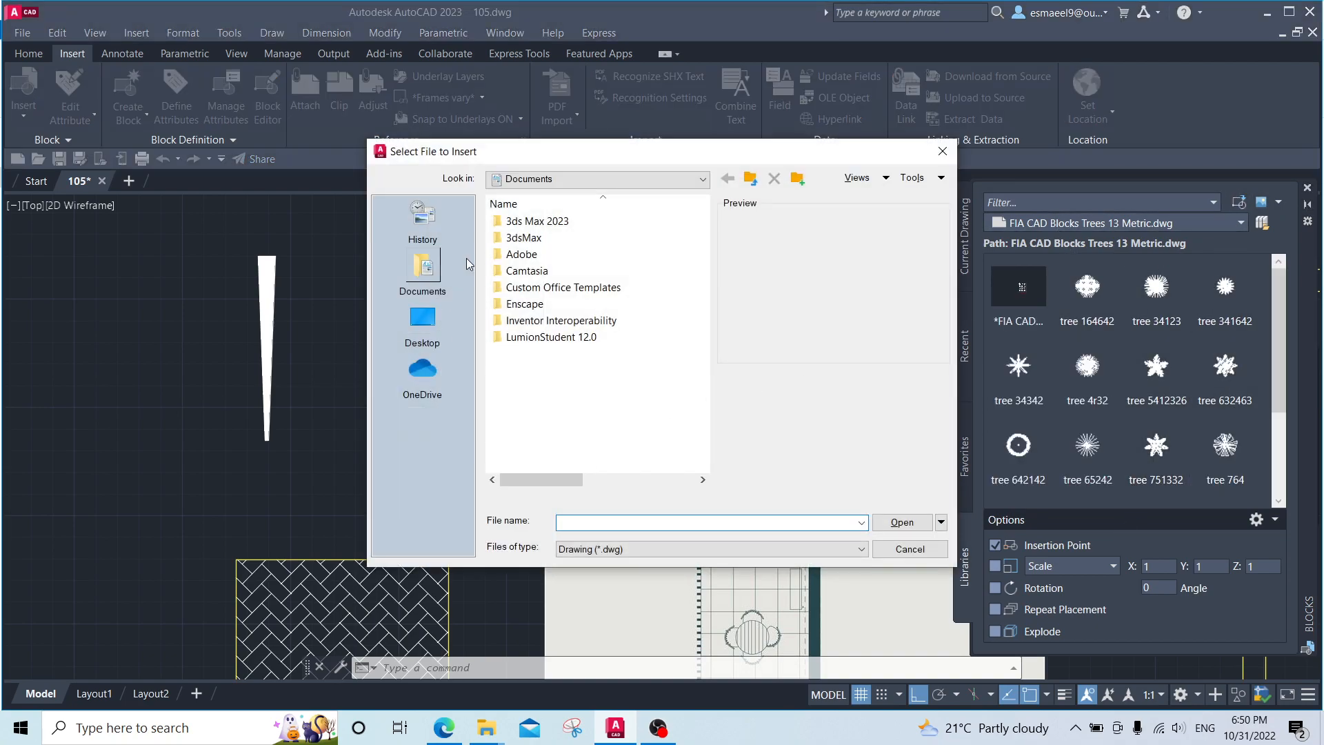
{"action": "left_click", "coordinate": [942, 152]}
{"action": "left_click", "coordinate": [1155, 226]}
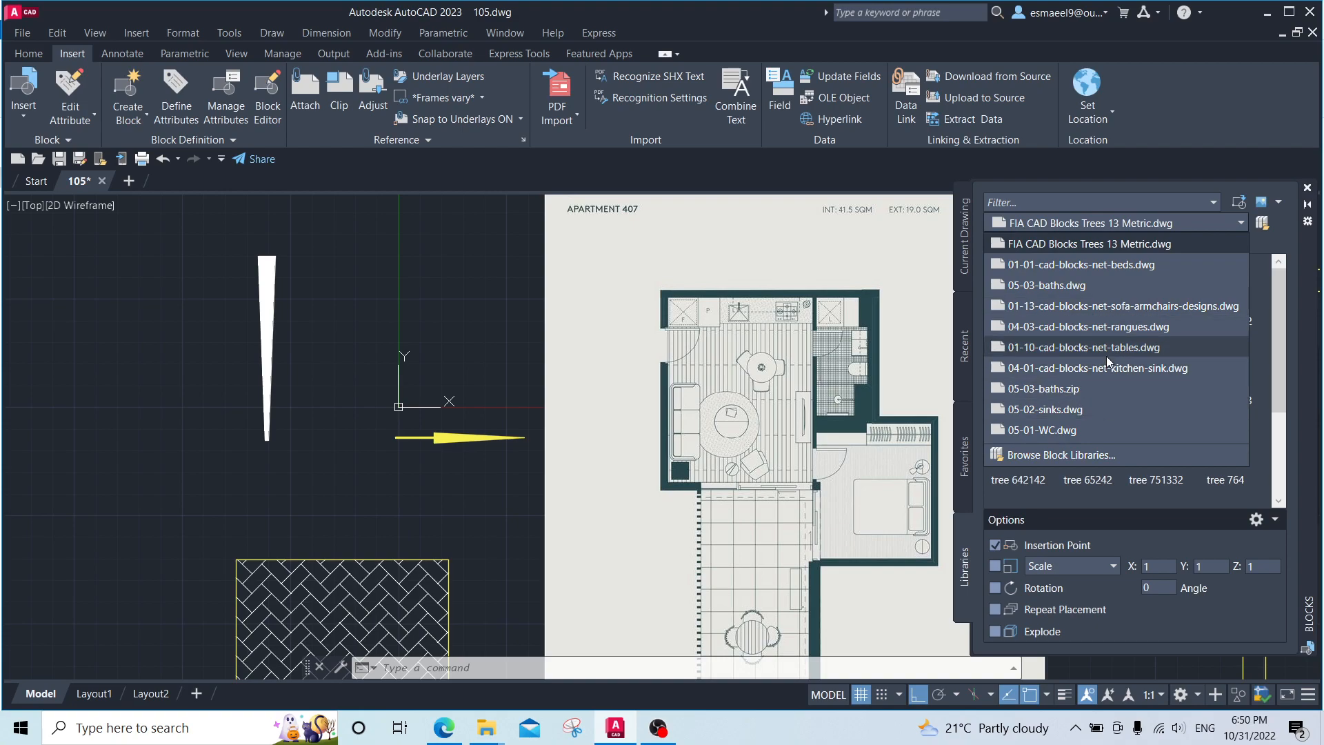
{"action": "left_click", "coordinate": [1105, 326]}
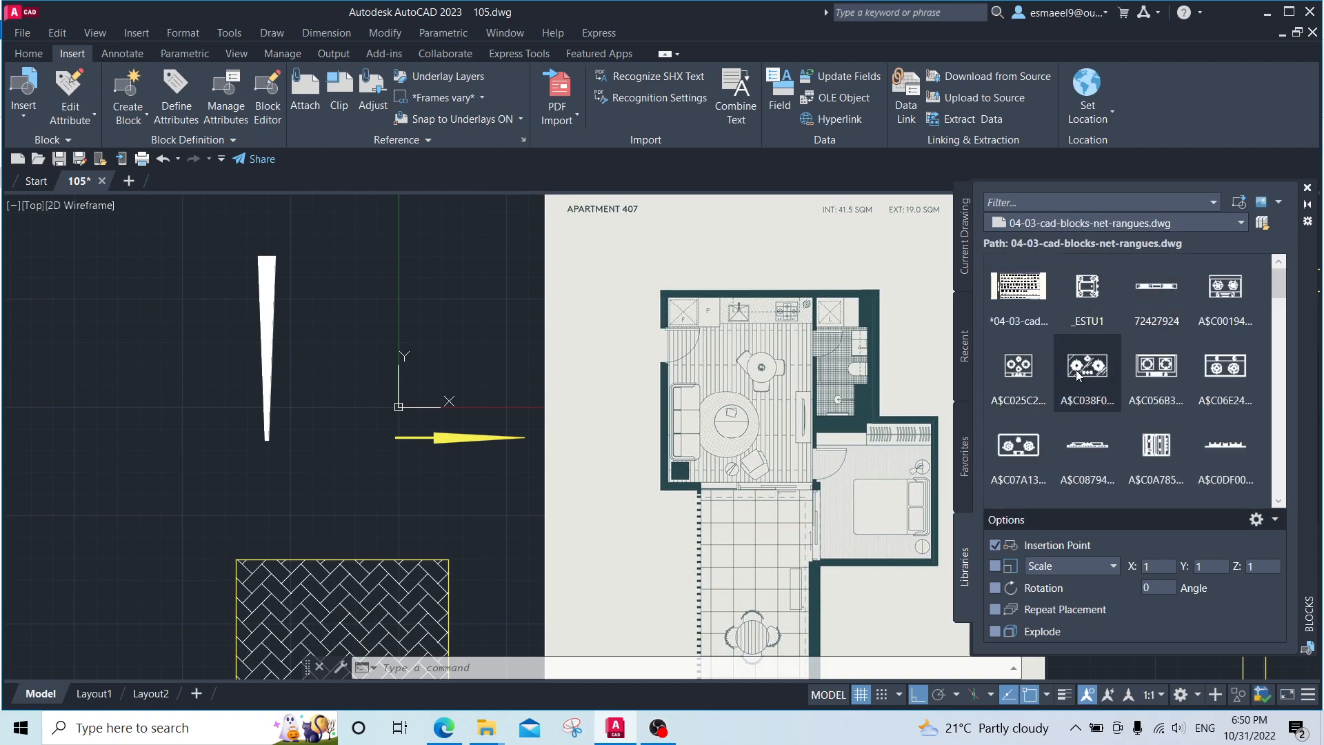
Step: Insert the cooktop block A$C07A13... at scale 1 in the empty area above the yellow arrow
{"action": "scroll", "coordinate": [1044, 367], "scroll_direction": "down", "scroll_amount": 1}
{"action": "left_click", "coordinate": [1020, 364]}
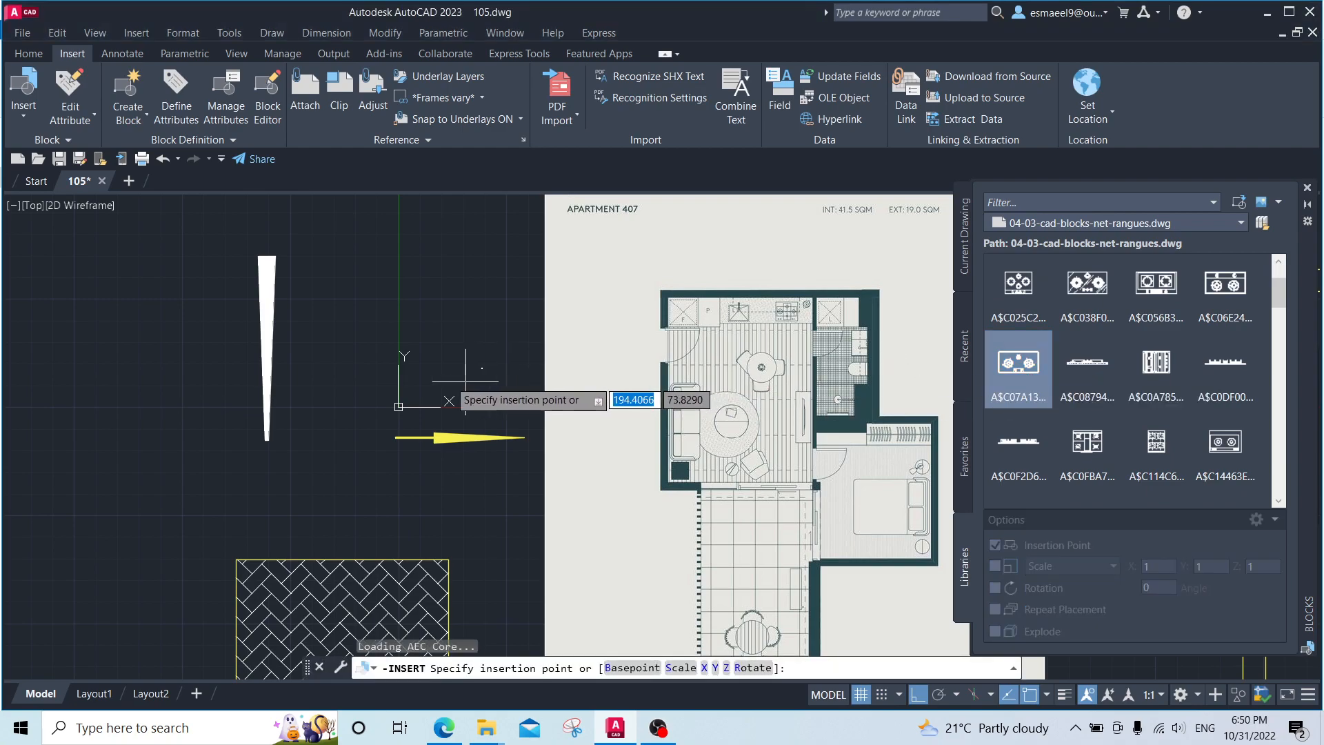
{"action": "left_click", "coordinate": [462, 345]}
{"action": "scroll", "coordinate": [461, 342], "scroll_direction": "up", "scroll_amount": 4}
{"action": "scroll", "coordinate": [485, 355], "scroll_direction": "up", "scroll_amount": 5}
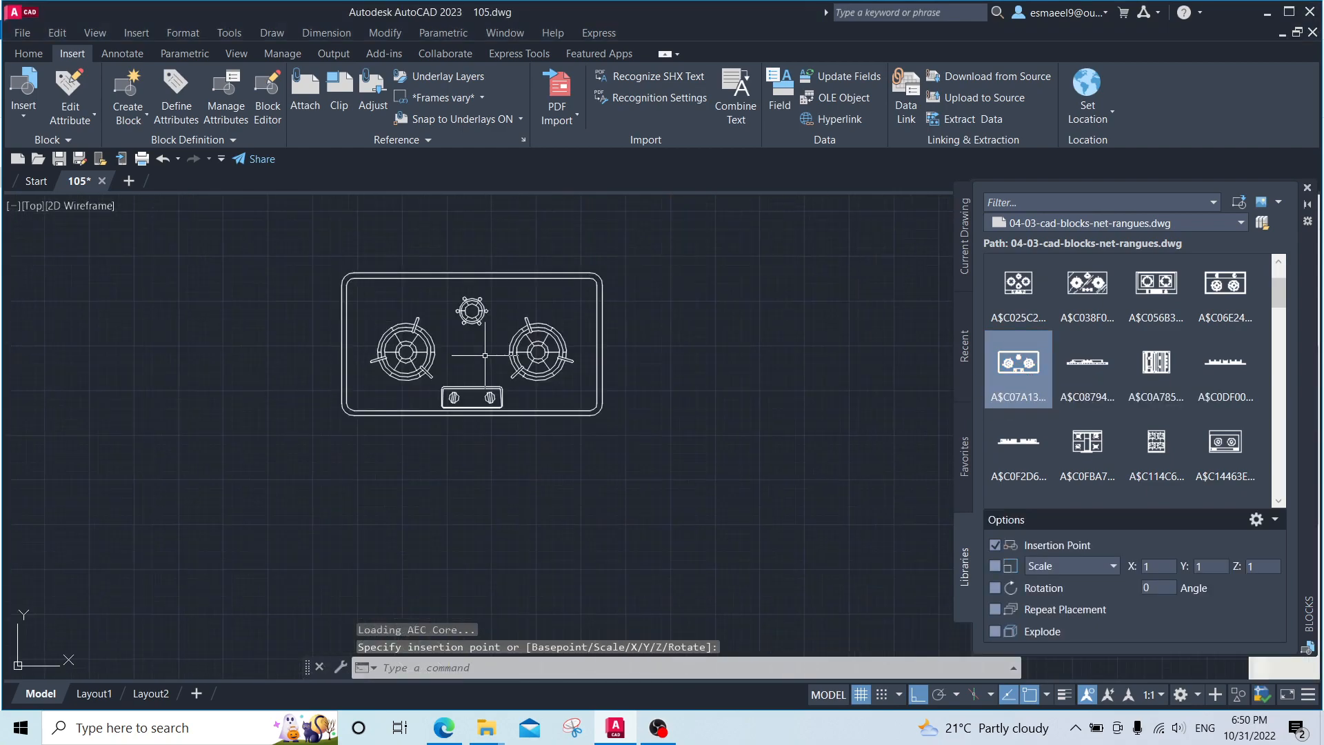
Step: Examine the kitchen stove in the floor plan image for comparison with the inserted cooktop block
{"action": "scroll", "coordinate": [560, 352], "scroll_direction": "down", "scroll_amount": 8}
{"action": "middle_click_drag", "start_coordinate": [653, 353], "coordinate": [407, 355]}
{"action": "scroll", "coordinate": [816, 303], "scroll_direction": "up", "scroll_amount": 4}
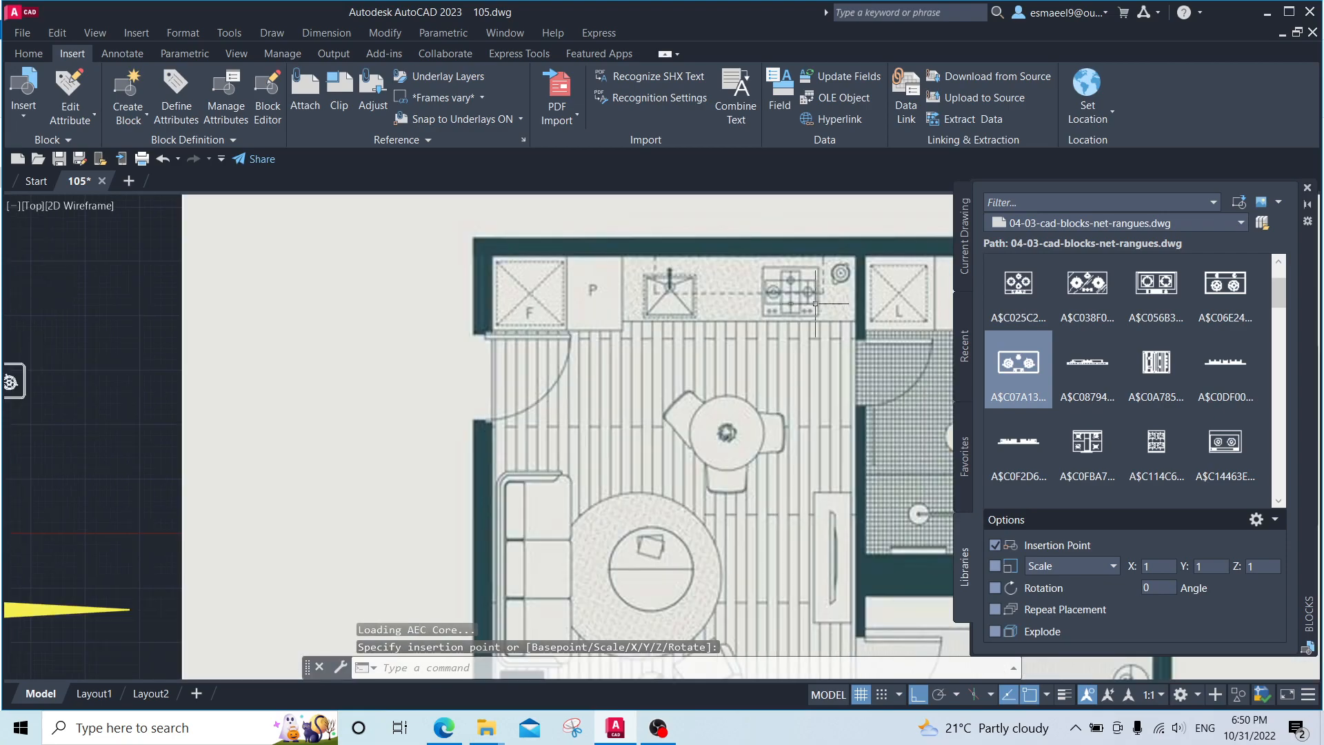
{"action": "scroll", "coordinate": [818, 304], "scroll_direction": "down", "scroll_amount": 2}
{"action": "scroll", "coordinate": [550, 338], "scroll_direction": "up", "scroll_amount": 3}
{"action": "scroll", "coordinate": [545, 338], "scroll_direction": "up", "scroll_amount": 1}
{"action": "scroll", "coordinate": [386, 352], "scroll_direction": "down", "scroll_amount": 1}
Step: Inspect the inserted cooktop block up close and its size relative to the floor plan image
{"action": "left_click", "coordinate": [331, 319]}
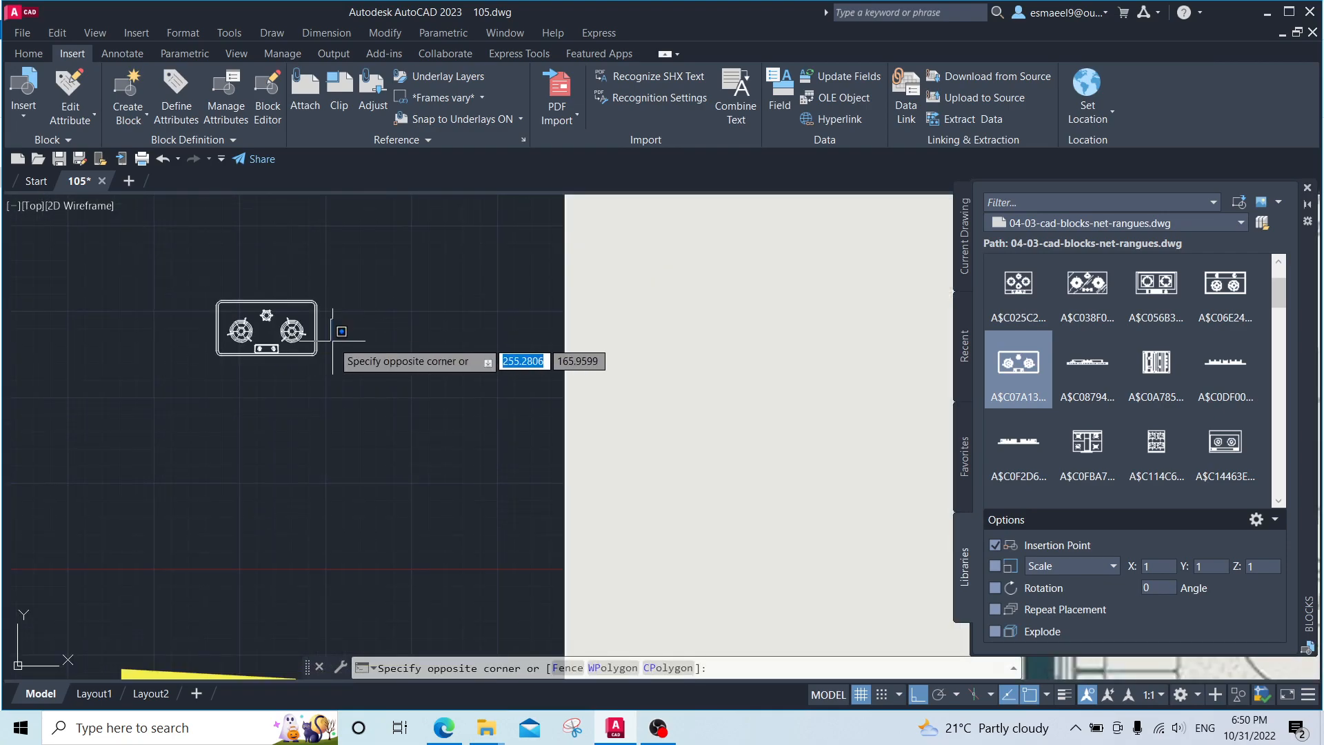
{"action": "left_click", "coordinate": [321, 350]}
{"action": "scroll", "coordinate": [320, 357], "scroll_direction": "up", "scroll_amount": 4}
{"action": "middle_click_drag", "start_coordinate": [345, 364], "coordinate": [588, 390]}
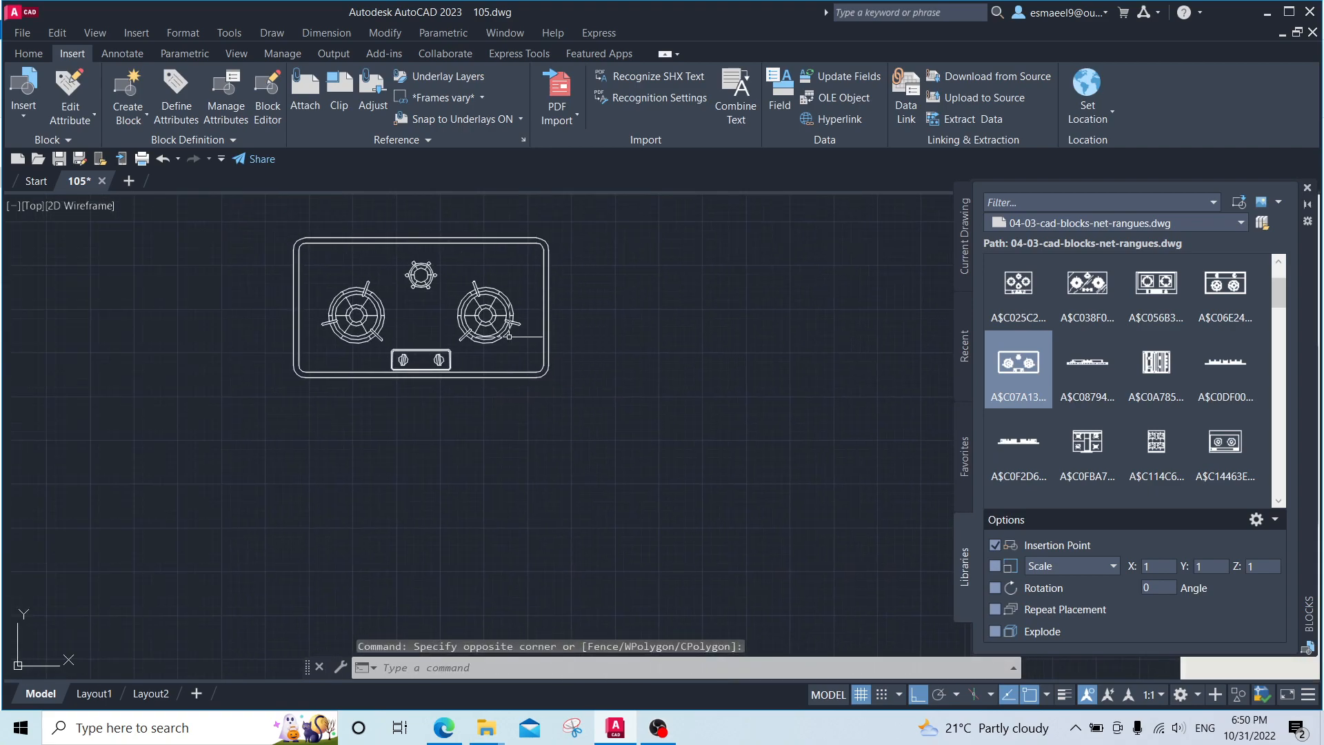
{"action": "scroll", "coordinate": [560, 320], "scroll_direction": "down", "scroll_amount": 4}
{"action": "scroll", "coordinate": [583, 330], "scroll_direction": "up", "scroll_amount": 2}
{"action": "scroll", "coordinate": [578, 334], "scroll_direction": "down", "scroll_amount": 2}
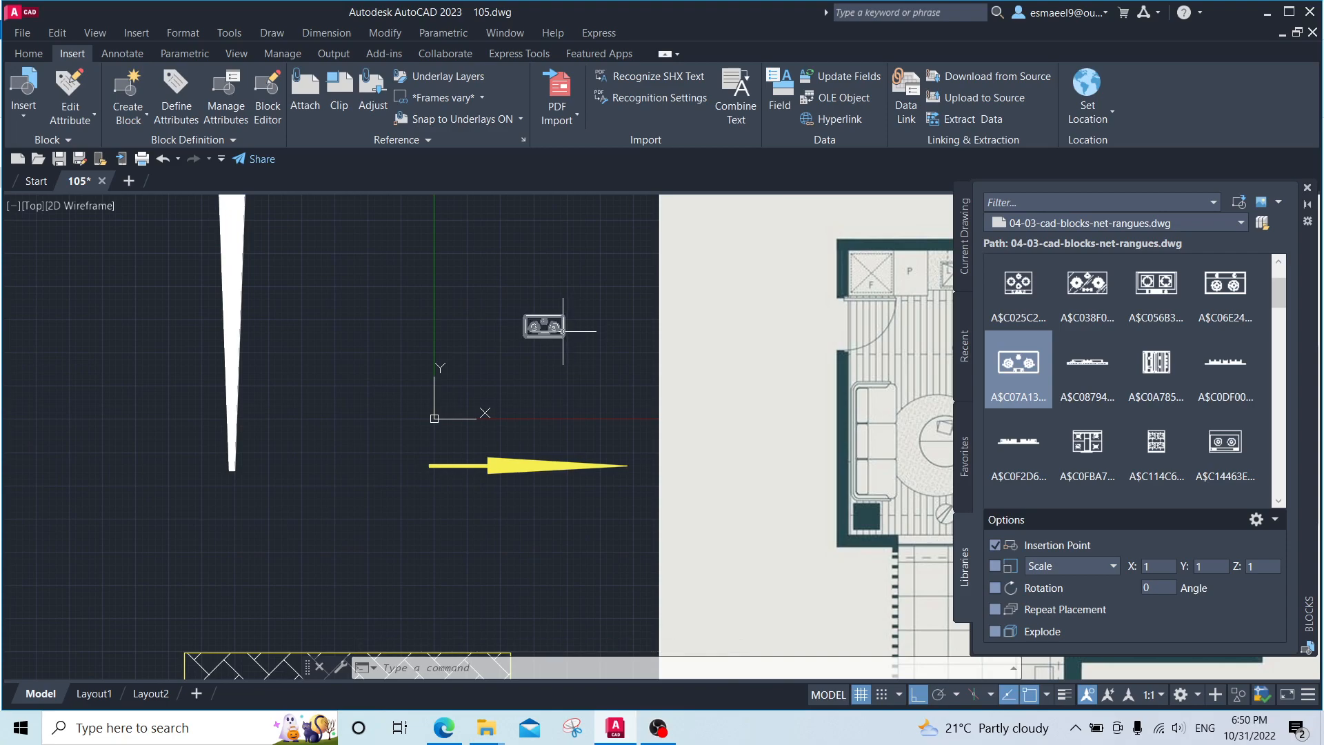
{"action": "scroll", "coordinate": [569, 333], "scroll_direction": "up", "scroll_amount": 7}
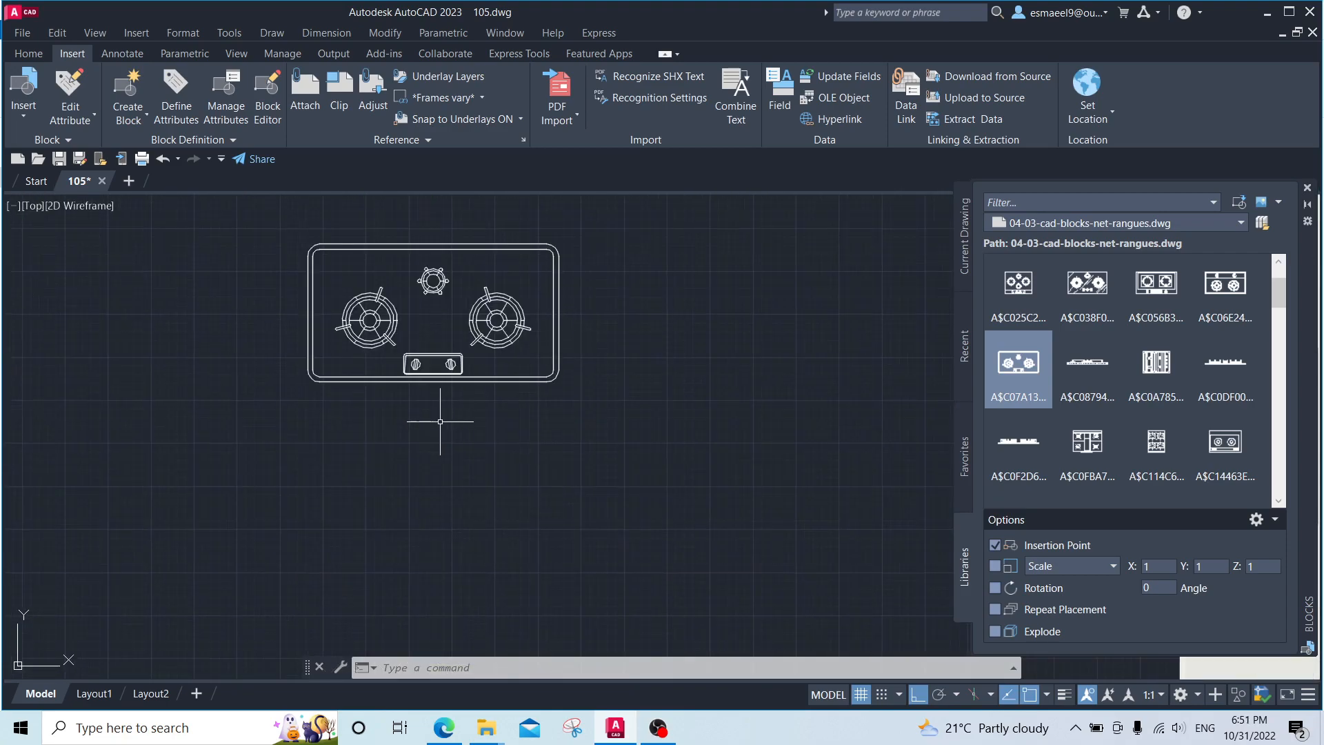
{"action": "scroll", "coordinate": [547, 449], "scroll_direction": "down", "scroll_amount": 10}
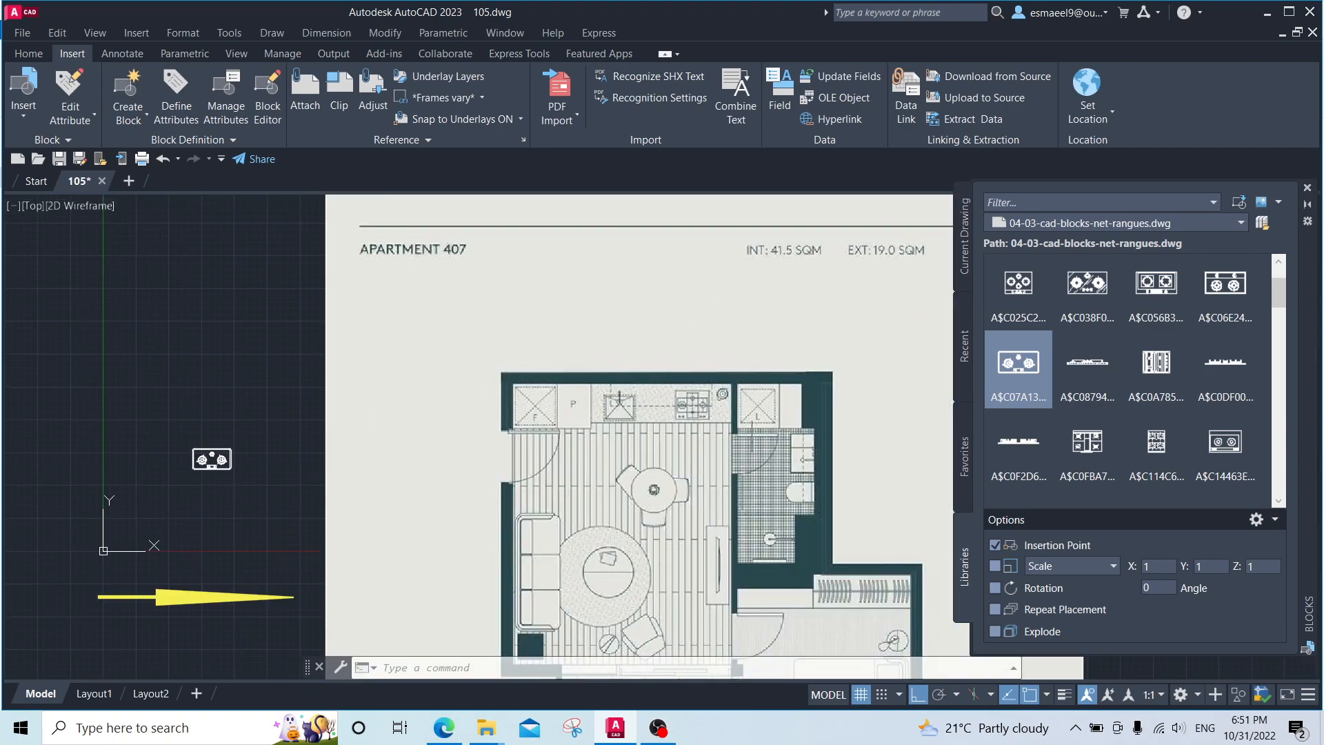
Step: Measure the width of the stove in the floor plan image with a temporary line along its front edge
{"action": "scroll", "coordinate": [695, 420], "scroll_direction": "up", "scroll_amount": 2}
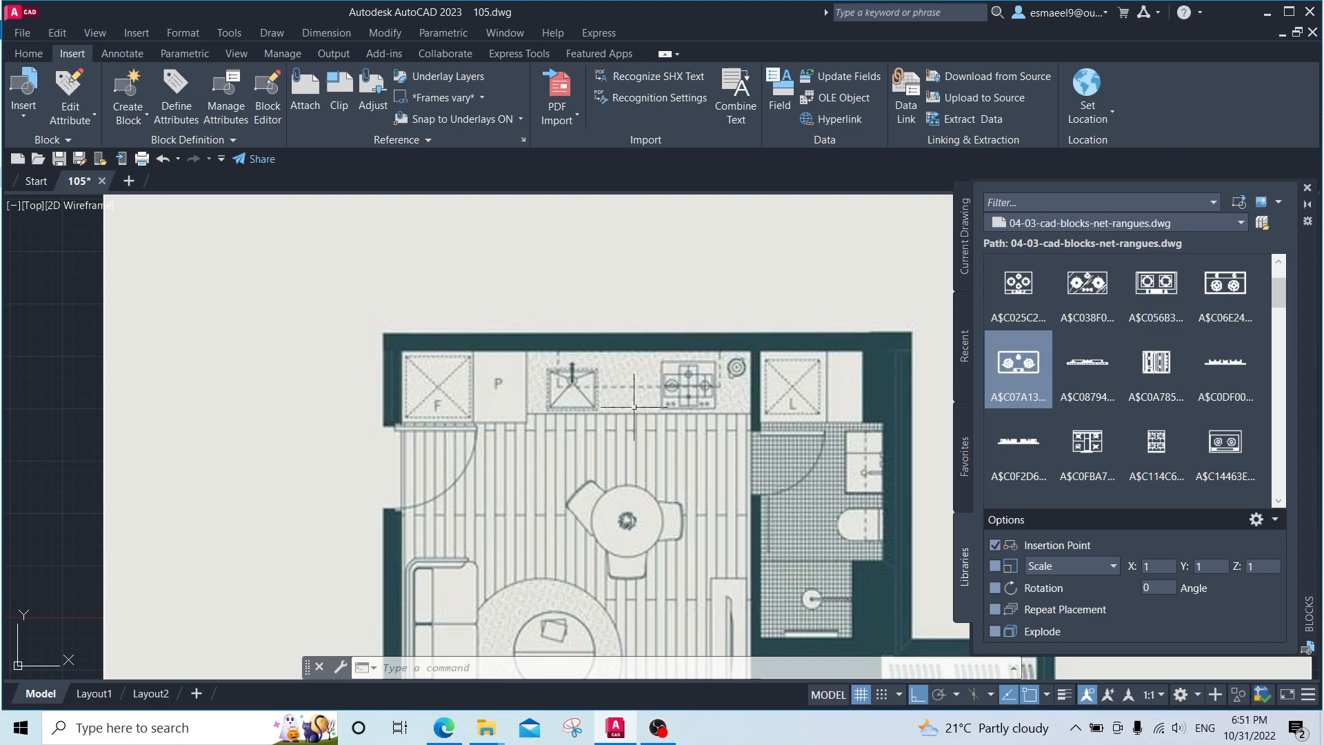
{"action": "scroll", "coordinate": [704, 405], "scroll_direction": "up", "scroll_amount": 5}
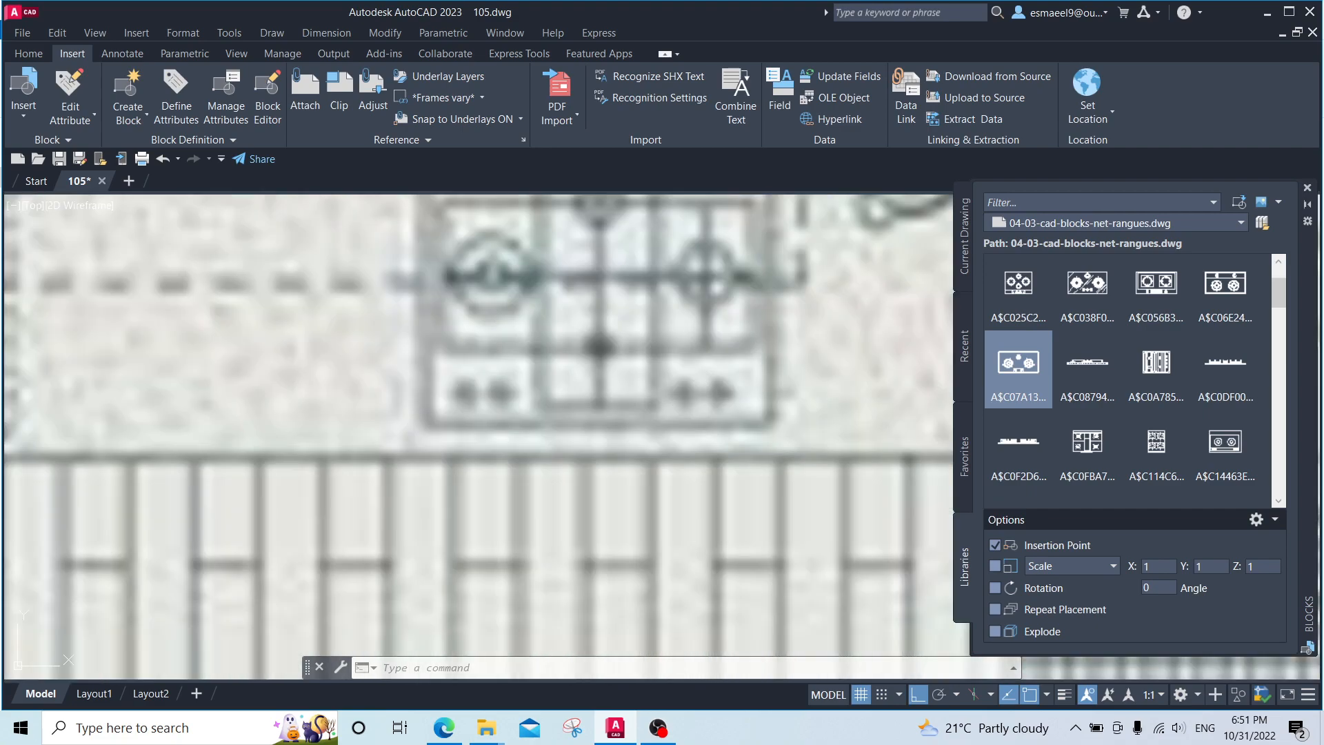
{"action": "type", "text": "l"}
{"action": "key", "text": "Return"}
{"action": "left_click", "coordinate": [424, 420]}
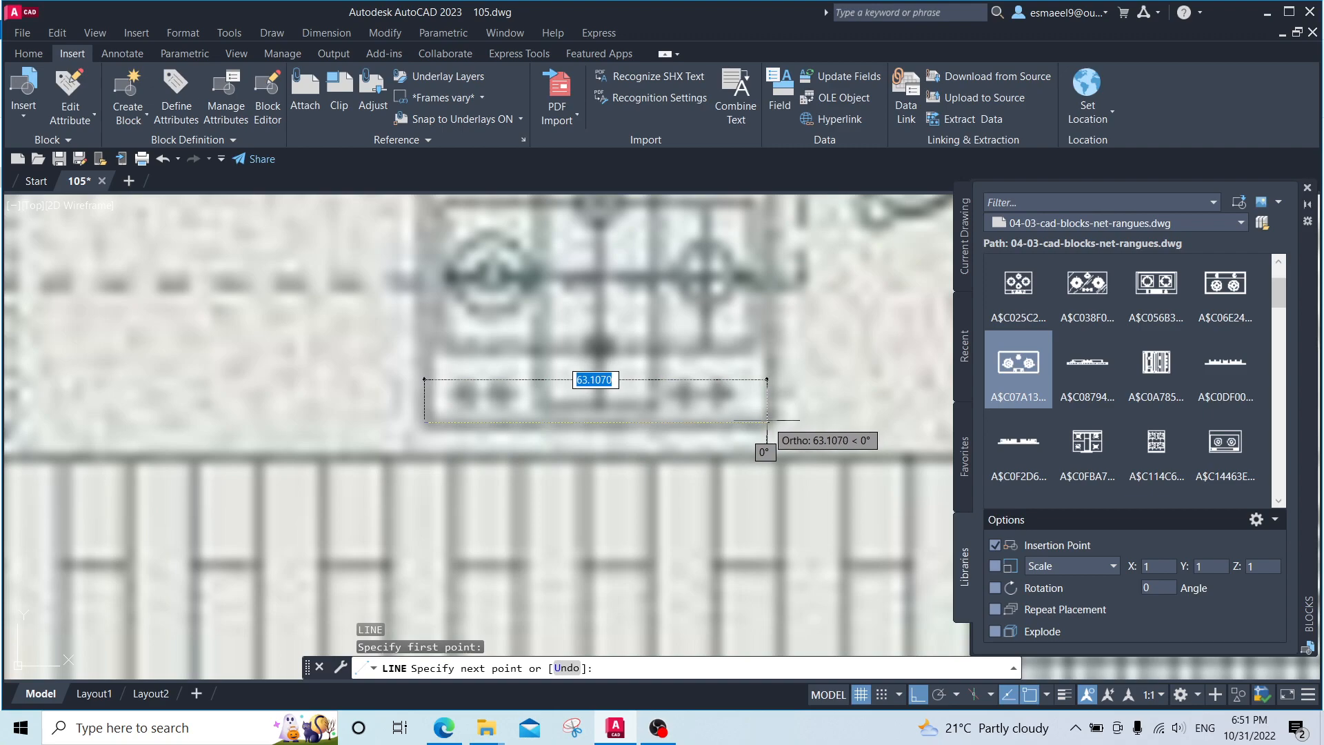
{"action": "key", "text": "Escape"}
Step: Draw a horizontal line 65 units long just below the inserted cooktop block
{"action": "scroll", "coordinate": [774, 422], "scroll_direction": "down", "scroll_amount": 5}
{"action": "middle_click_drag", "start_coordinate": [774, 422], "coordinate": [788, 380]}
{"action": "key", "text": "Escape"}
{"action": "middle_click_drag", "start_coordinate": [384, 373], "coordinate": [607, 321]}
{"action": "key", "text": "Escape"}
{"action": "type", "text": "l"}
{"action": "key", "text": "Return"}
{"action": "left_click", "coordinate": [295, 419]}
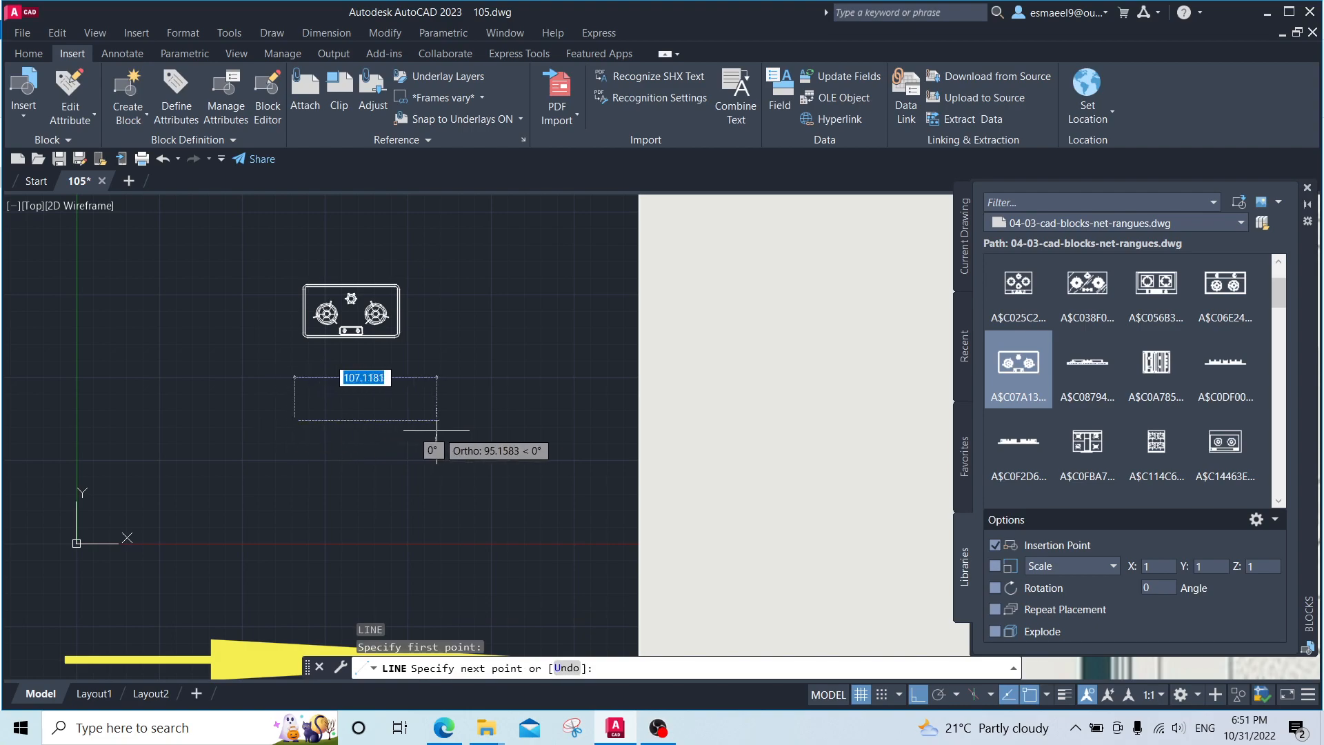
{"action": "type", "text": "65"}
{"action": "key", "text": "Return"}
{"action": "key", "text": "Escape"}
Step: Scale the cooktop block by reference about the line's left end, matching the width of its bottom edge to the line's length
{"action": "left_click", "coordinate": [478, 293]}
{"action": "left_click", "coordinate": [343, 361]}
{"action": "key", "text": "Return"}
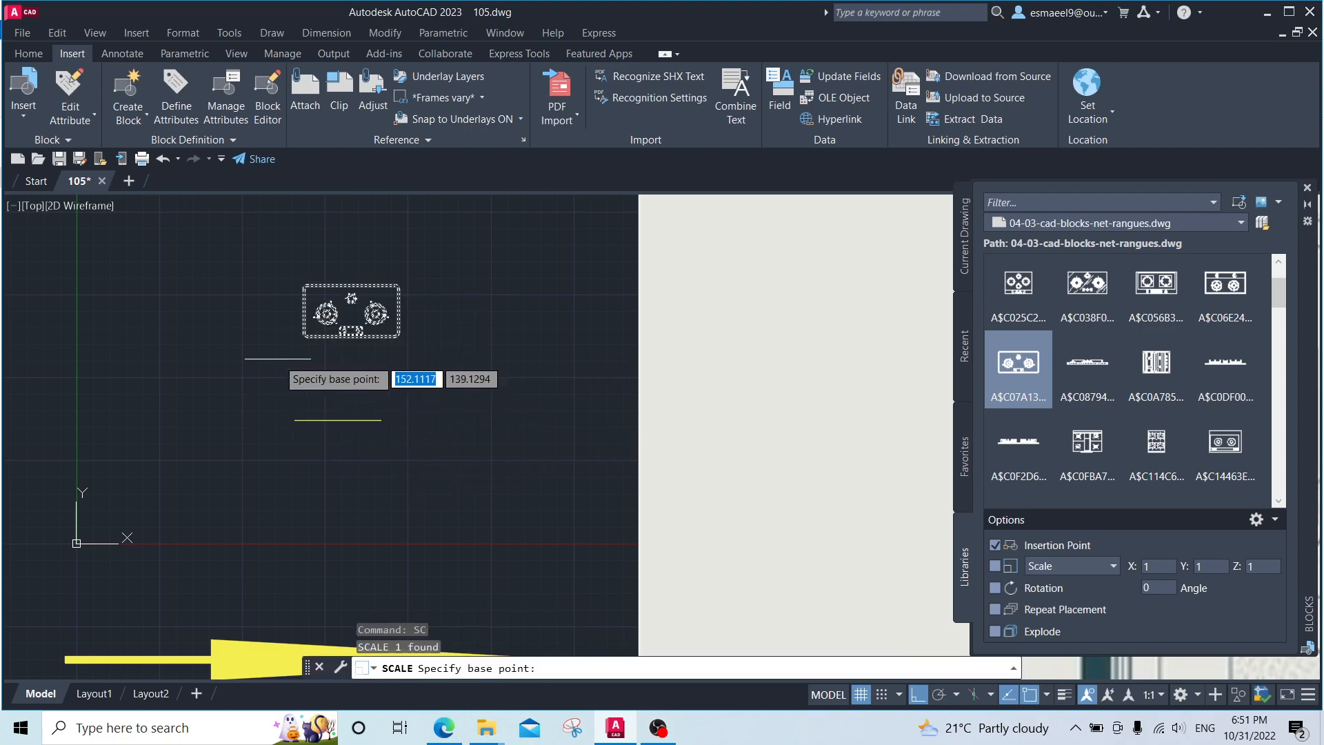
{"action": "scroll", "coordinate": [282, 358], "scroll_direction": "up", "scroll_amount": 4}
{"action": "left_click", "coordinate": [318, 515]}
{"action": "type", "text": "r"}
{"action": "key", "text": "Return"}
{"action": "left_click", "coordinate": [349, 298]}
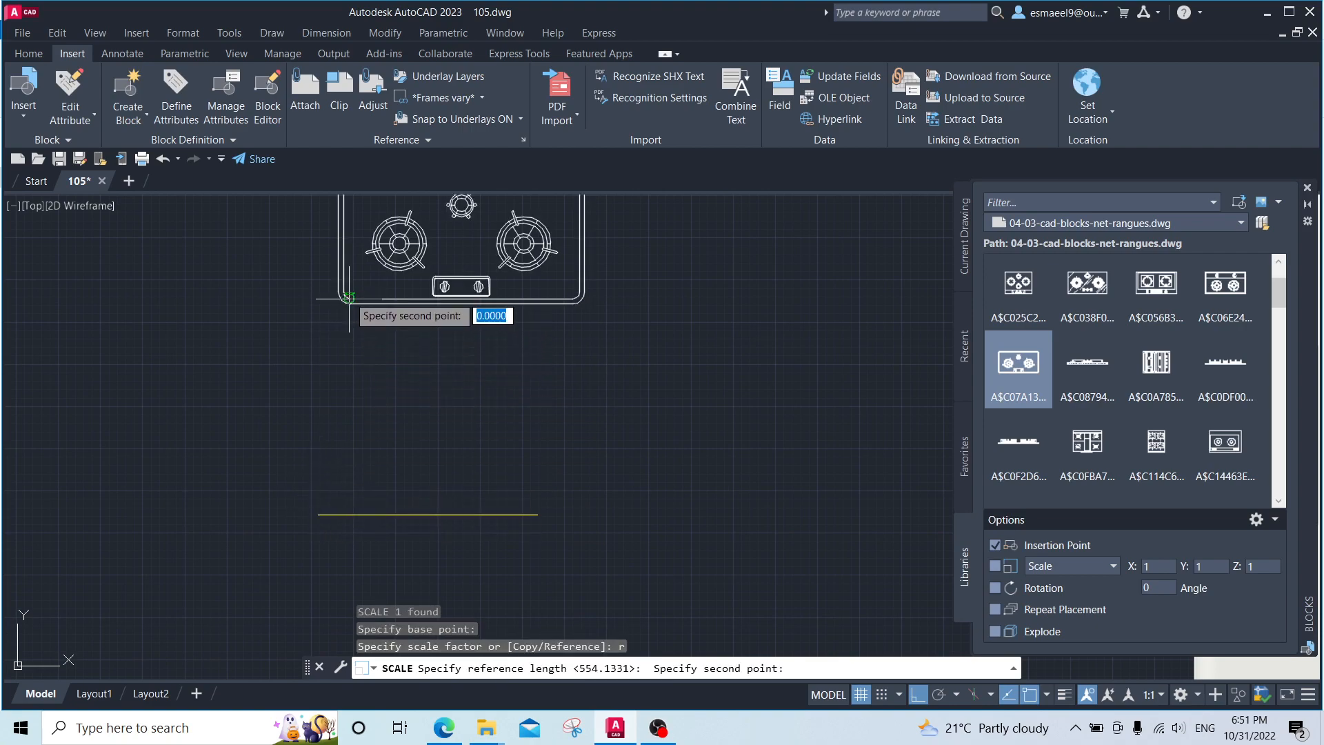
{"action": "left_click", "coordinate": [582, 299]}
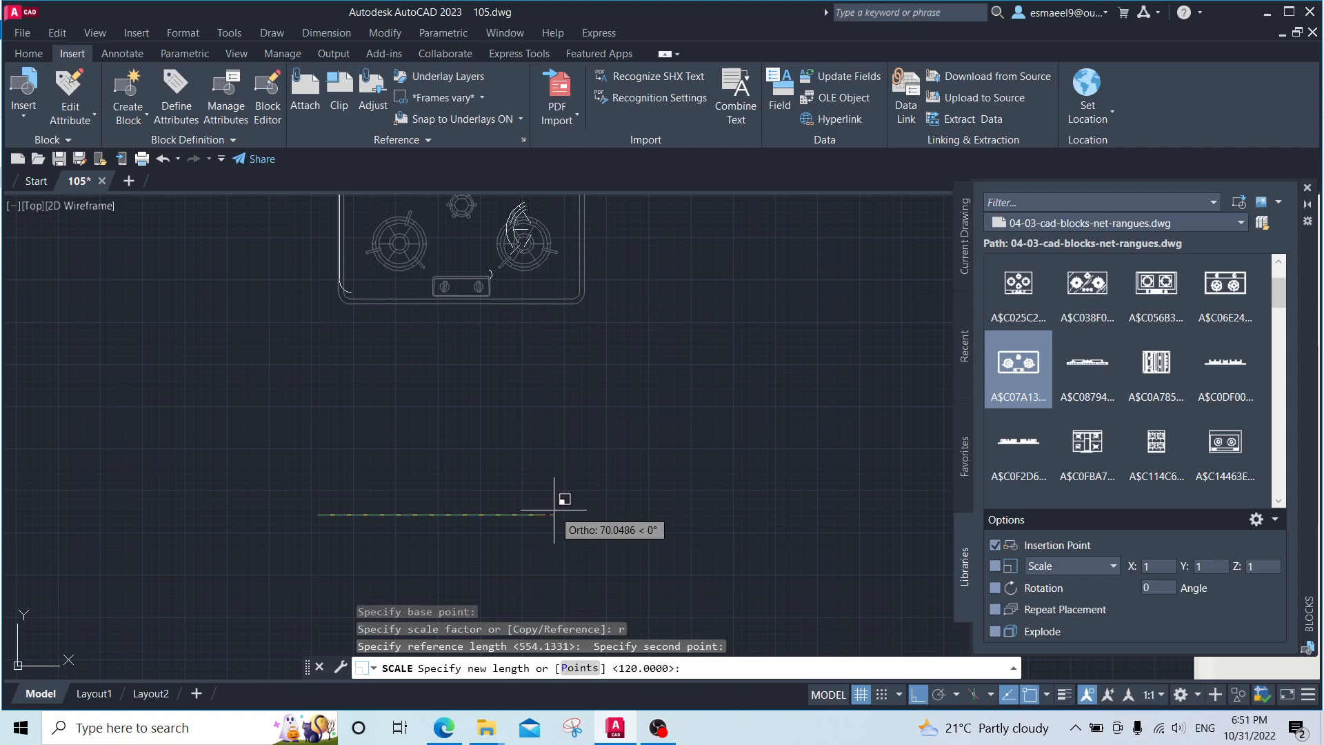
{"action": "left_click", "coordinate": [541, 513]}
Step: Erase the helper line below the scaled cooktop block
{"action": "scroll", "coordinate": [665, 420], "scroll_direction": "down", "scroll_amount": 2}
{"action": "left_click", "coordinate": [635, 436]}
{"action": "left_click", "coordinate": [495, 511]}
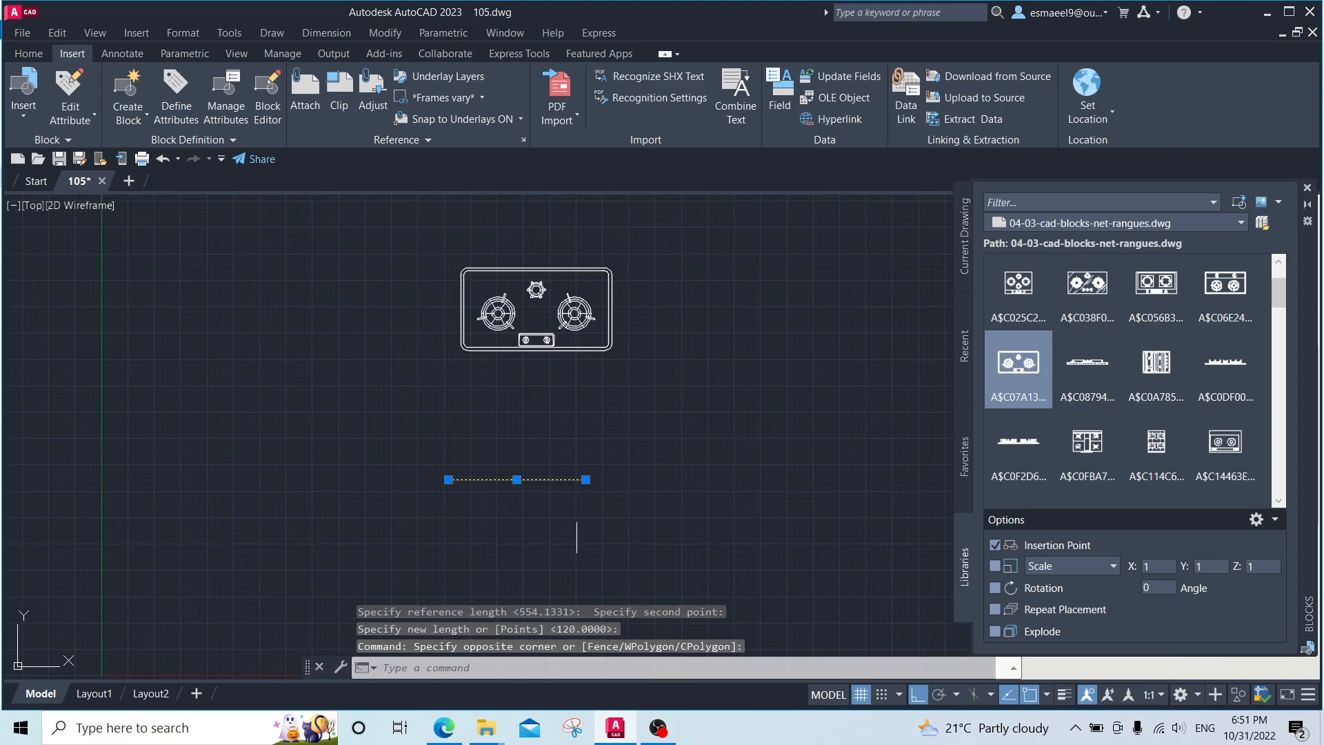
{"action": "key", "text": "Delete"}
Step: Move the scaled cooktop block horizontally onto the floor plan image, just below the kitchen stove
{"action": "left_click", "coordinate": [676, 272]}
{"action": "left_click", "coordinate": [495, 373]}
{"action": "scroll", "coordinate": [644, 393], "scroll_direction": "down", "scroll_amount": 5}
{"action": "type", "text": "m"}
{"action": "key", "text": "space"}
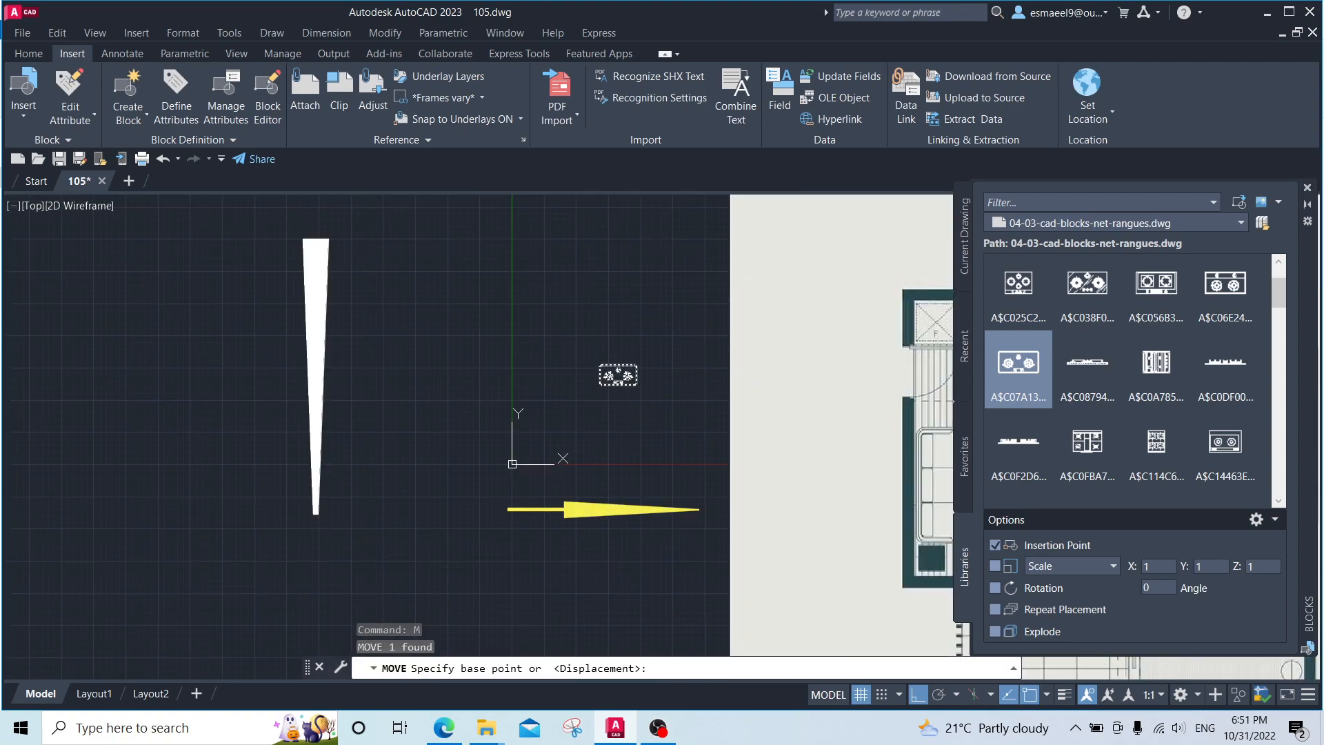
{"action": "left_click", "coordinate": [568, 363]}
{"action": "middle_click_drag", "start_coordinate": [808, 365], "coordinate": [328, 370]}
{"action": "scroll", "coordinate": [591, 339], "scroll_direction": "up", "scroll_amount": 1}
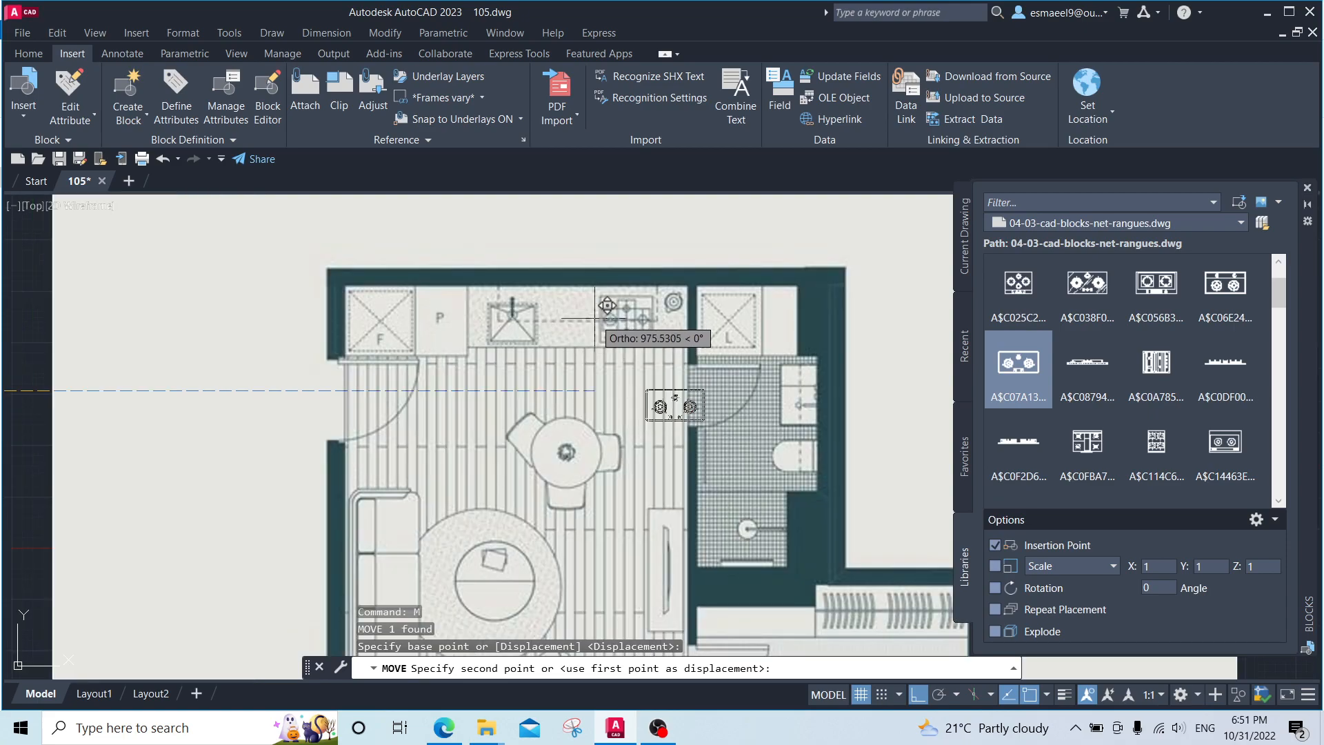
{"action": "left_click", "coordinate": [662, 400]}
{"action": "key", "text": "Escape"}
Step: Move the cooktop block straight up onto the stove in the floor plan image
{"action": "scroll", "coordinate": [586, 369], "scroll_direction": "up", "scroll_amount": 2}
{"action": "left_click", "coordinate": [571, 380]}
{"action": "left_click", "coordinate": [739, 495]}
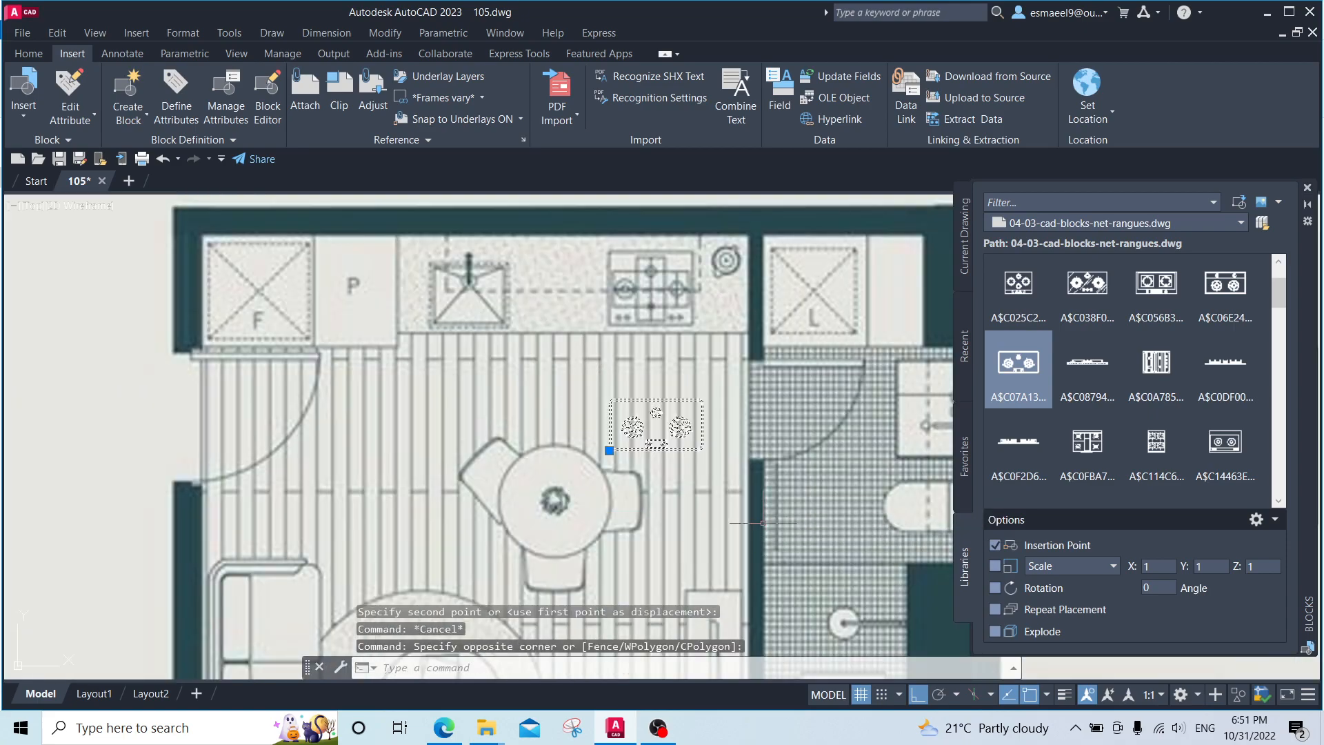
{"action": "type", "text": "m"}
{"action": "key", "text": "space"}
{"action": "left_click", "coordinate": [686, 494]}
{"action": "left_click", "coordinate": [695, 357]}
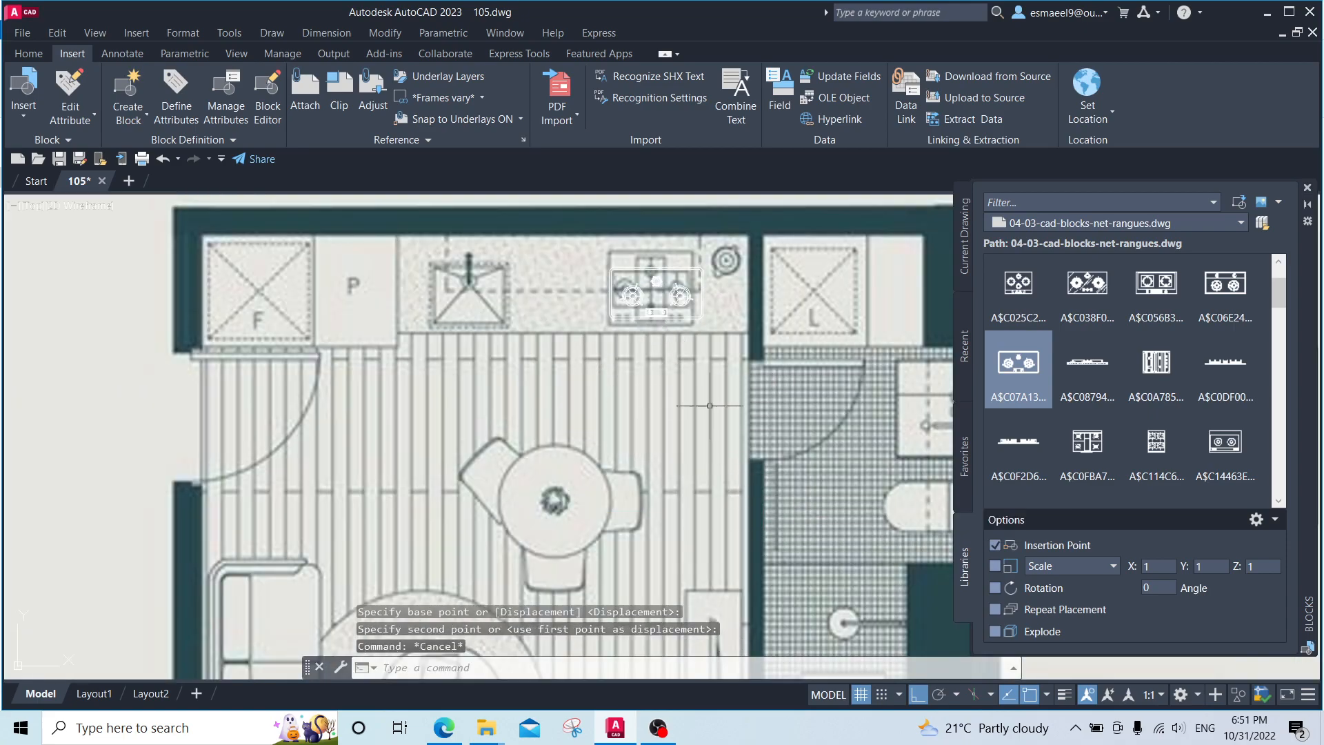
{"action": "key", "text": "Escape"}
Step: Insert the four-burner stove block A$C0FBA7... at scale 1 on the kitchen counter between the sink and the stove
{"action": "scroll", "coordinate": [695, 355], "scroll_direction": "up", "scroll_amount": 2}
{"action": "middle_click_drag", "start_coordinate": [729, 336], "coordinate": [740, 416]}
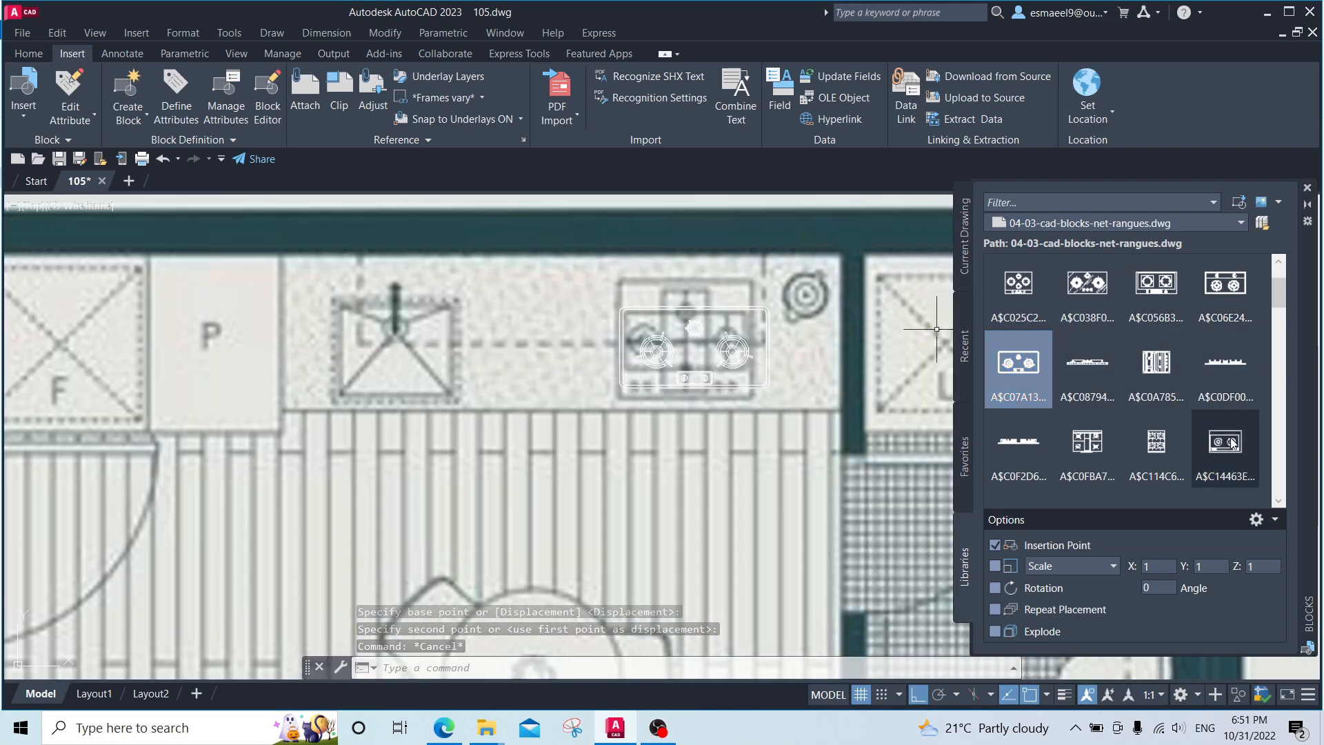
{"action": "left_click", "coordinate": [1088, 442]}
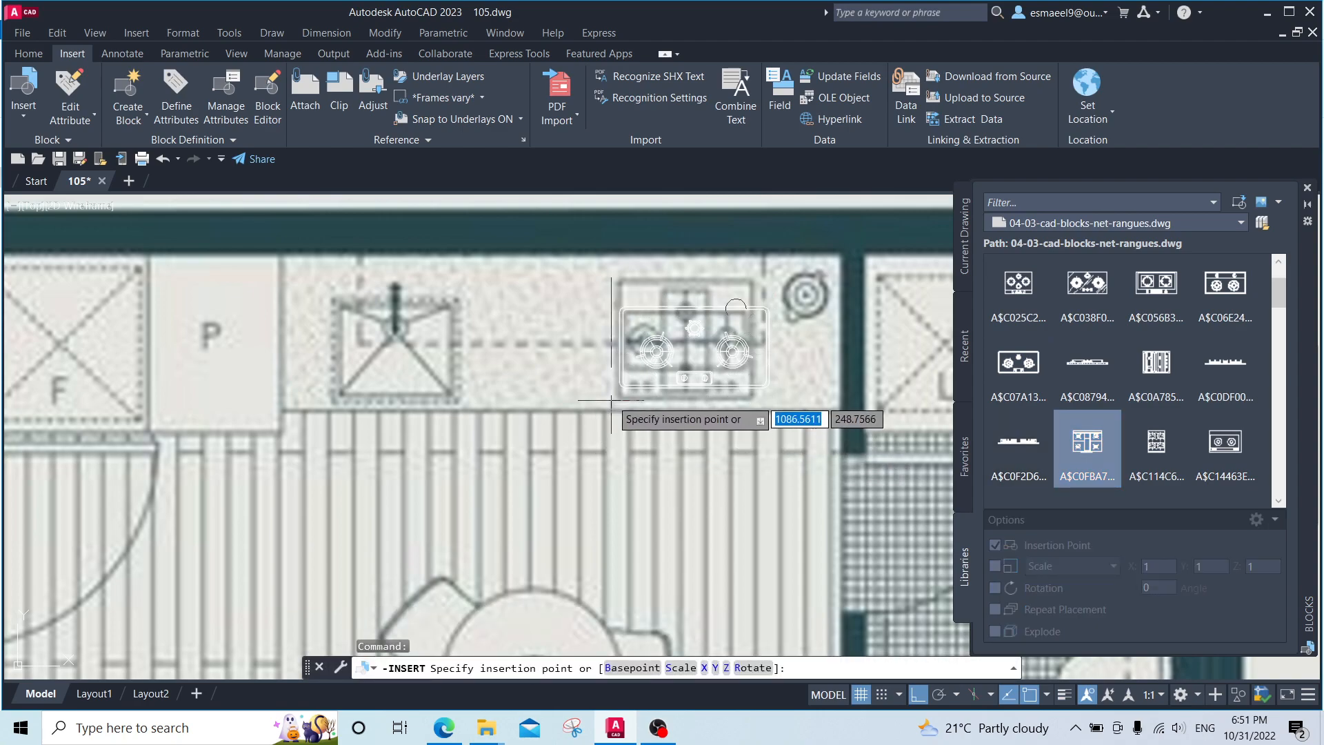
{"action": "left_click", "coordinate": [446, 401]}
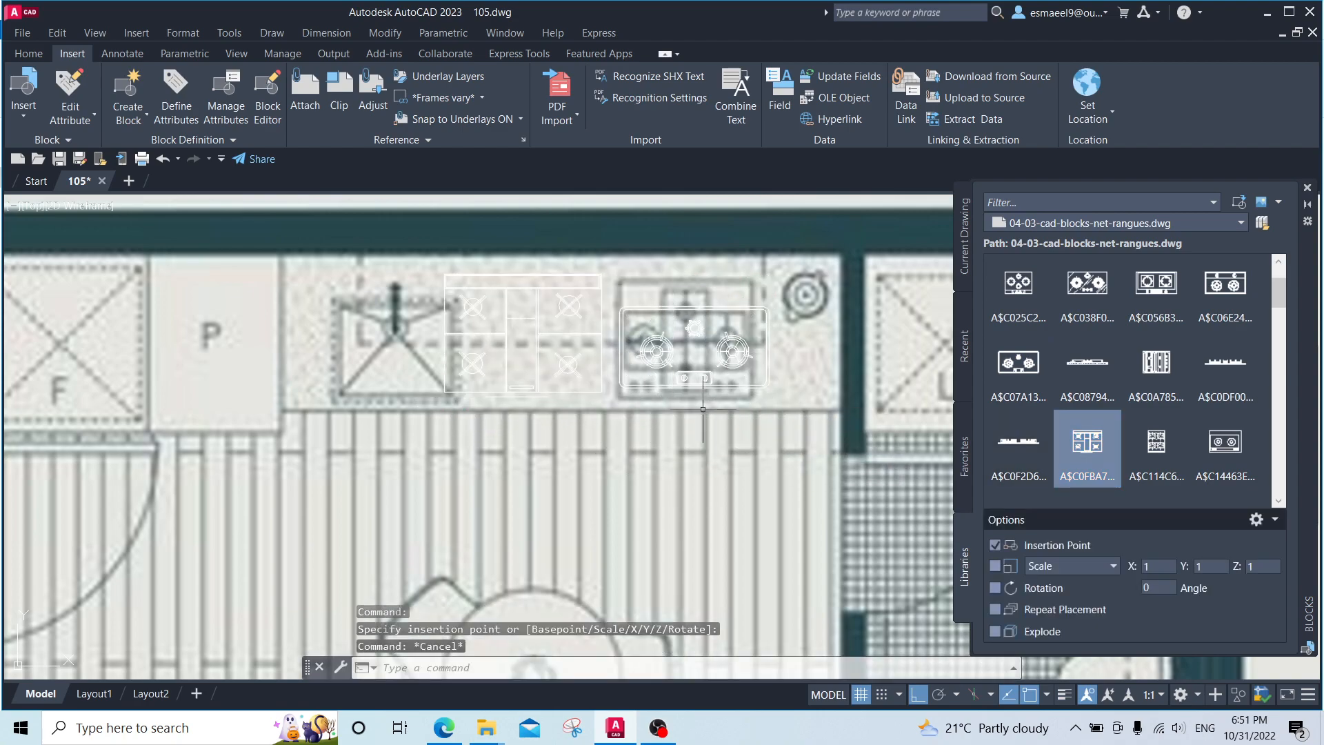
Step: Erase the scaled cooktop block lying over the stove in the floor plan image
{"action": "left_click", "coordinate": [696, 372]}
{"action": "key", "text": "Delete"}
{"action": "left_click", "coordinate": [506, 298]}
{"action": "scroll", "coordinate": [636, 421], "scroll_direction": "down", "scroll_amount": 4}
{"action": "key", "text": "Escape"}
{"action": "key", "text": "Escape"}
Step: Review the layer list and the colour choices for the Defpoints layer, leaving both without changes
{"action": "left_click", "coordinate": [28, 53]}
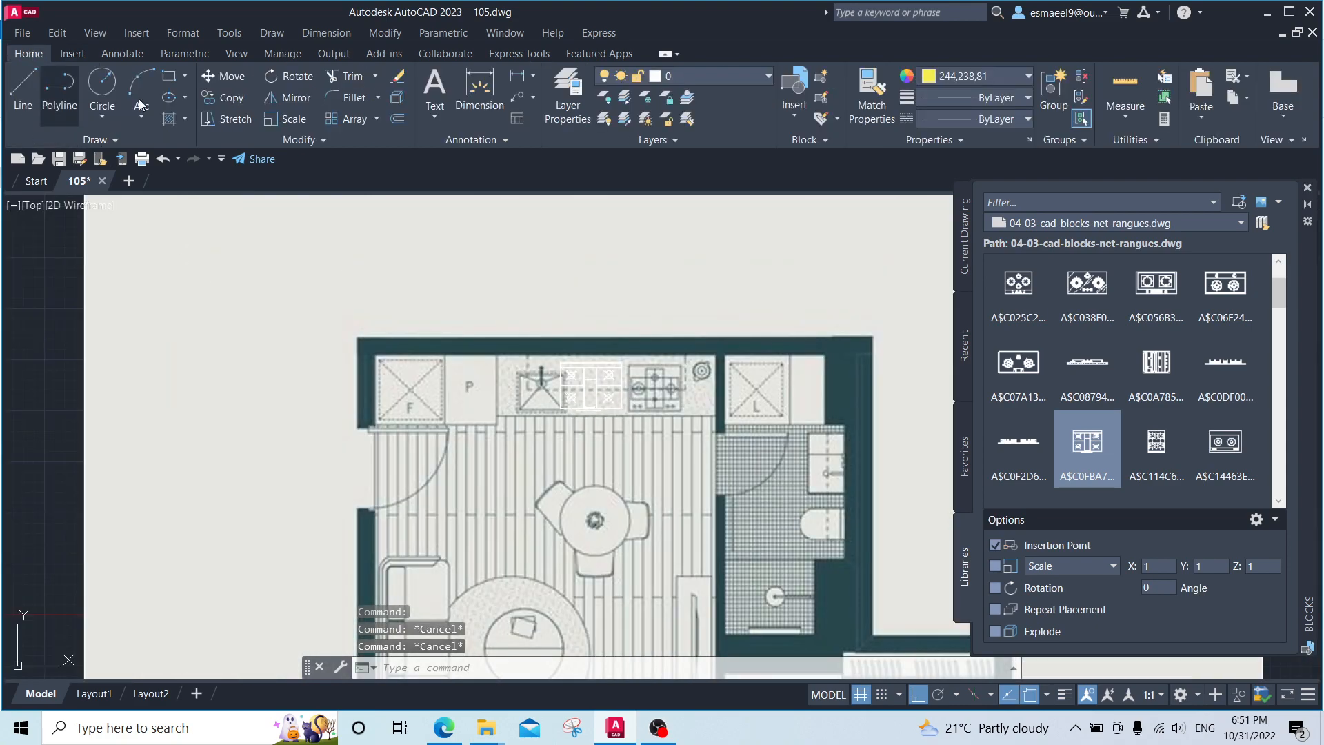
{"action": "scroll", "coordinate": [491, 241], "scroll_direction": "down", "scroll_amount": 9}
{"action": "middle_click_drag", "start_coordinate": [493, 243], "coordinate": [719, 234]}
{"action": "key", "text": "Escape"}
{"action": "key", "text": "Return"}
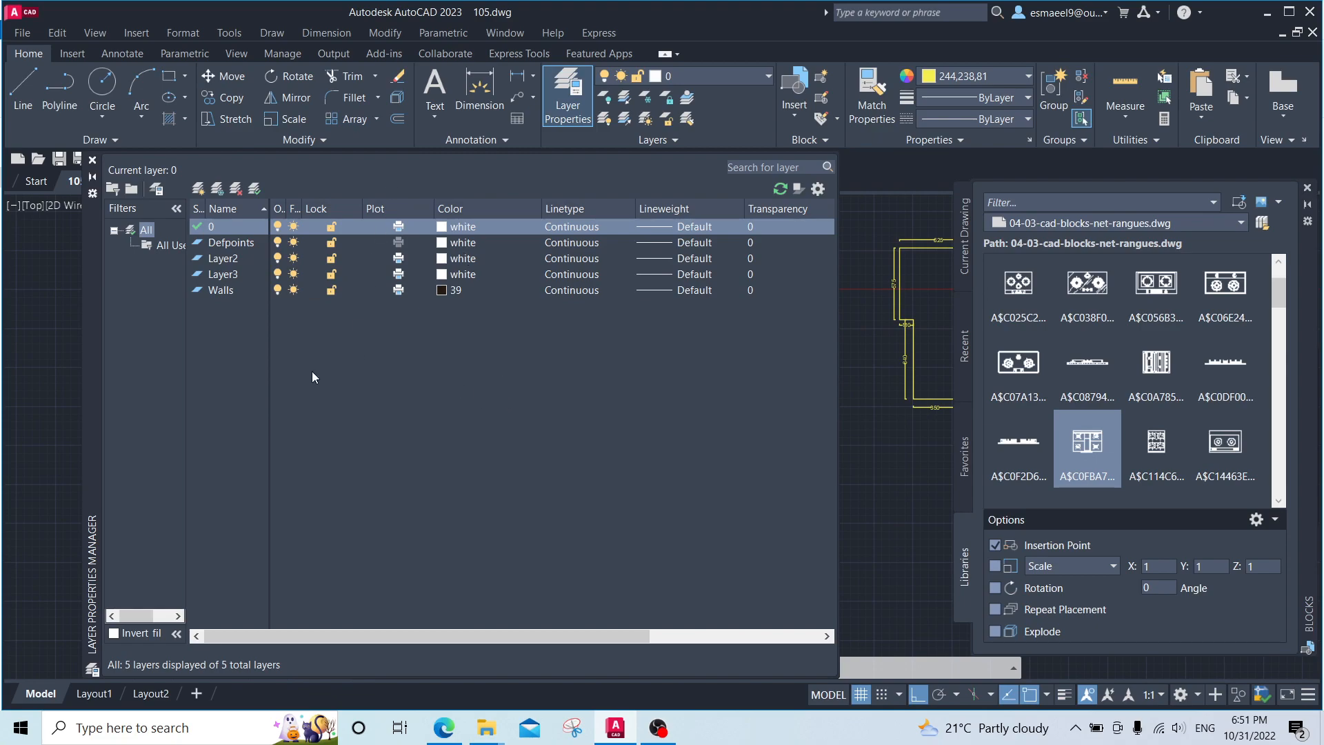
{"action": "left_click", "coordinate": [441, 243]}
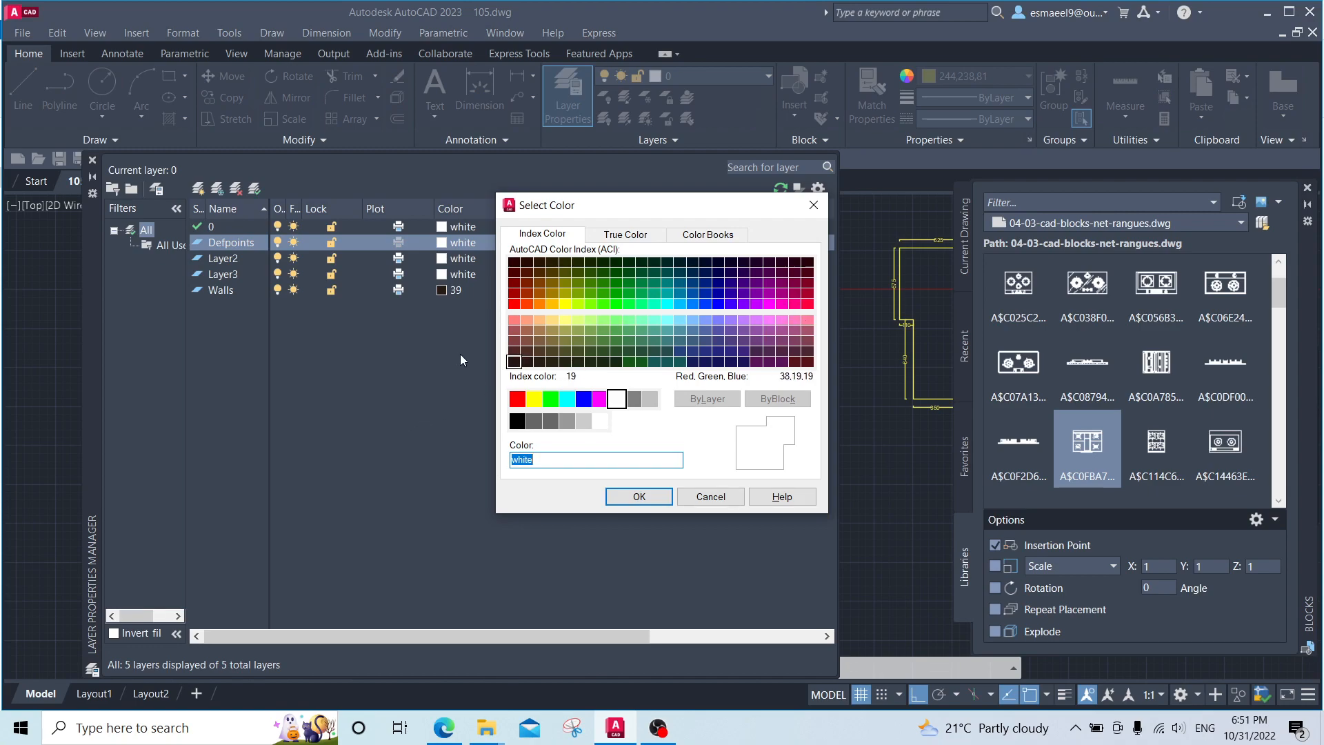
{"action": "left_click", "coordinate": [812, 205]}
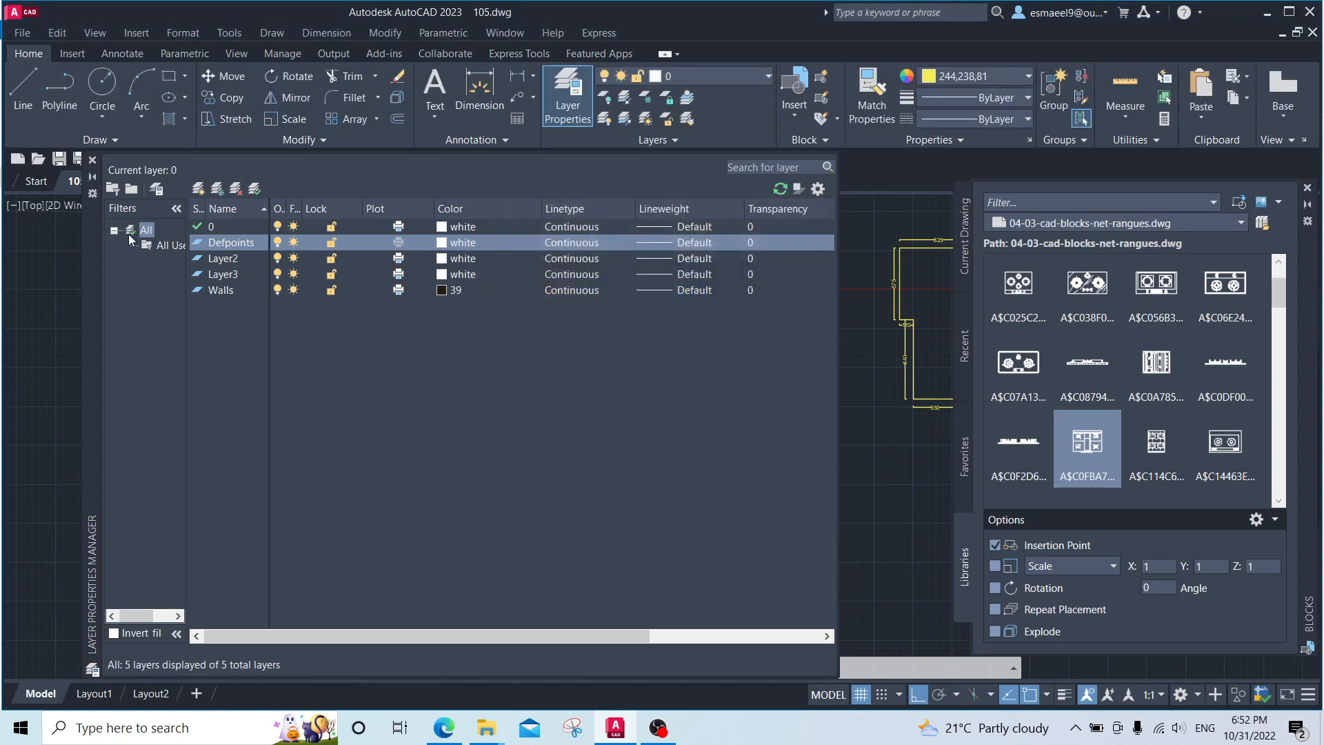
{"action": "left_click", "coordinate": [92, 160]}
Step: Erase the crossing horizontal and vertical lines and the diagonal double line beside the dimensioned outline
{"action": "scroll", "coordinate": [588, 336], "scroll_direction": "up", "scroll_amount": 6}
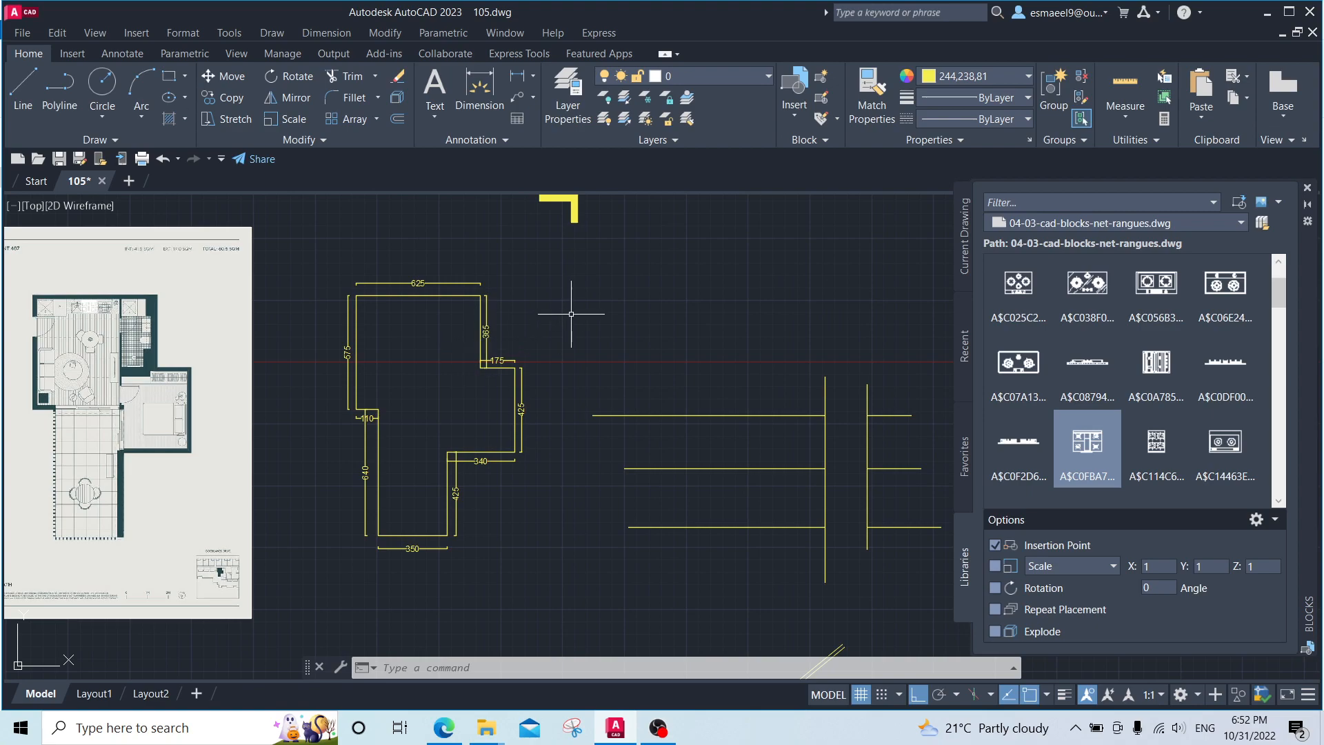
{"action": "scroll", "coordinate": [571, 313], "scroll_direction": "down", "scroll_amount": 4}
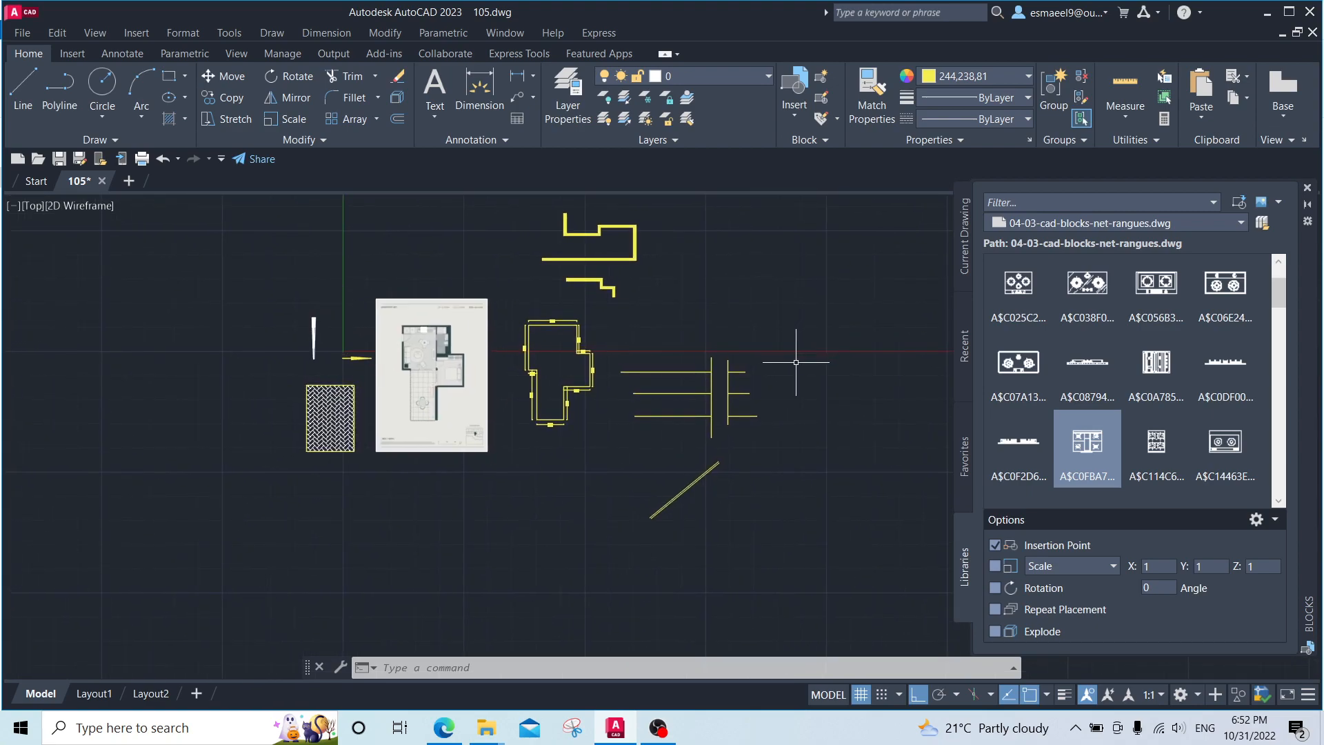
{"action": "scroll", "coordinate": [796, 361], "scroll_direction": "up", "scroll_amount": 2}
{"action": "left_click", "coordinate": [770, 330]}
{"action": "left_click", "coordinate": [592, 589]}
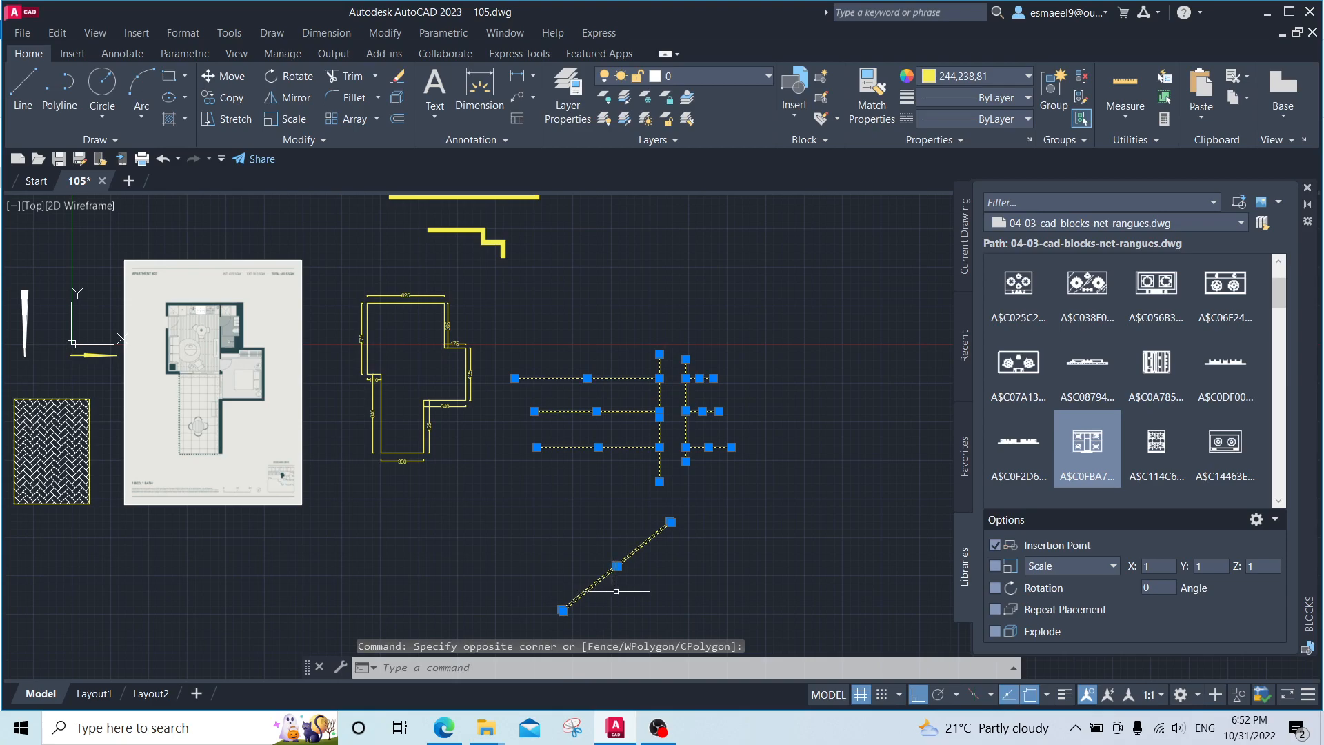
{"action": "key", "text": "Delete"}
Step: Examine the floor plan image, including its bedroom and tiled terrace, and the remaining objects in the drawing
{"action": "middle_click_drag", "start_coordinate": [412, 474], "coordinate": [665, 493]}
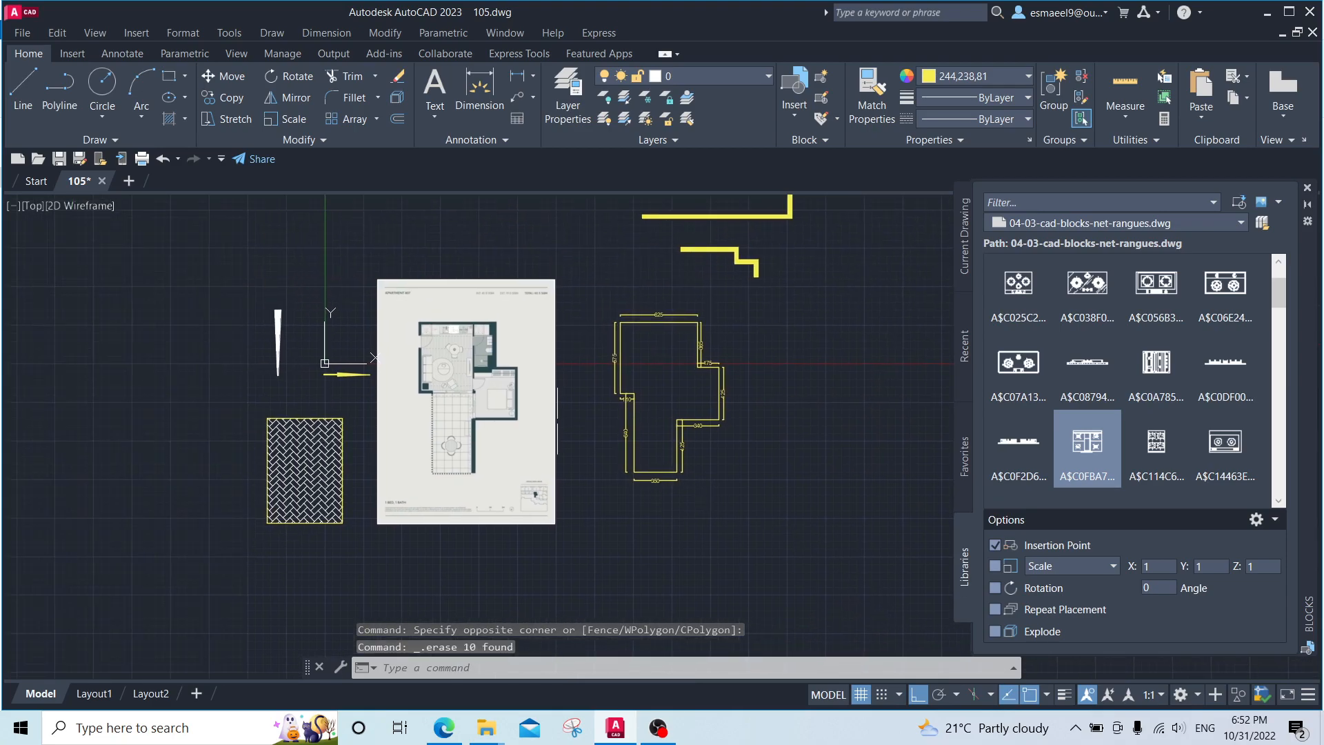
{"action": "scroll", "coordinate": [556, 417], "scroll_direction": "up", "scroll_amount": 4}
{"action": "scroll", "coordinate": [397, 367], "scroll_direction": "down", "scroll_amount": 2}
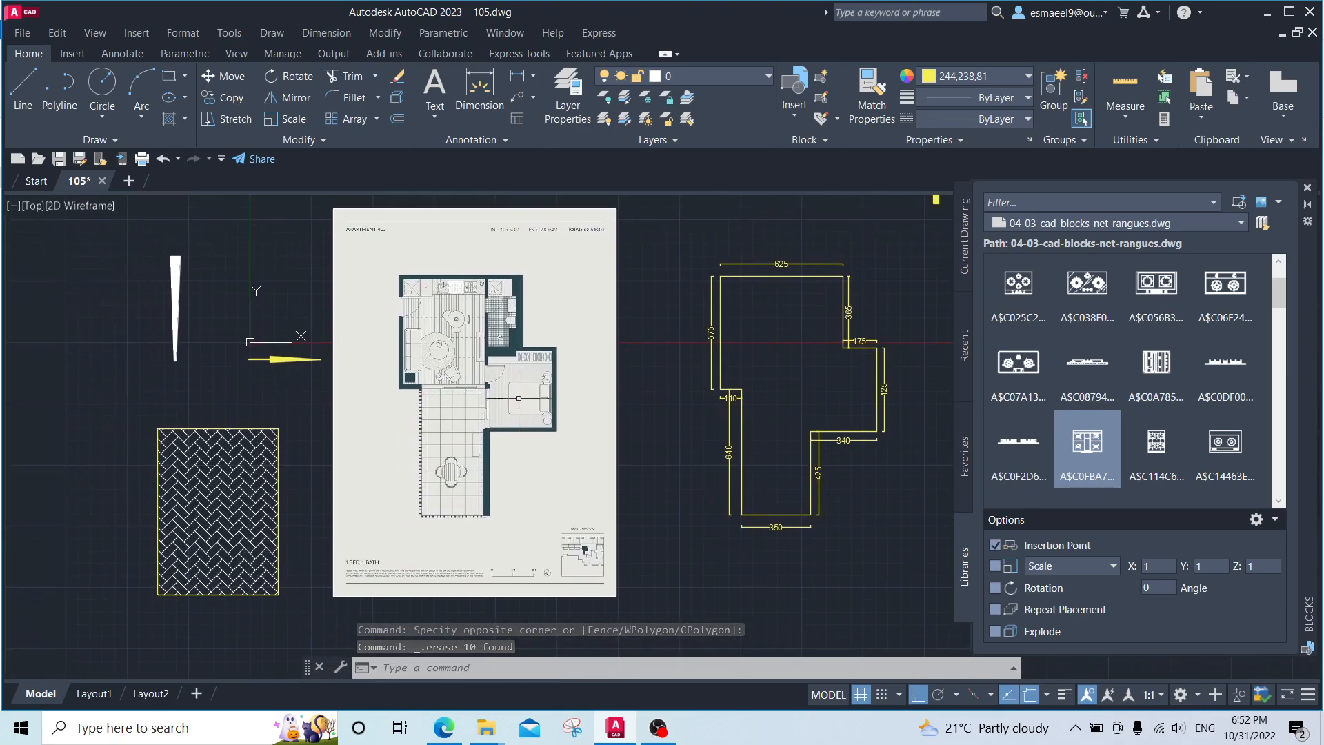
{"action": "scroll", "coordinate": [521, 390], "scroll_direction": "up", "scroll_amount": 4}
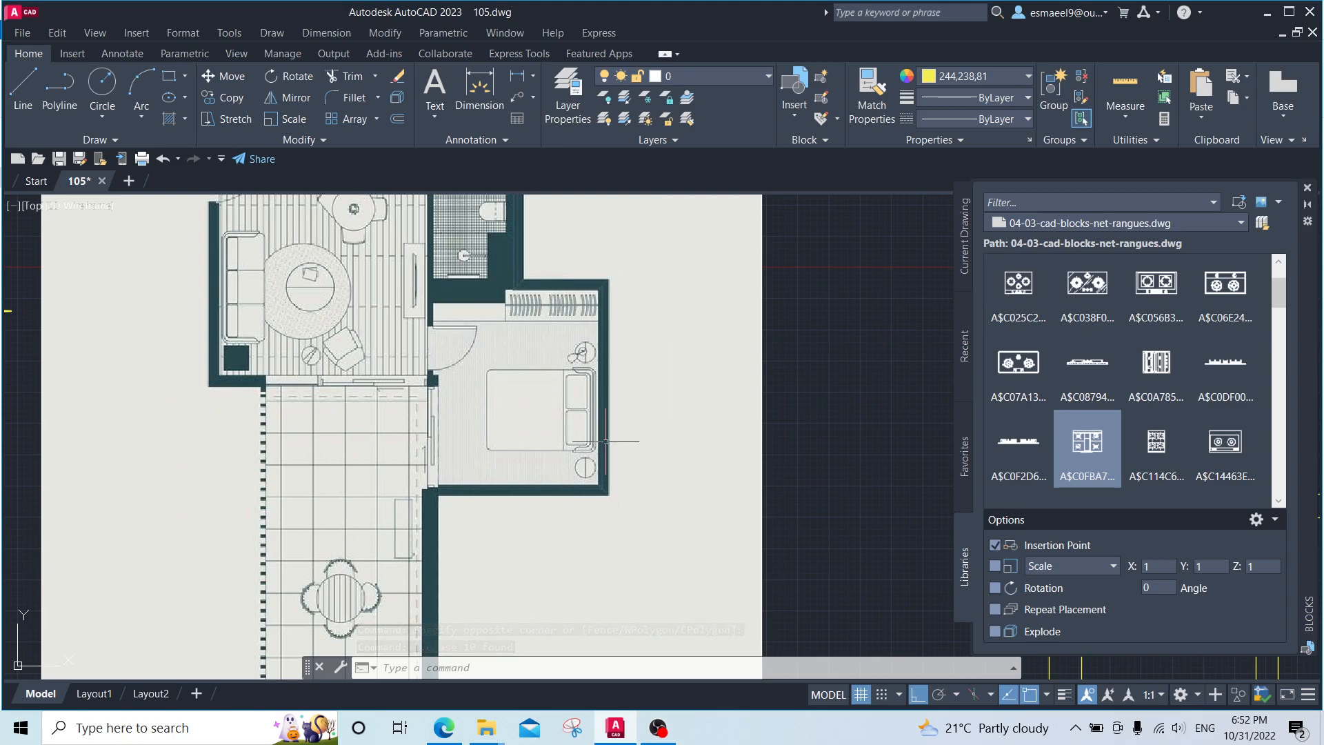
{"action": "scroll", "coordinate": [689, 373], "scroll_direction": "down", "scroll_amount": 4}
{"action": "scroll", "coordinate": [449, 449], "scroll_direction": "down", "scroll_amount": 3}
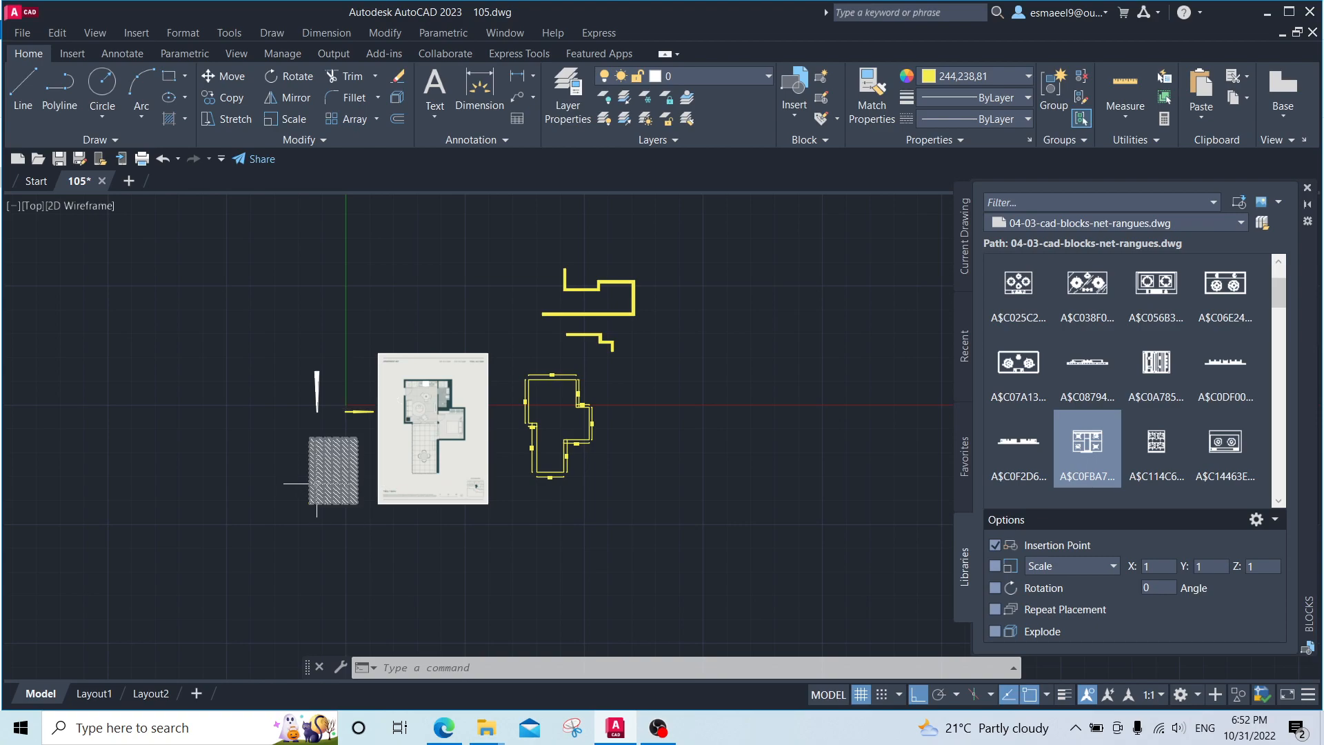
{"action": "scroll", "coordinate": [318, 483], "scroll_direction": "up", "scroll_amount": 2}
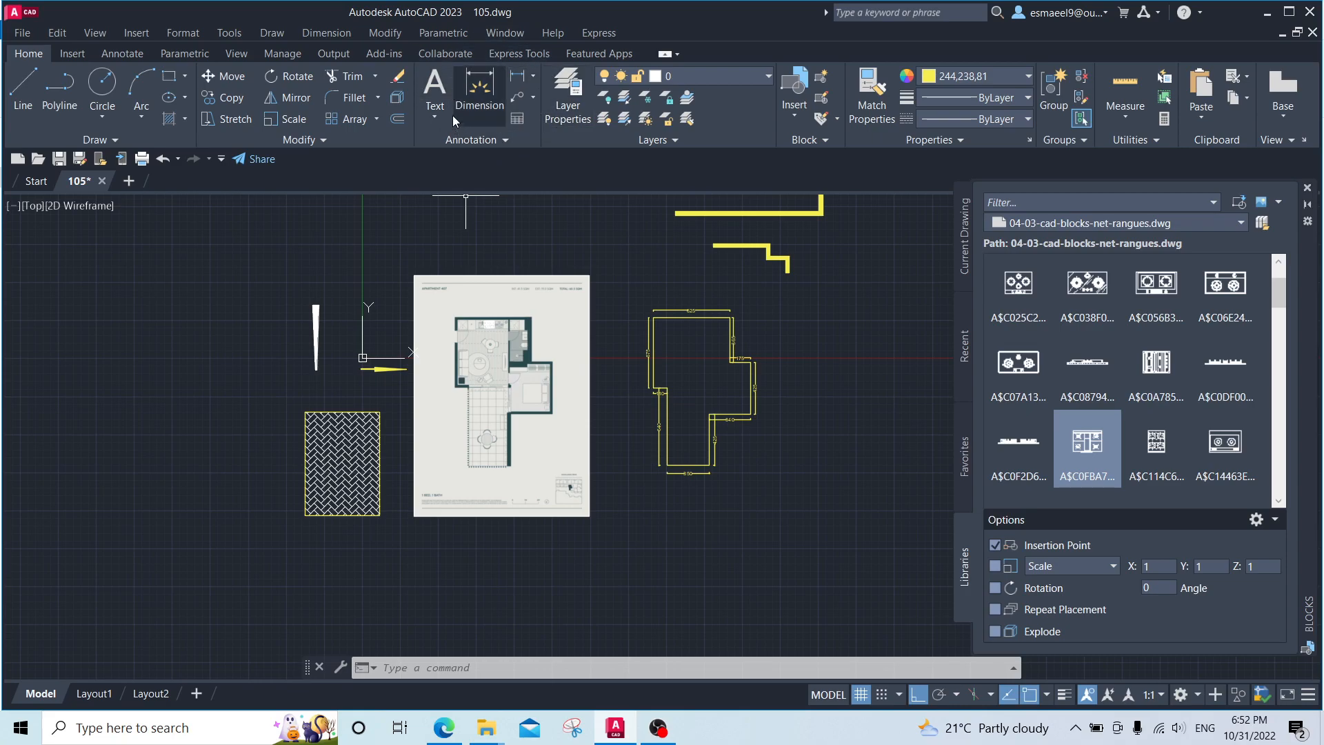
{"action": "scroll", "coordinate": [446, 435], "scroll_direction": "up", "scroll_amount": 4}
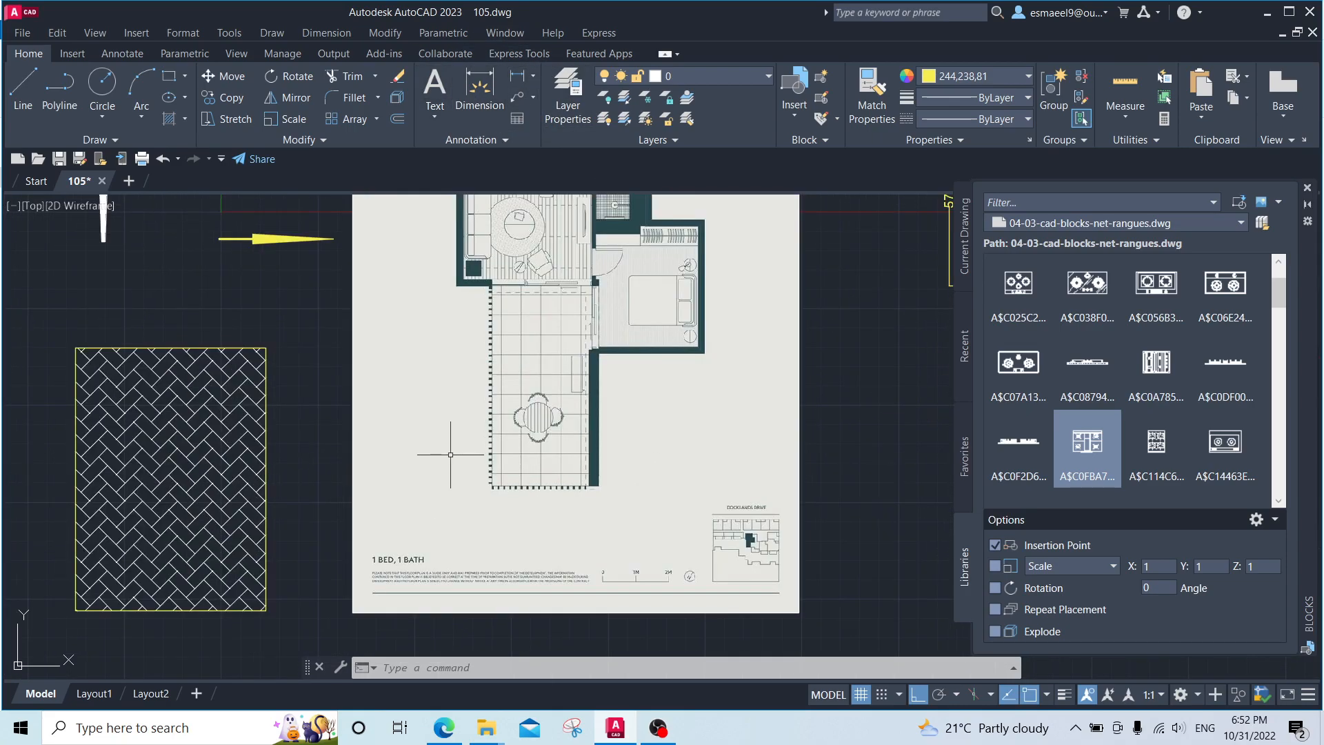
{"action": "scroll", "coordinate": [573, 429], "scroll_direction": "up", "scroll_amount": 5}
{"action": "scroll", "coordinate": [374, 427], "scroll_direction": "down", "scroll_amount": 5}
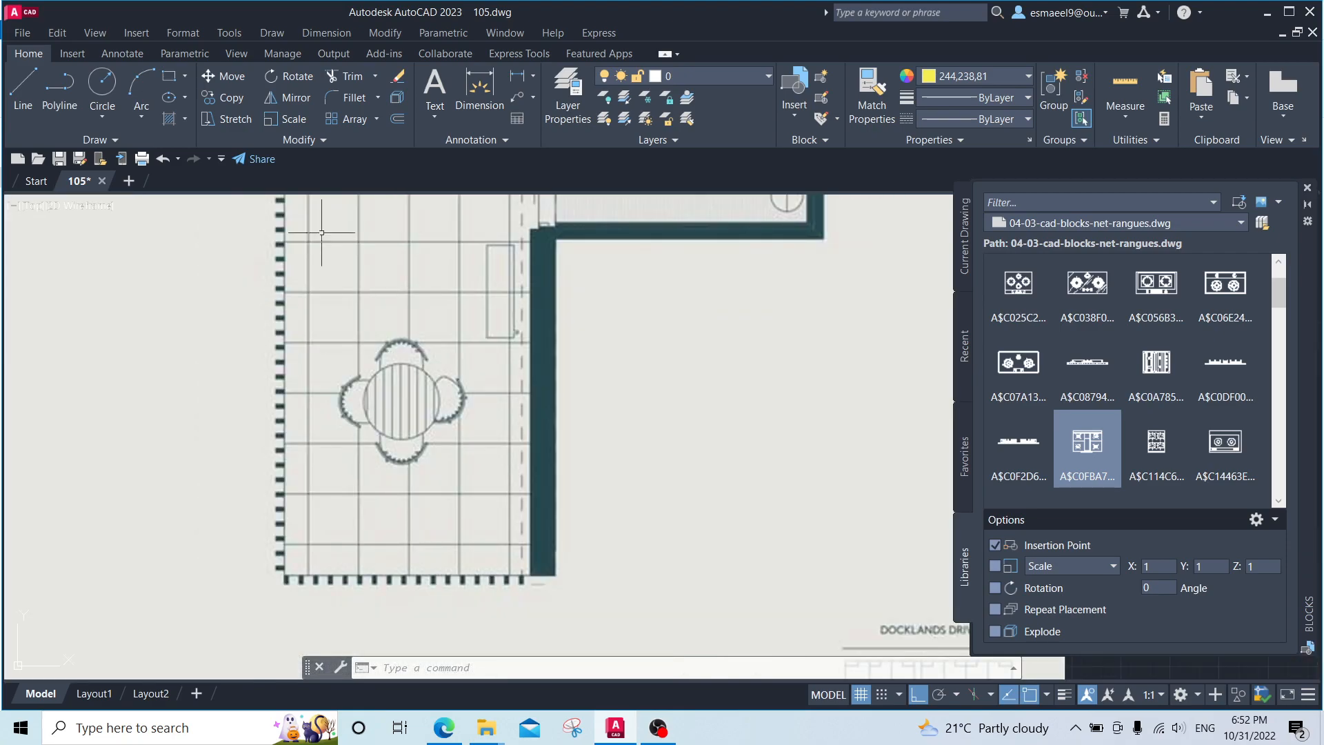
{"action": "middle_click_drag", "start_coordinate": [284, 206], "coordinate": [293, 332]}
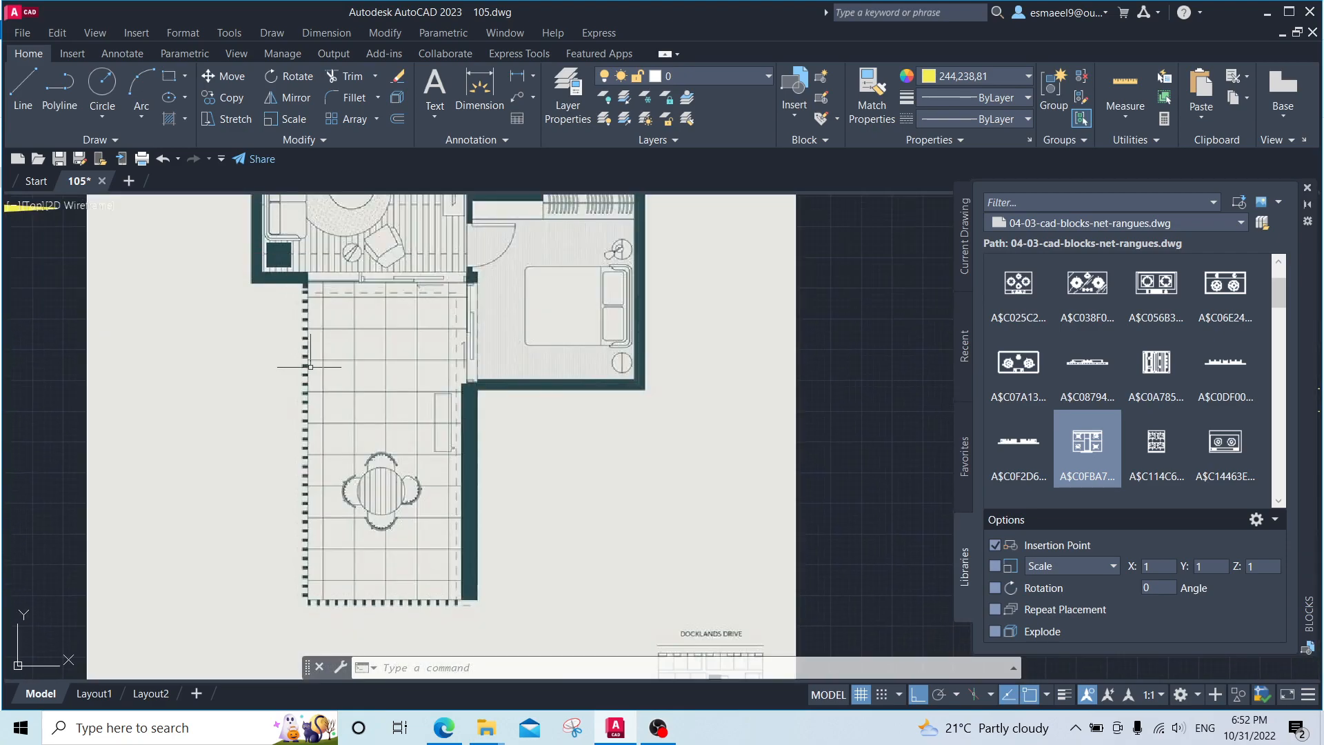
{"action": "scroll", "coordinate": [545, 416], "scroll_direction": "down", "scroll_amount": 6}
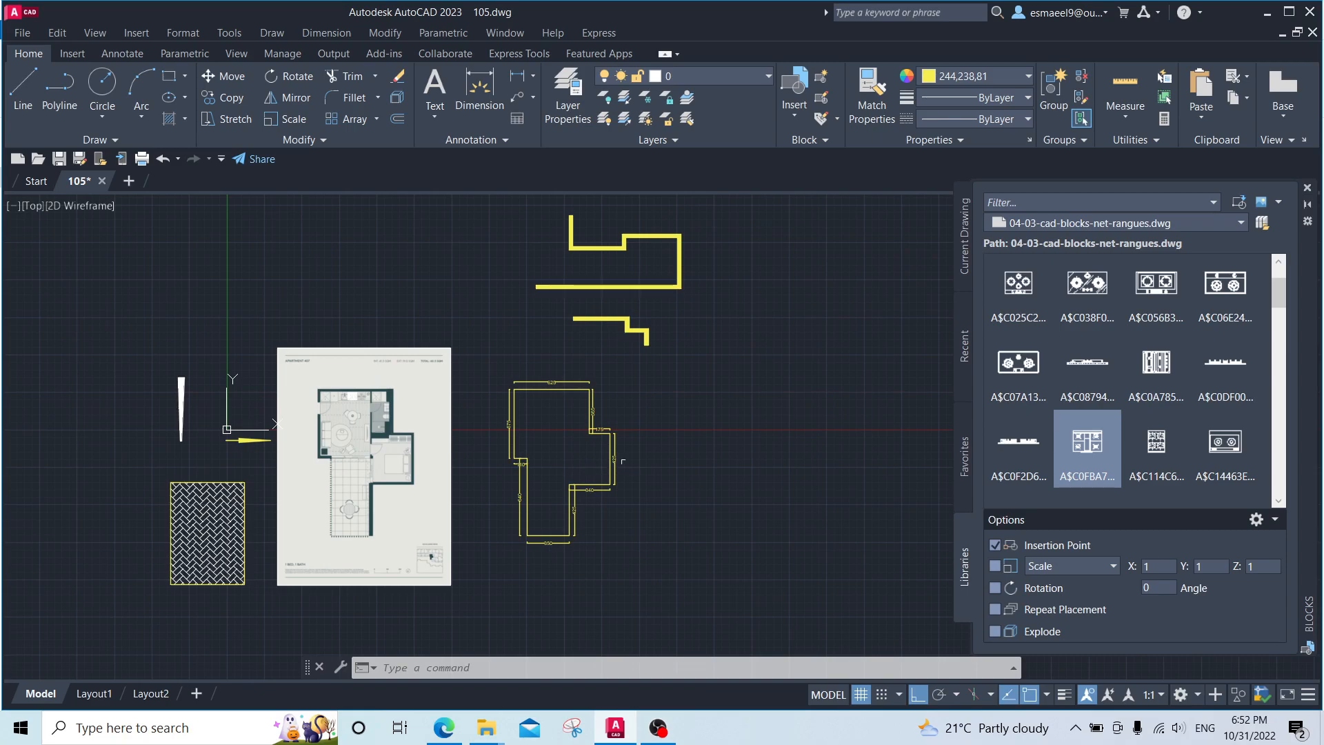
{"action": "mouse_move", "coordinate": [588, 447]}
{"action": "middle_mouse_down"}
{"action": "mouse_move", "coordinate": [375, 494]}
{"action": "mouse_move", "coordinate": [598, 450]}
{"action": "middle_mouse_up"}
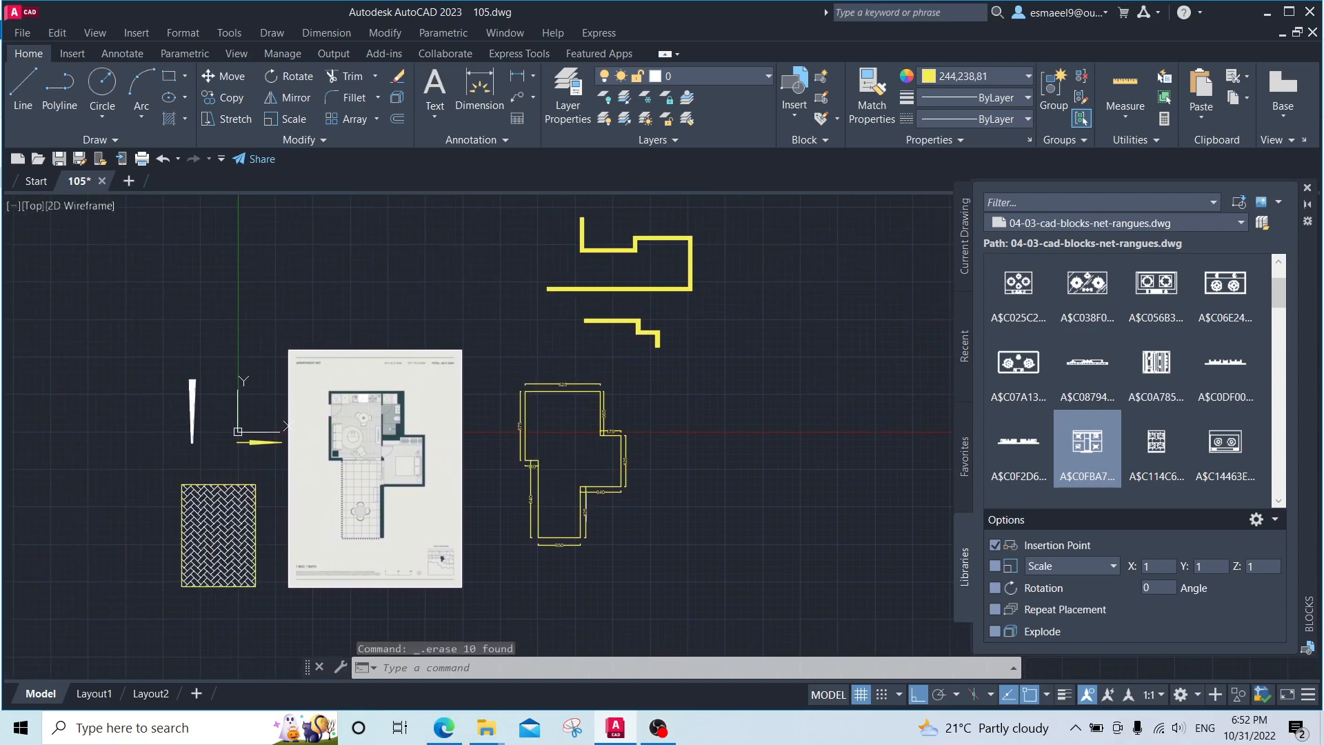